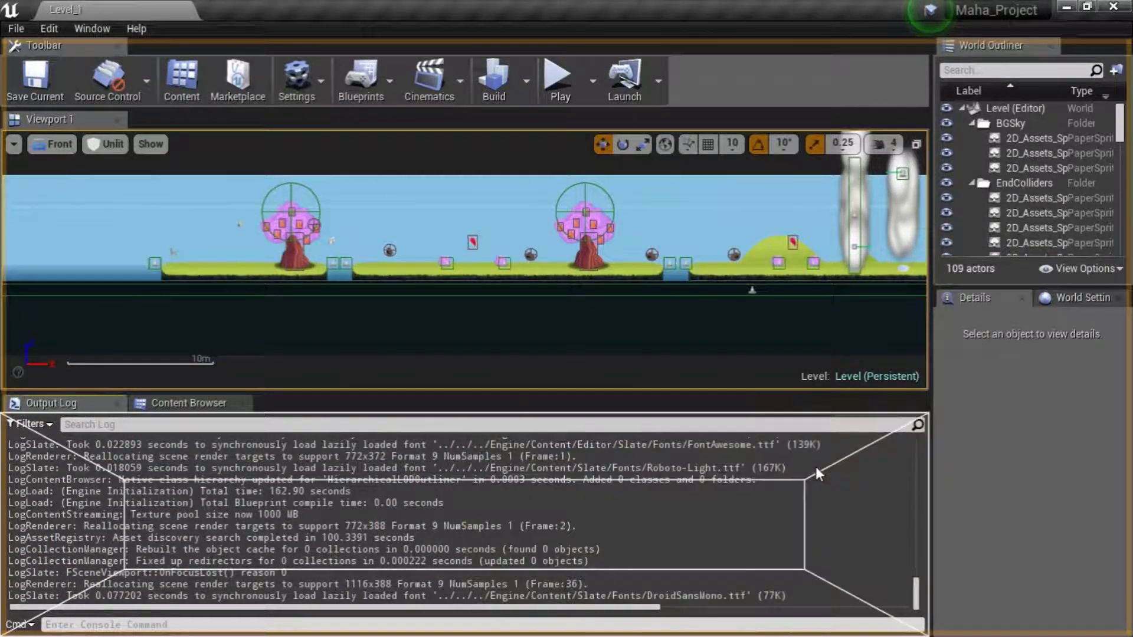
# Dock the Modes panel along the left side of the viewport and narrow it to widen the viewport
pyautogui.moveTo(536, 405); pyautogui.dragTo(67, 246)
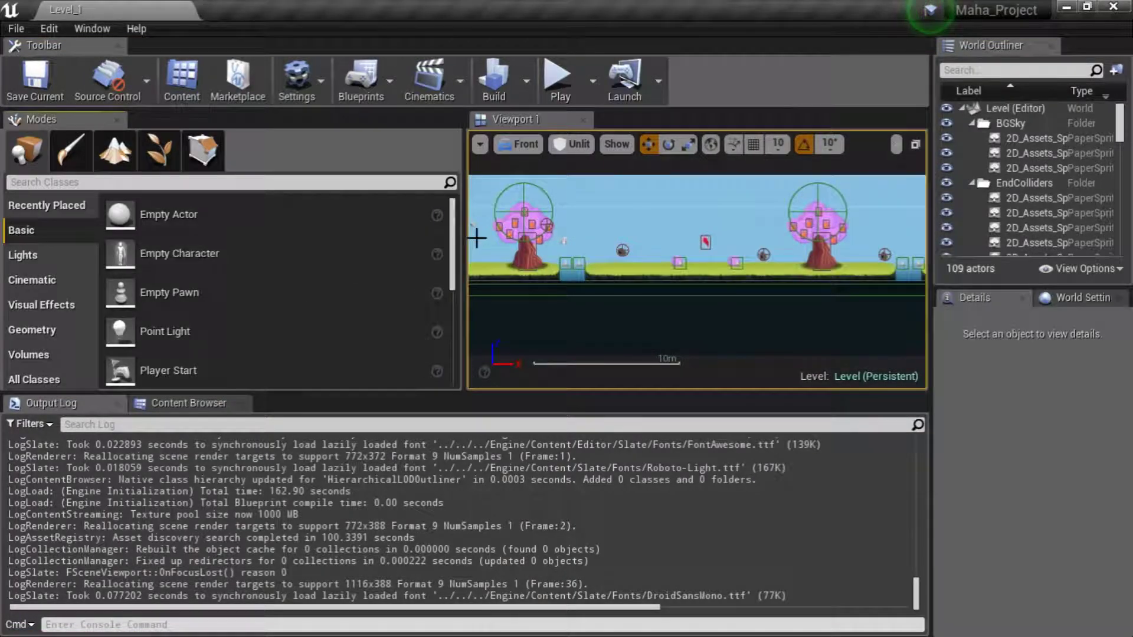
pyautogui.moveTo(466, 244); pyautogui.dragTo(245, 230)
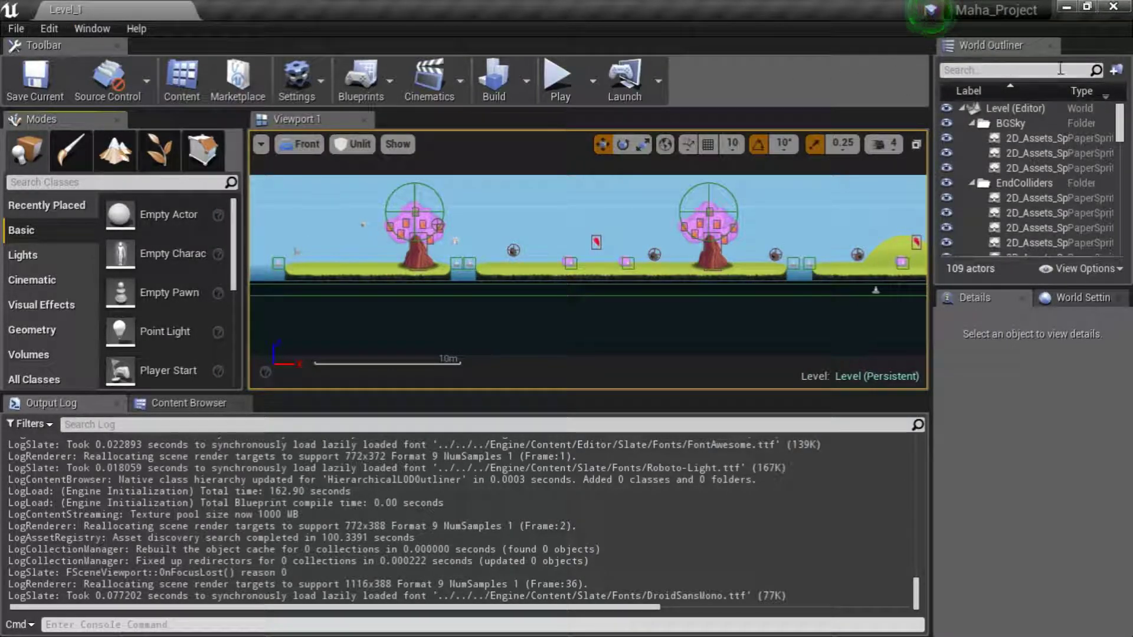
# Close the World Outliner and restore it to the editor layout
pyautogui.click(1050, 46)
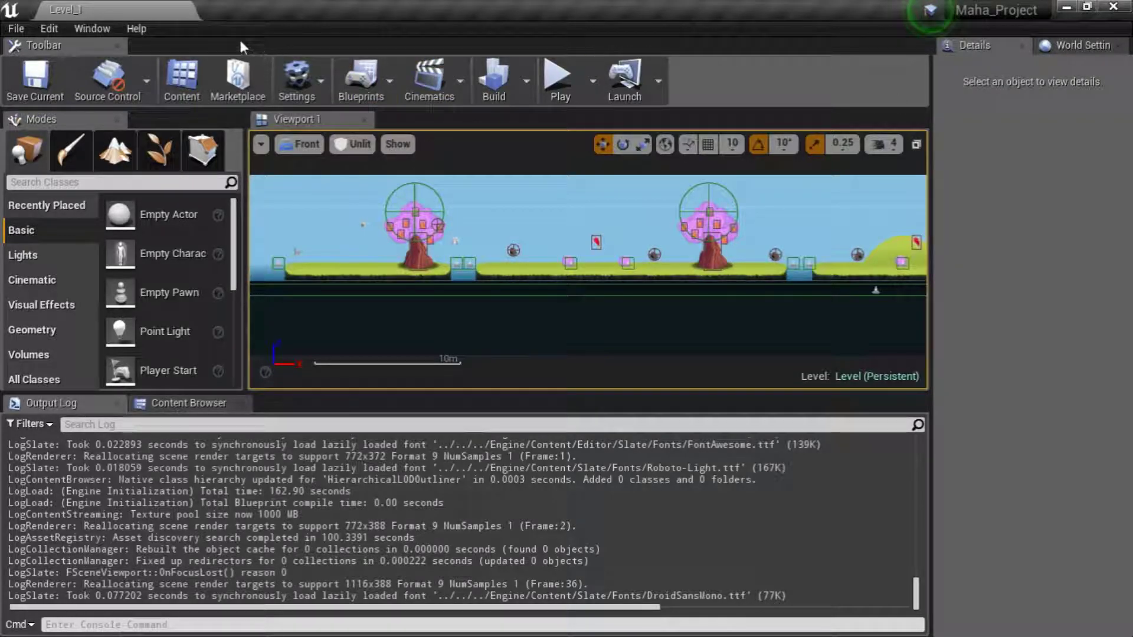
pyautogui.click(100, 28)
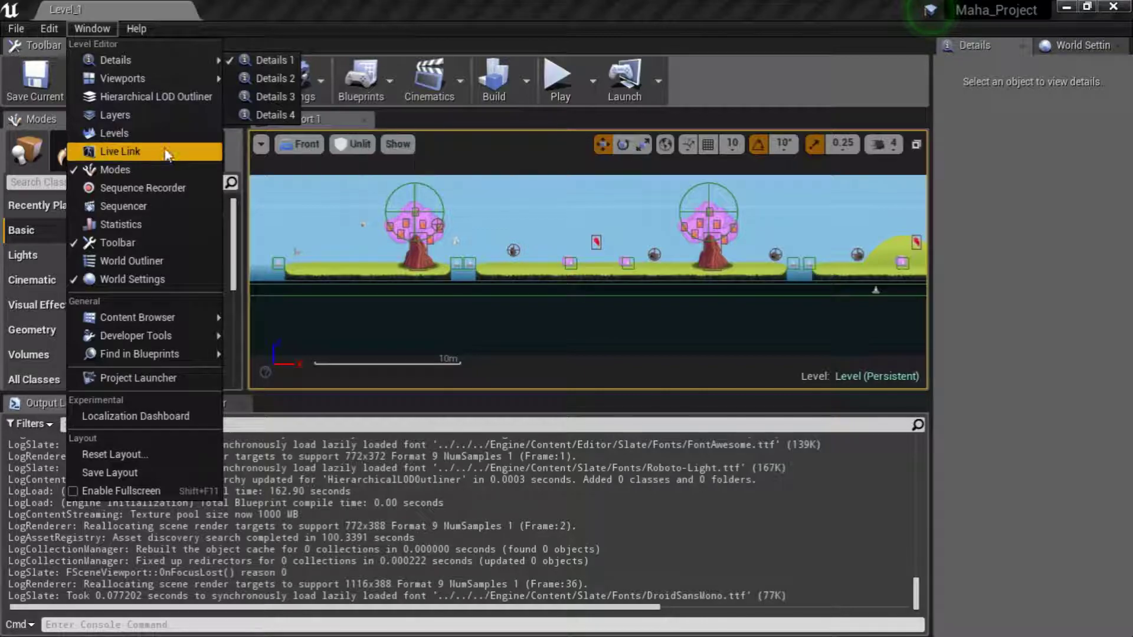
pyautogui.click(131, 261)
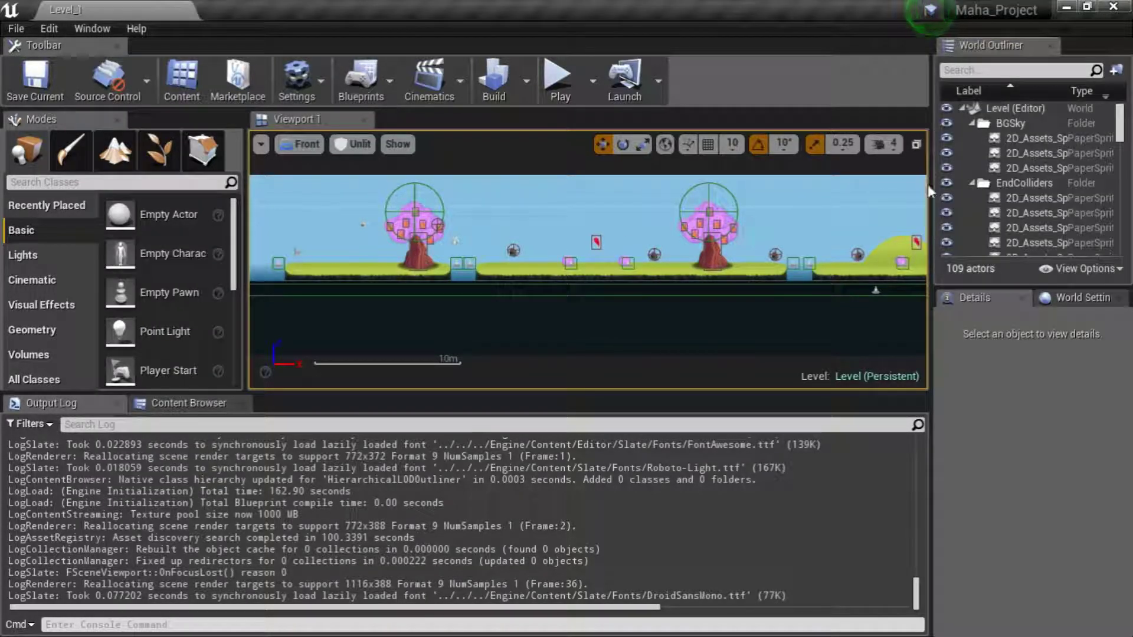
pyautogui.click(16, 28)
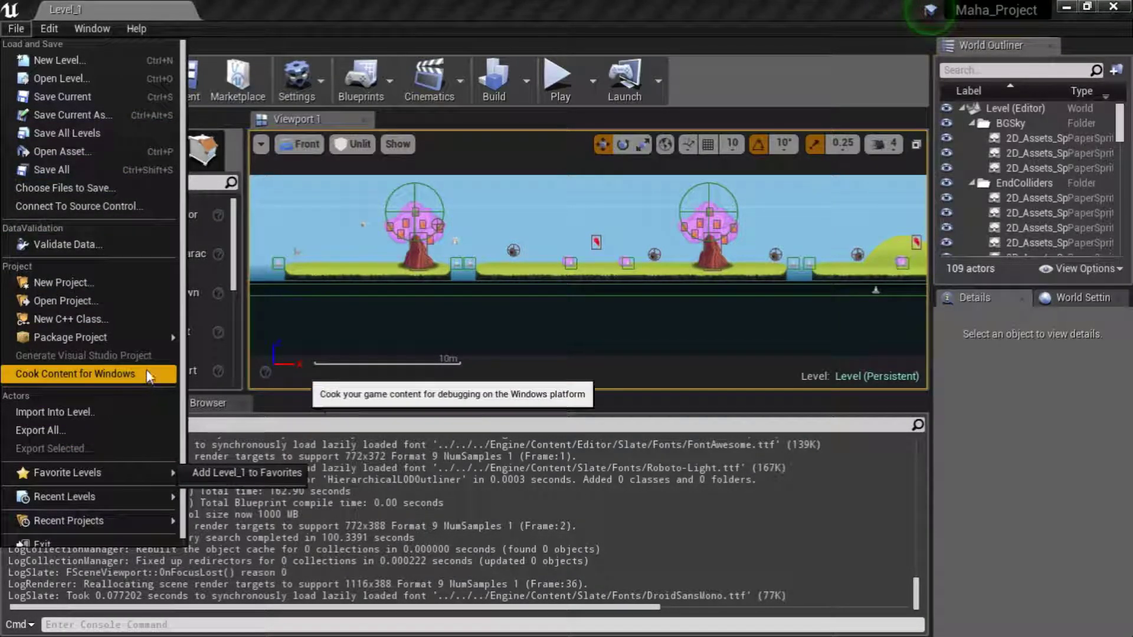
pyautogui.moveTo(148, 337)
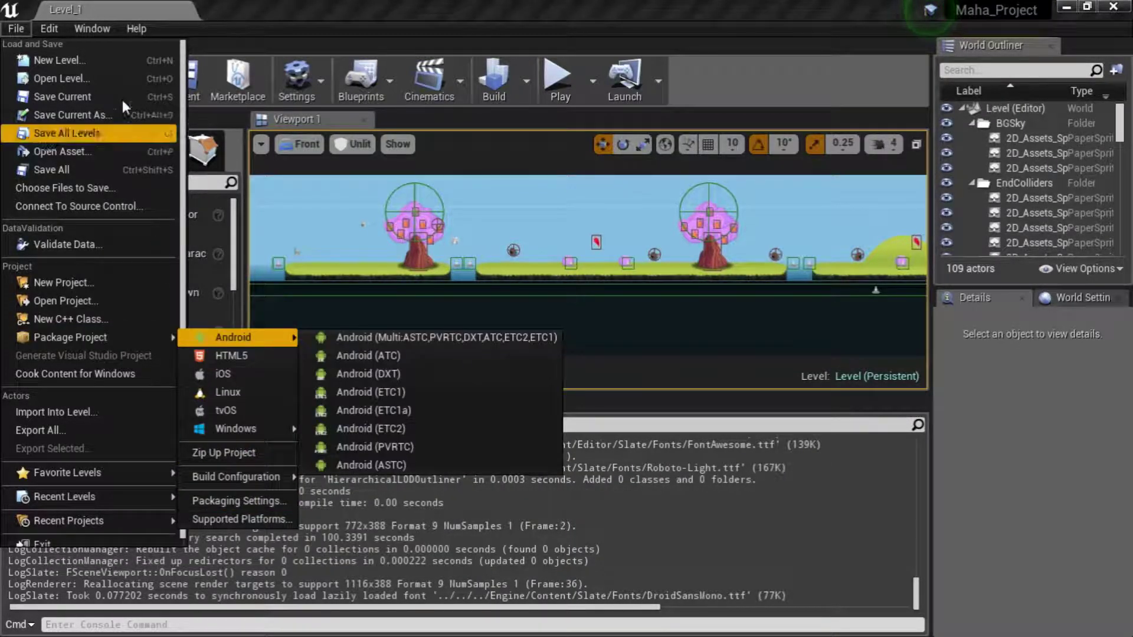
pyautogui.moveTo(34, 26)
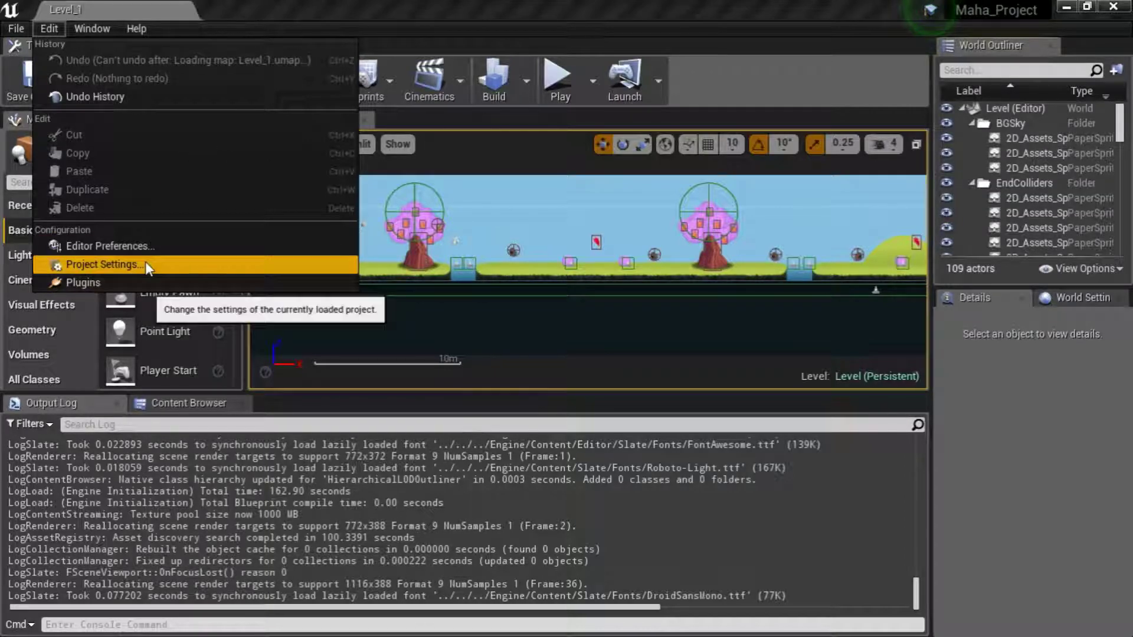
pyautogui.moveTo(92, 27)
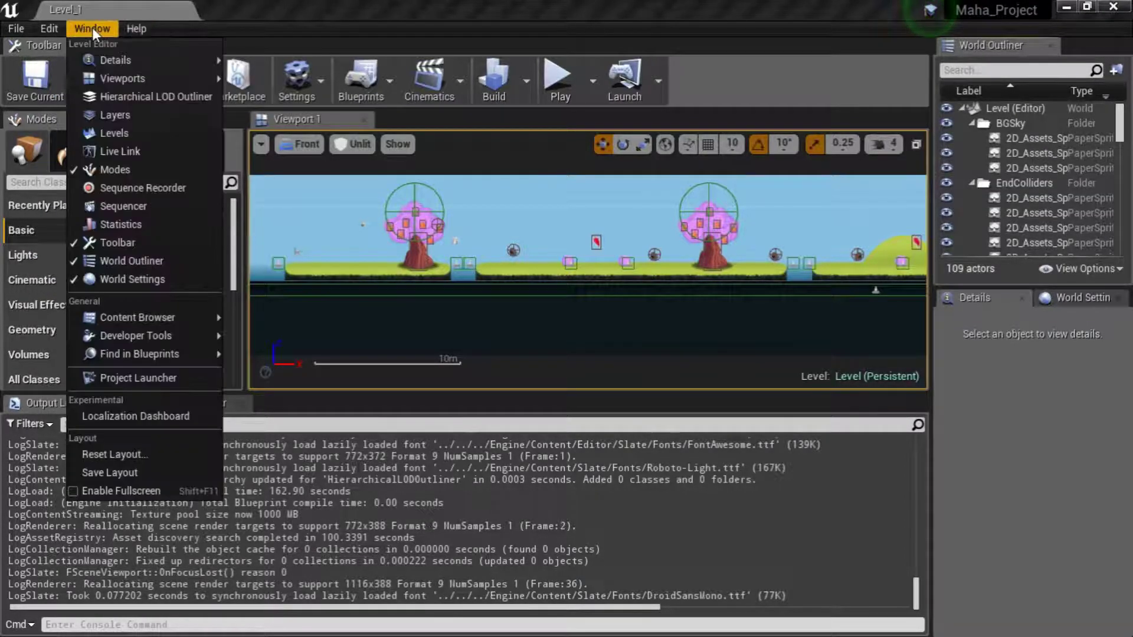
# Open the editor's built-in Tutorials, look through the categories from Basics to Mobile, and close them
pyautogui.moveTo(126, 25)
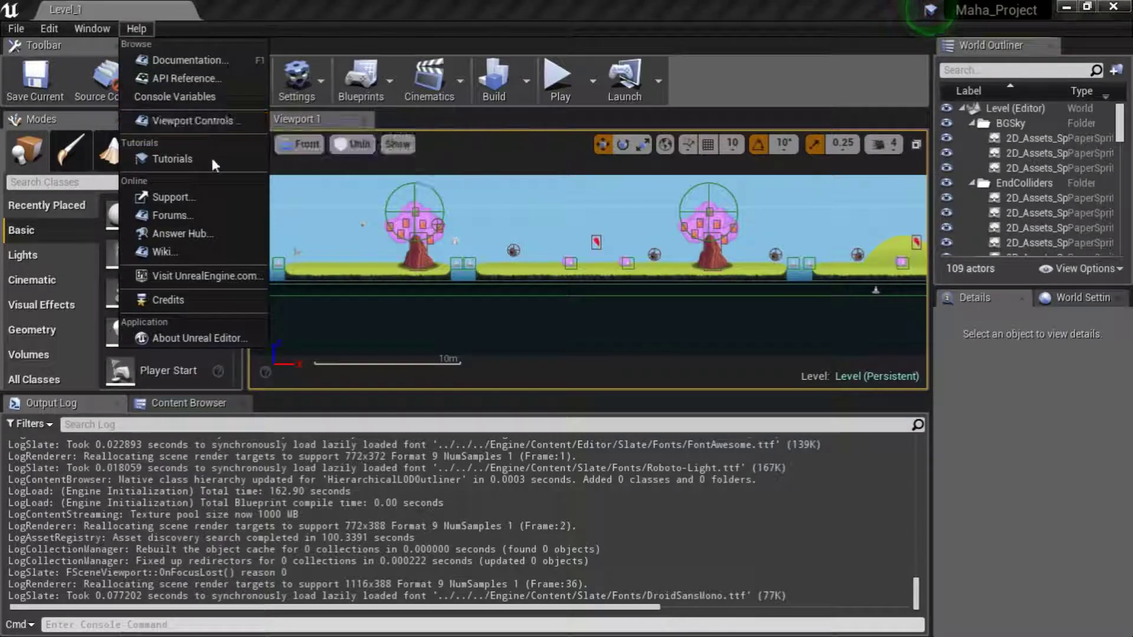
pyautogui.click(196, 162)
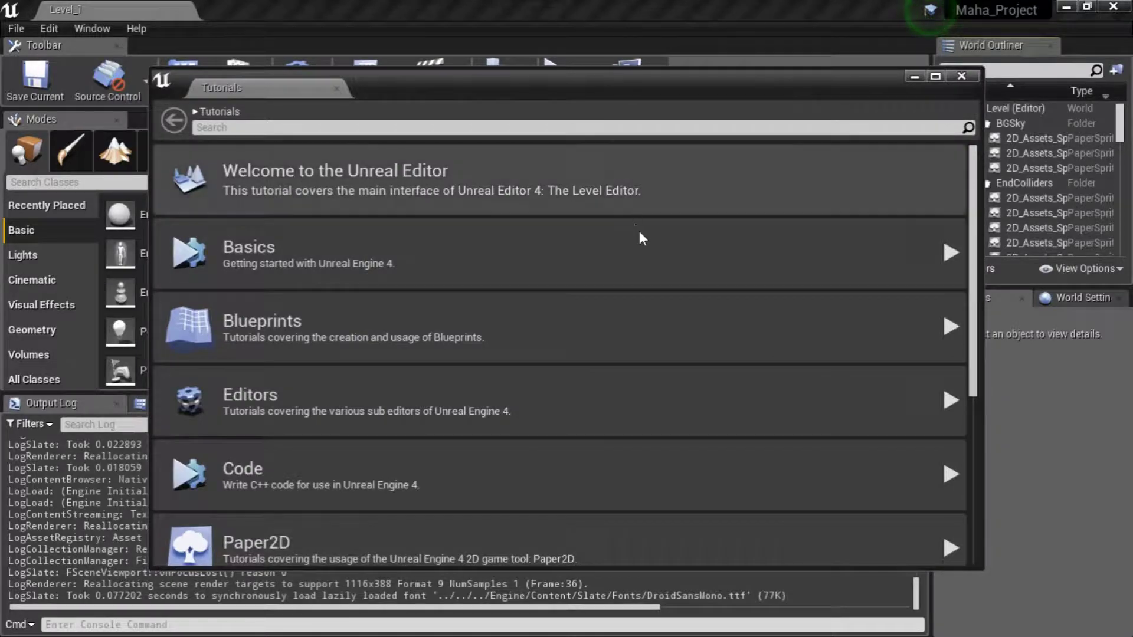
pyautogui.scroll(-3, 655, 247)
pyautogui.scroll(3, 578, 283)
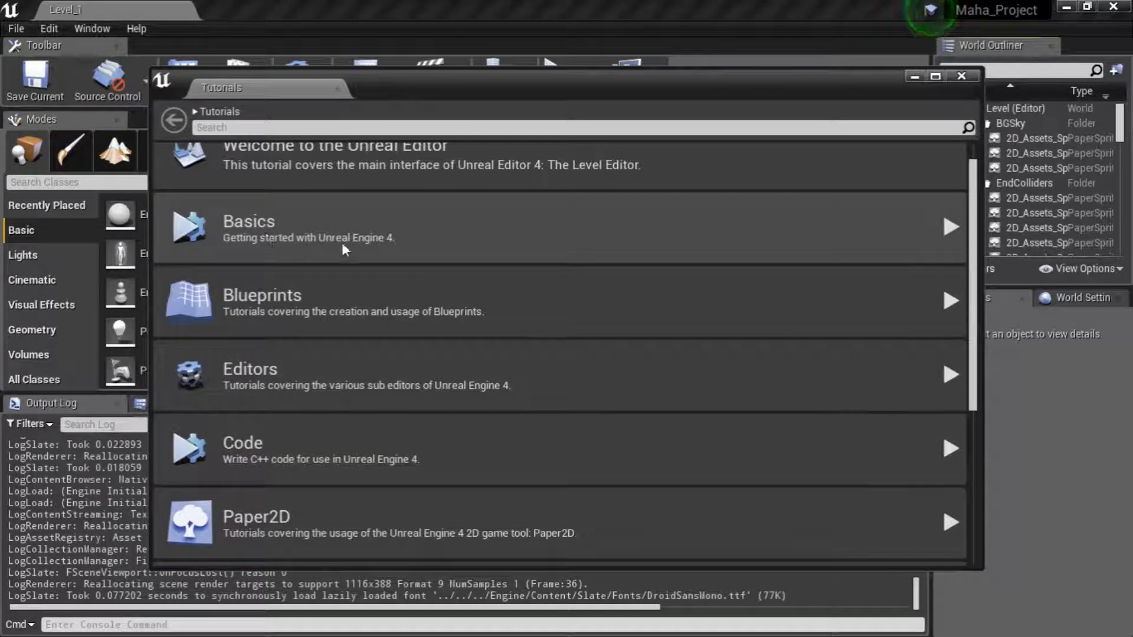
pyautogui.scroll(1, 384, 243)
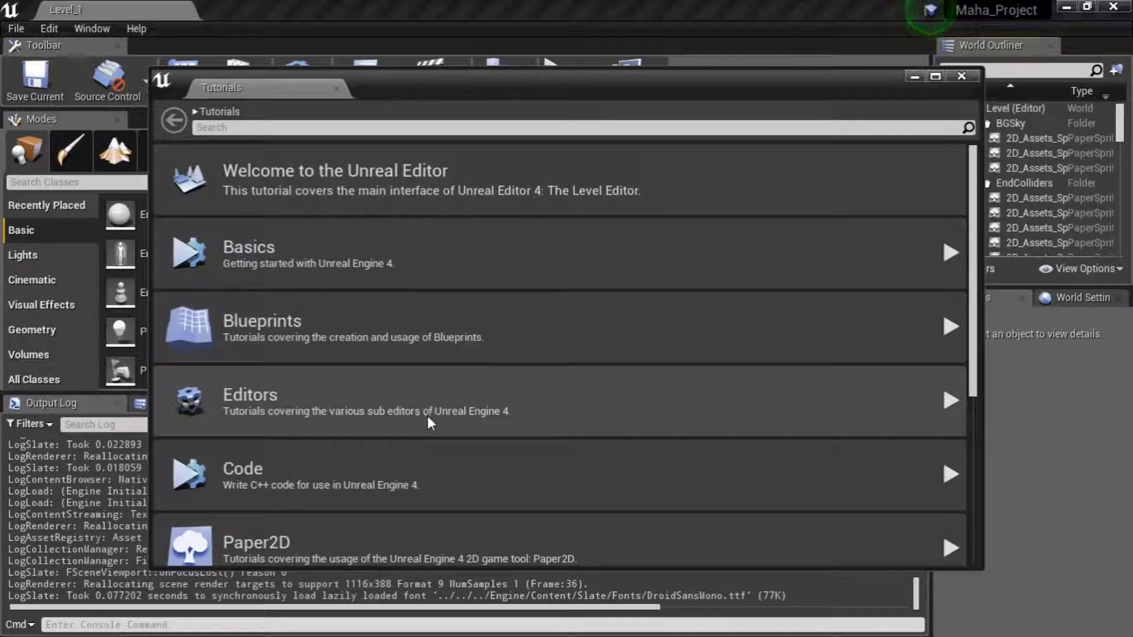
pyautogui.scroll(-1, 390, 428)
pyautogui.scroll(-3, 376, 434)
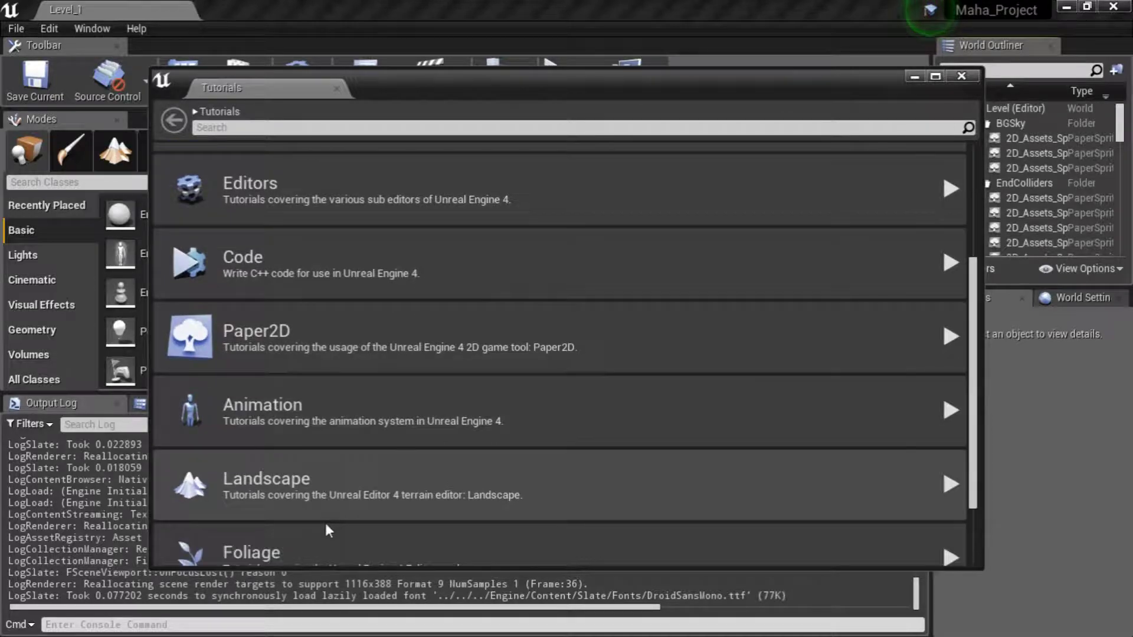
pyautogui.scroll(-1, 326, 525)
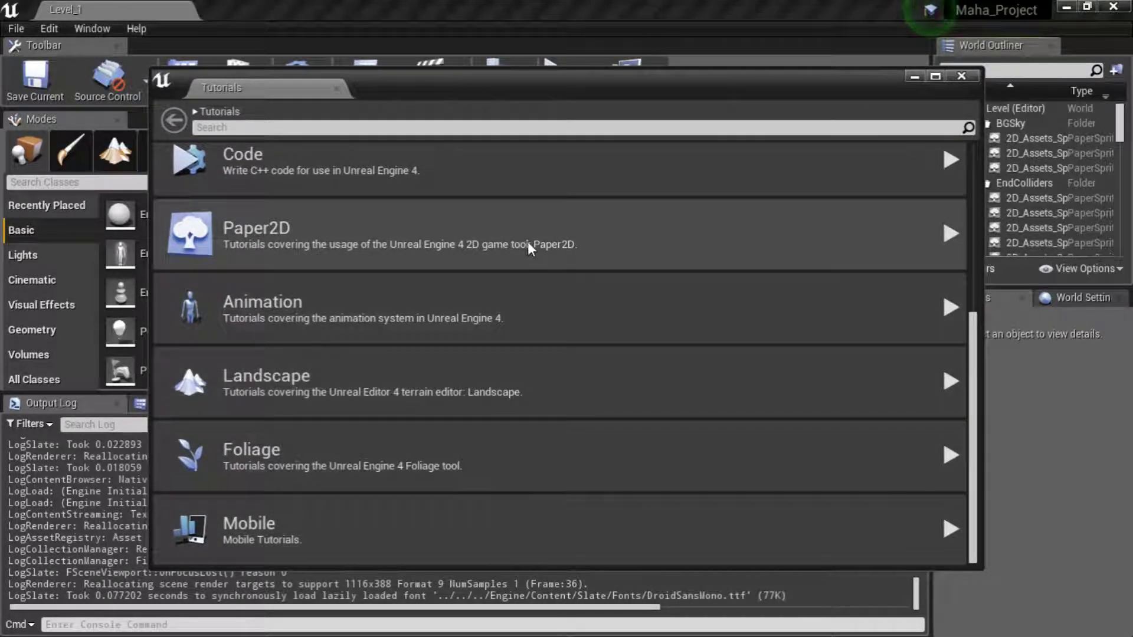
pyautogui.click(960, 75)
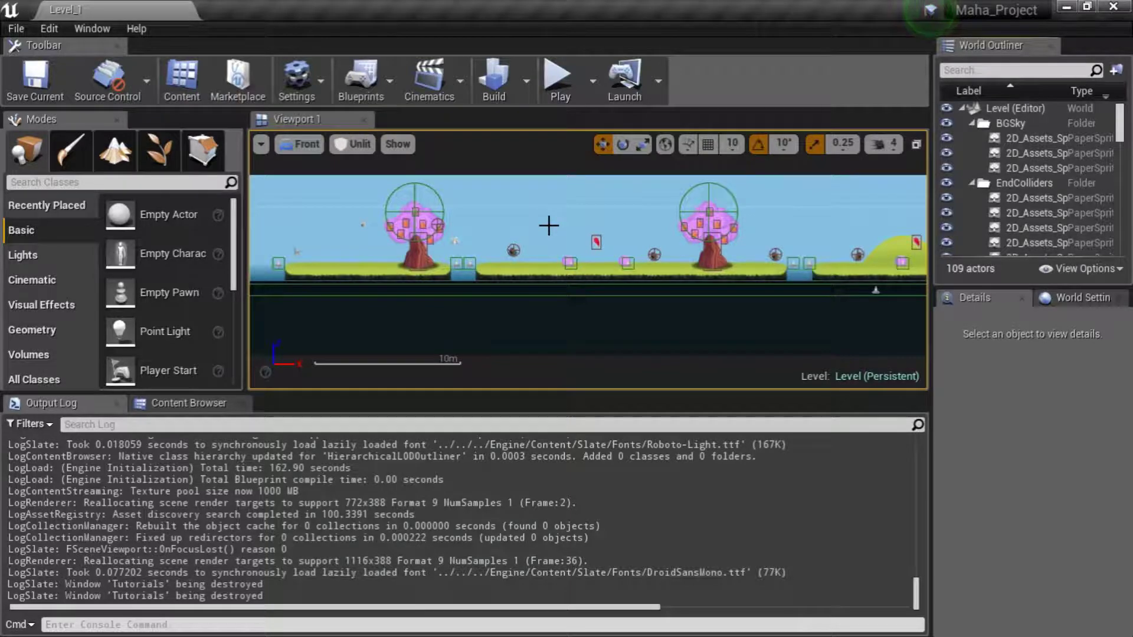
# Examine the level layout in the Front view at different zoom levels and positions
pyautogui.scroll(4, 548, 225)
pyautogui.scroll(-3, 549, 225)
pyautogui.scroll(-3, 549, 225)
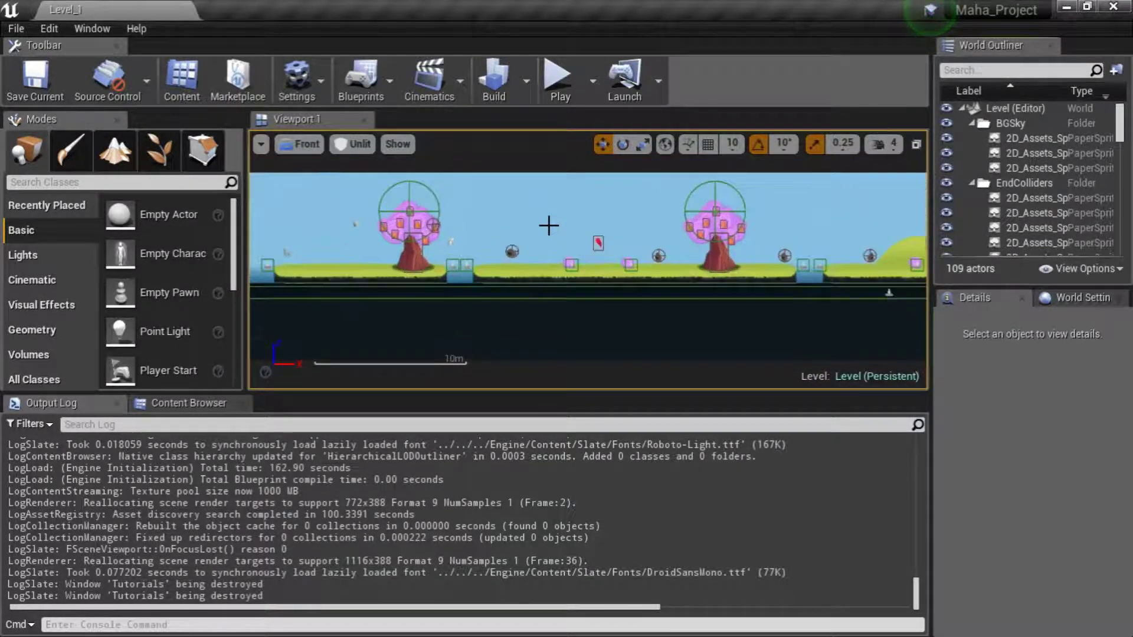
pyautogui.scroll(2, 549, 224)
pyautogui.moveTo(549, 226); pyautogui.dragTo(557, 366, button='right')
pyautogui.scroll(-3, 589, 302)
pyautogui.scroll(2, 394, 207)
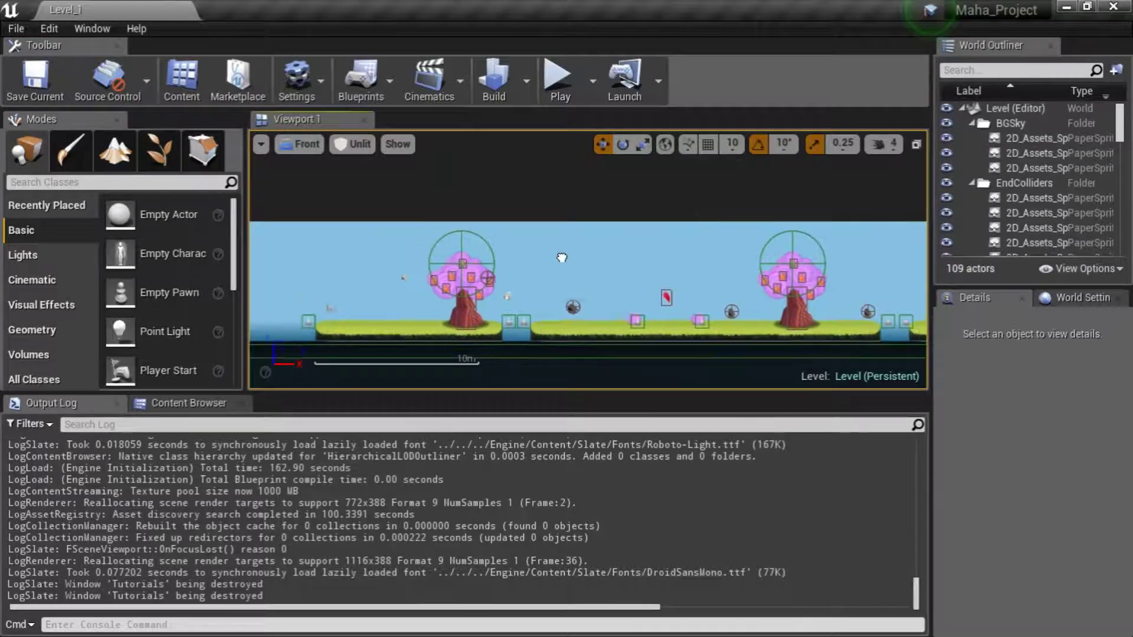
# Switch the viewport to Perspective and examine the level's trees, ground and colliders from several angles and distances
pyautogui.click(316, 143)
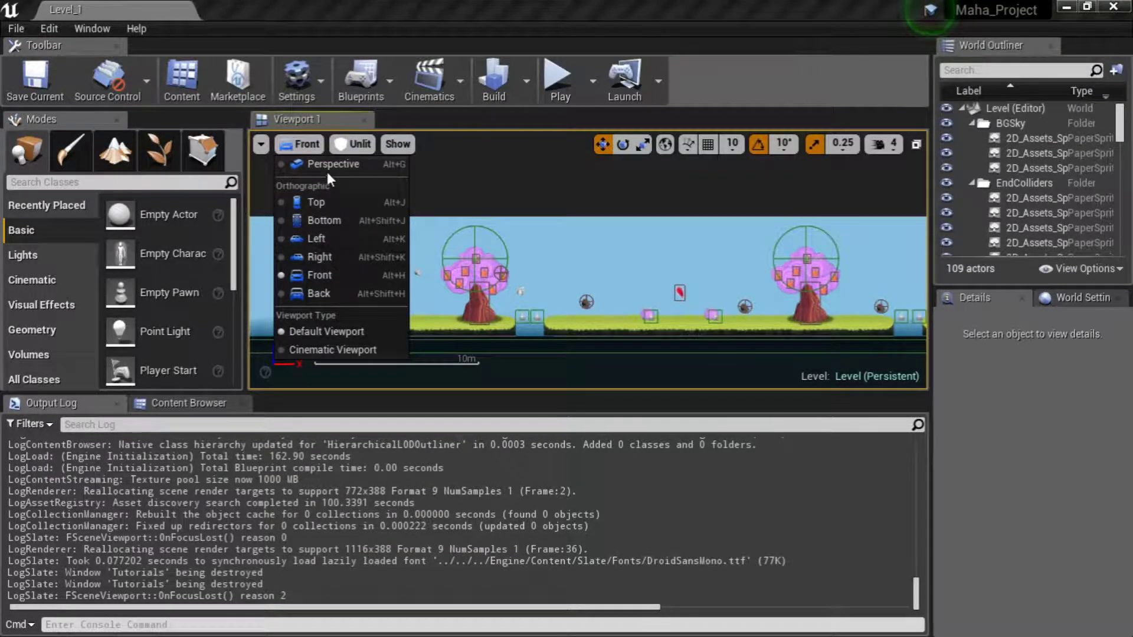
pyautogui.click(310, 164)
pyautogui.scroll(-5, 585, 307)
pyautogui.moveTo(587, 307); pyautogui.dragTo(624, 322, button='right')
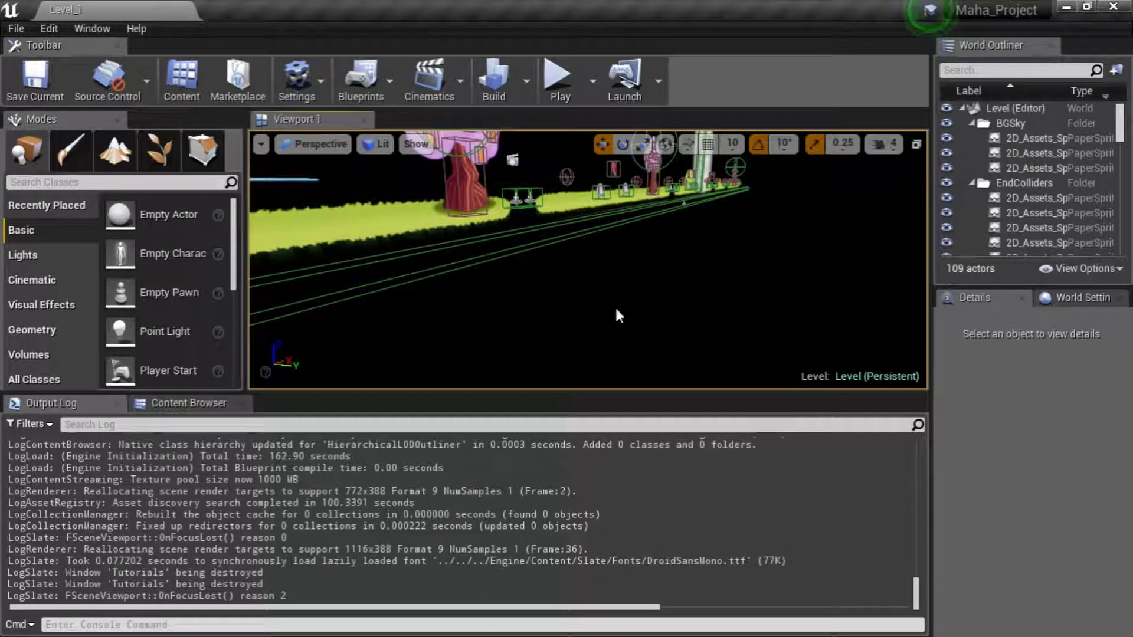
pyautogui.moveTo(437, 227); pyautogui.dragTo(353, 175, button='right')
pyautogui.moveTo(437, 227); pyautogui.dragTo(447, 259, button='middle')
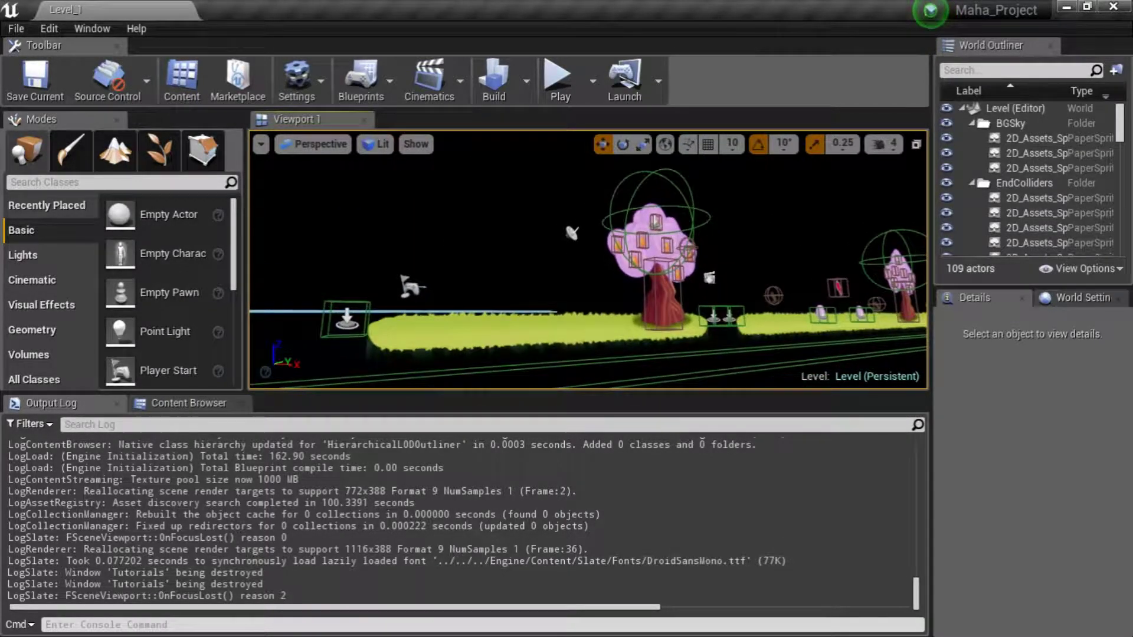
pyautogui.moveTo(434, 267)
pyautogui.mouseDown(button='right')
pyautogui.moveTo(437, 298)
pyautogui.moveTo(472, 318)
pyautogui.moveTo(430, 250)
pyautogui.mouseUp(button='right')
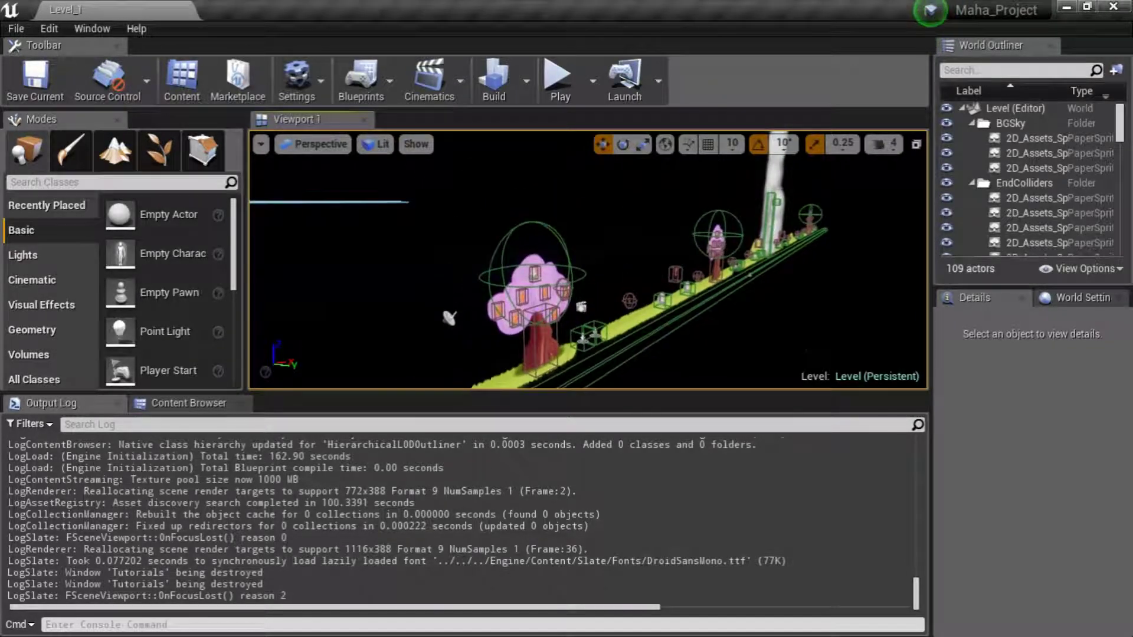
pyautogui.scroll(-8, 446, 284)
pyautogui.scroll(2, 453, 294)
pyautogui.moveTo(451, 288); pyautogui.dragTo(483, 271, button='middle')
pyautogui.moveTo(483, 271)
pyautogui.mouseDown()
pyautogui.moveTo(528, 272)
pyautogui.moveTo(319, 271)
pyautogui.moveTo(472, 271)
pyautogui.mouseUp()
pyautogui.press('d')
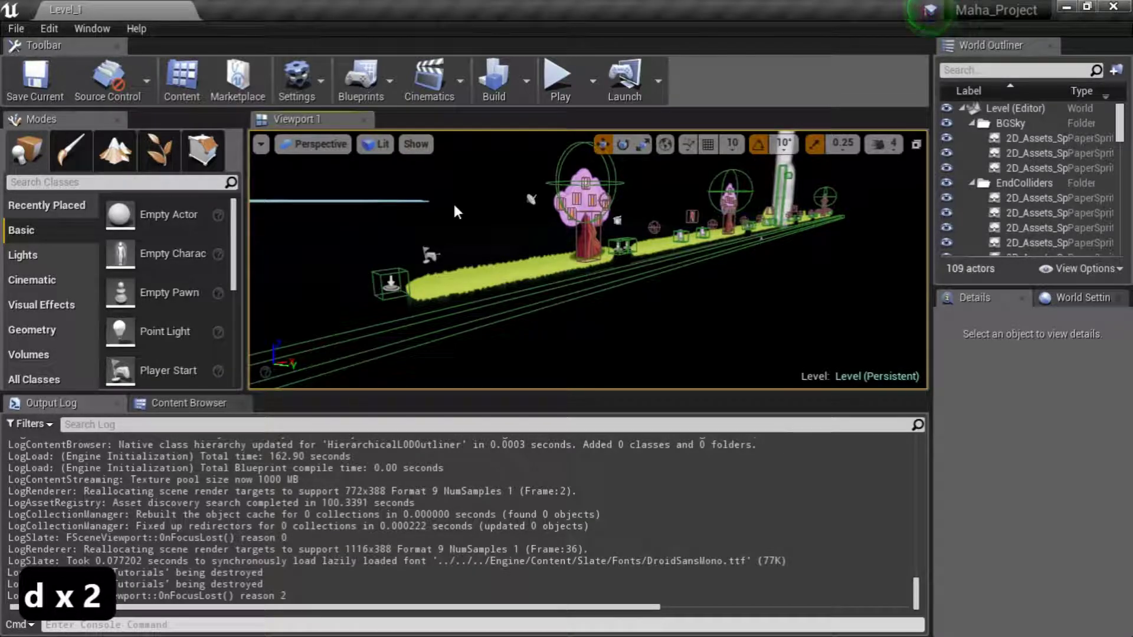
pyautogui.scroll(-4, 485, 228)
pyautogui.scroll(4, 485, 228)
pyautogui.moveTo(485, 229); pyautogui.dragTo(534, 228)
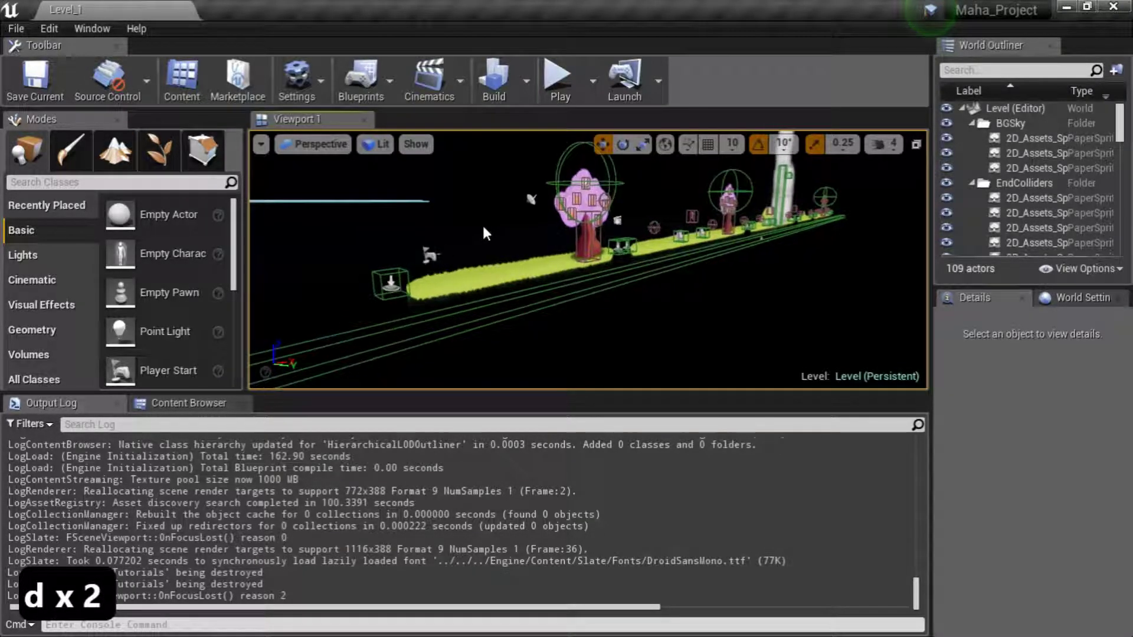
pyautogui.moveTo(485, 228); pyautogui.dragTo(446, 251, button='right')
# Try the Wireframe view mode in the perspective viewport and set its rendering to Unlit
pyautogui.click(309, 145)
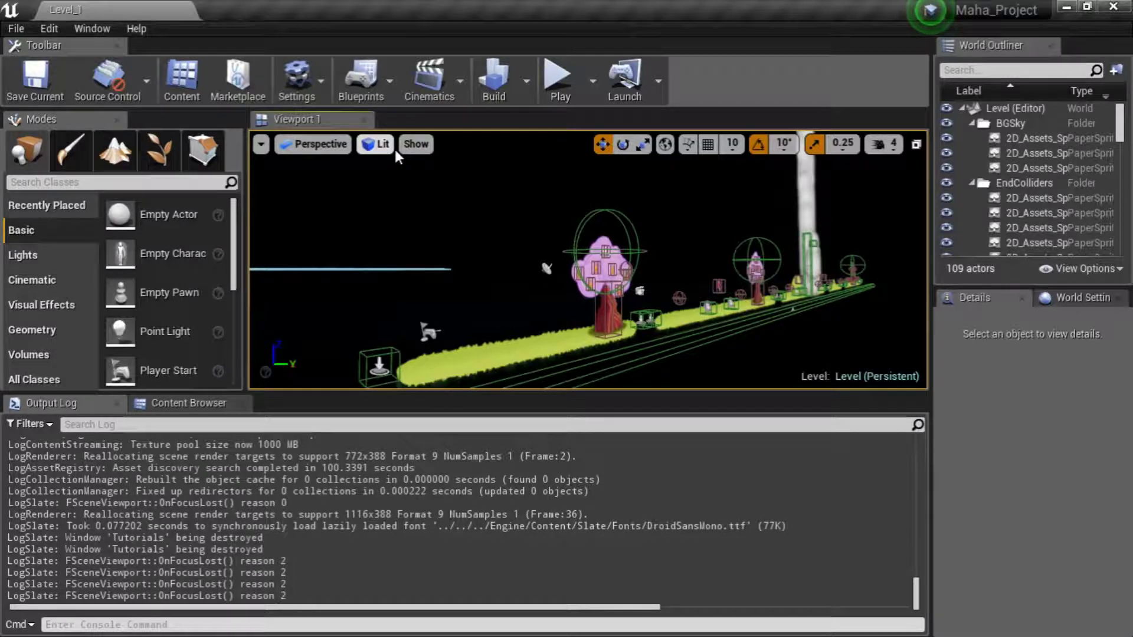
pyautogui.click(379, 146)
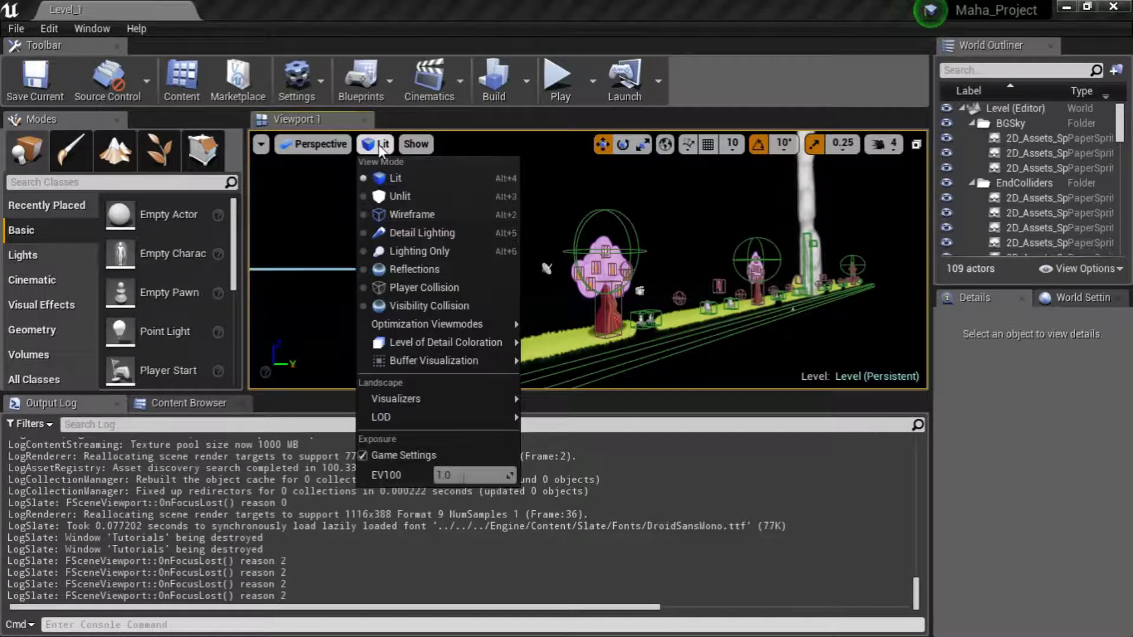
pyautogui.click(367, 195)
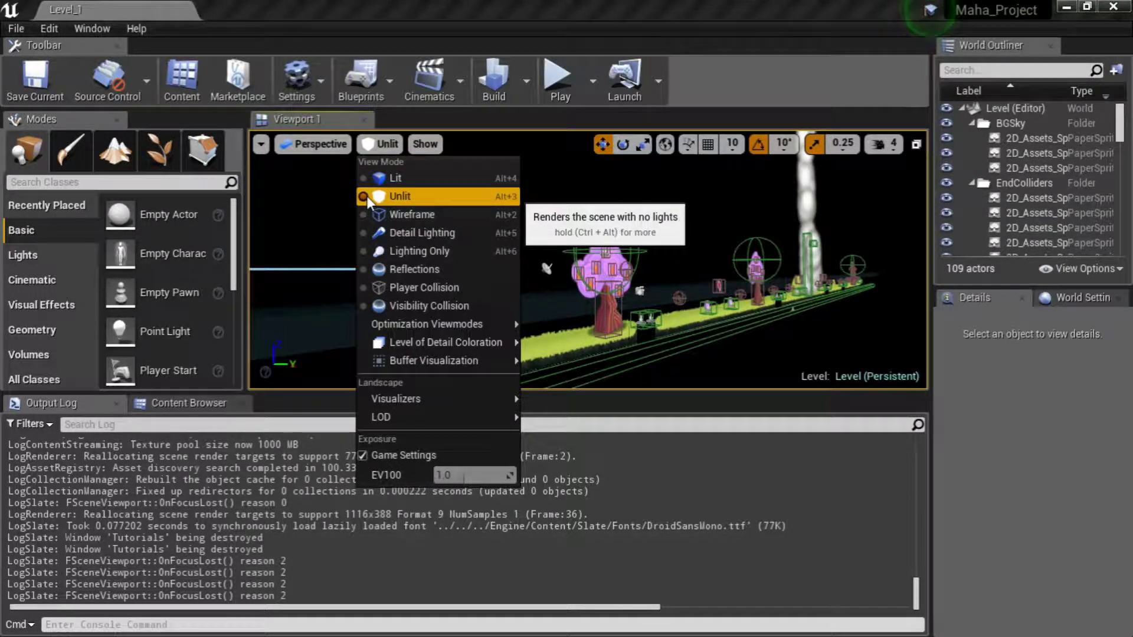
pyautogui.click(363, 215)
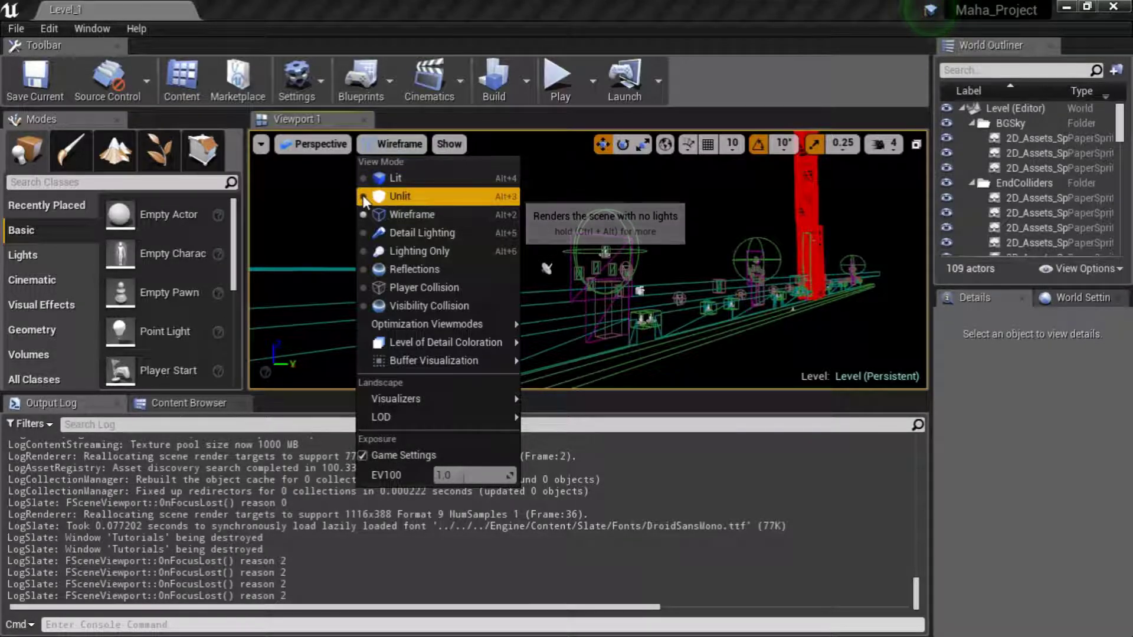
pyautogui.click(391, 197)
pyautogui.click(552, 313)
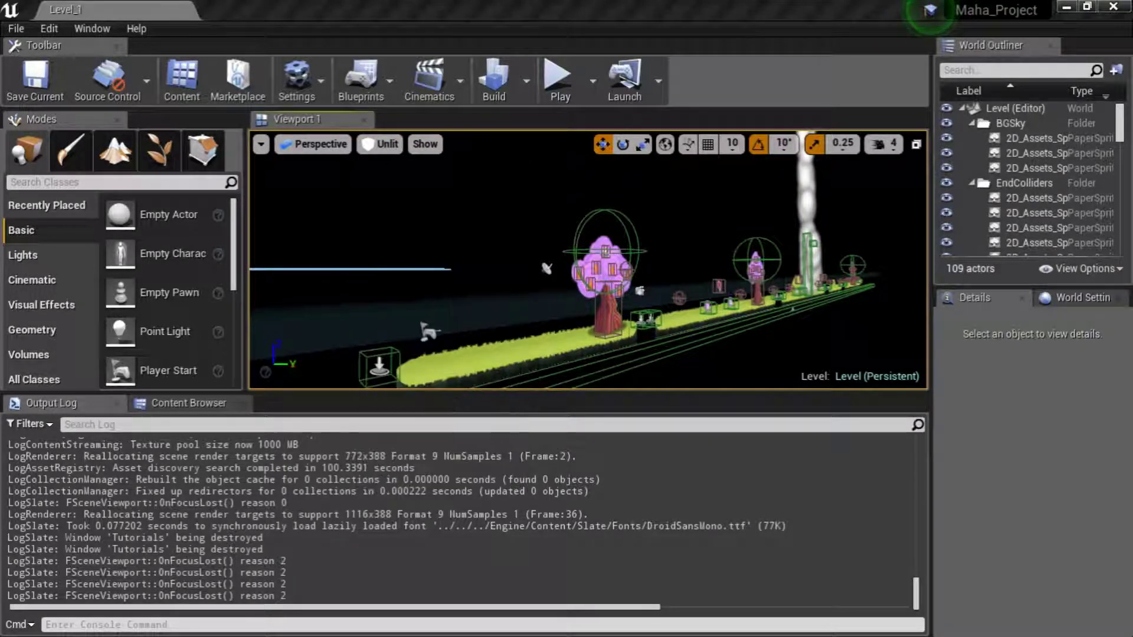
# View the level in the Back, Right, Left, Bottom and Top orthographic views, and return the viewport to Front
pyautogui.click(295, 145)
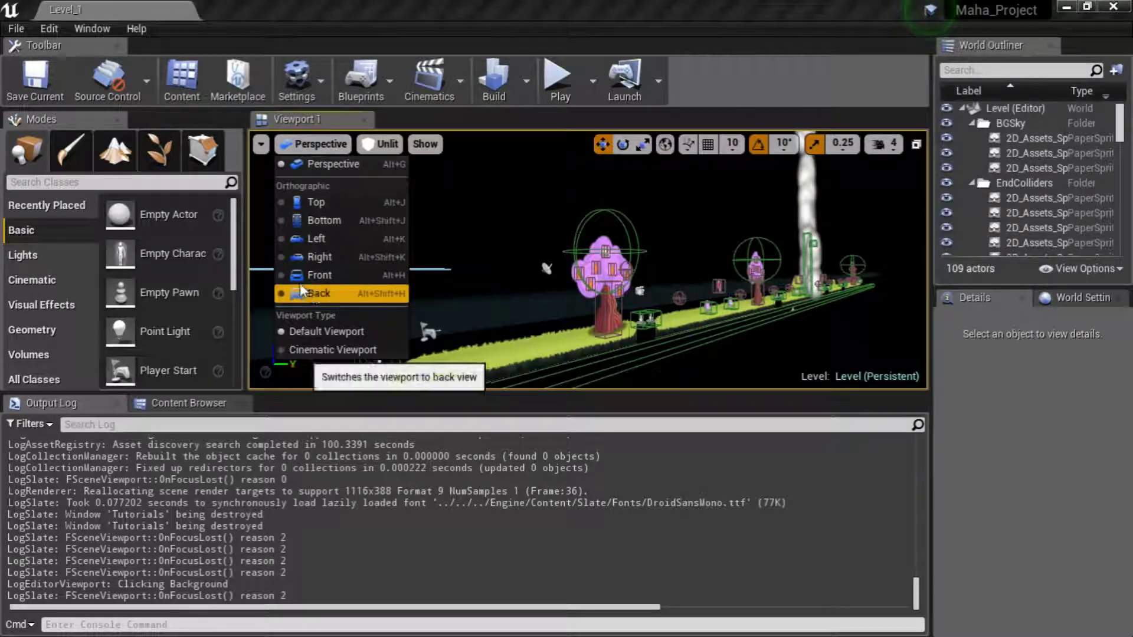
pyautogui.click(284, 274)
pyautogui.click(282, 295)
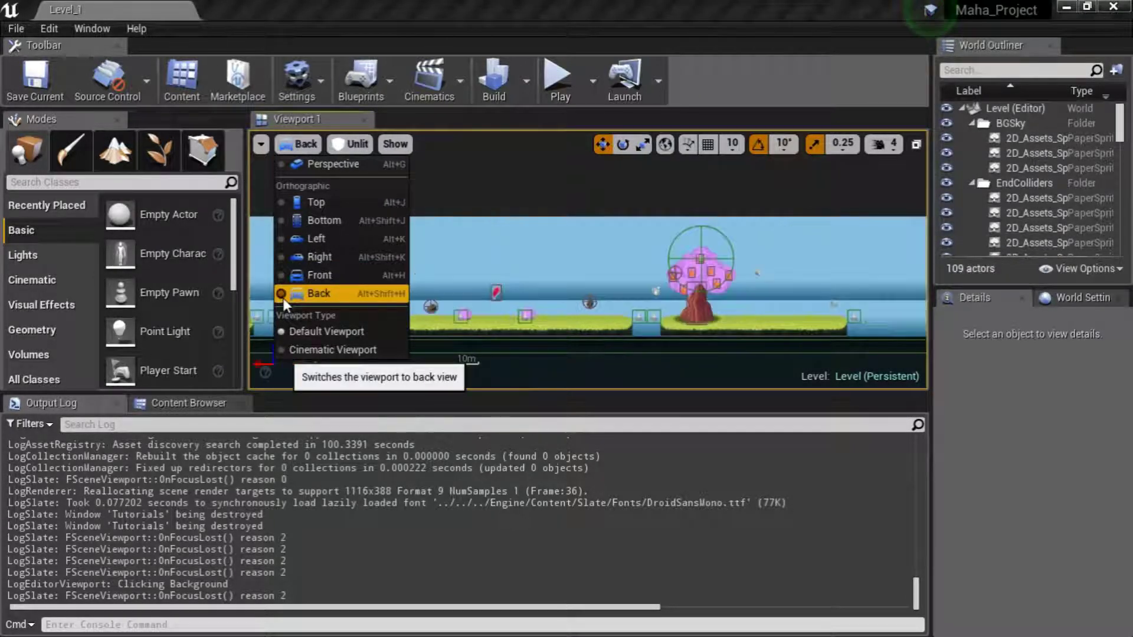
pyautogui.click(282, 258)
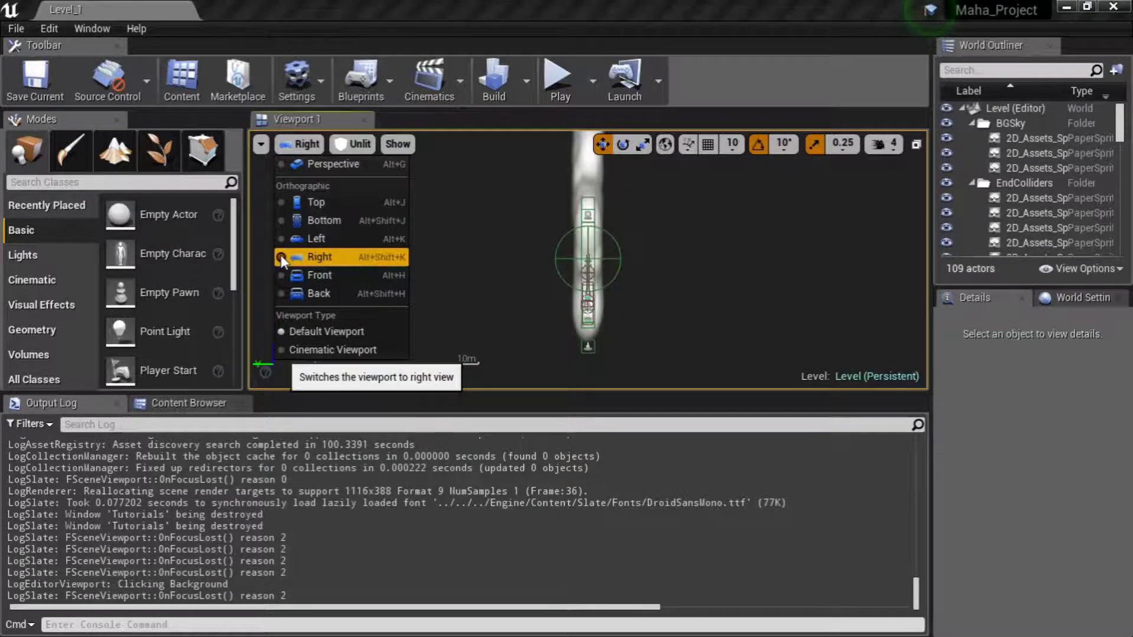
pyautogui.click(281, 240)
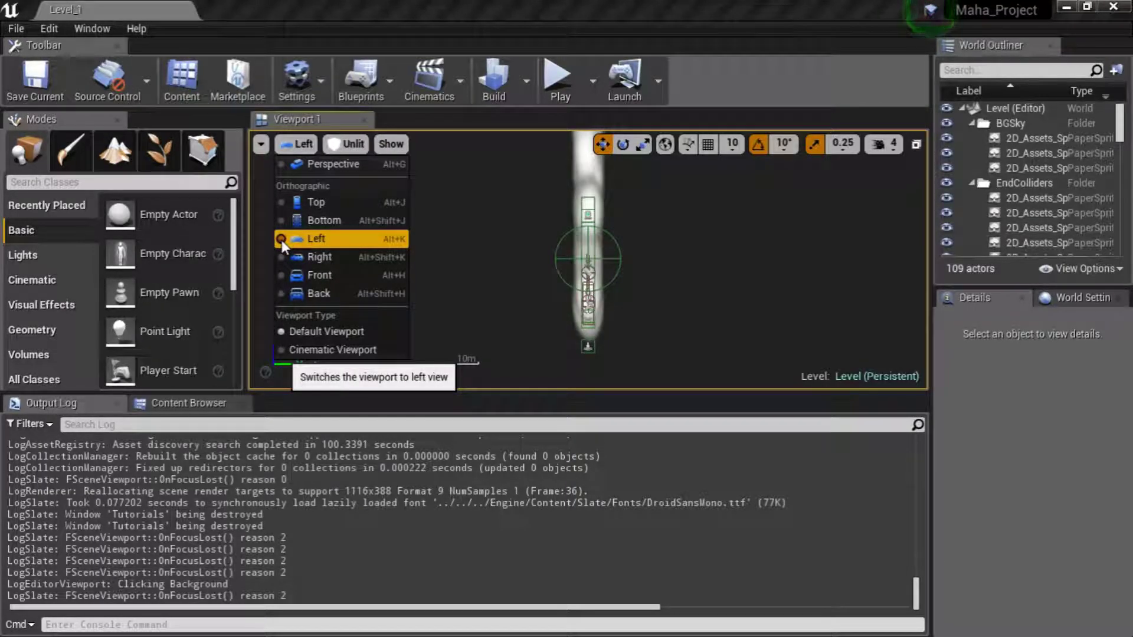
pyautogui.click(281, 221)
pyautogui.click(280, 203)
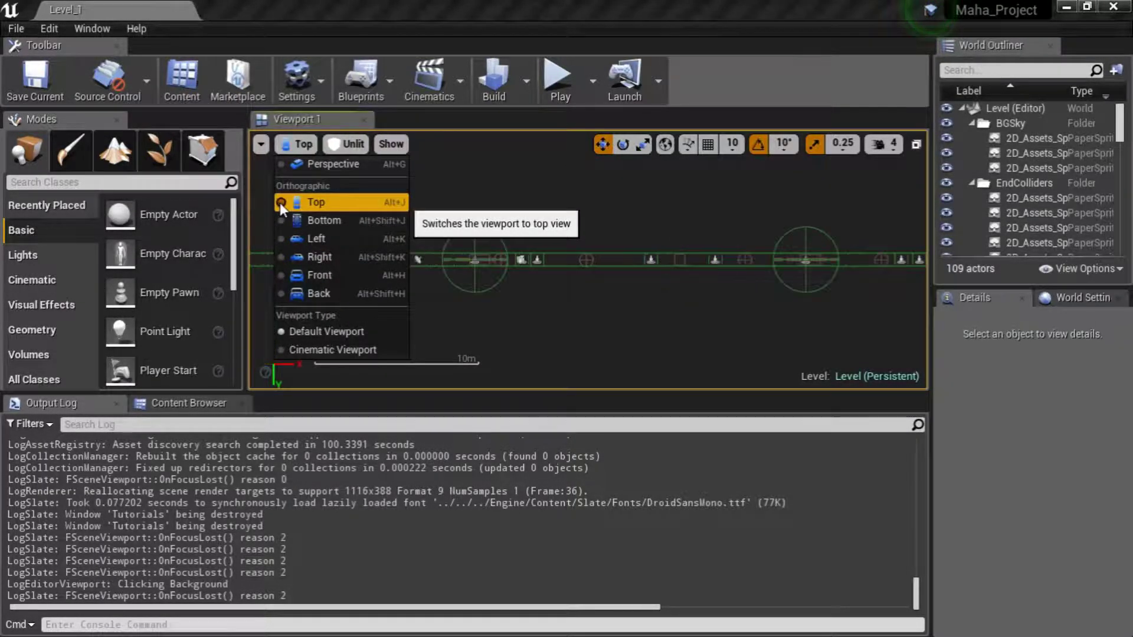
pyautogui.click(281, 278)
pyautogui.click(589, 382)
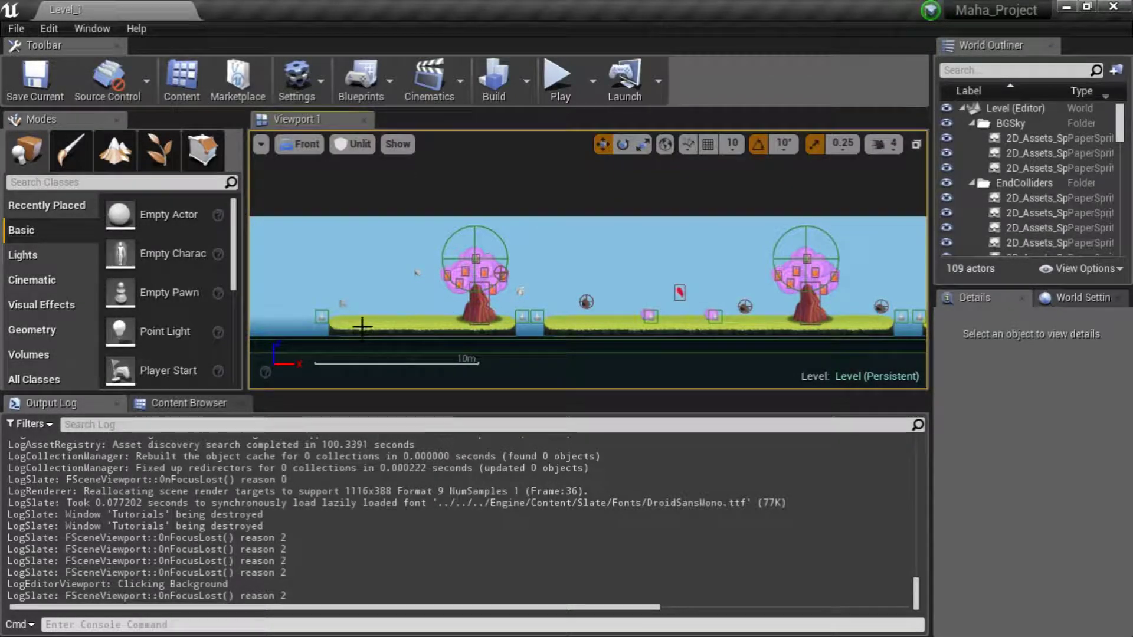
# Select the dark strip below the ground and the sky background sprites one after another in the Front view
pyautogui.click(417, 273)
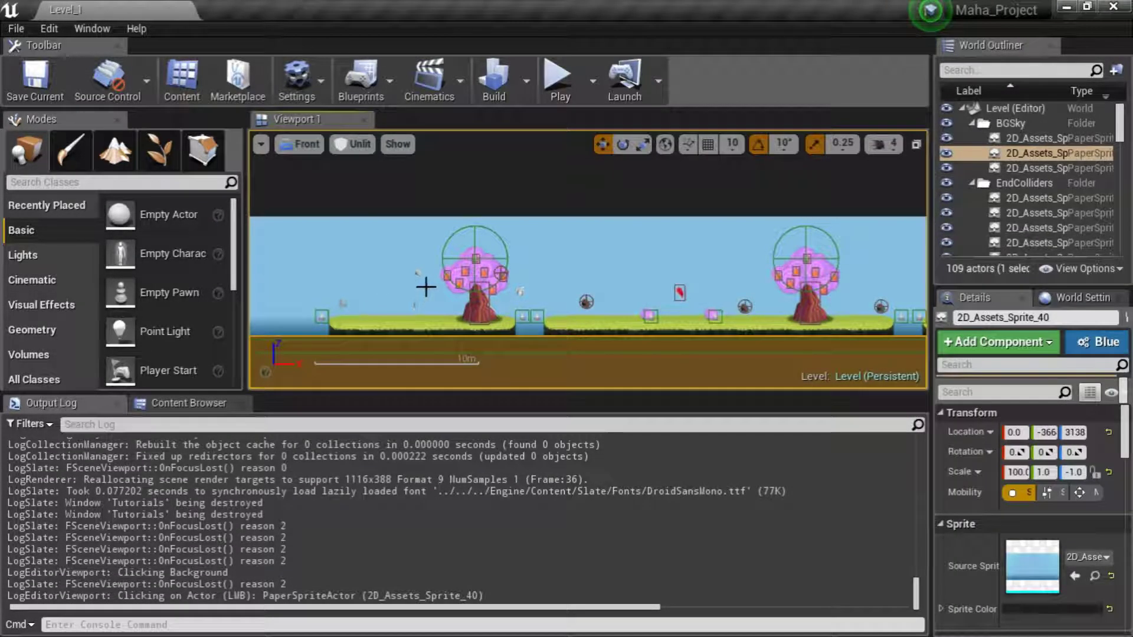
pyautogui.scroll(-2, 424, 283)
pyautogui.click(475, 350)
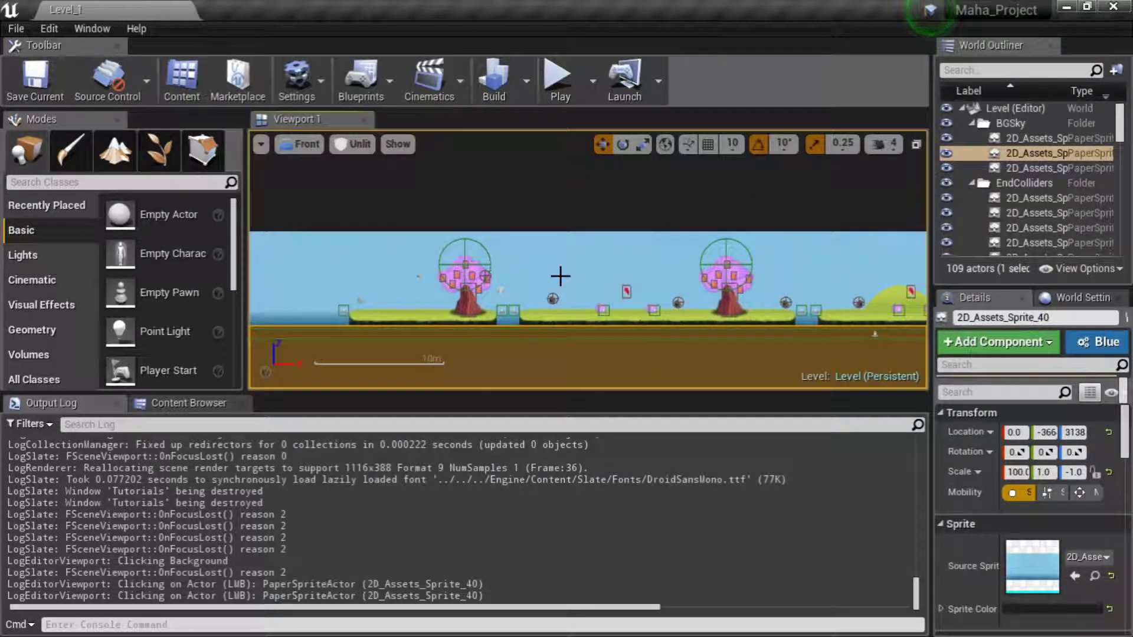
pyautogui.scroll(2, 560, 276)
pyautogui.click(559, 276)
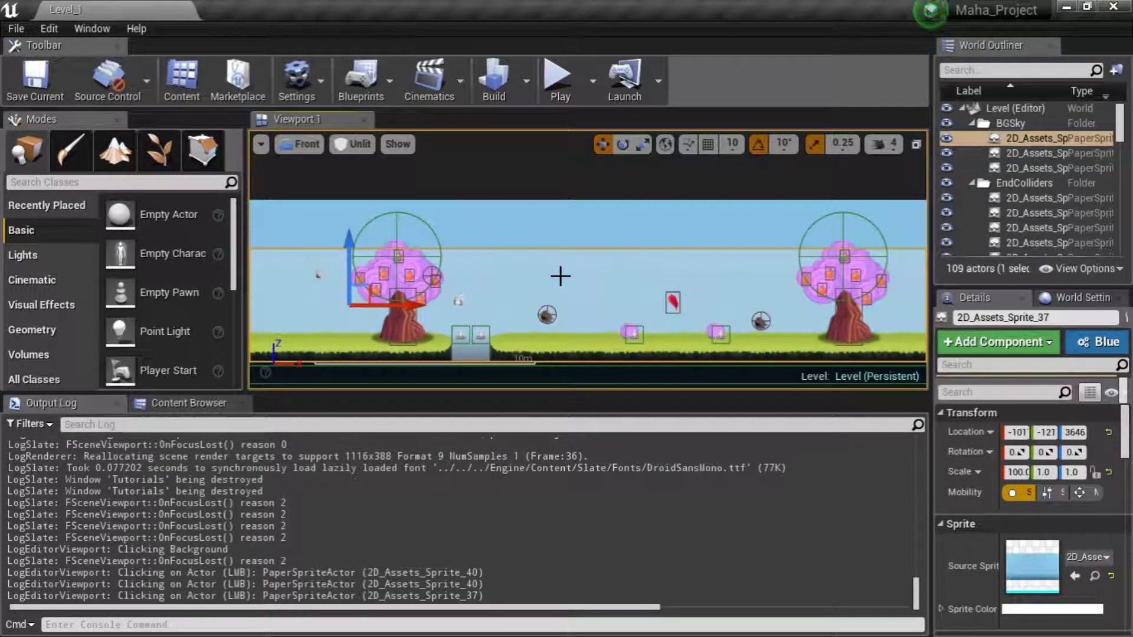
pyautogui.click(563, 236)
# Box-select the ground section with the second tree and its fruits in the Front view, and clear the selection
pyautogui.moveTo(732, 339); pyautogui.dragTo(859, 363)
pyautogui.scroll(-4, 590, 276)
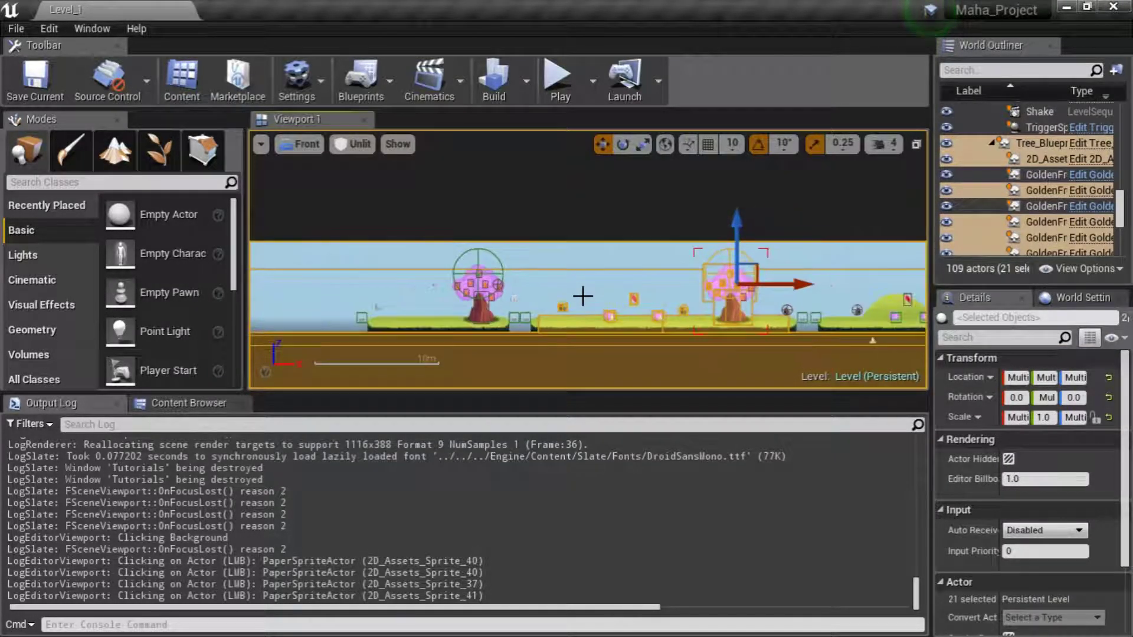
pyautogui.click(565, 220)
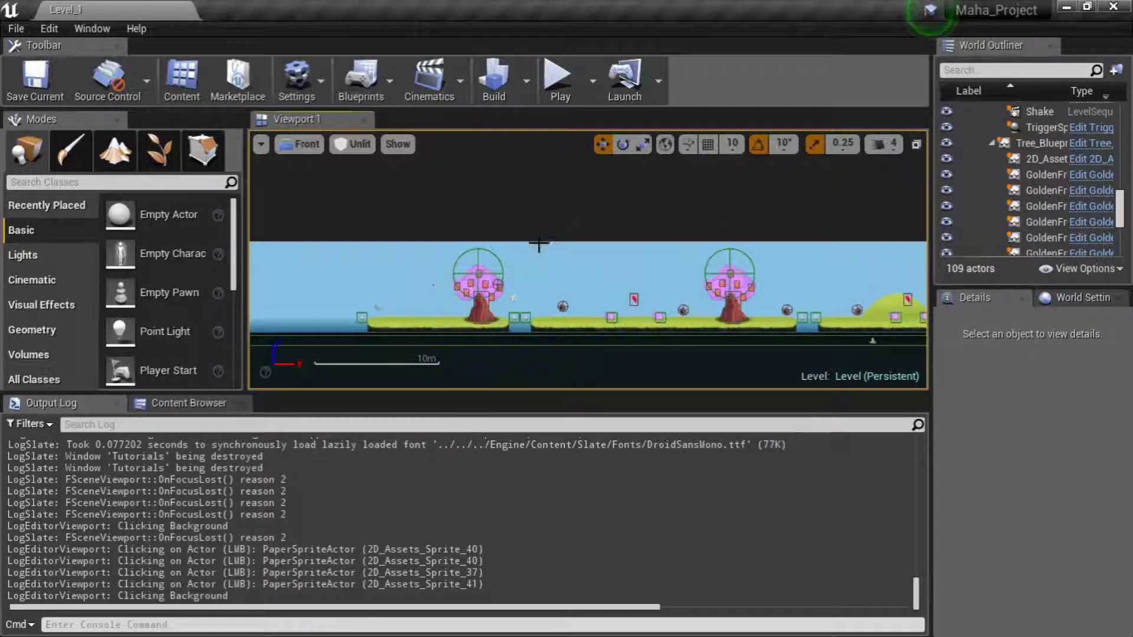
# Box-select the actors between the two trees, select only the sky sprite behind them, and clear the selection
pyautogui.scroll(5, 525, 289)
pyautogui.scroll(-4, 541, 299)
pyautogui.moveTo(569, 283); pyautogui.dragTo(615, 269, button='right')
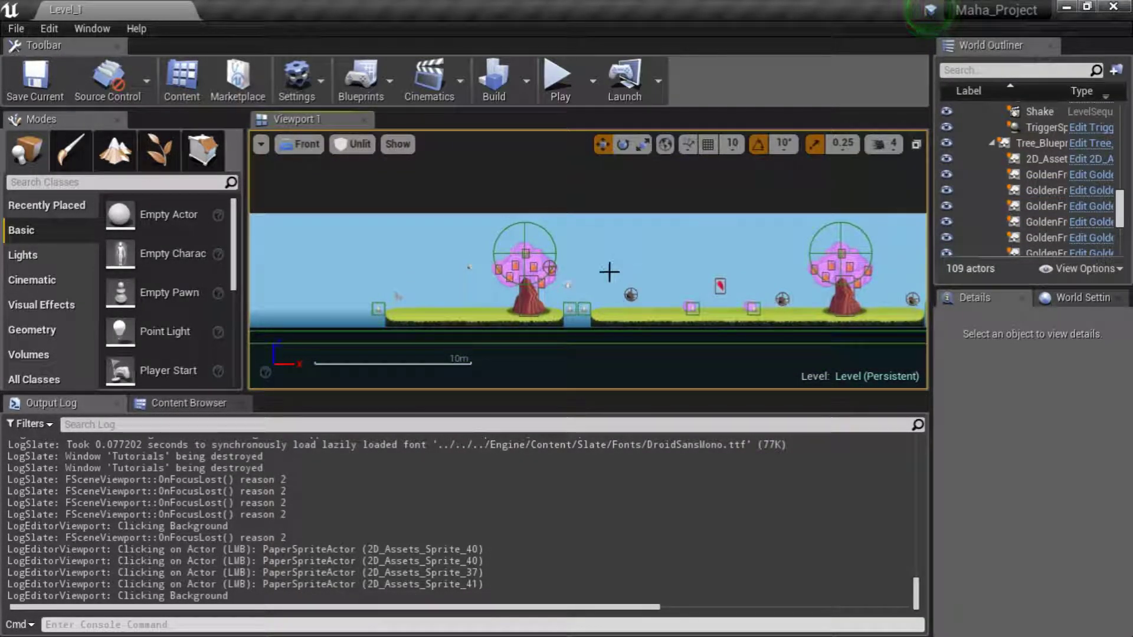
pyautogui.moveTo(744, 340); pyautogui.dragTo(746, 338)
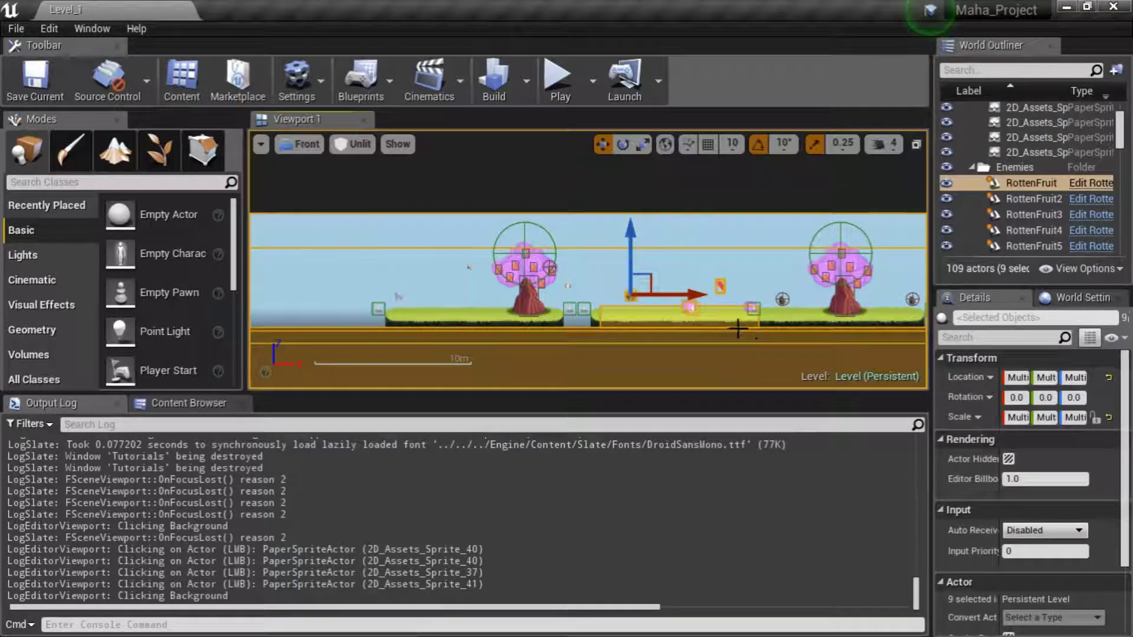
pyautogui.click(574, 259)
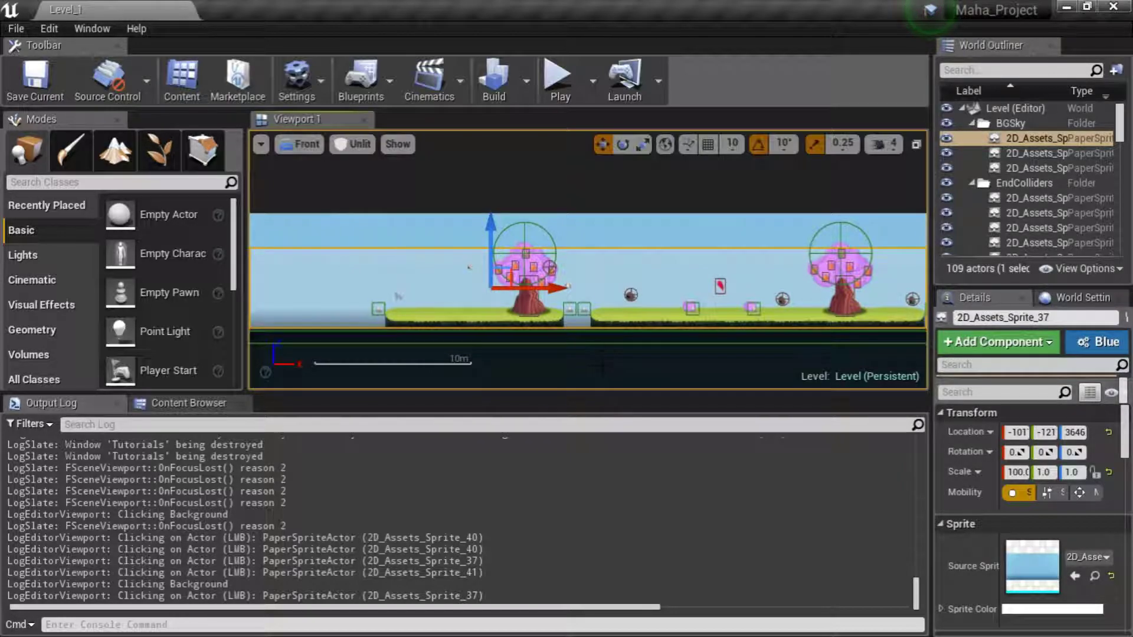
pyautogui.click(608, 203)
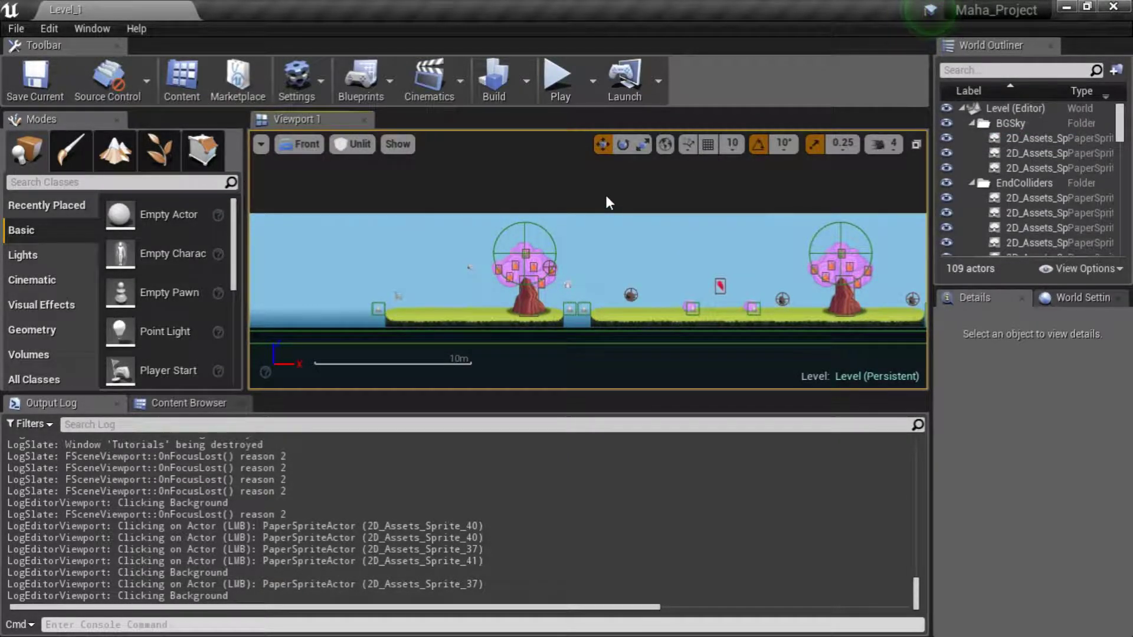
# Examine the sprites in the 2DAsset folder and its Maha subfolder in the Content Browser
pyautogui.click(195, 407)
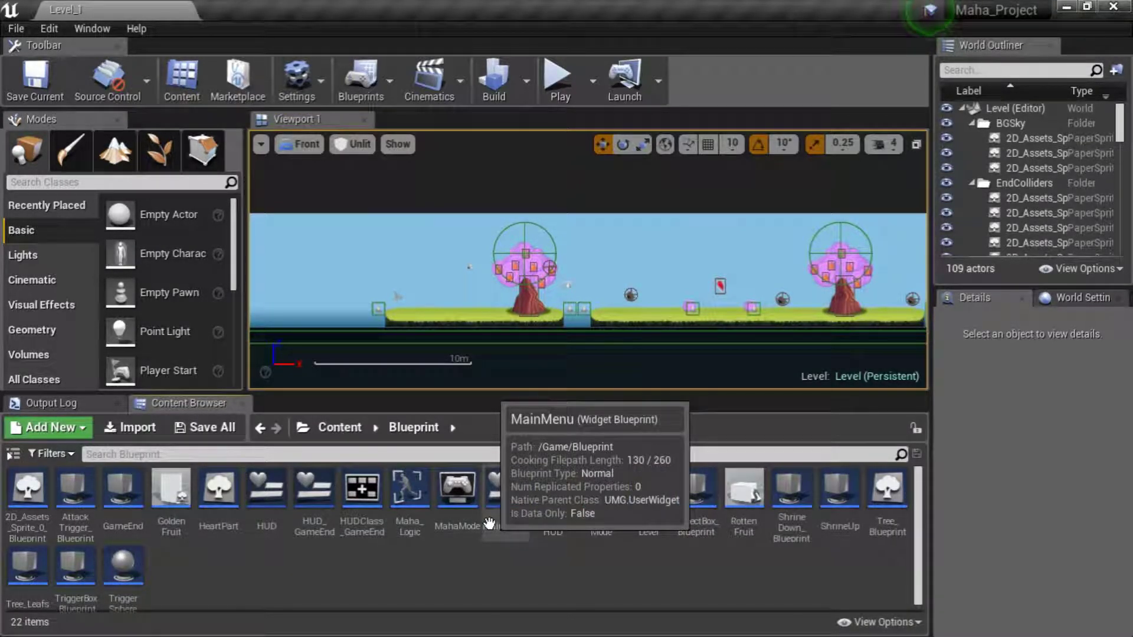
pyautogui.click(340, 427)
pyautogui.doubleClick(25, 501)
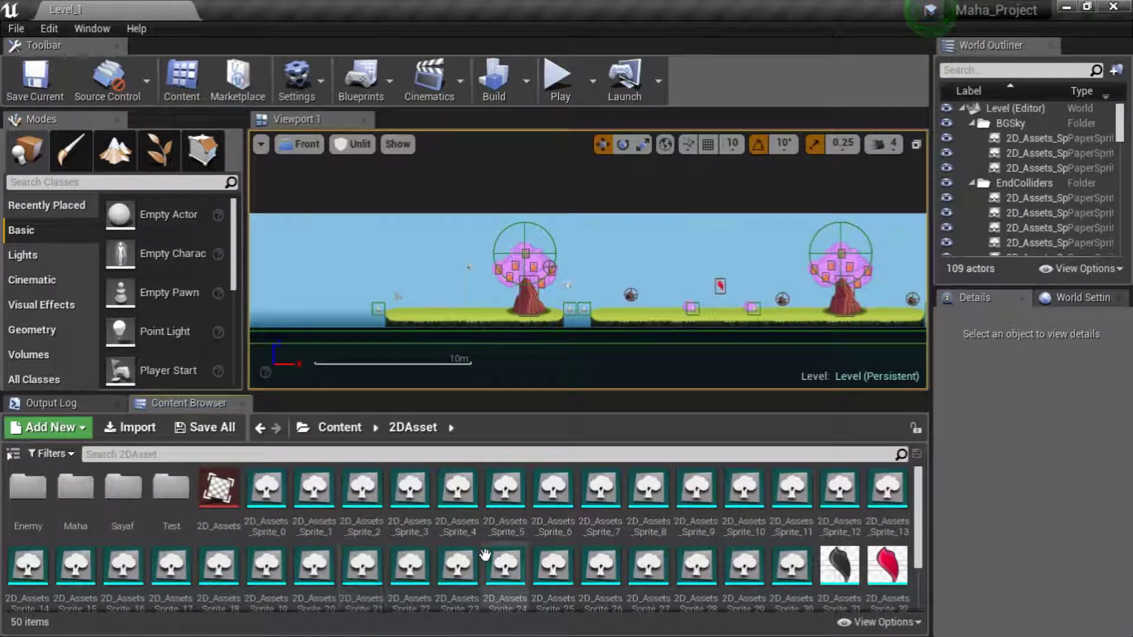
pyautogui.scroll(-3, 484, 555)
pyautogui.scroll(3, 437, 554)
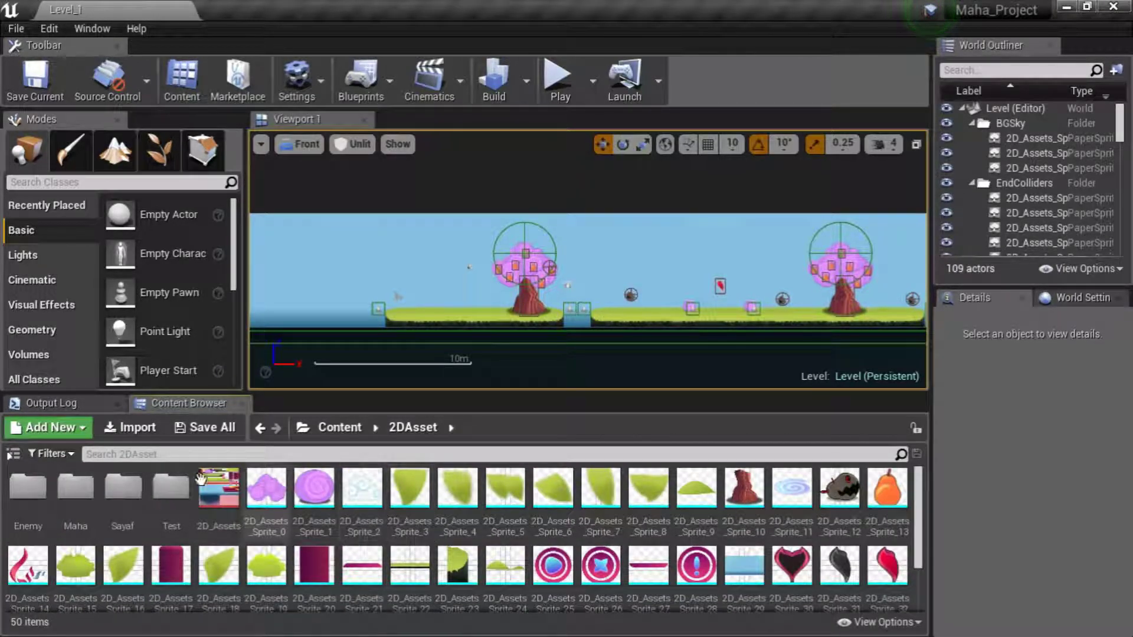
pyautogui.click(123, 488)
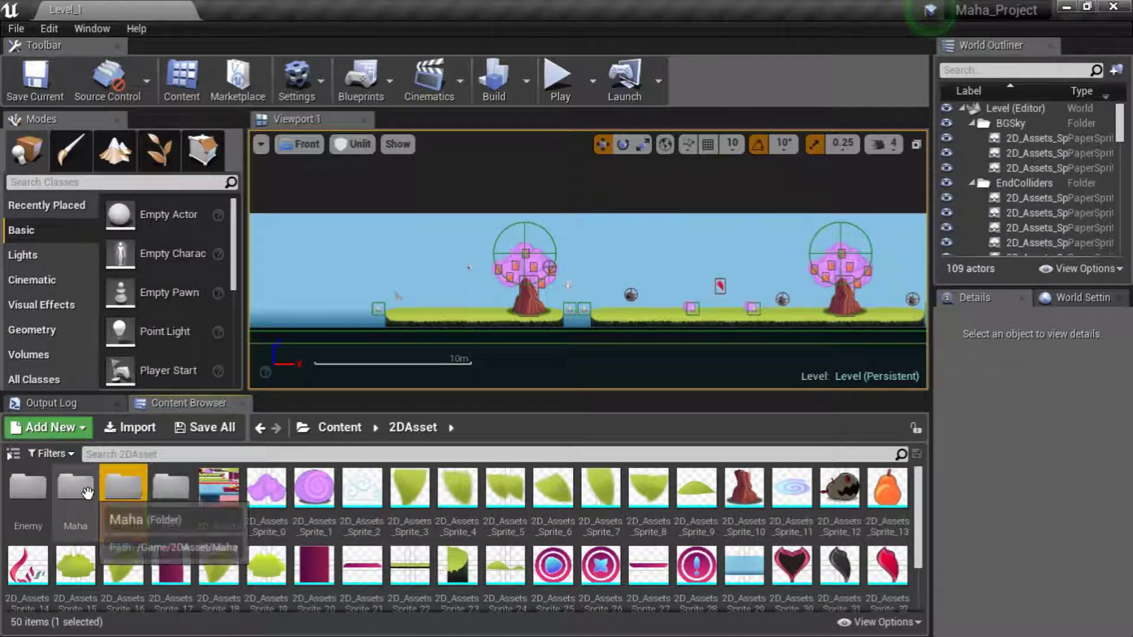
pyautogui.doubleClick(86, 492)
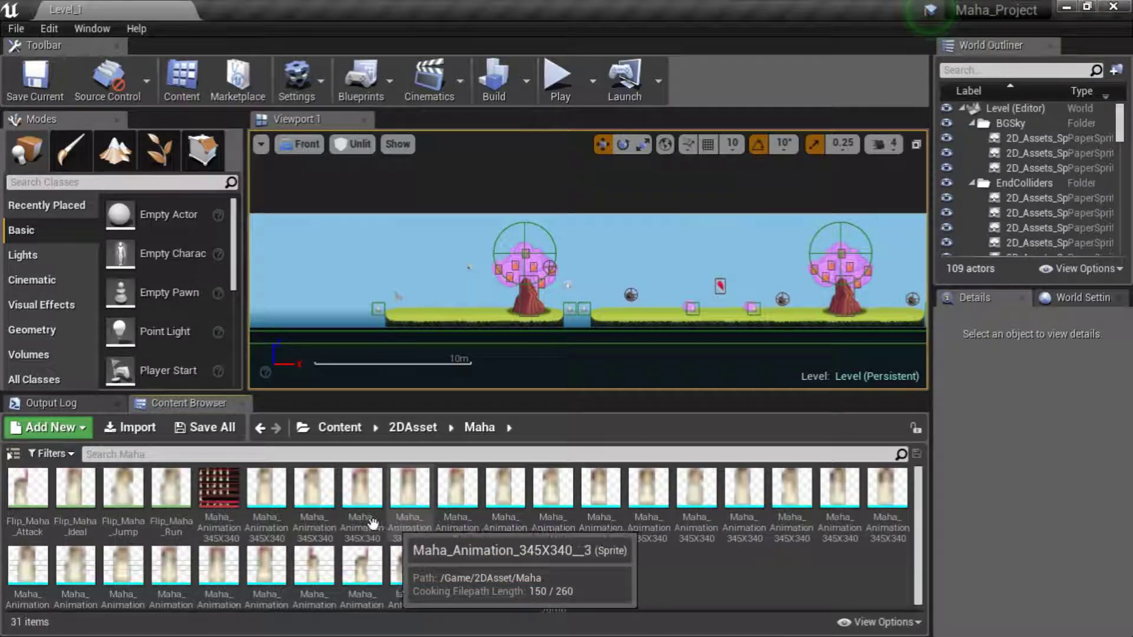
# View the FX folder and the Audio folder's Tracks and SFX subfolders, and return to the Content root
pyautogui.click(340, 430)
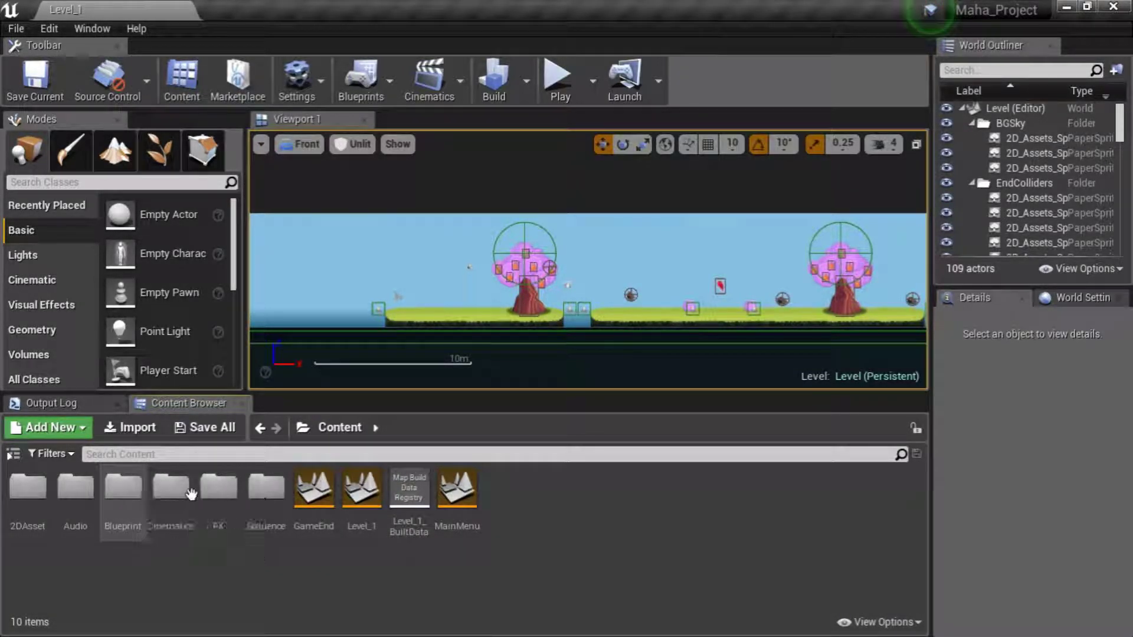
pyautogui.doubleClick(218, 487)
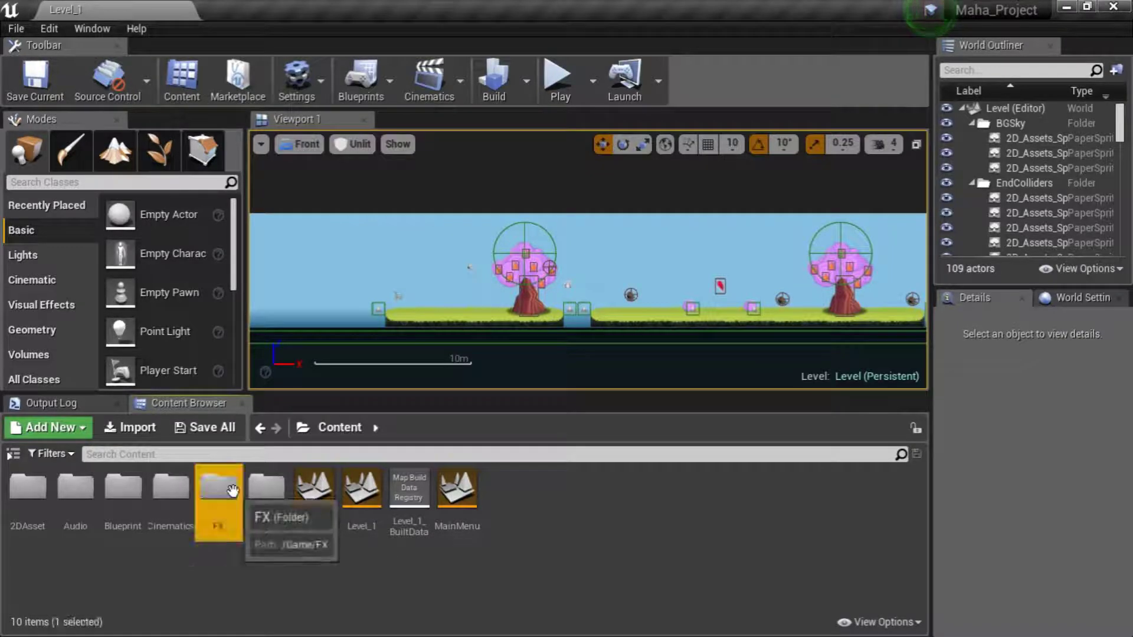
pyautogui.click(339, 427)
pyautogui.doubleClick(81, 489)
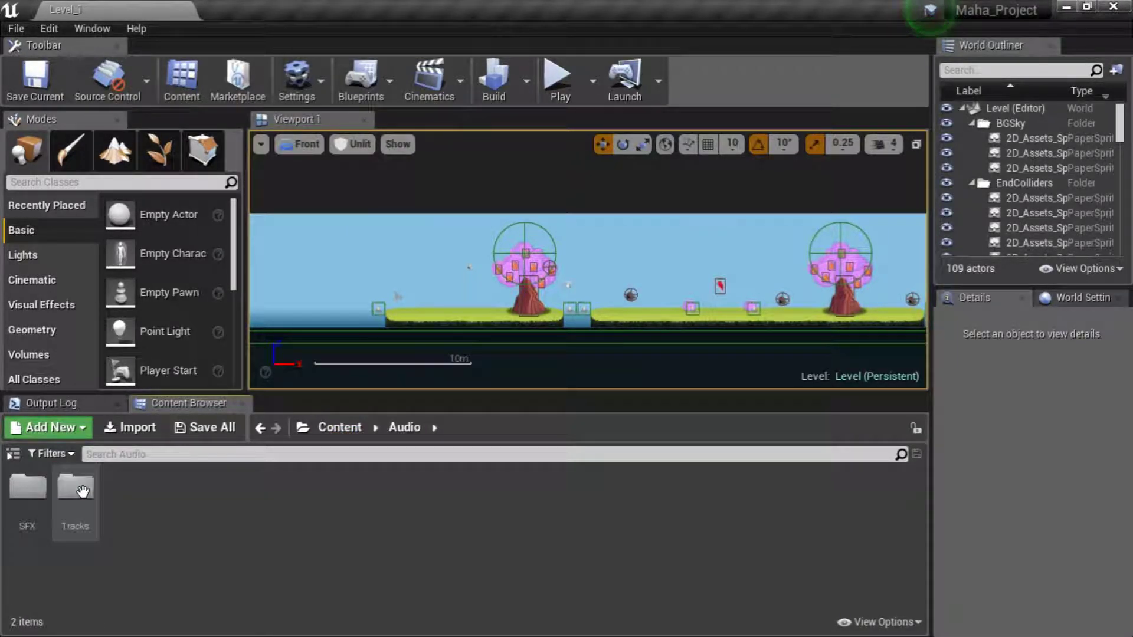
pyautogui.click(74, 489)
pyautogui.doubleClick(57, 496)
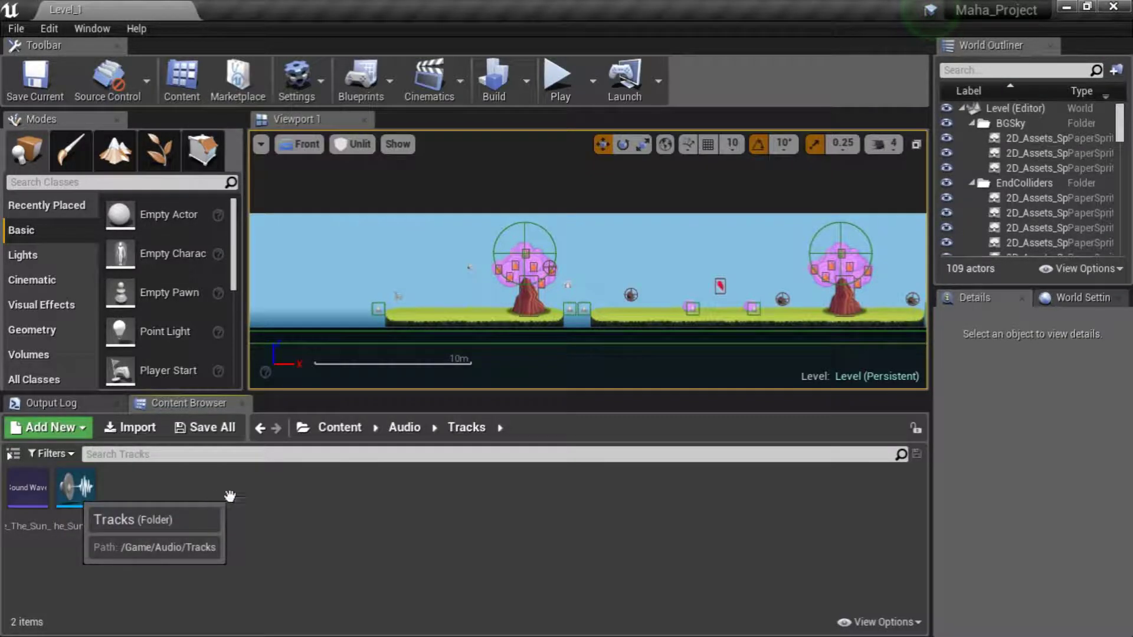
pyautogui.click(407, 429)
pyautogui.click(27, 487)
pyautogui.doubleClick(28, 487)
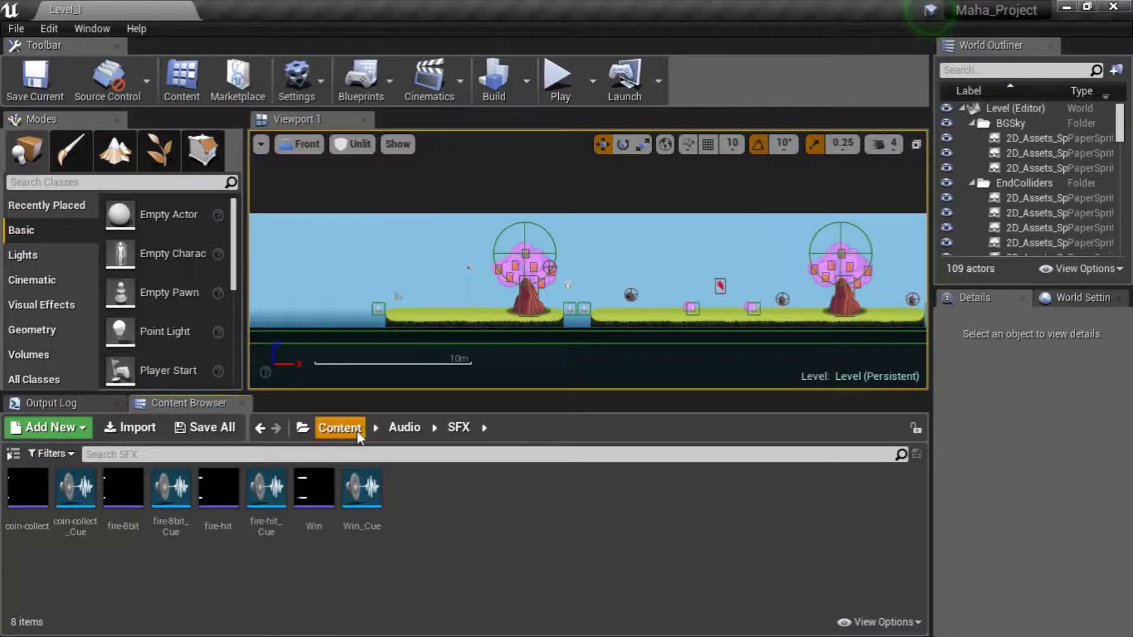
pyautogui.click(340, 428)
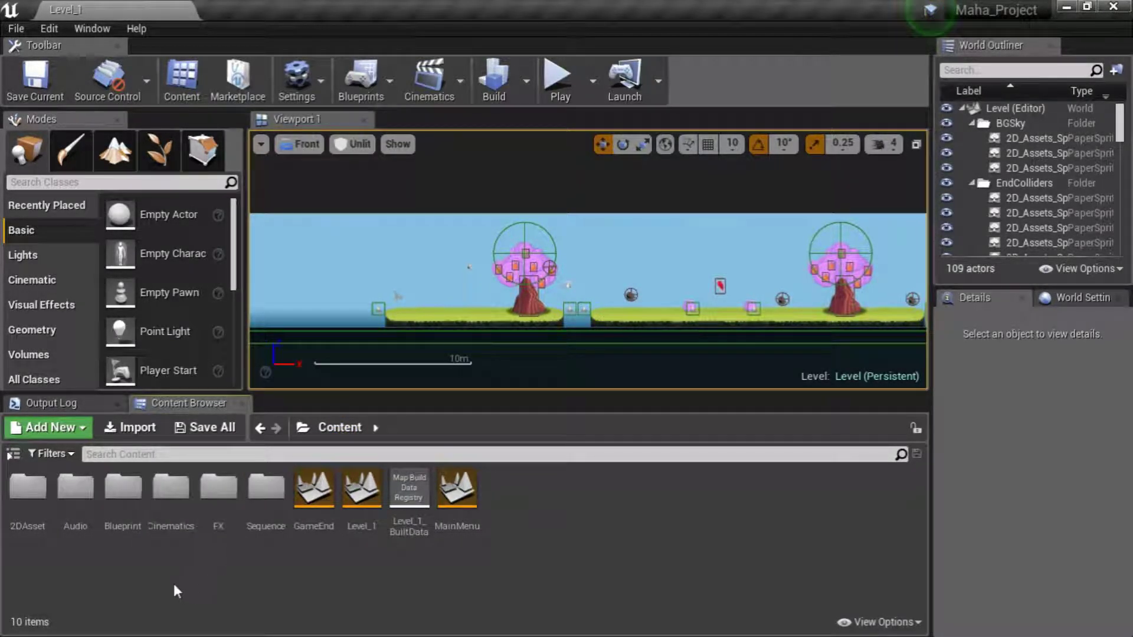
# Open the Blueprint folder in the Content Browser, and call up its deletion and cancel it
pyautogui.click(131, 503)
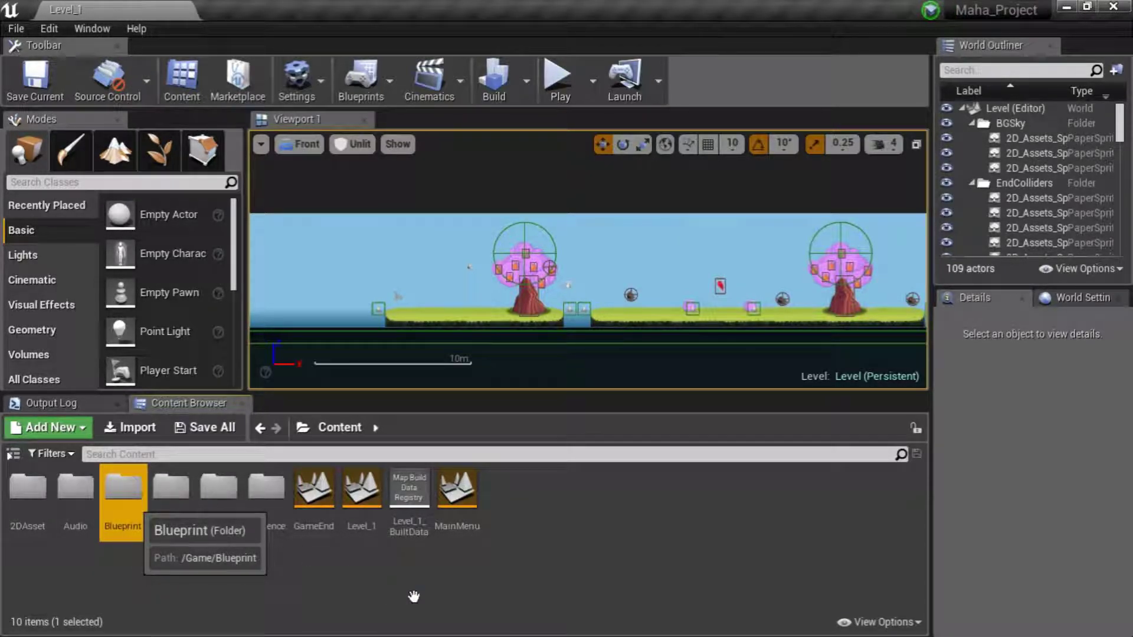
pyautogui.press('Return')
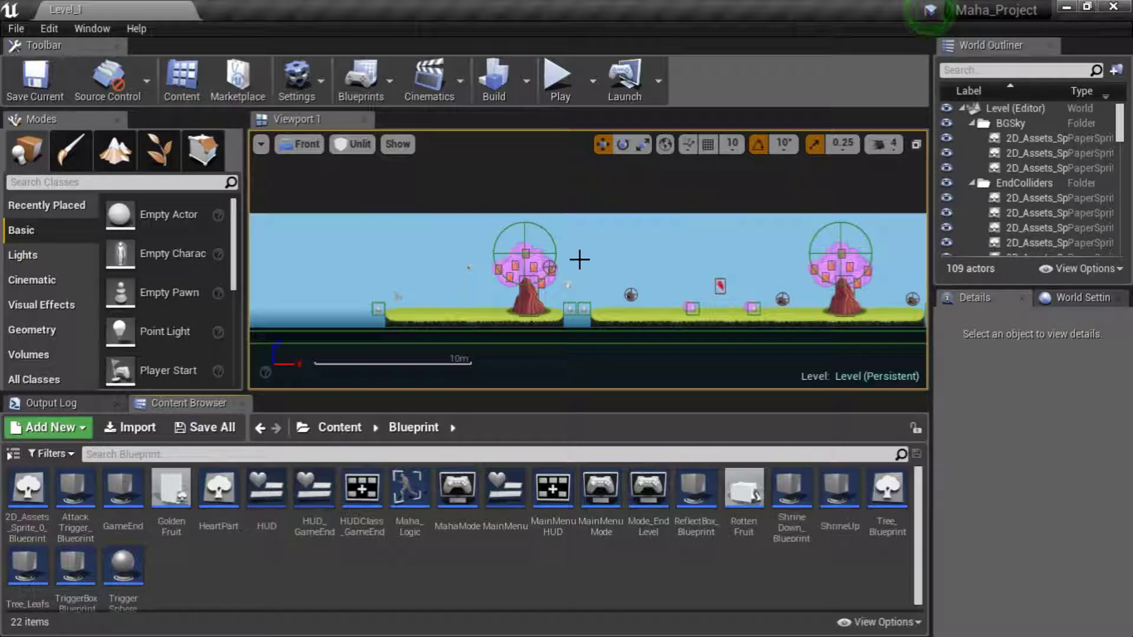
pyautogui.press('Delete')
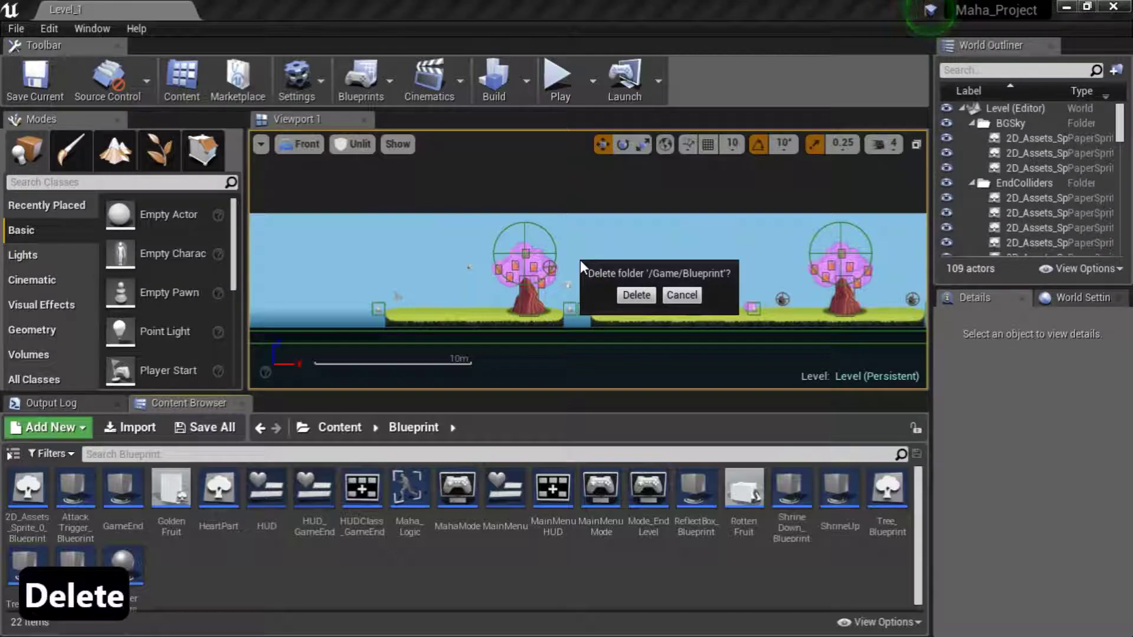
pyautogui.click(698, 298)
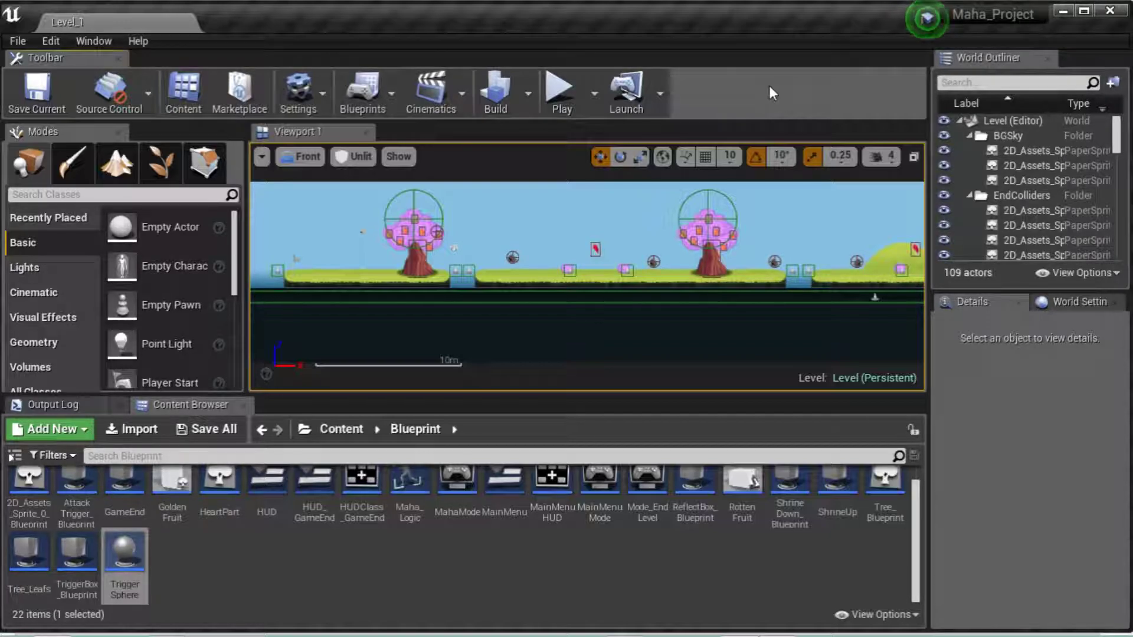
# Open the Engine Input page of the Project Settings
pyautogui.click(53, 41)
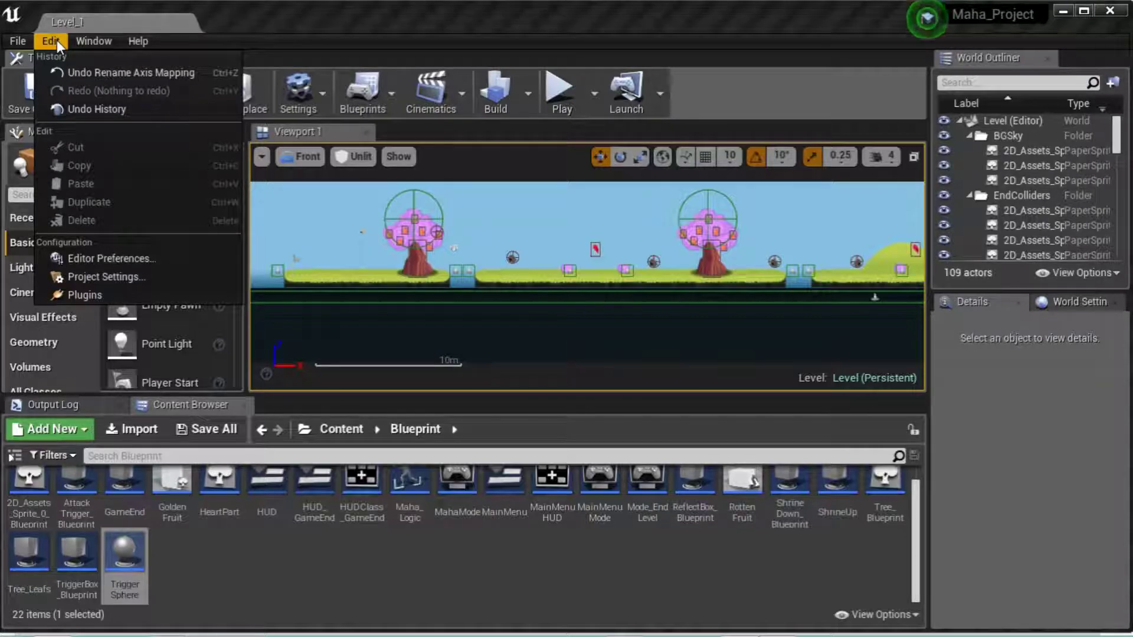
pyautogui.click(138, 276)
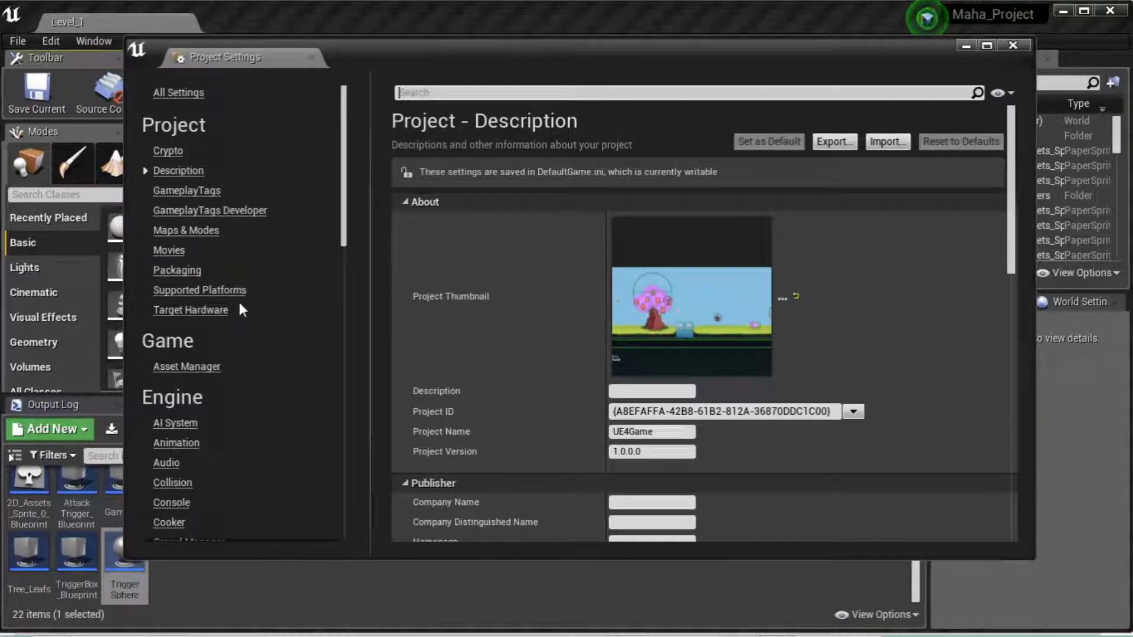
pyautogui.scroll(-3, 238, 379)
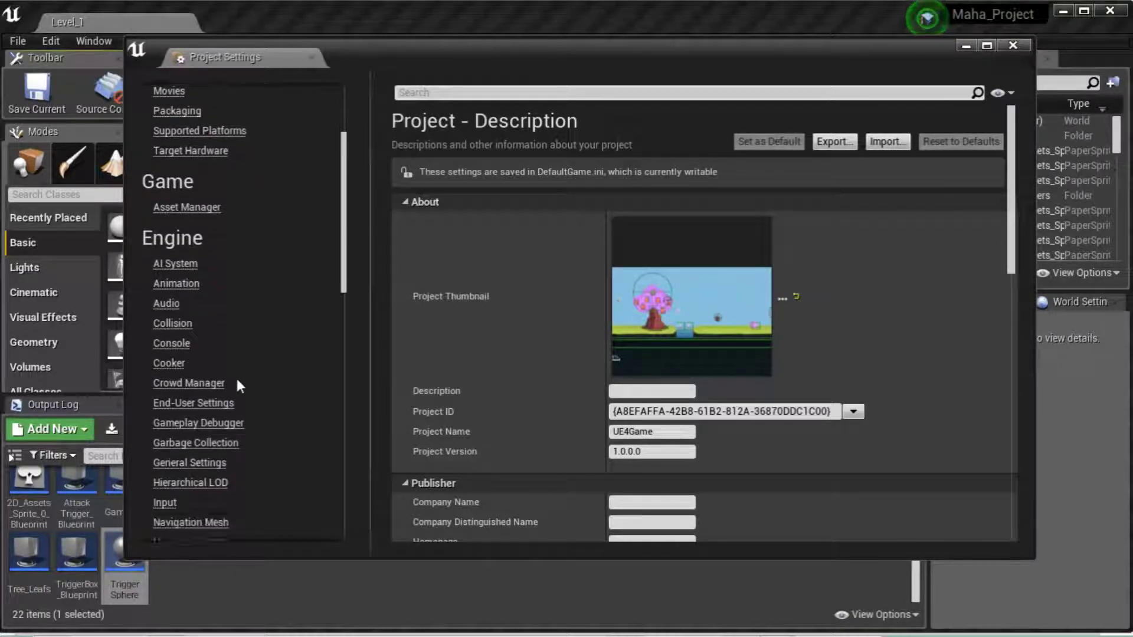
pyautogui.click(165, 450)
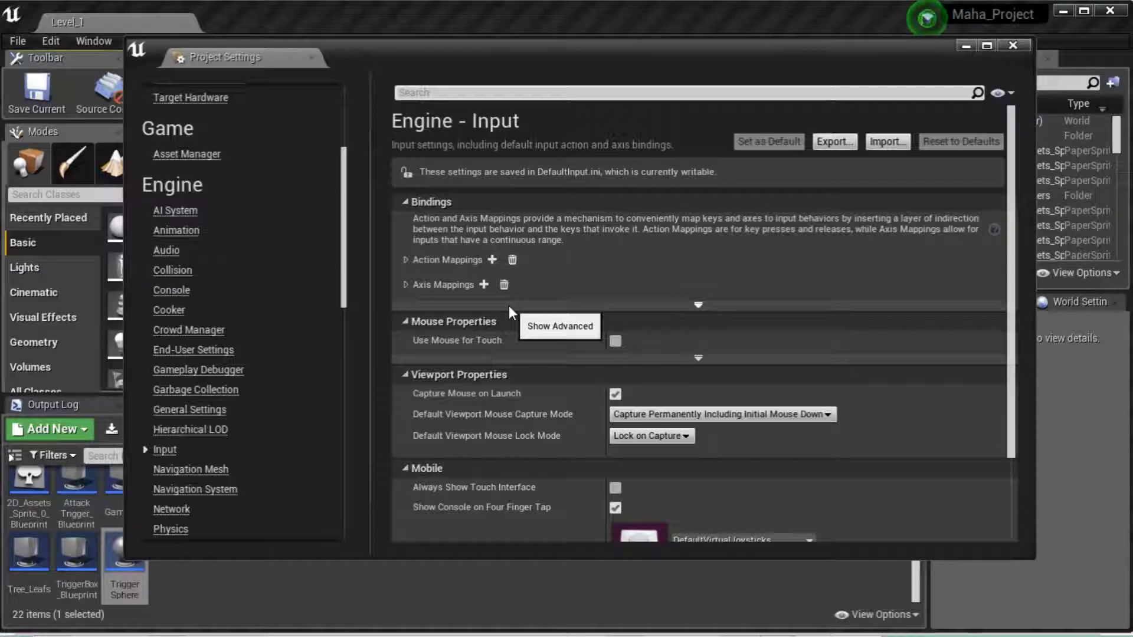
# Expand the Action Mappings and Axis Mappings, and examine the keys bound to the Jump action
pyautogui.click(405, 258)
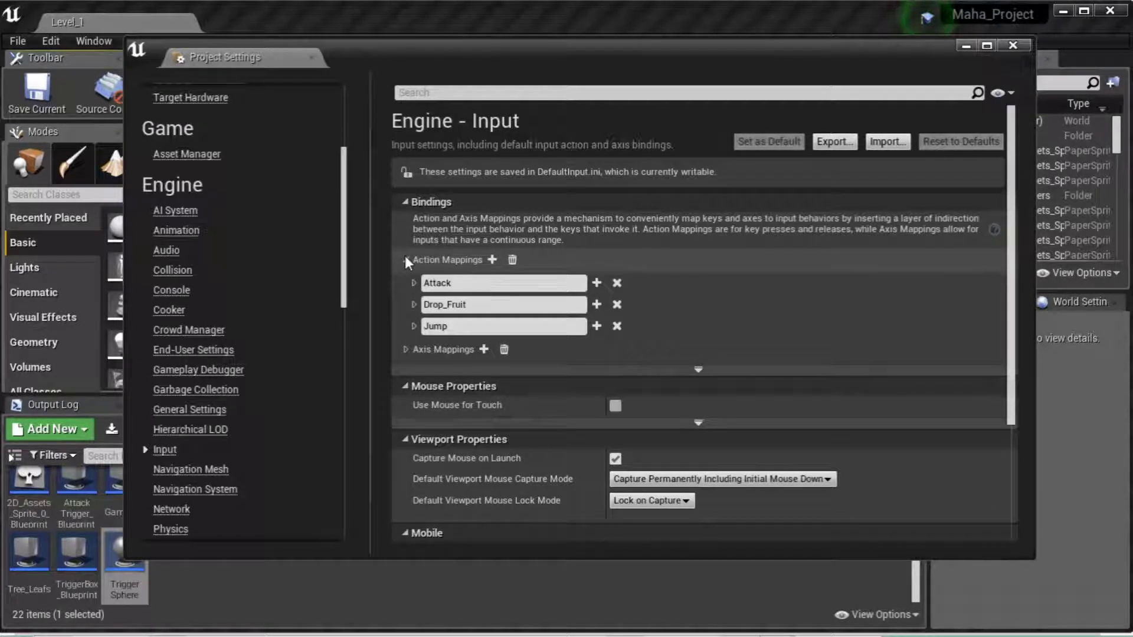
pyautogui.click(406, 349)
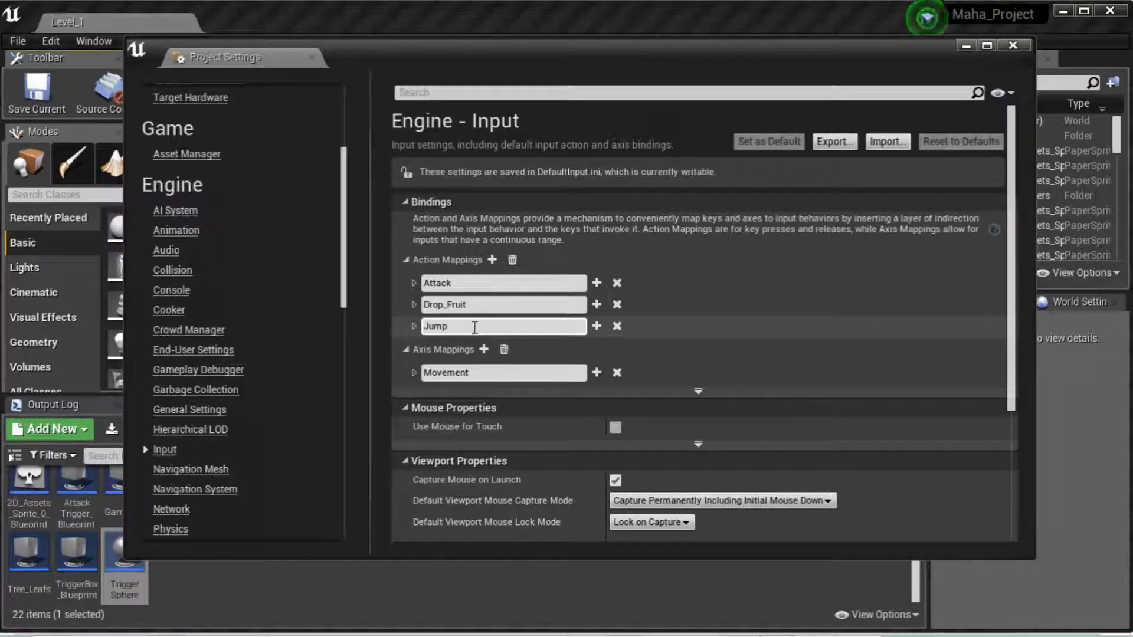
pyautogui.doubleClick(467, 327)
pyautogui.click(413, 326)
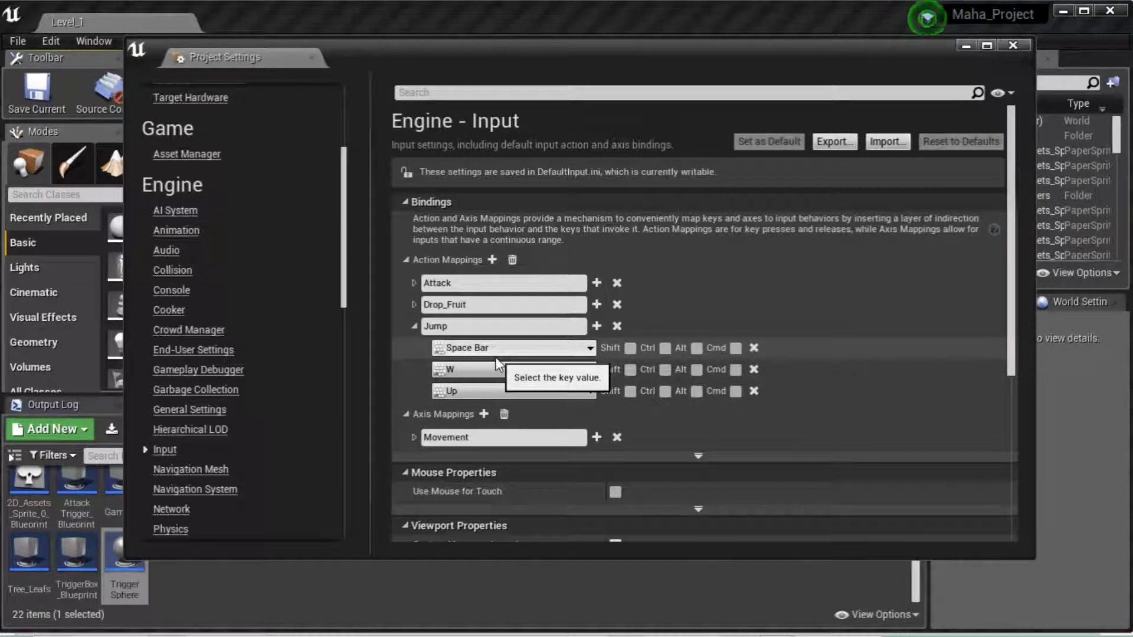
pyautogui.click(469, 326)
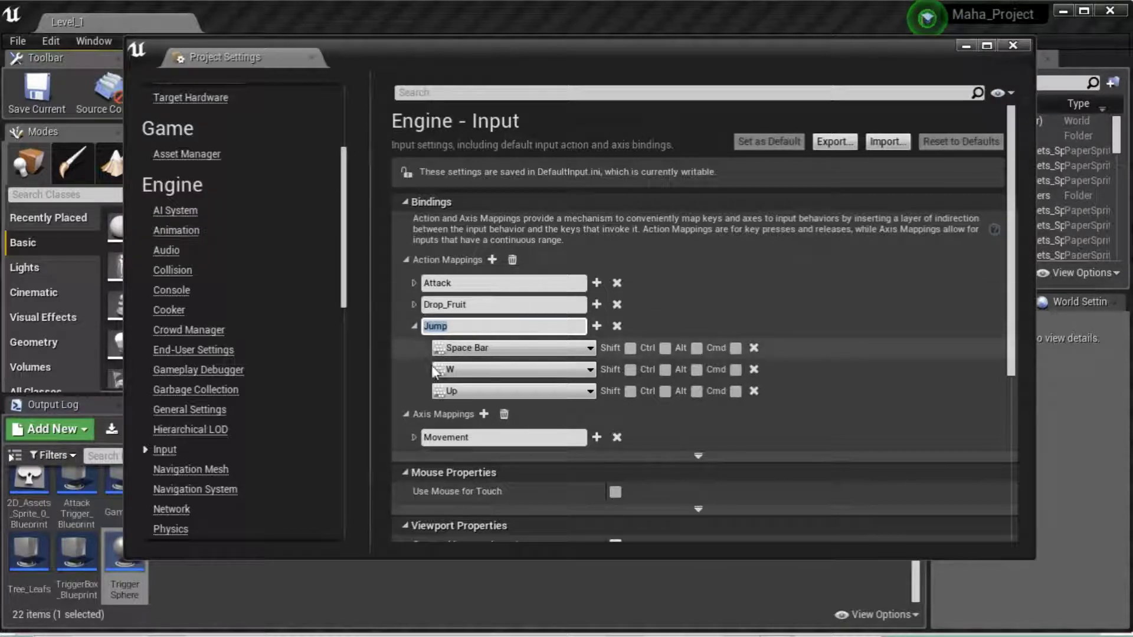
# Remove the existing Jump action mapping and add a new action mapping named Jump
pyautogui.click(616, 326)
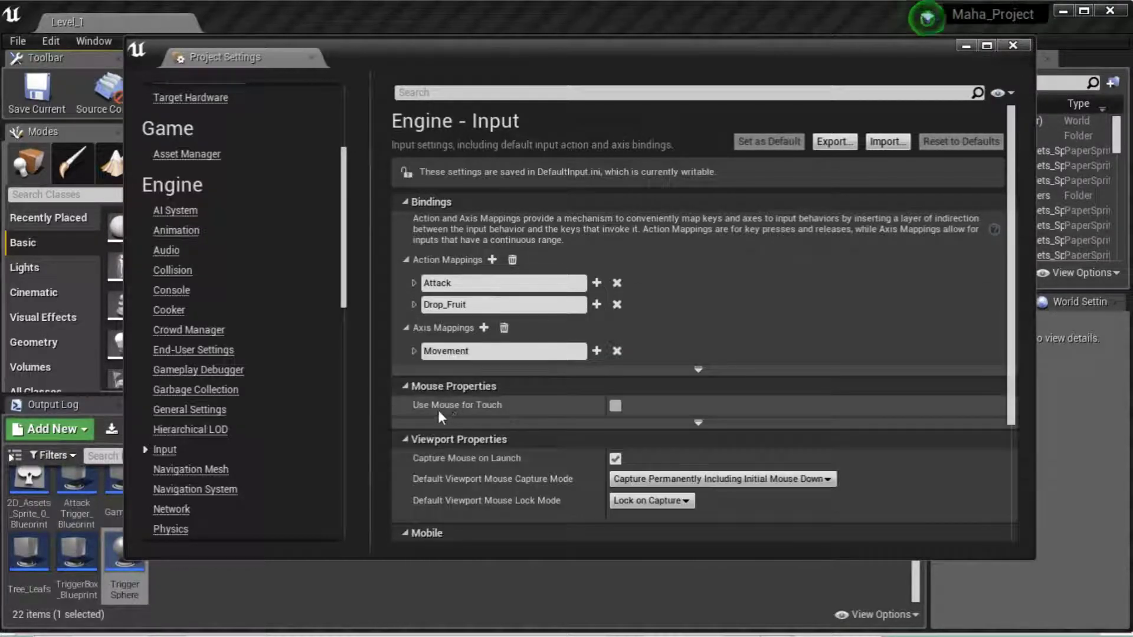
pyautogui.click(491, 260)
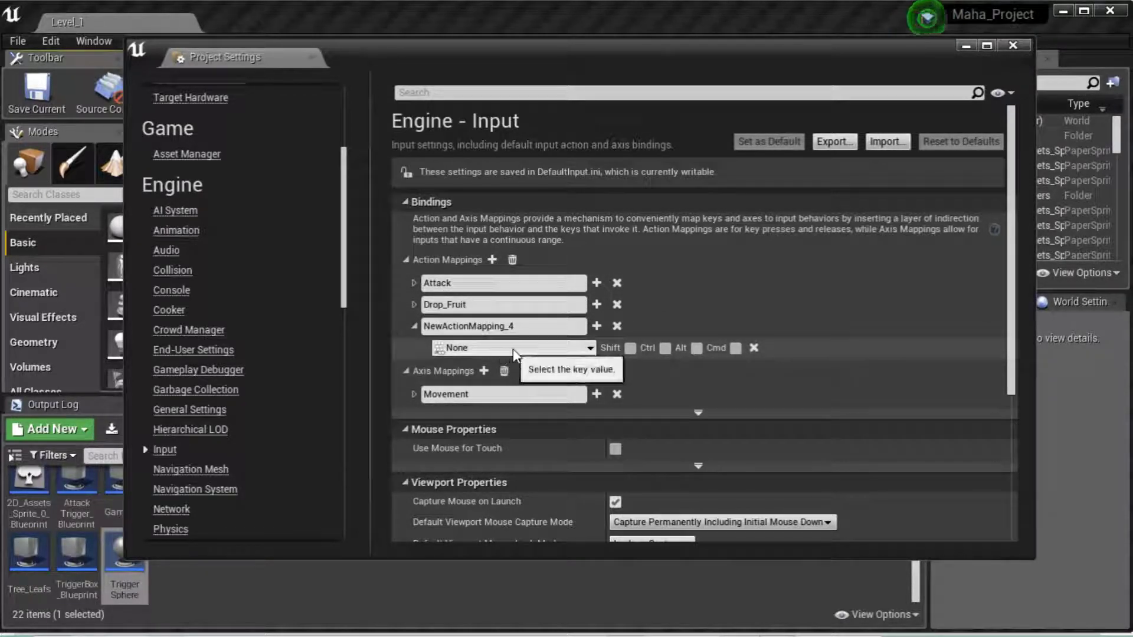
pyautogui.click(522, 328)
pyautogui.hotkey('ctrl', 'a')
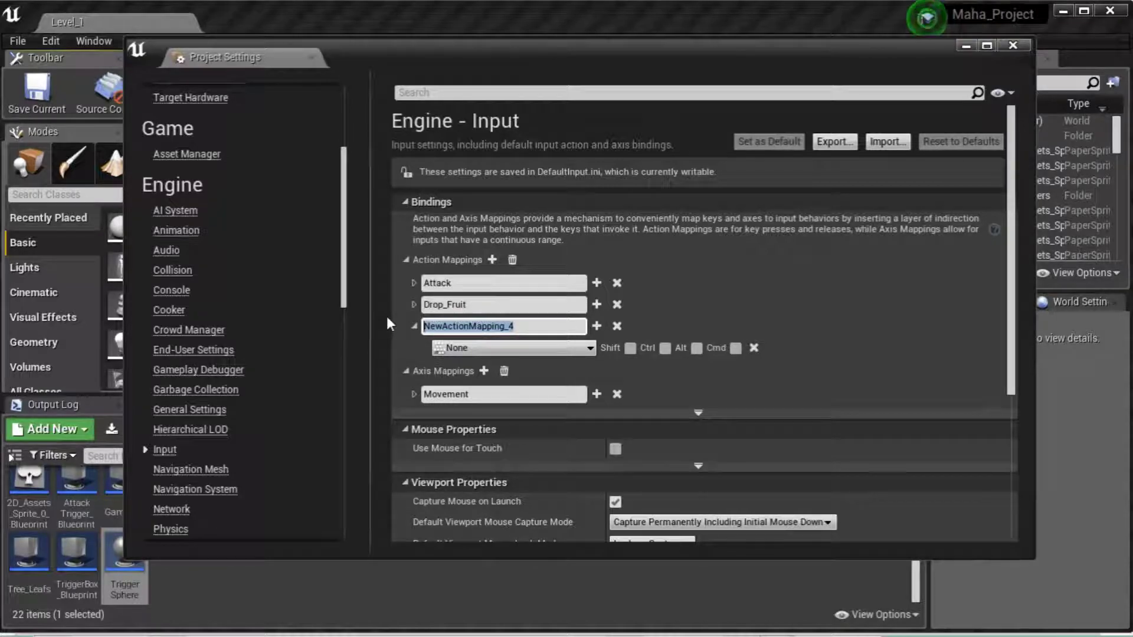
pyautogui.write('Jump')
pyautogui.press('Return')
# Assign the keyboard's Space Bar as the first key of the new Jump action mapping
pyautogui.click(414, 325)
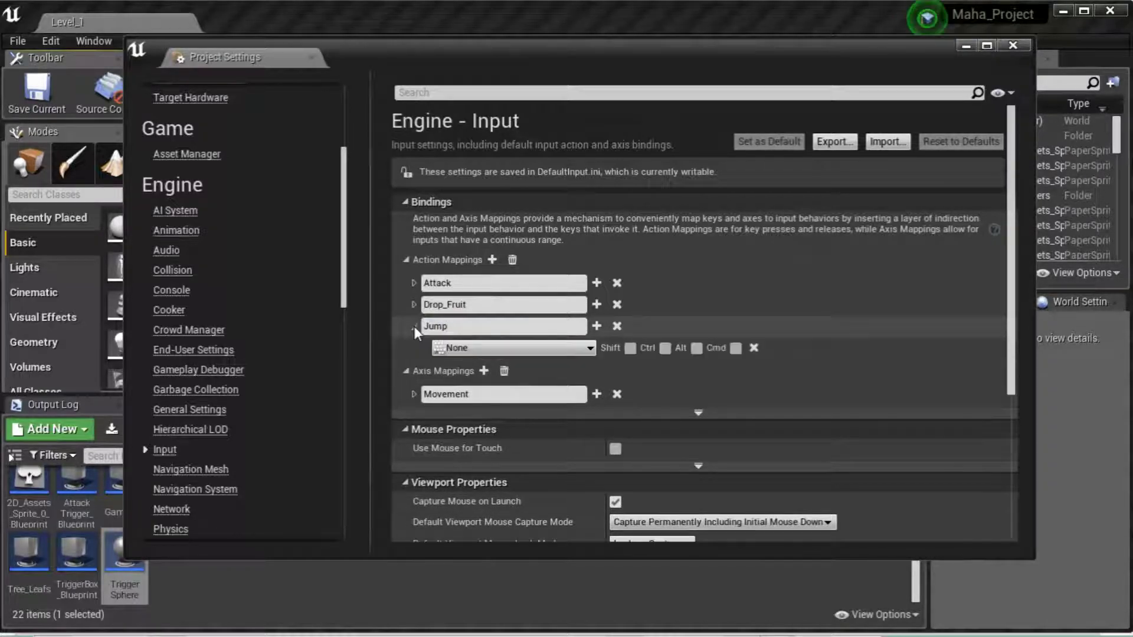
pyautogui.click(492, 348)
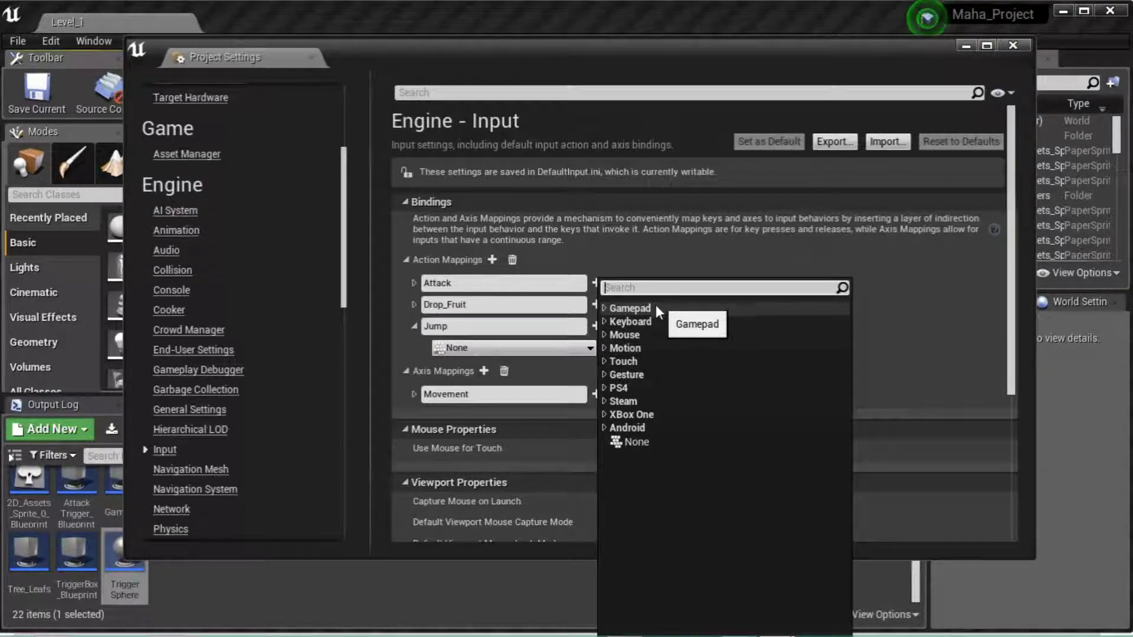
pyautogui.write('spac')
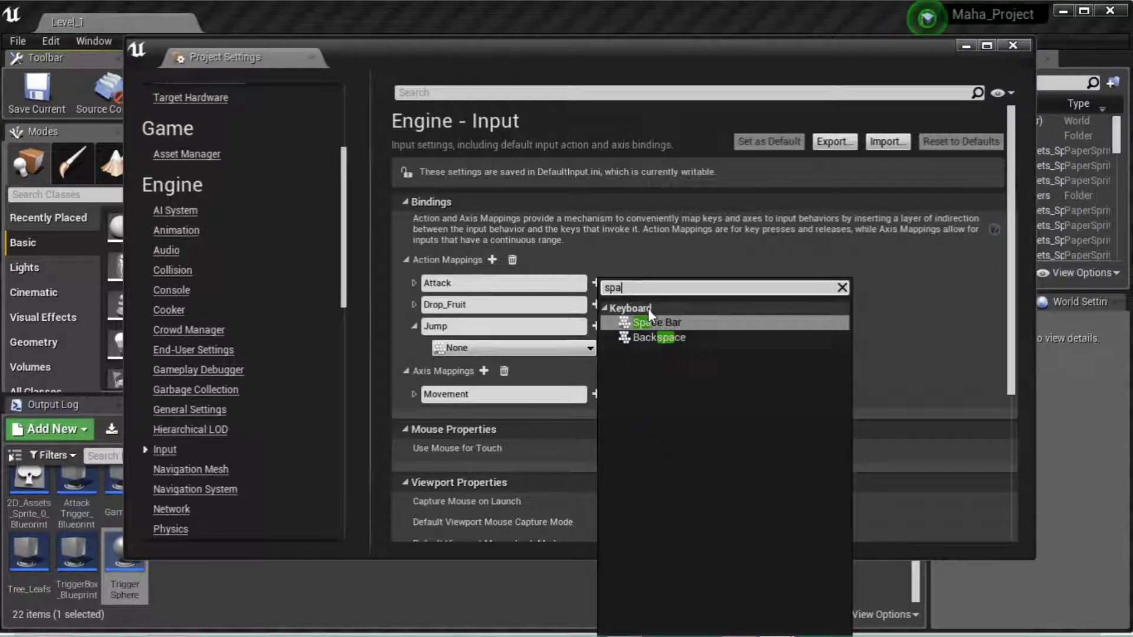
pyautogui.click(649, 324)
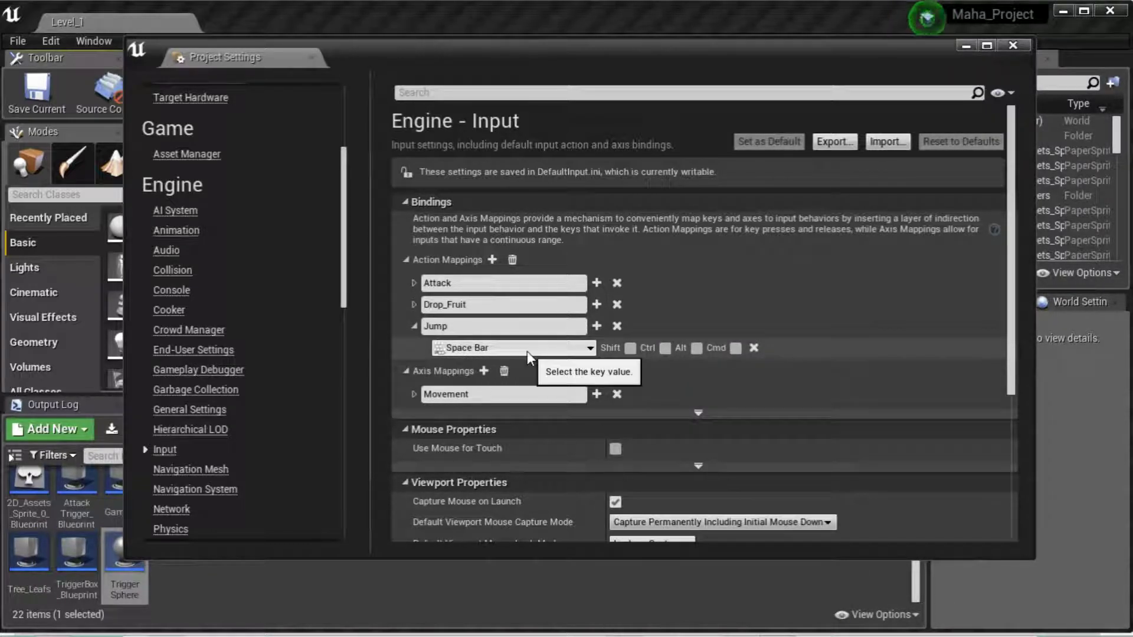
# Add the keyboard keys W and Up to the Jump action mapping, and collapse the mapping
pyautogui.click(594, 332)
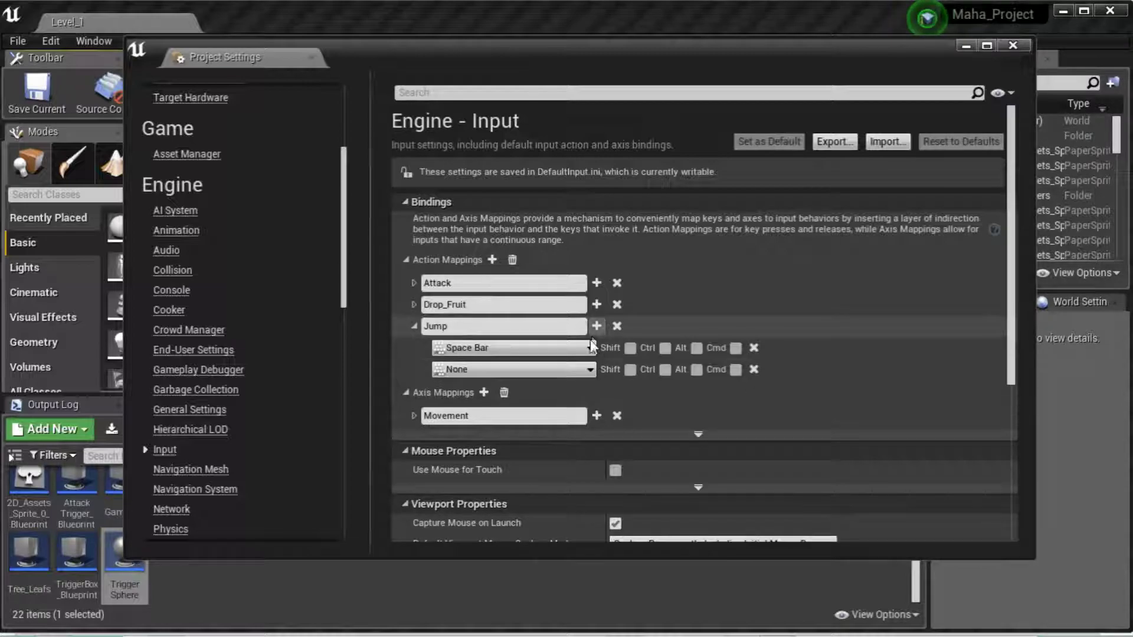
pyautogui.click(580, 367)
pyautogui.write('w')
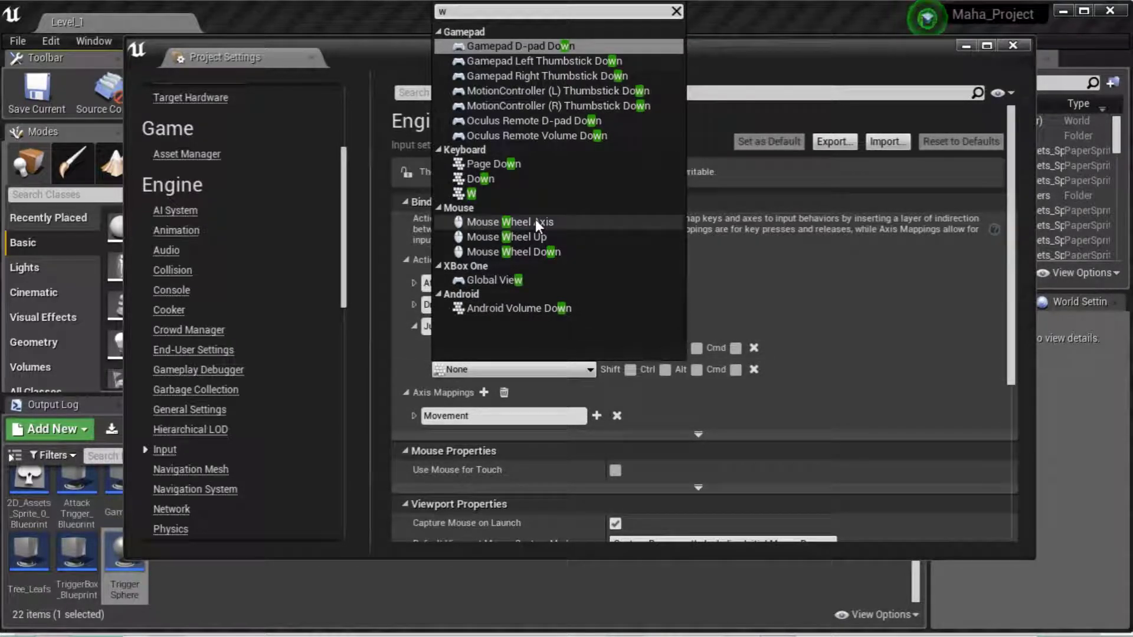
pyautogui.click(501, 194)
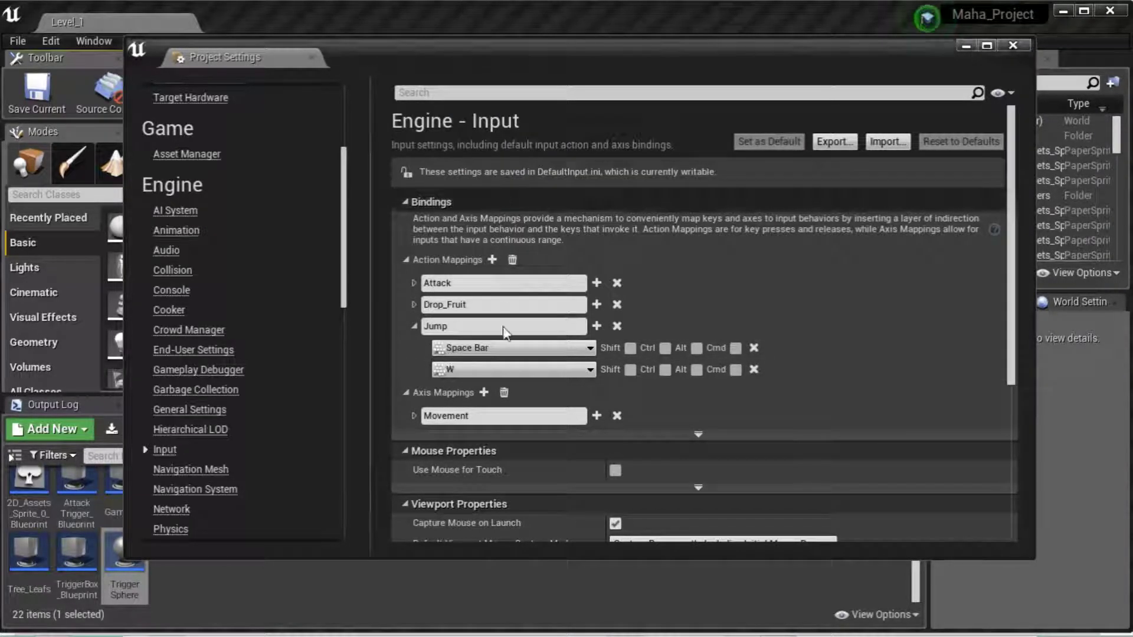
pyautogui.click(596, 327)
pyautogui.click(530, 389)
pyautogui.write('up')
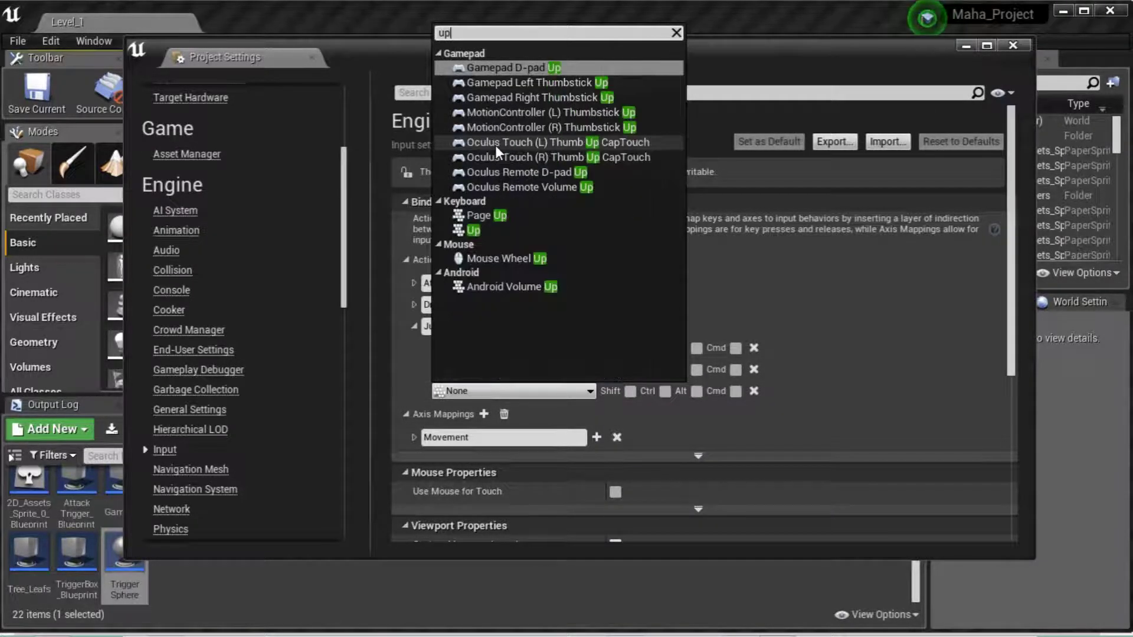
pyautogui.click(484, 231)
pyautogui.click(415, 325)
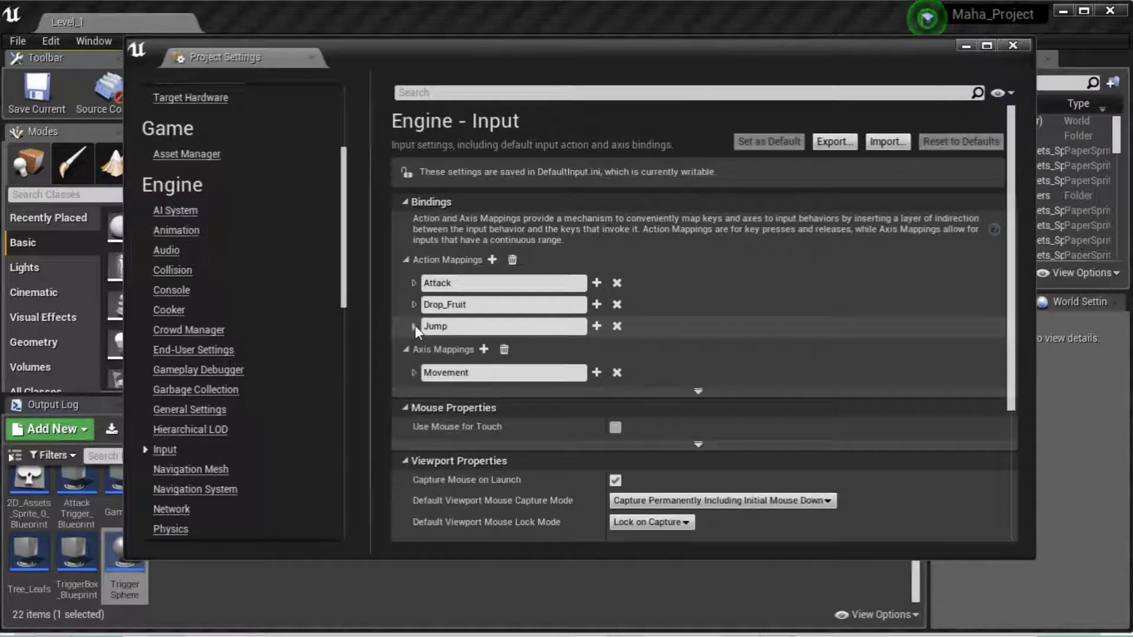
# Examine the keys and scale values of the Movement axis mapping, and close the Project Settings
pyautogui.click(413, 372)
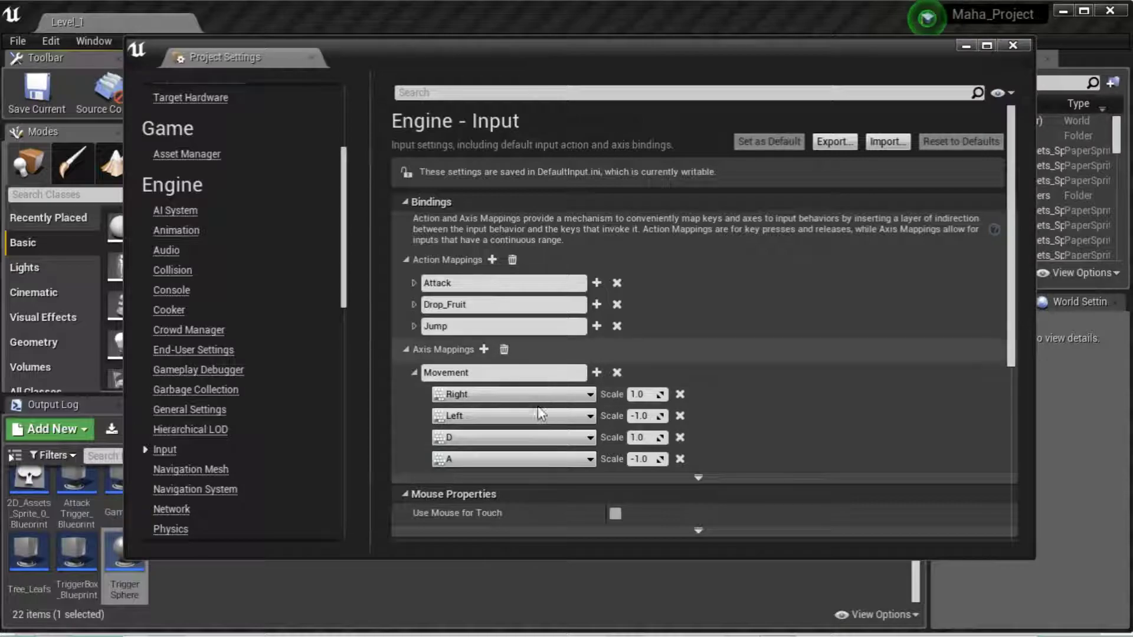
pyautogui.click(648, 395)
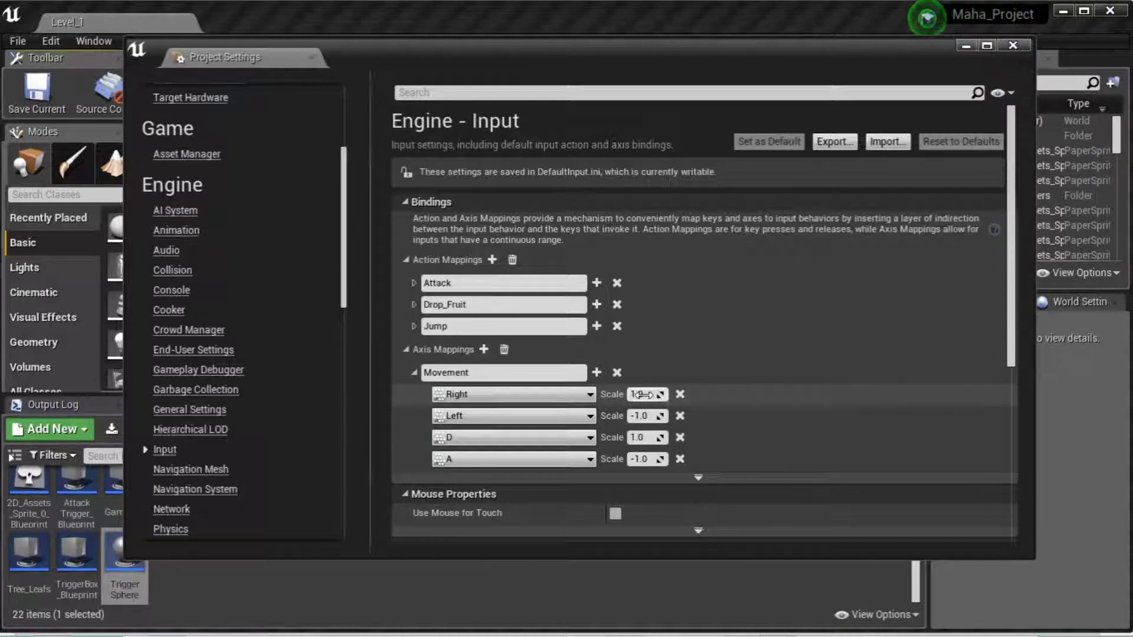
pyautogui.click(647, 416)
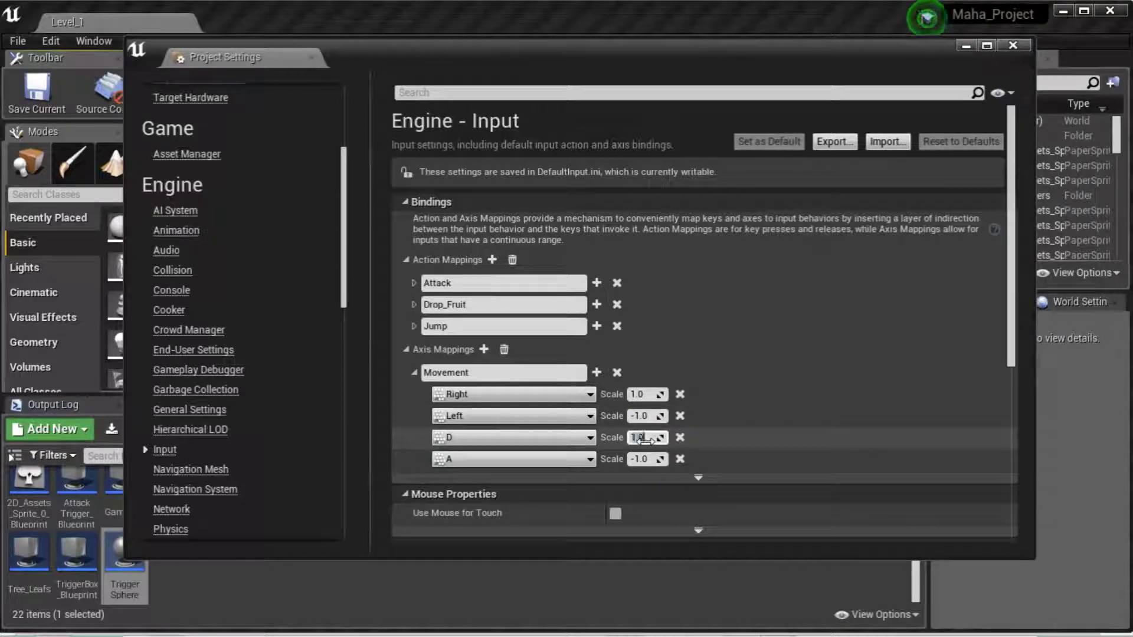
pyautogui.click(645, 460)
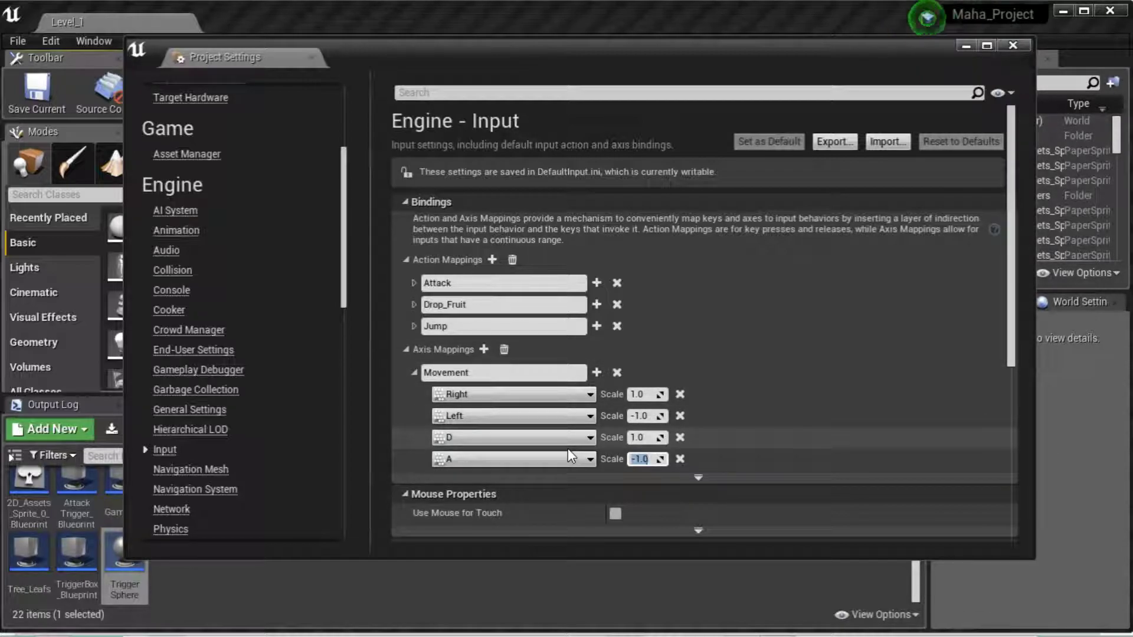
pyautogui.click(414, 373)
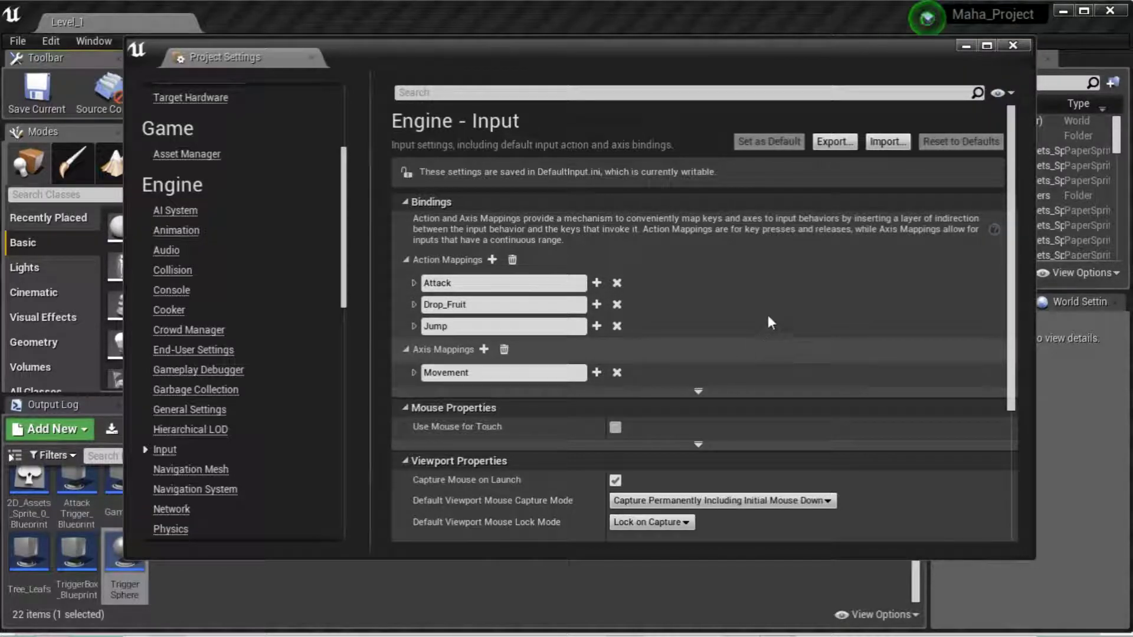
pyautogui.click(1011, 46)
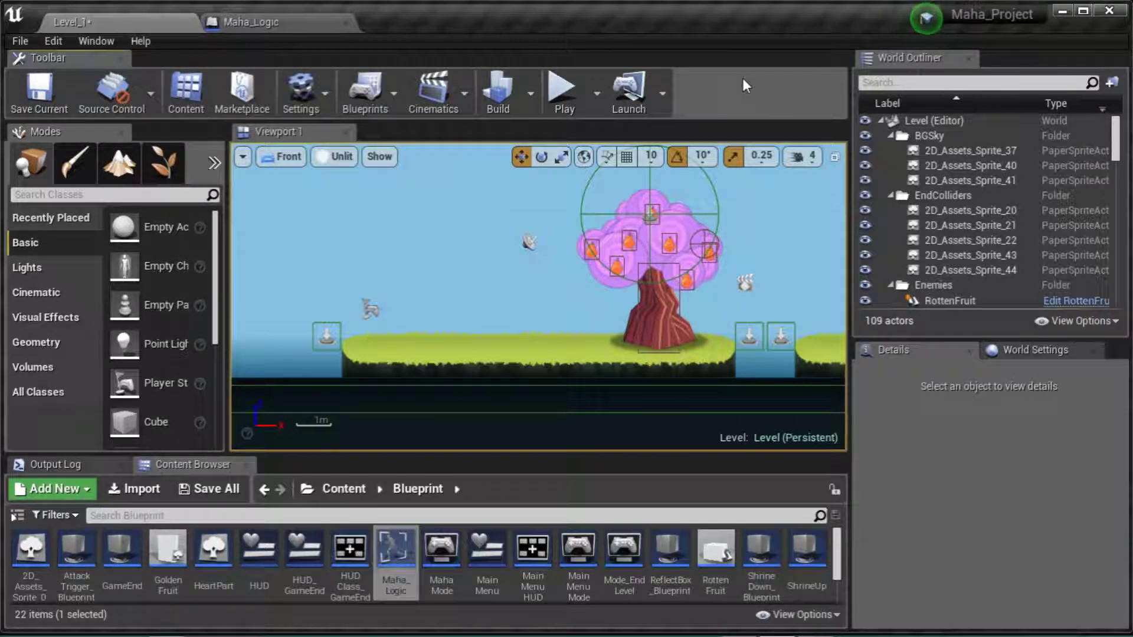
# Open the Maha_Logic blueprint from the Blueprint folder of the Content Browser
pyautogui.click(349, 490)
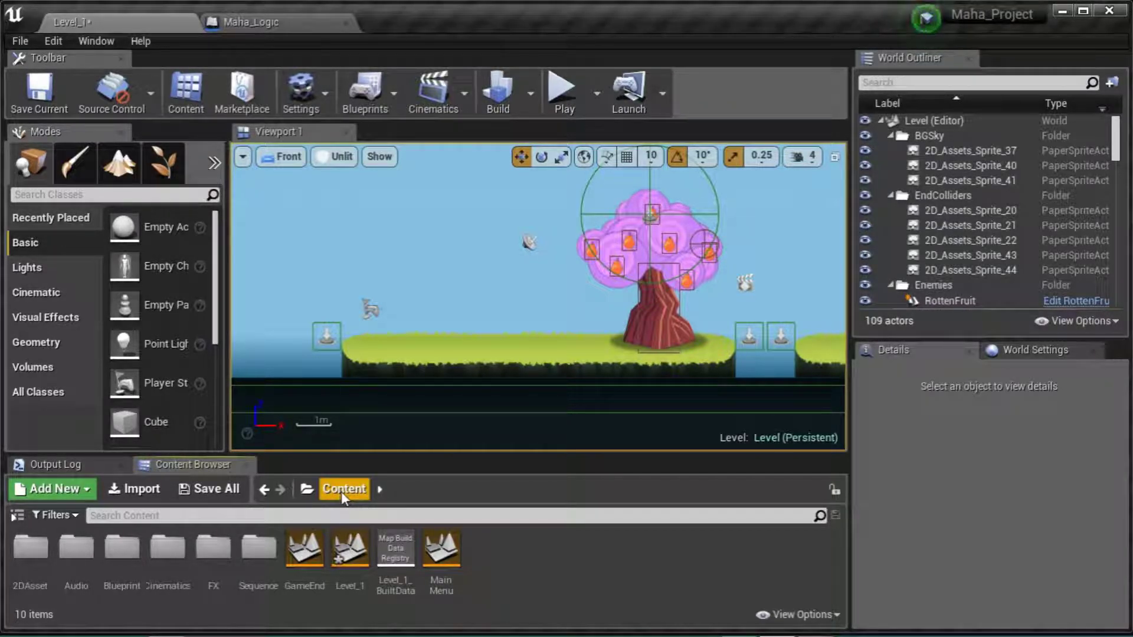
pyautogui.click(131, 558)
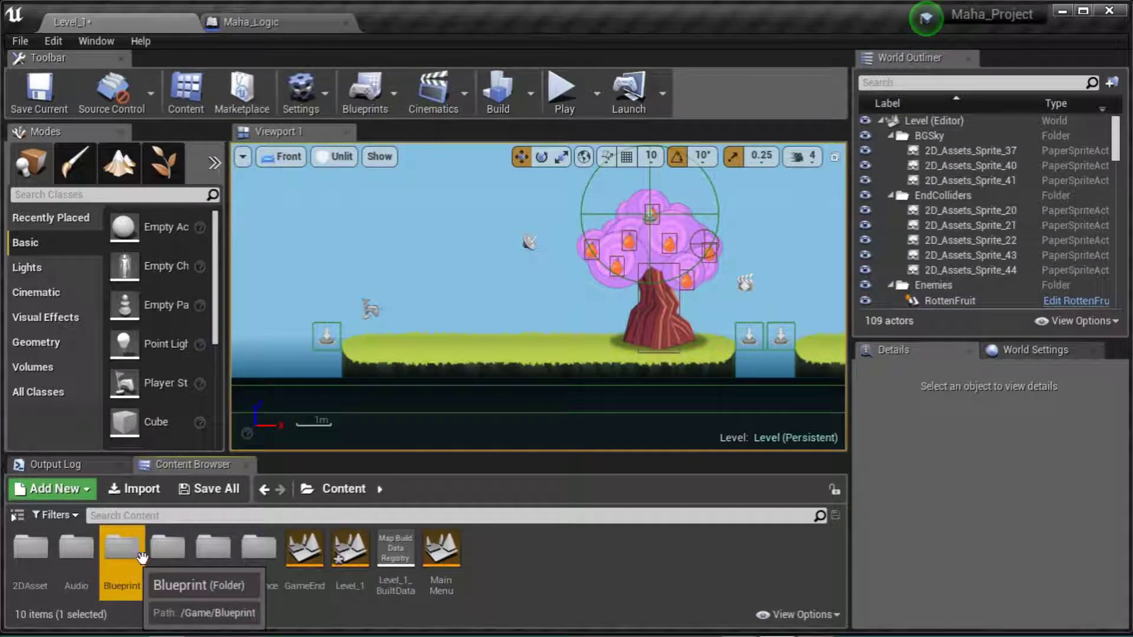
pyautogui.doubleClick(131, 555)
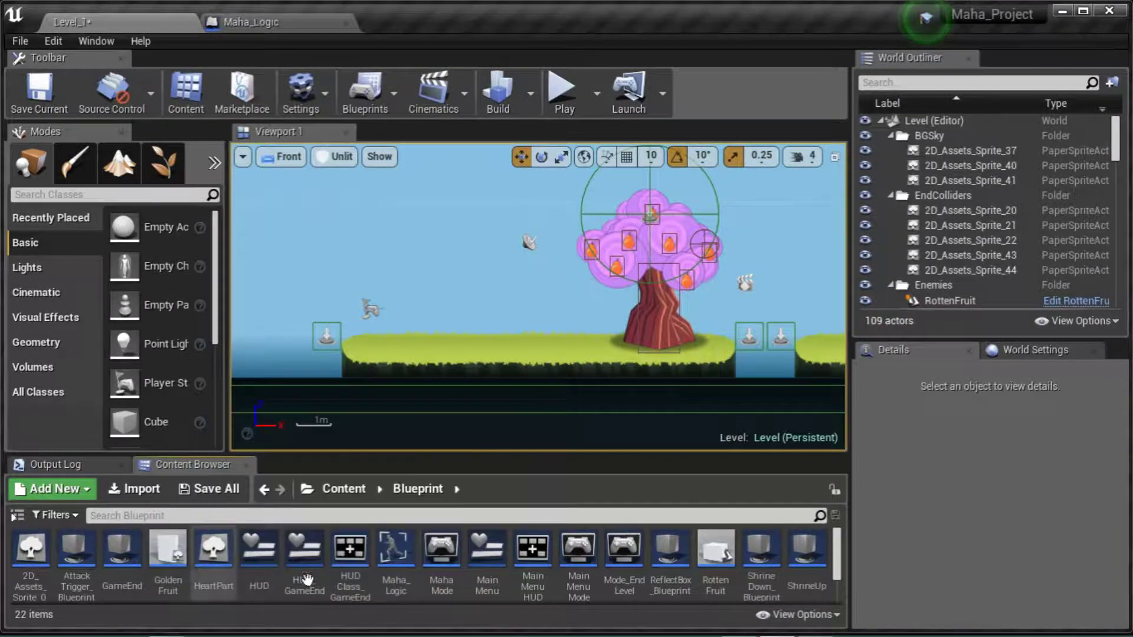
pyautogui.click(405, 557)
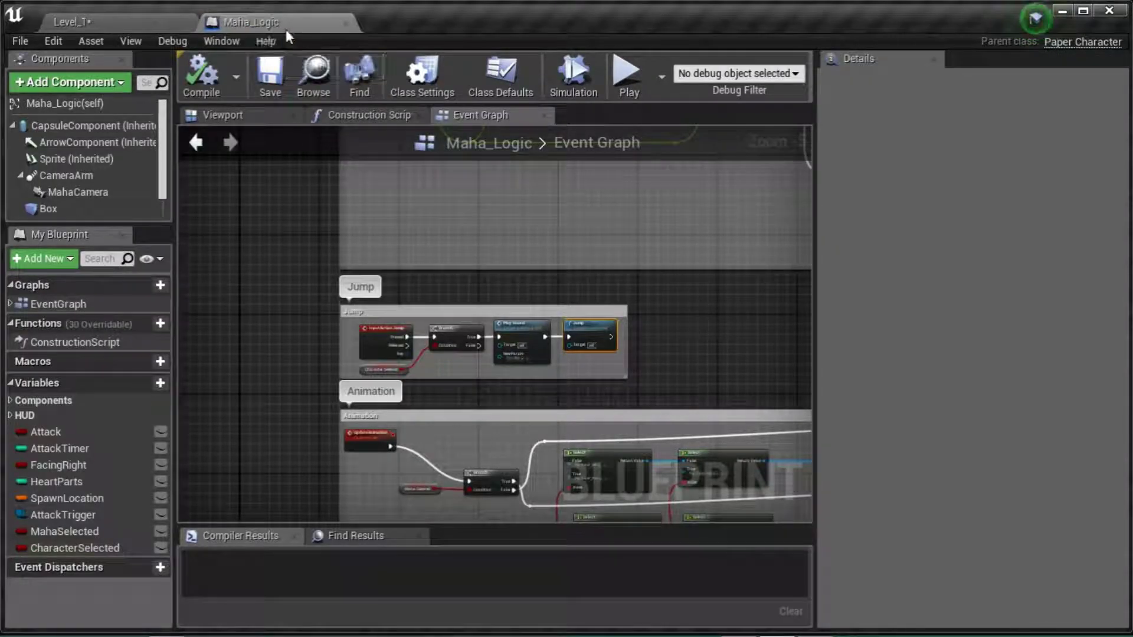
# Undock the Maha_Logic blueprint editor into a floating window, and dock it back beside the Level_1 tab
pyautogui.moveTo(281, 26); pyautogui.dragTo(360, 218)
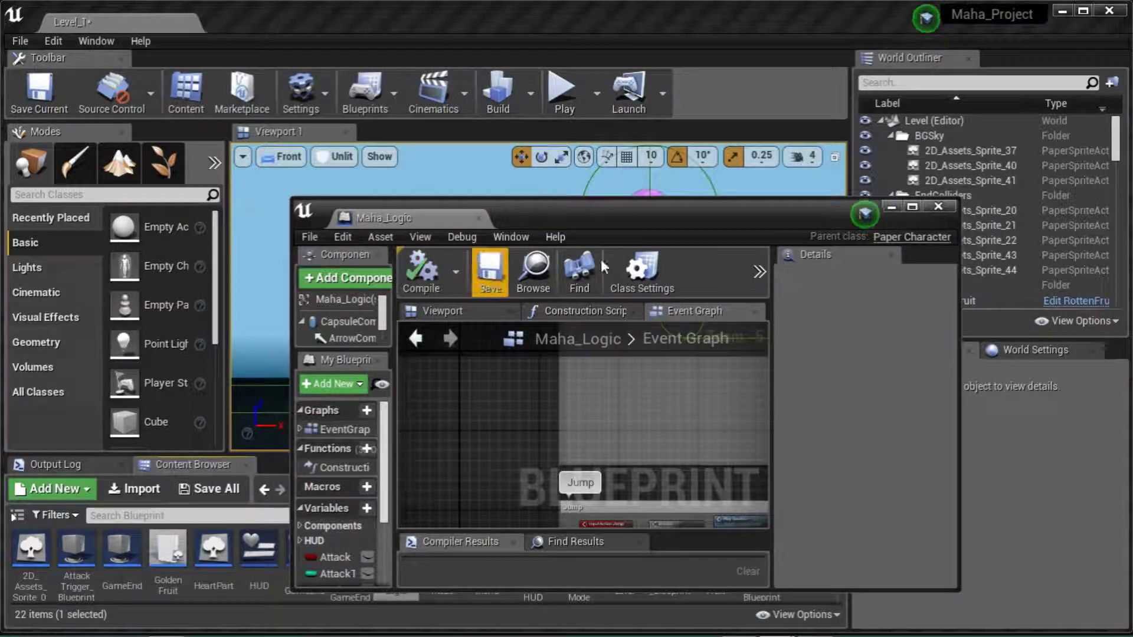
pyautogui.moveTo(551, 218); pyautogui.dragTo(671, 189)
pyautogui.moveTo(525, 190); pyautogui.dragTo(271, 12)
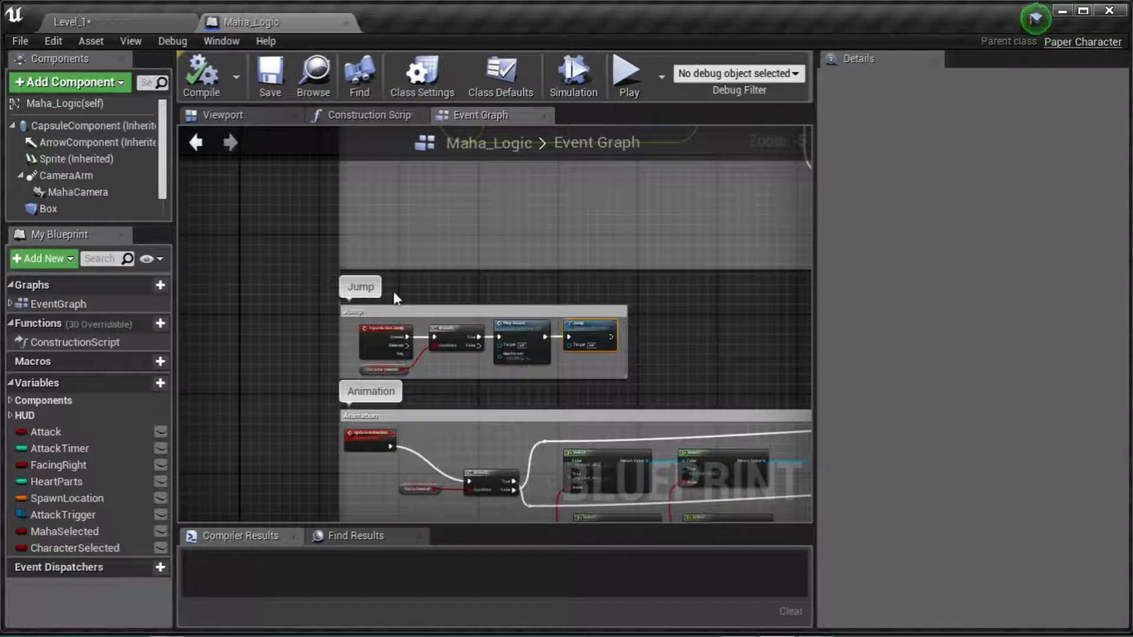
# Delete the red event node, the node after the Branch and the nodes following the two SET nodes in the Movement group
pyautogui.scroll(-4, 649, 397)
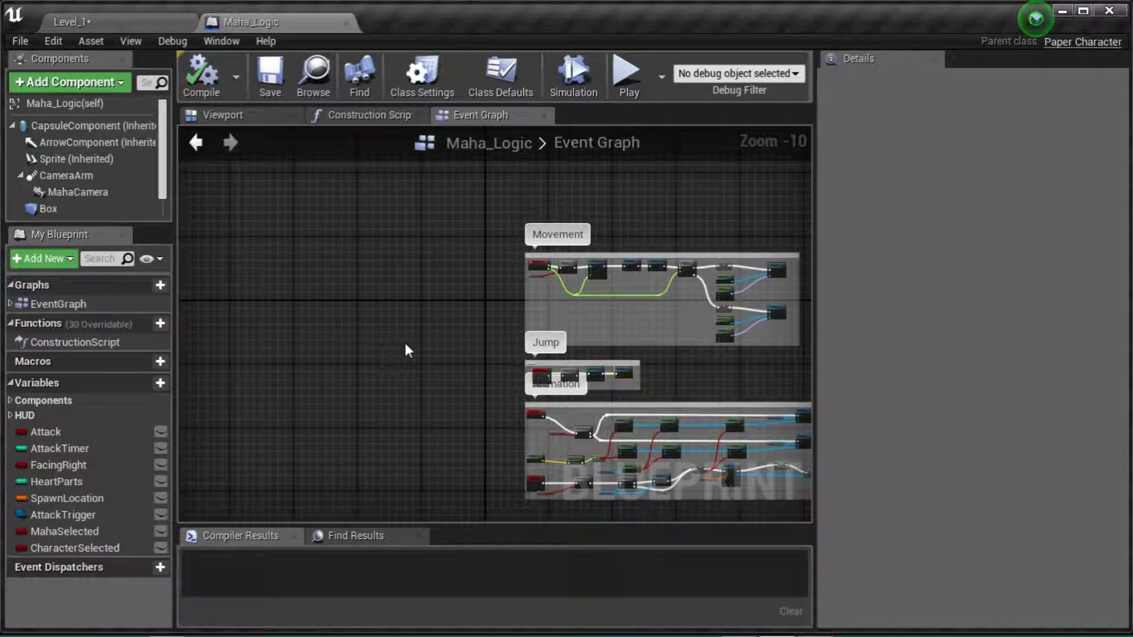
pyautogui.moveTo(510, 200); pyautogui.dragTo(471, 282, button='right')
pyautogui.scroll(4, 543, 381)
pyautogui.press('Delete')
pyautogui.moveTo(637, 457); pyautogui.dragTo(430, 399)
pyautogui.press('Delete')
# Call up the list of all blueprint actions on an empty area of the Event Graph, look through its categories and dismiss it
pyautogui.moveTo(450, 243); pyautogui.dragTo(642, 387, button='right')
pyautogui.scroll(5, 641, 387)
pyautogui.scroll(-11, 625, 365)
pyautogui.scroll(12, 625, 366)
pyautogui.scroll(-8, 625, 367)
pyautogui.moveTo(599, 309); pyautogui.dragTo(425, 375, button='right')
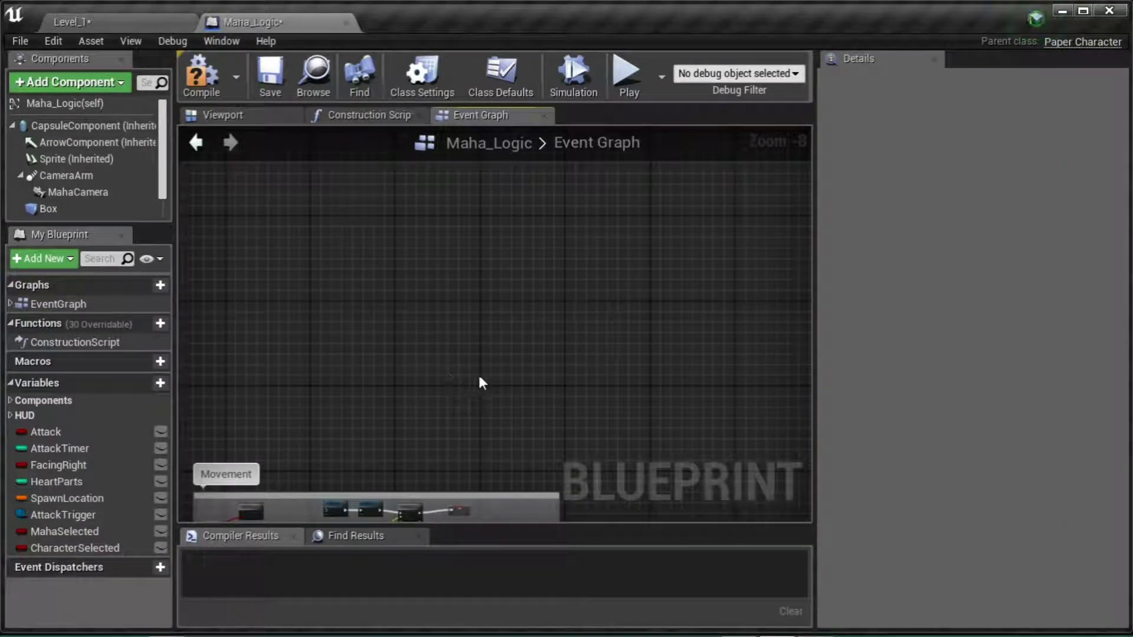
pyautogui.moveTo(387, 308); pyautogui.dragTo(365, 299, button='right')
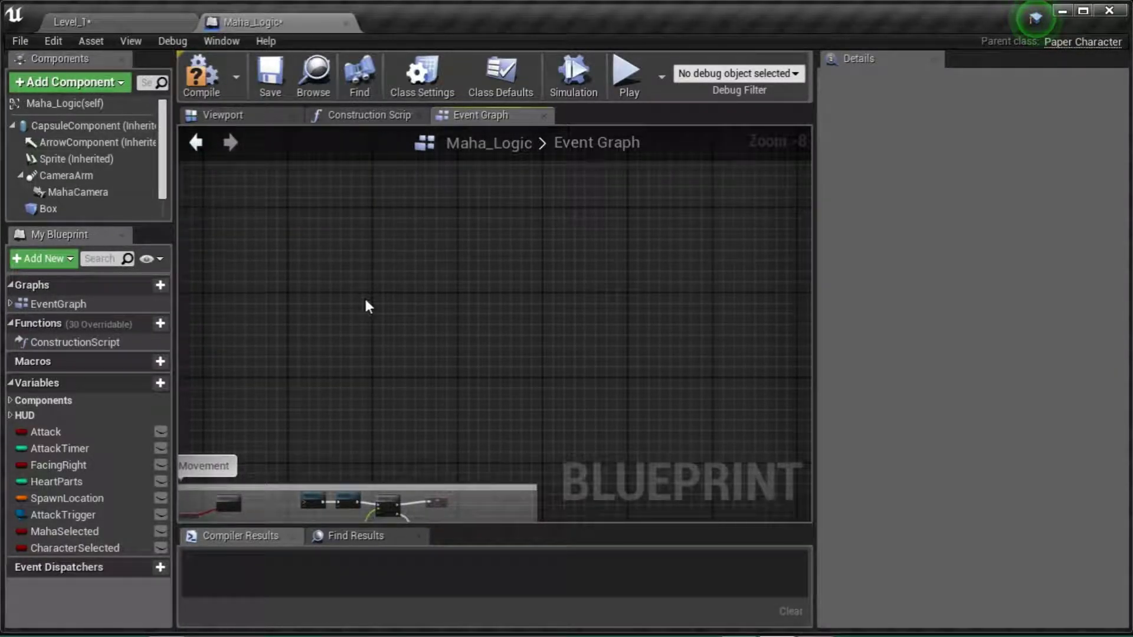
pyautogui.rightClick(365, 301)
pyautogui.scroll(-5, 523, 469)
pyautogui.scroll(-2, 522, 472)
pyautogui.scroll(7, 523, 472)
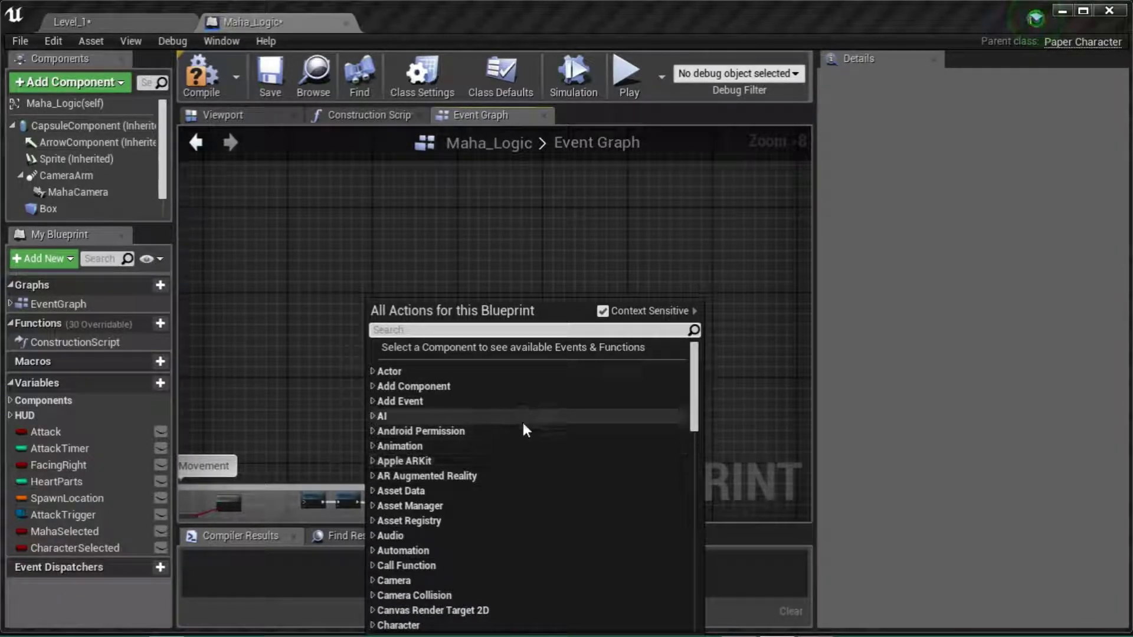
pyautogui.scroll(-8, 547, 447)
pyautogui.scroll(8, 546, 451)
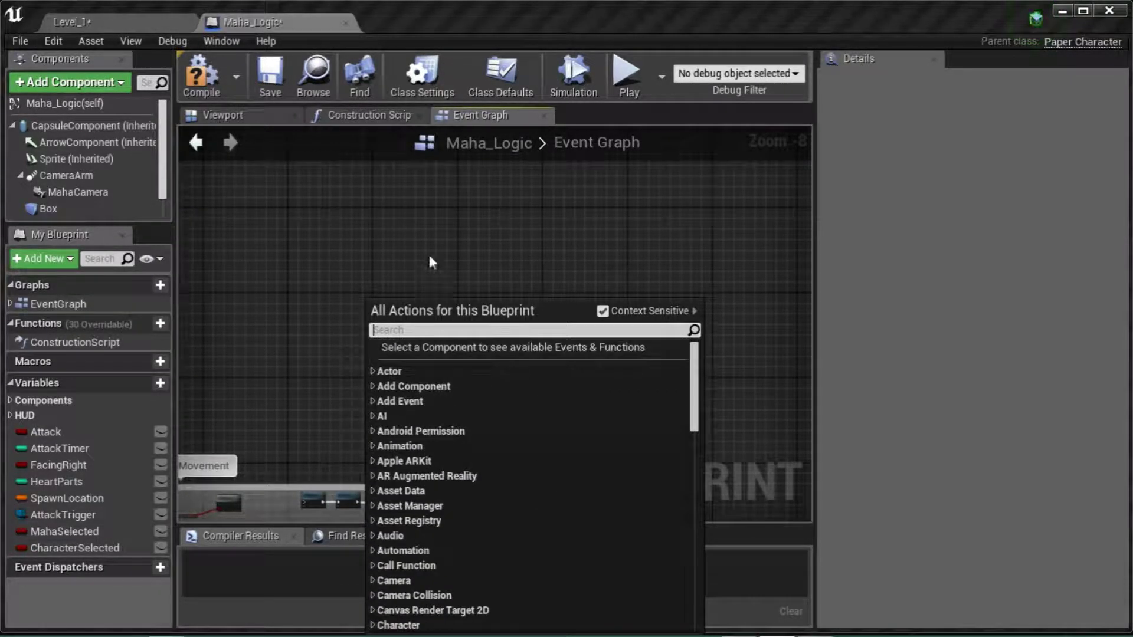
pyautogui.click(446, 271)
# Delete the two reroute points of the green wire leading to the CompareFloat input in the Movement group
pyautogui.moveTo(366, 301); pyautogui.dragTo(647, 285, button='right')
pyautogui.moveTo(653, 353); pyautogui.dragTo(517, 204, button='right')
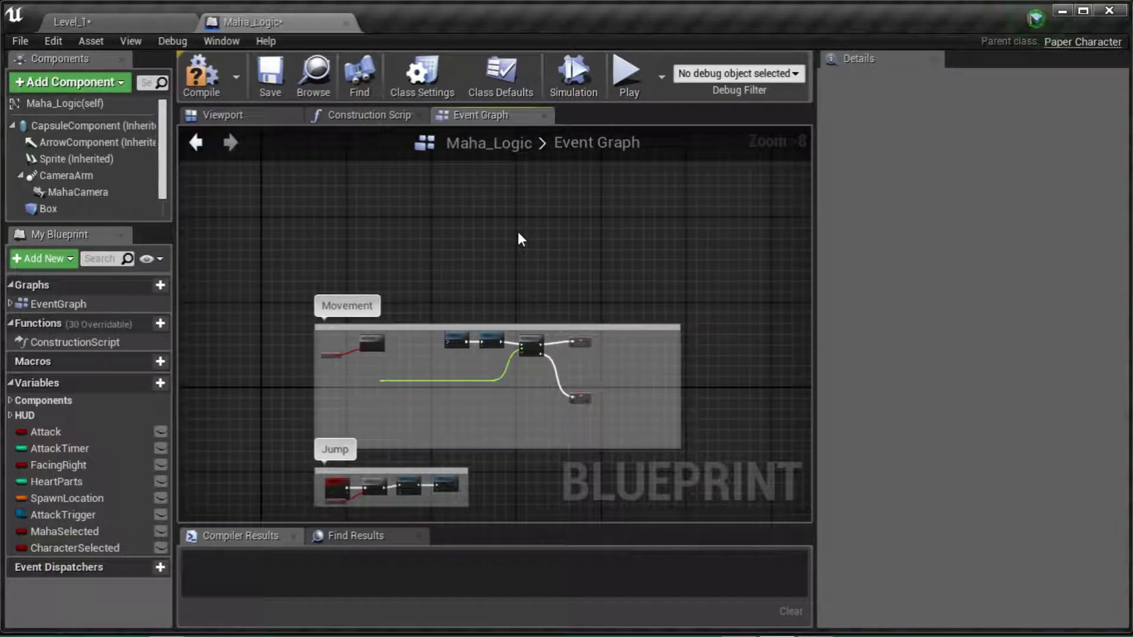
pyautogui.click(456, 340)
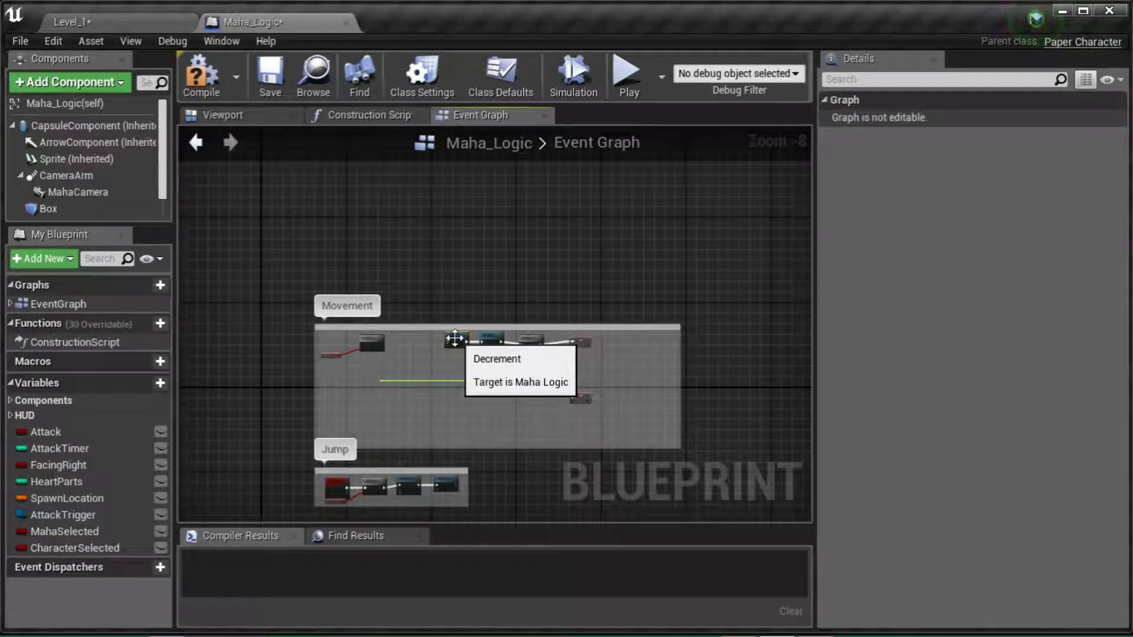
pyautogui.moveTo(427, 281); pyautogui.dragTo(614, 465)
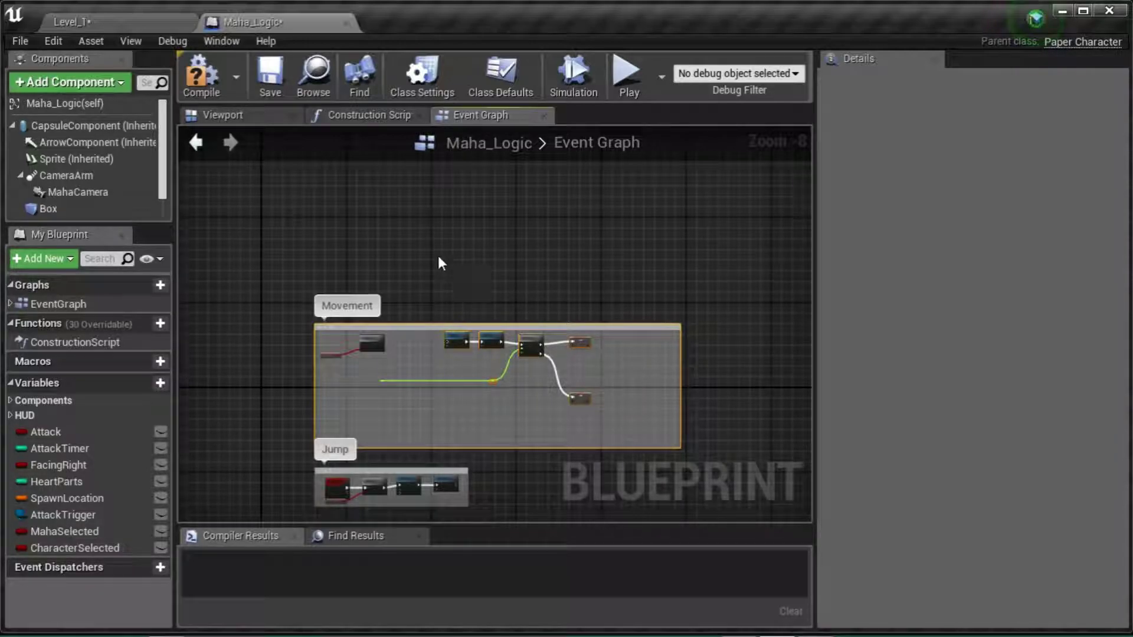
pyautogui.click(428, 290)
pyautogui.scroll(4, 378, 377)
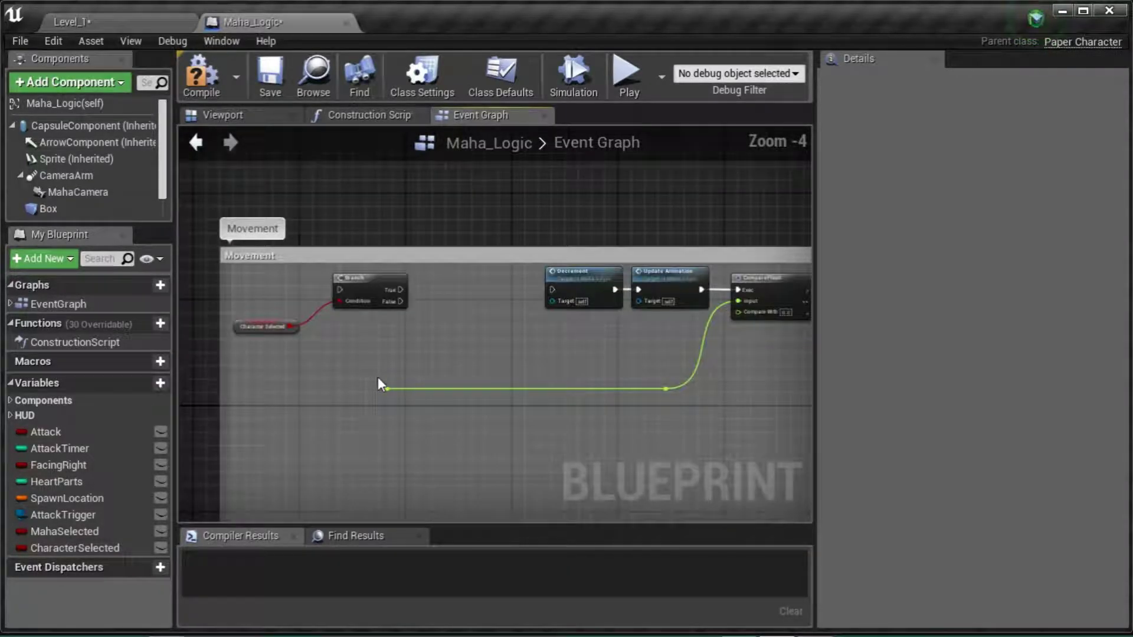
pyautogui.moveTo(346, 381); pyautogui.dragTo(720, 441)
pyautogui.press('Delete')
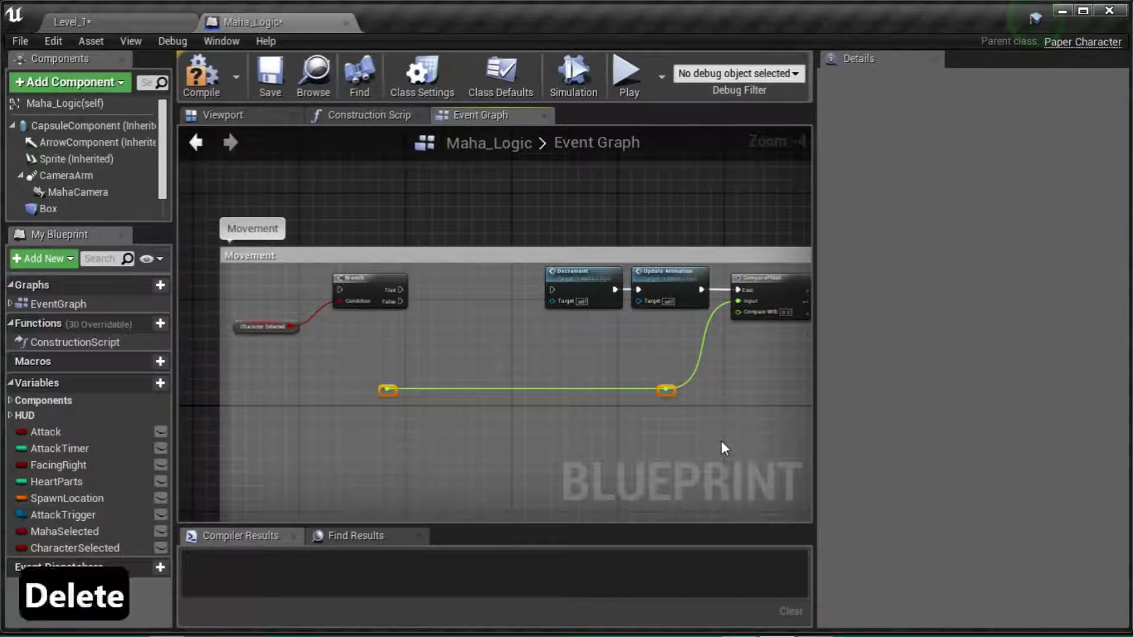
pyautogui.moveTo(608, 213); pyautogui.dragTo(309, 329, button='right')
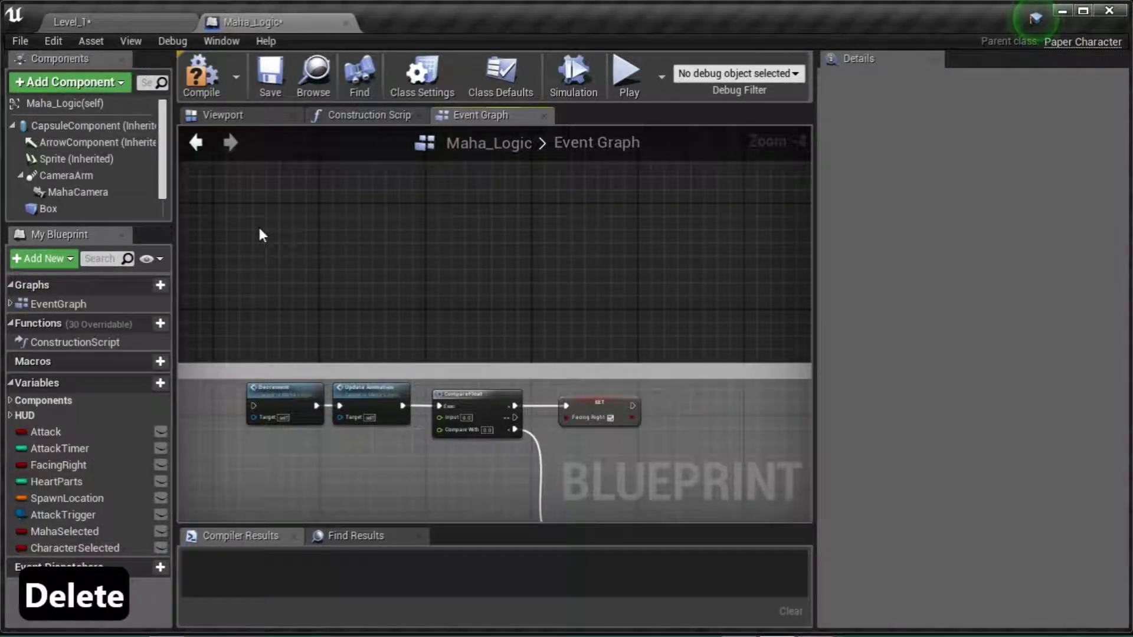
# Add the Movement axis event on an empty area of the Event Graph above the Movement group
pyautogui.rightClick(259, 228)
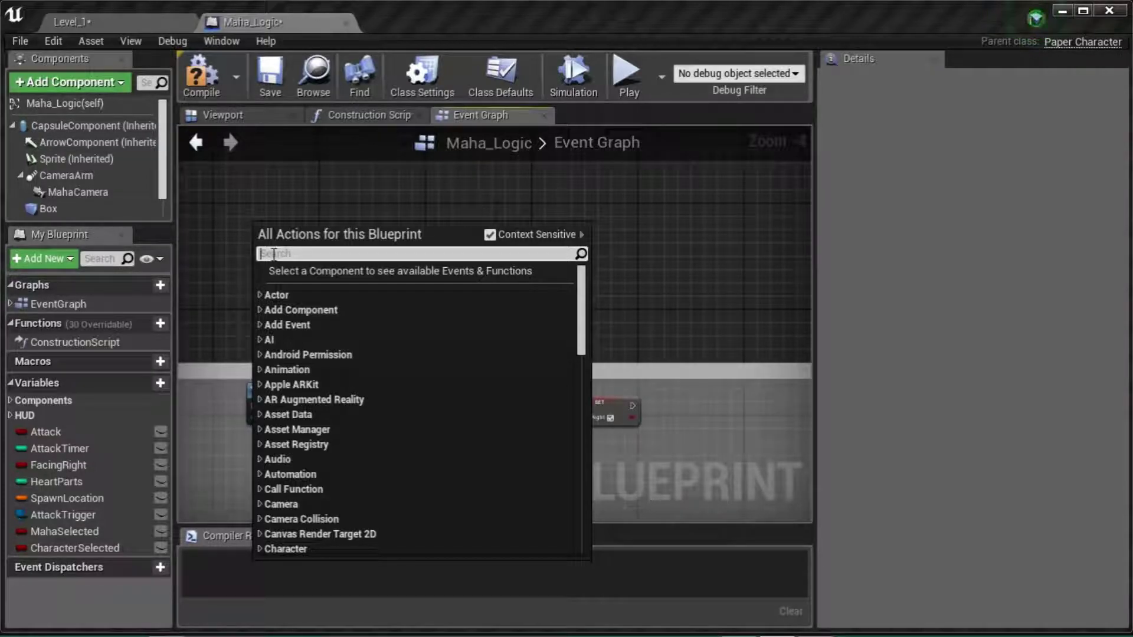
pyautogui.write('move')
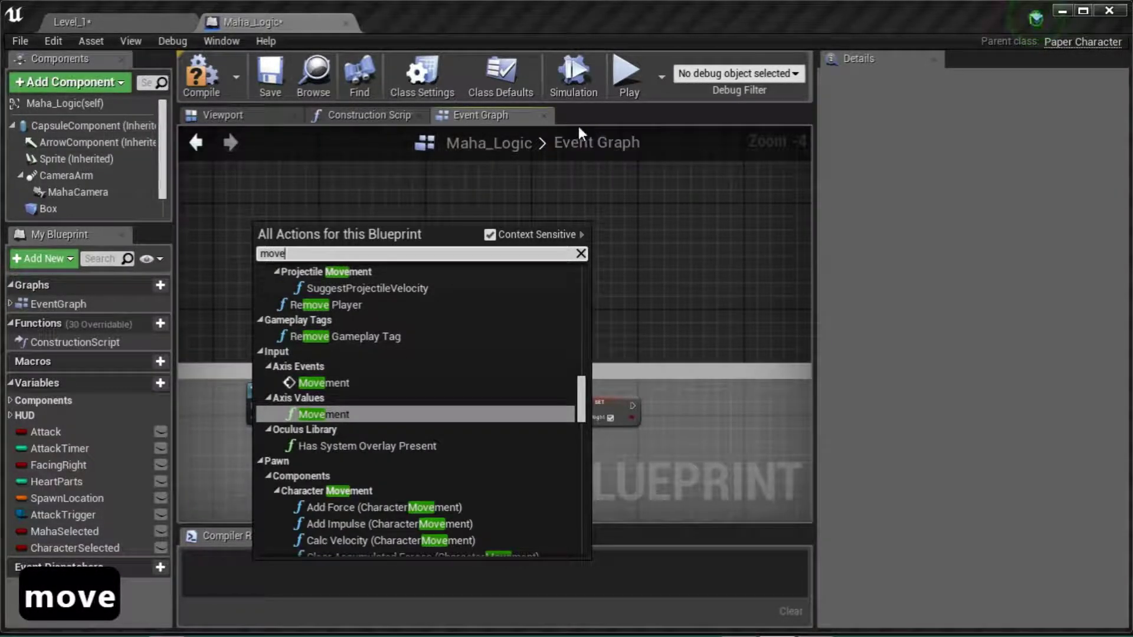
pyautogui.click(366, 382)
pyautogui.scroll(4, 518, 317)
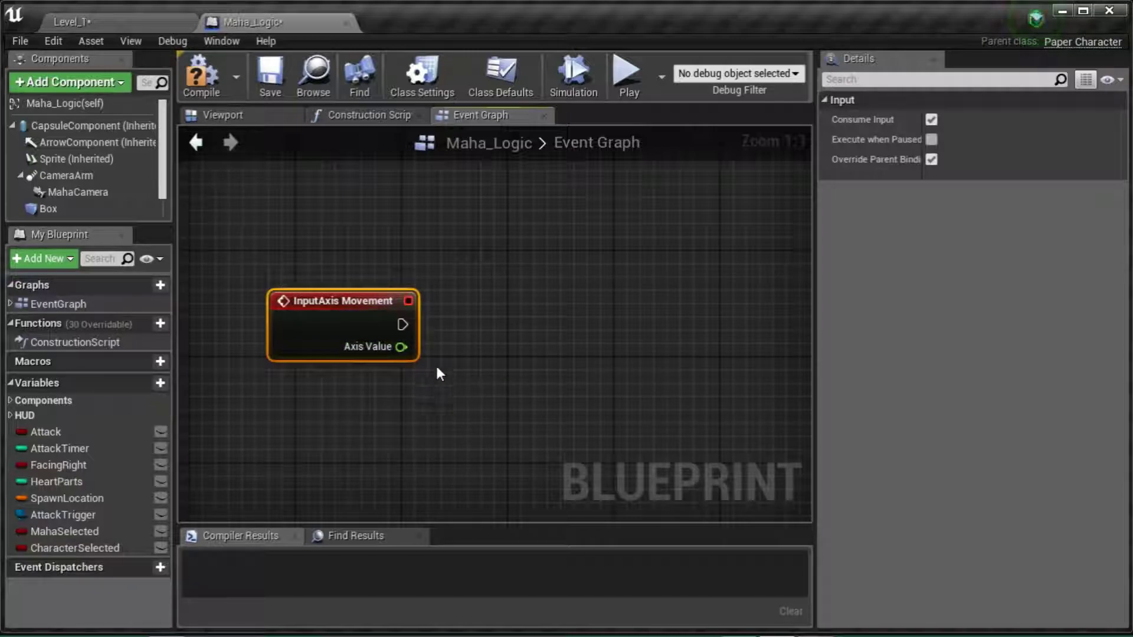
# Add an Add Movement Input node fed by the InputAxis Movement event's Axis Value and line it up beside the event
pyautogui.moveTo(400, 350); pyautogui.dragTo(557, 380)
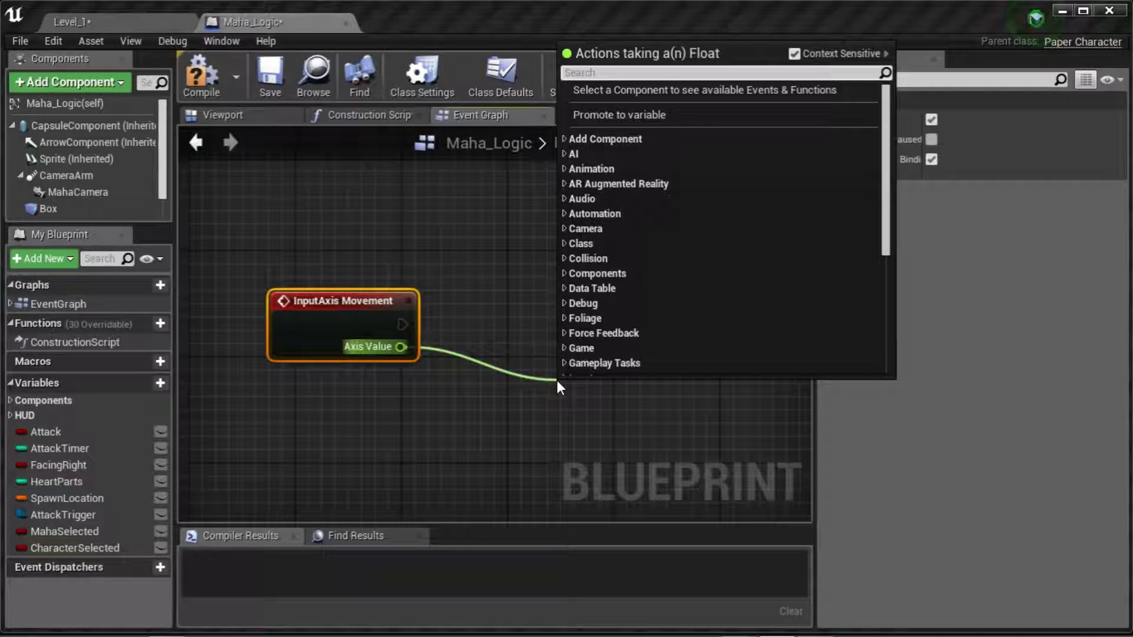
pyautogui.click(544, 235)
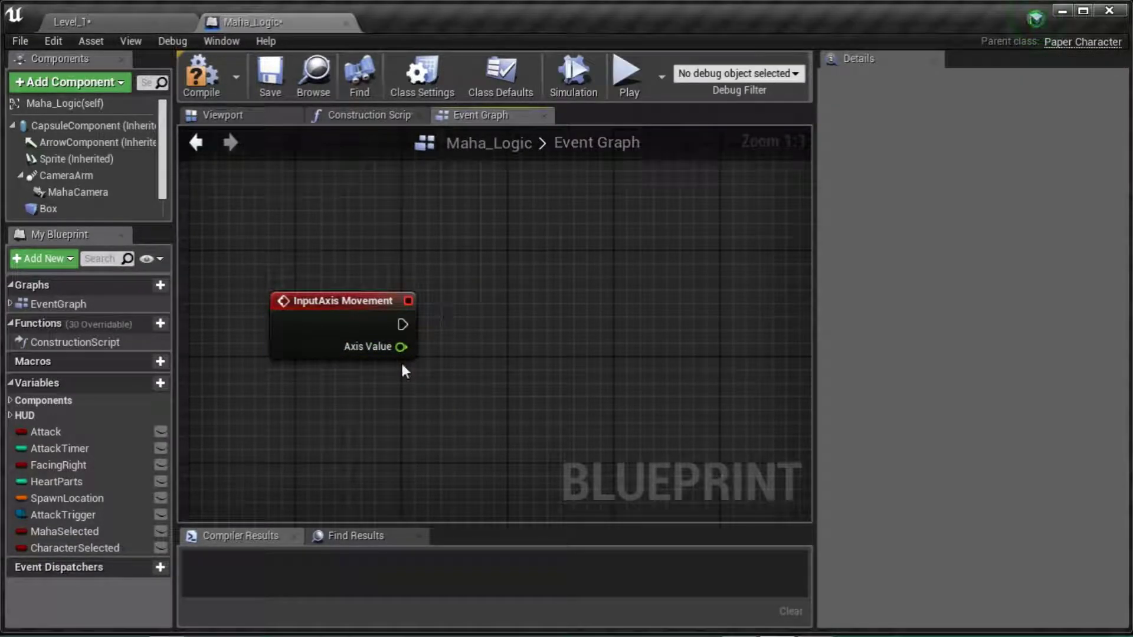
pyautogui.moveTo(406, 353); pyautogui.dragTo(593, 397)
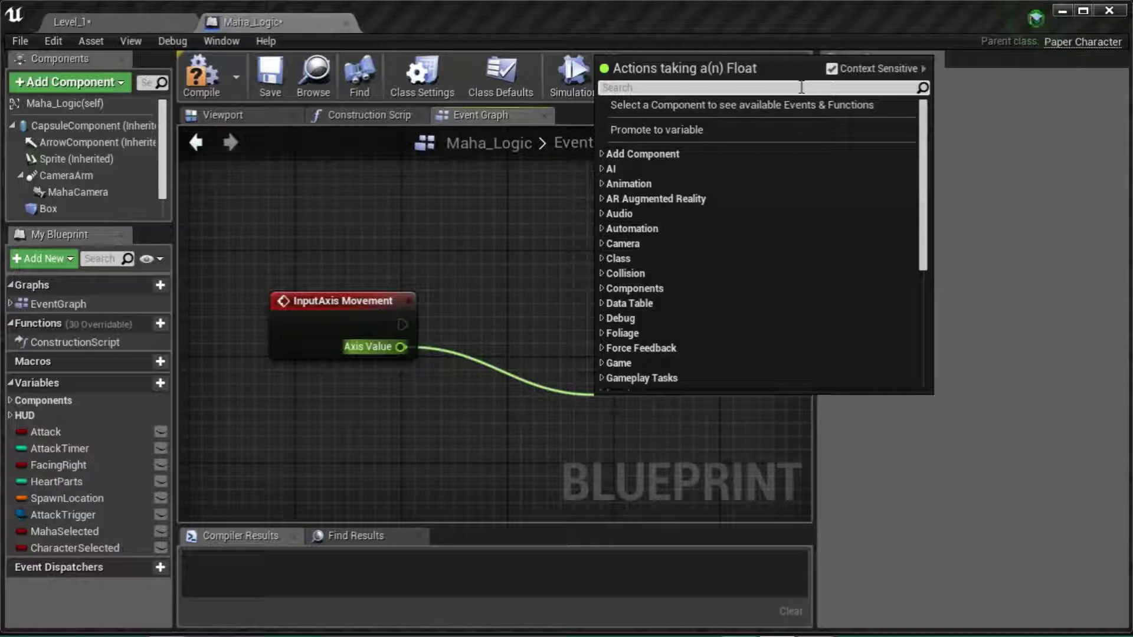
pyautogui.write('input mov')
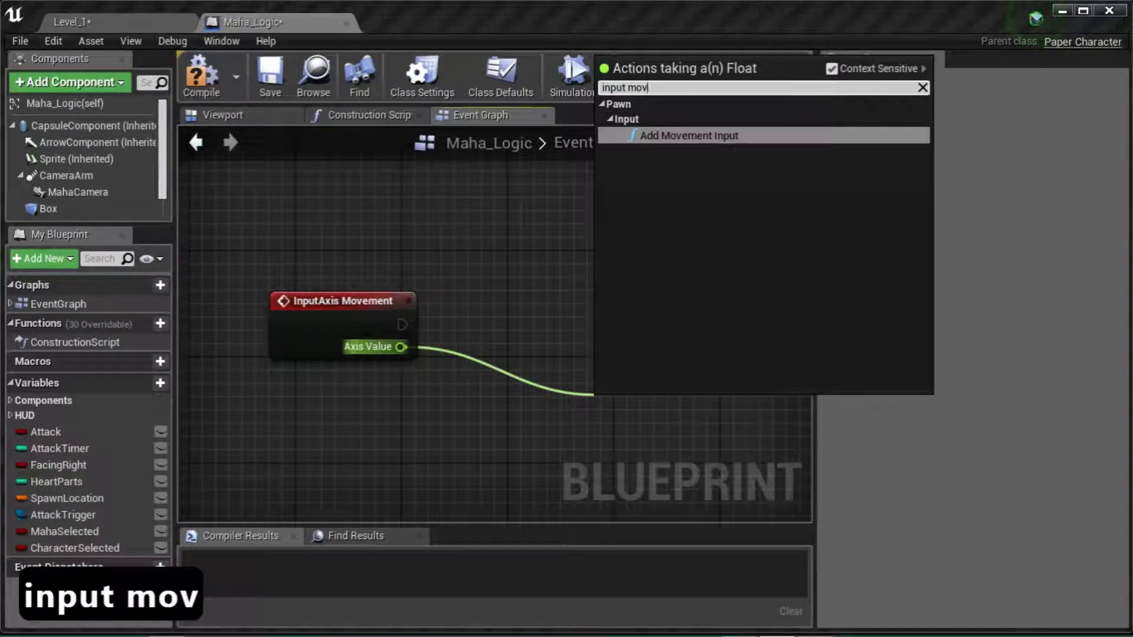
pyautogui.click(662, 134)
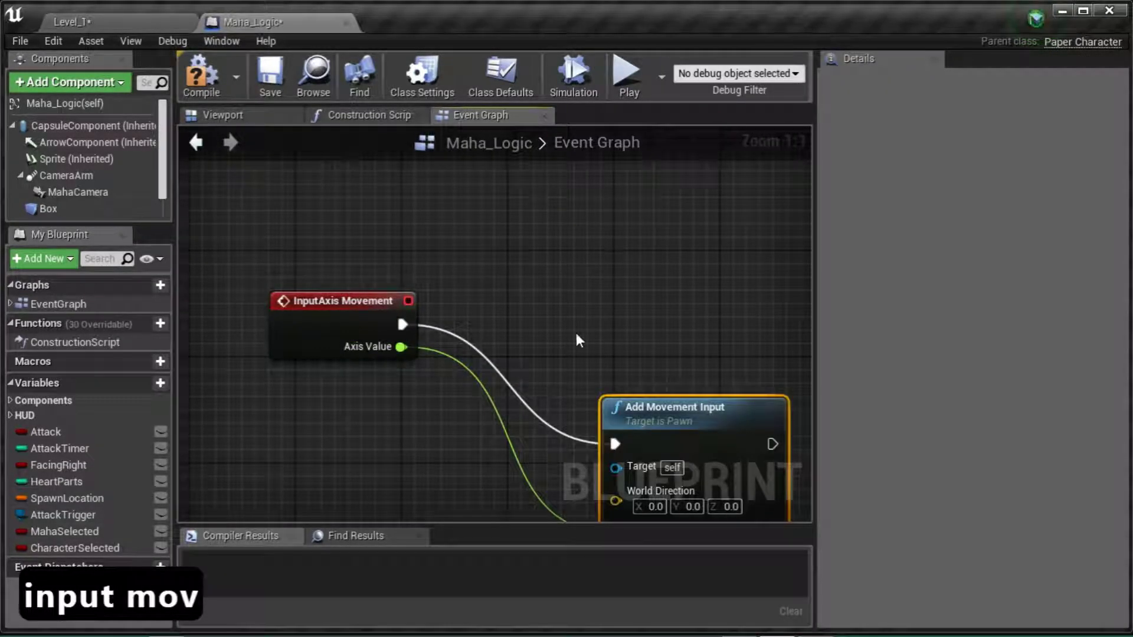
pyautogui.moveTo(562, 324); pyautogui.dragTo(400, 324)
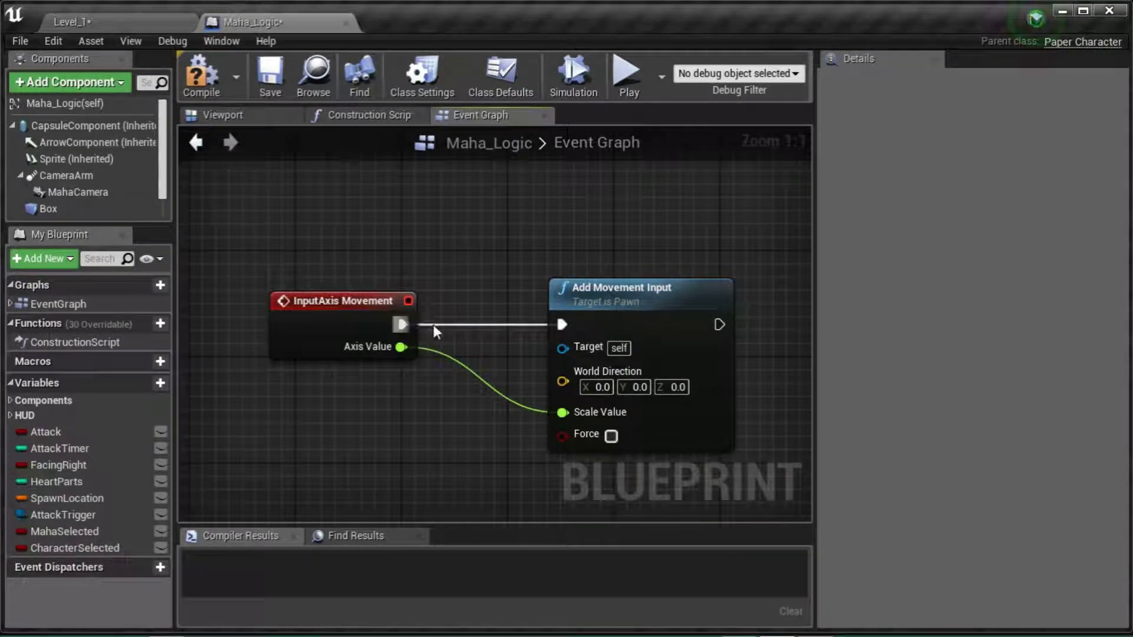
# Duplicate the Add Movement Input node and wire the copy to the original's execution output and to the event's Axis Value
pyautogui.click(377, 311)
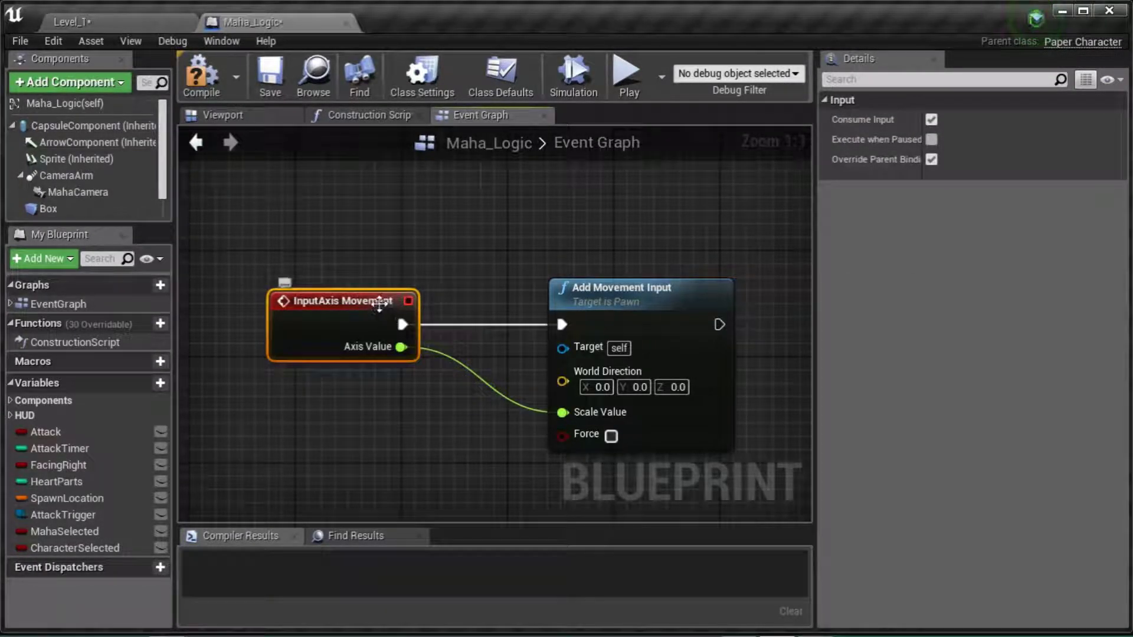
pyautogui.moveTo(644, 311); pyautogui.dragTo(561, 298)
pyautogui.hotkey('ctrl', 'c')
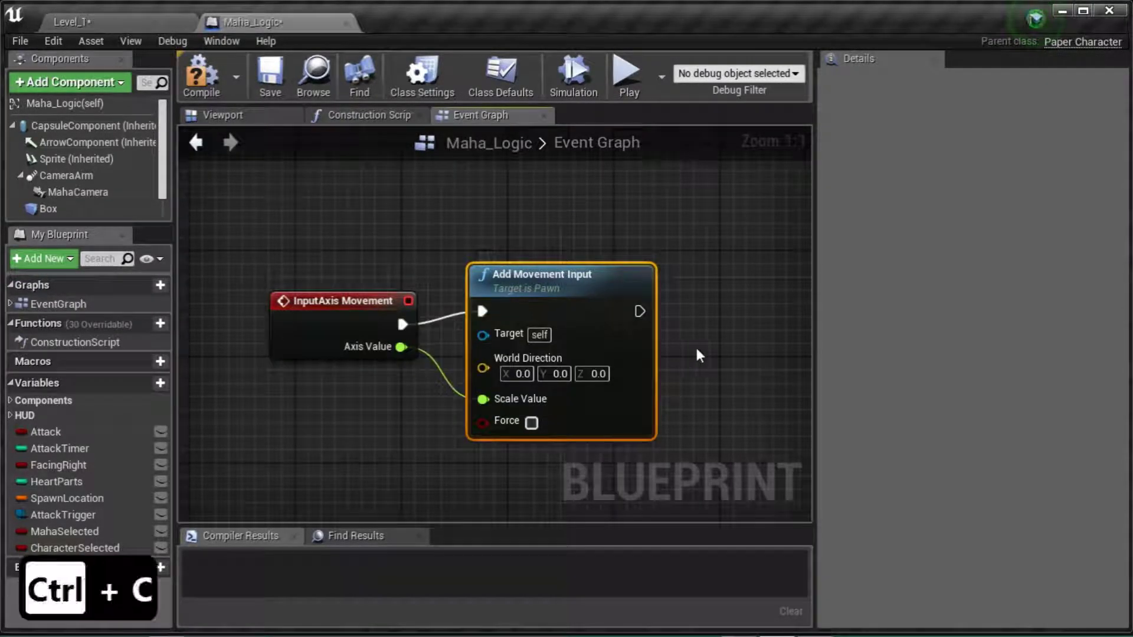
pyautogui.hotkey('ctrl', 'v')
pyautogui.moveTo(746, 352); pyautogui.dragTo(720, 285)
pyautogui.moveTo(639, 311); pyautogui.dragTo(693, 324)
pyautogui.moveTo(617, 231); pyautogui.dragTo(520, 216, button='right')
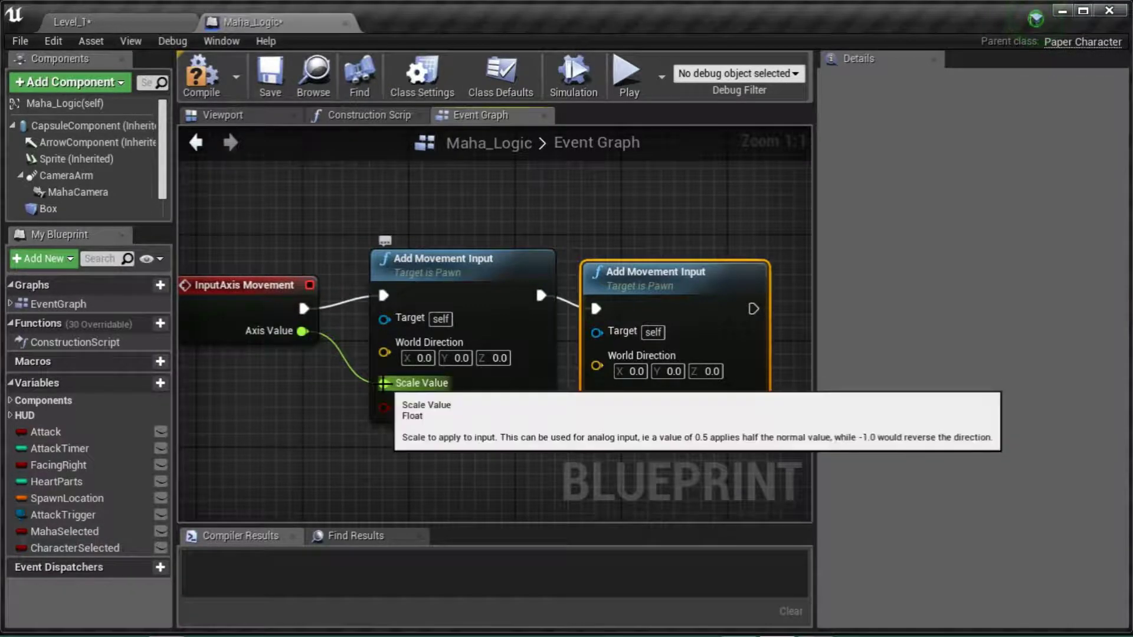
pyautogui.moveTo(302, 331); pyautogui.dragTo(610, 394)
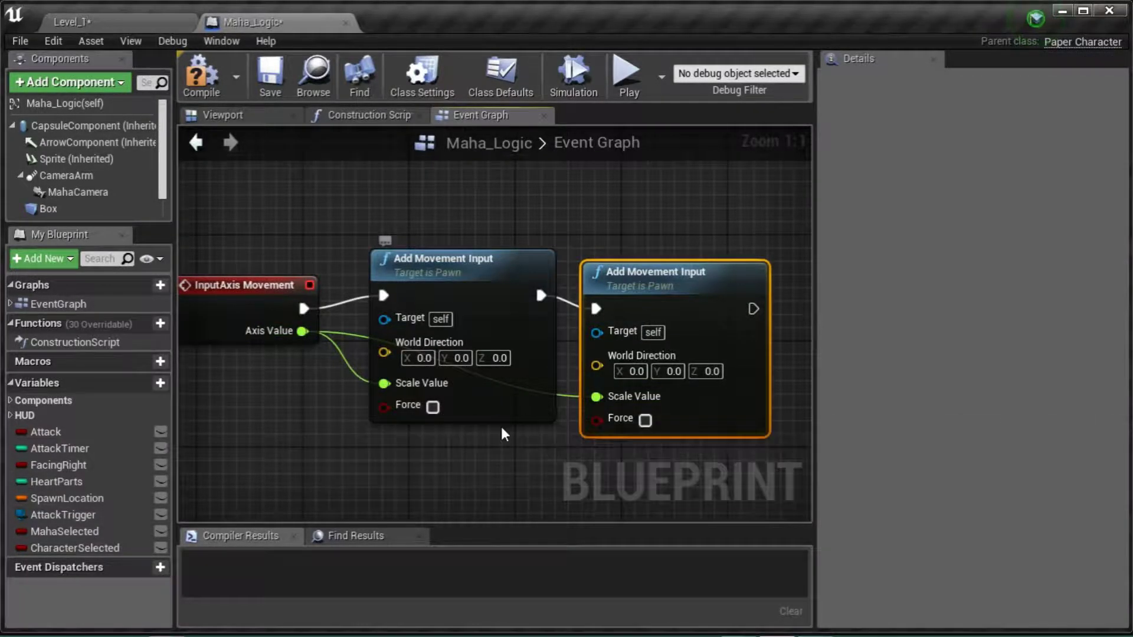
pyautogui.moveTo(632, 274); pyautogui.dragTo(632, 247)
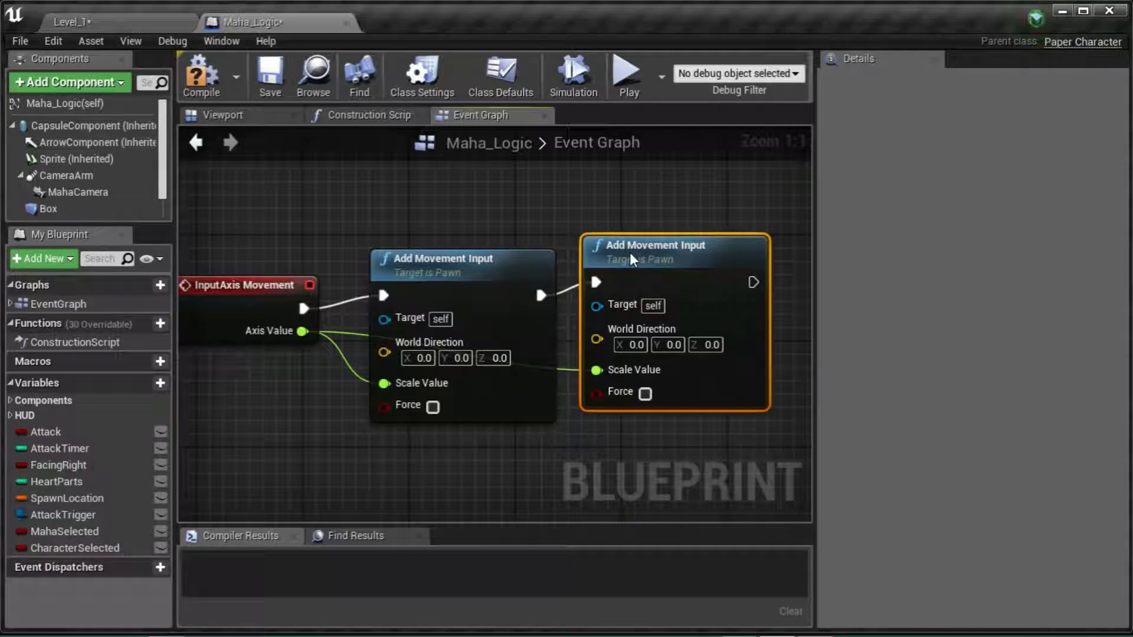
# Enclose the InputAxis Movement event and both Add Movement Input nodes in a comment box, and shift the whole group slightly right
pyautogui.scroll(-1, 443, 352)
pyautogui.moveTo(643, 473); pyautogui.dragTo(256, 249)
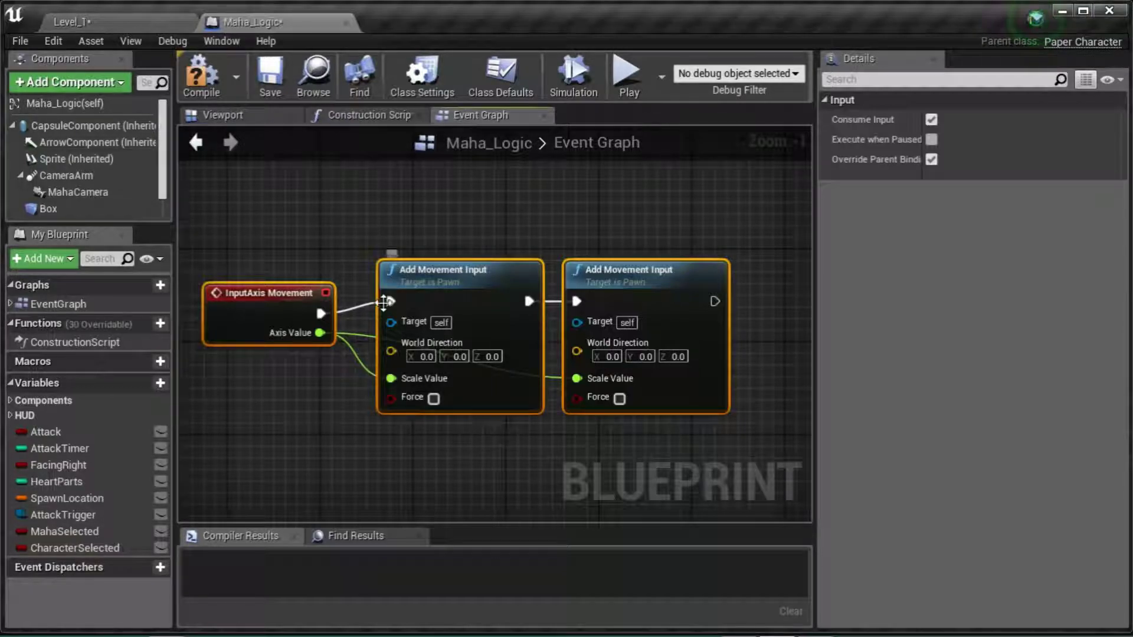
pyautogui.press('c')
pyautogui.moveTo(360, 201)
pyautogui.mouseDown(button='right')
pyautogui.moveTo(535, 255)
pyautogui.moveTo(351, 207)
pyautogui.mouseUp(button='right')
pyautogui.click(568, 243)
pyautogui.scroll(-3, 354, 210)
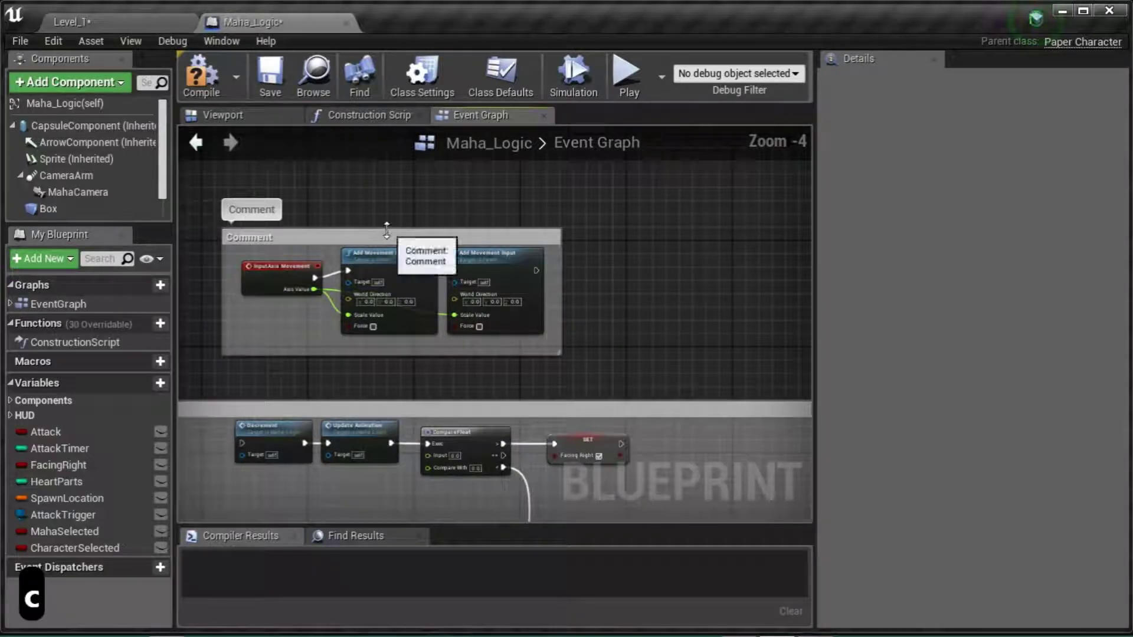
pyautogui.moveTo(386, 229); pyautogui.dragTo(412, 229)
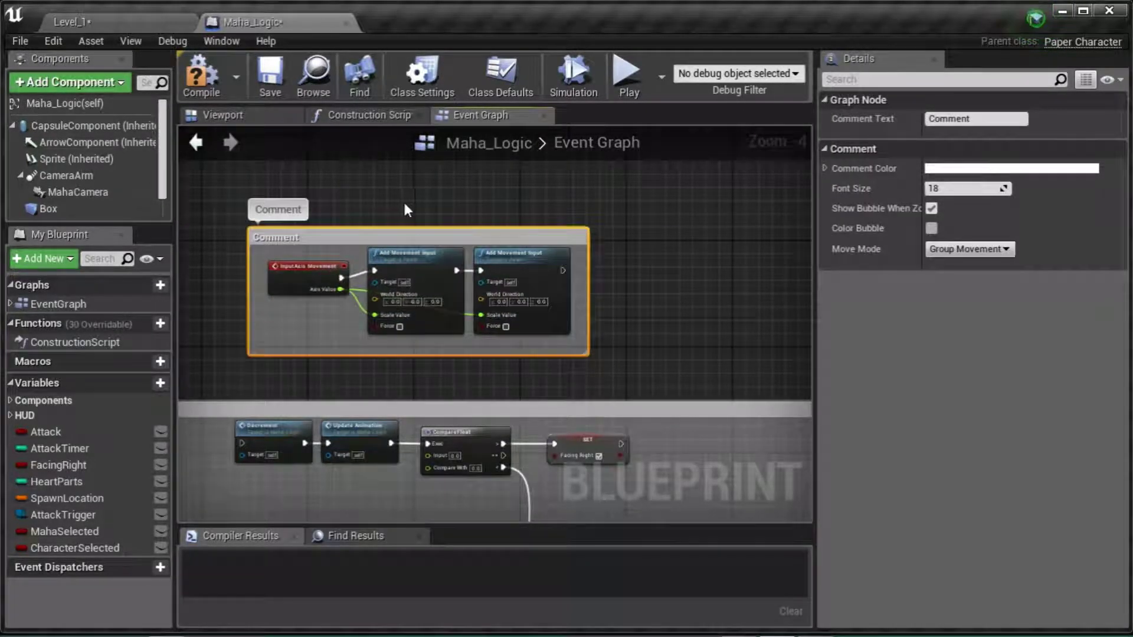
pyautogui.moveTo(403, 205); pyautogui.dragTo(522, 232, button='right')
# Break the wires of the event's Axis Value and reconnect it to the first Add Movement Input node's Scale Value
pyautogui.scroll(1, 480, 295)
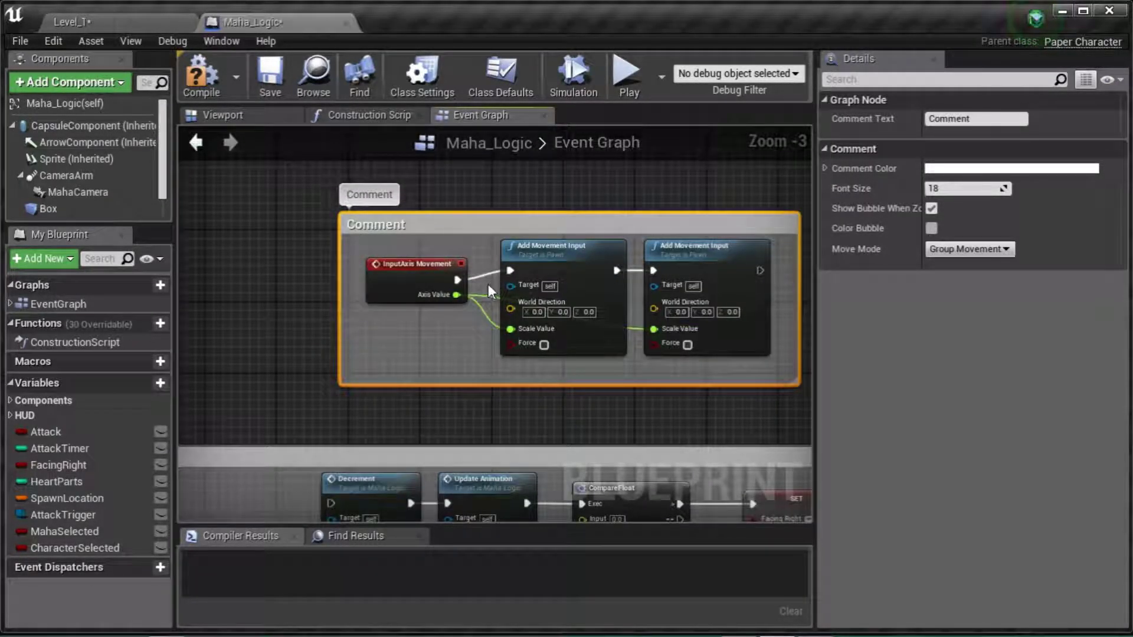
pyautogui.scroll(3, 489, 283)
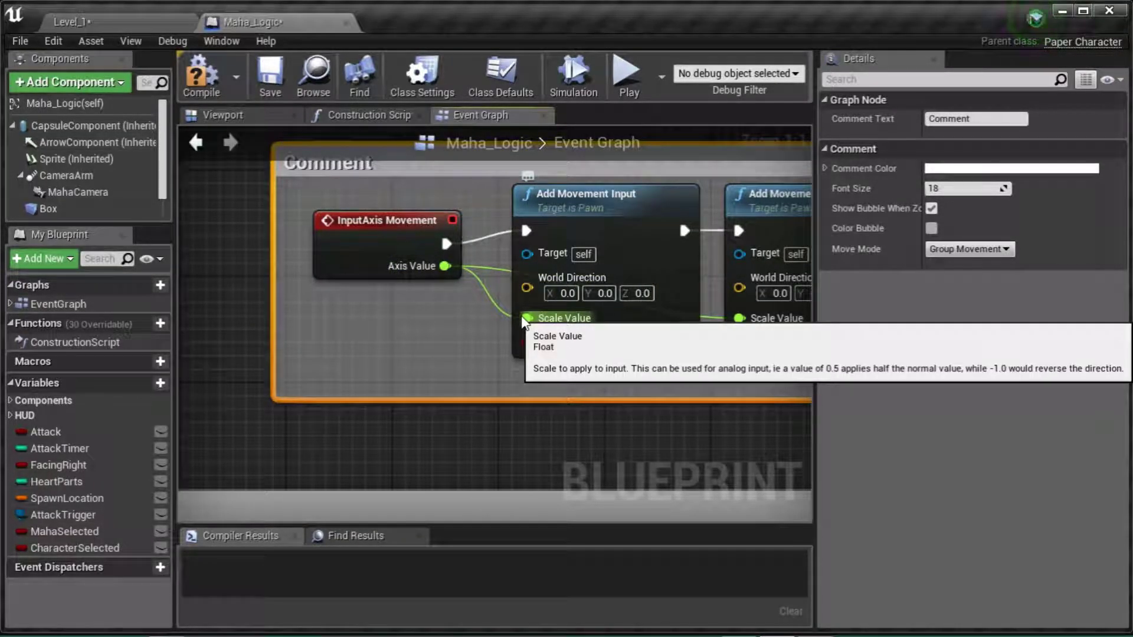
pyautogui.keyDown('alt'); pyautogui.click(525, 319); pyautogui.keyUp('alt')
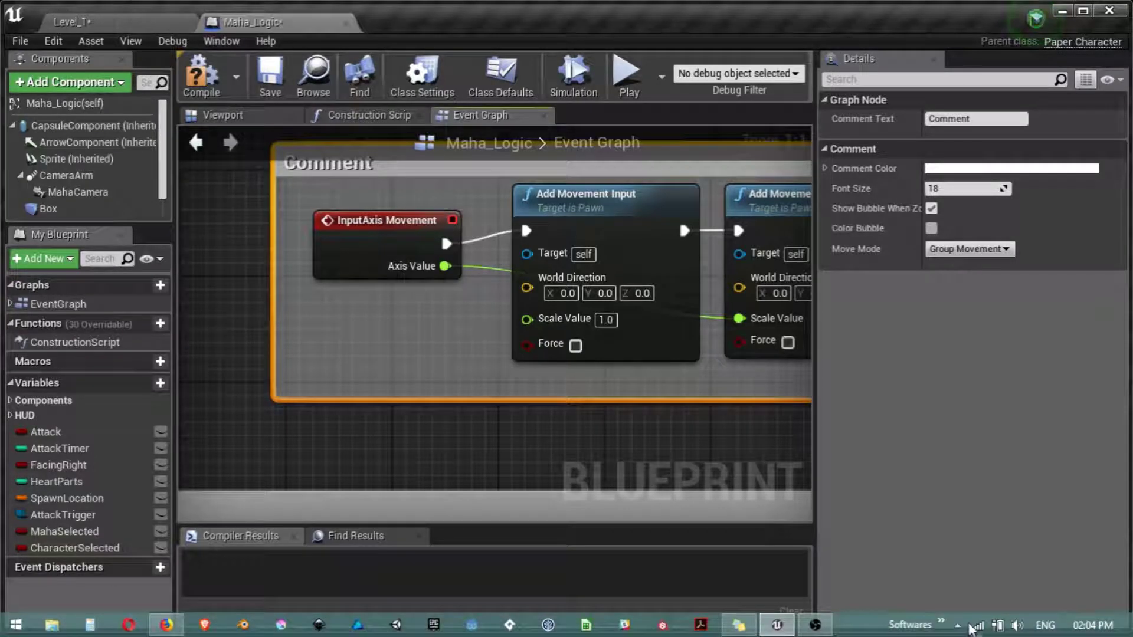
pyautogui.click(957, 624)
pyautogui.click(639, 448)
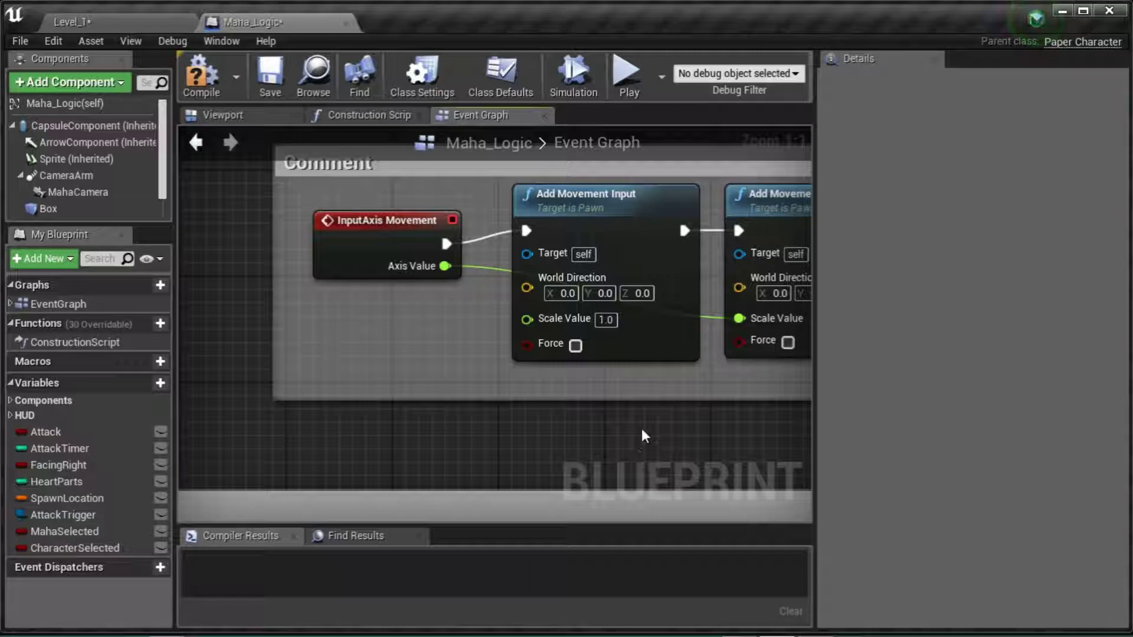
pyautogui.scroll(-2, 590, 383)
pyautogui.scroll(2, 590, 383)
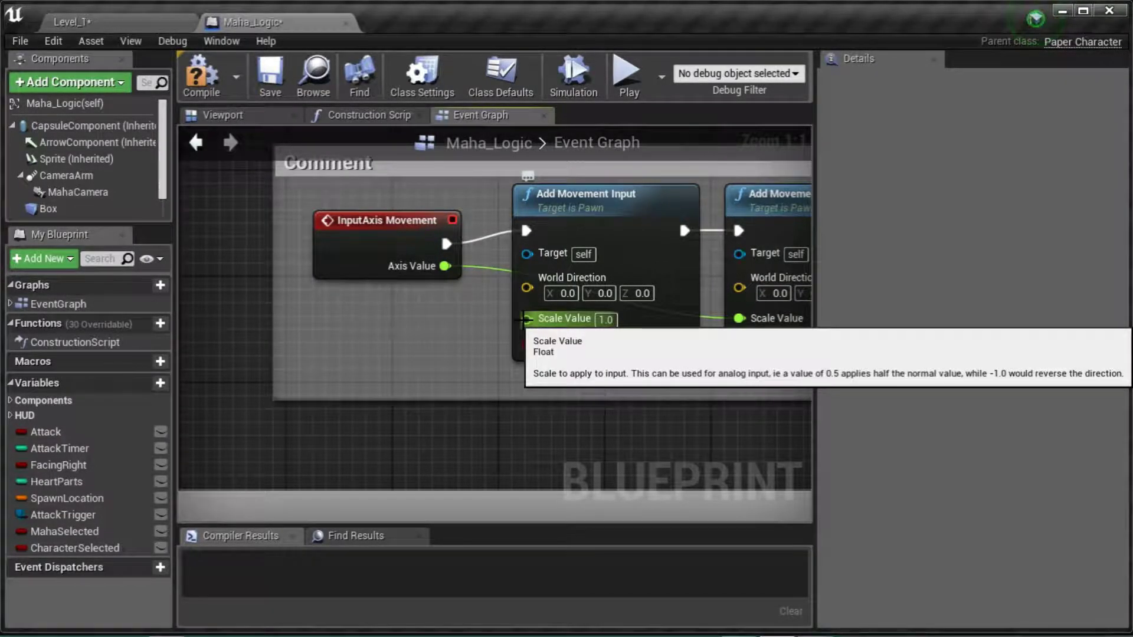
pyautogui.moveTo(445, 266); pyautogui.dragTo(531, 323)
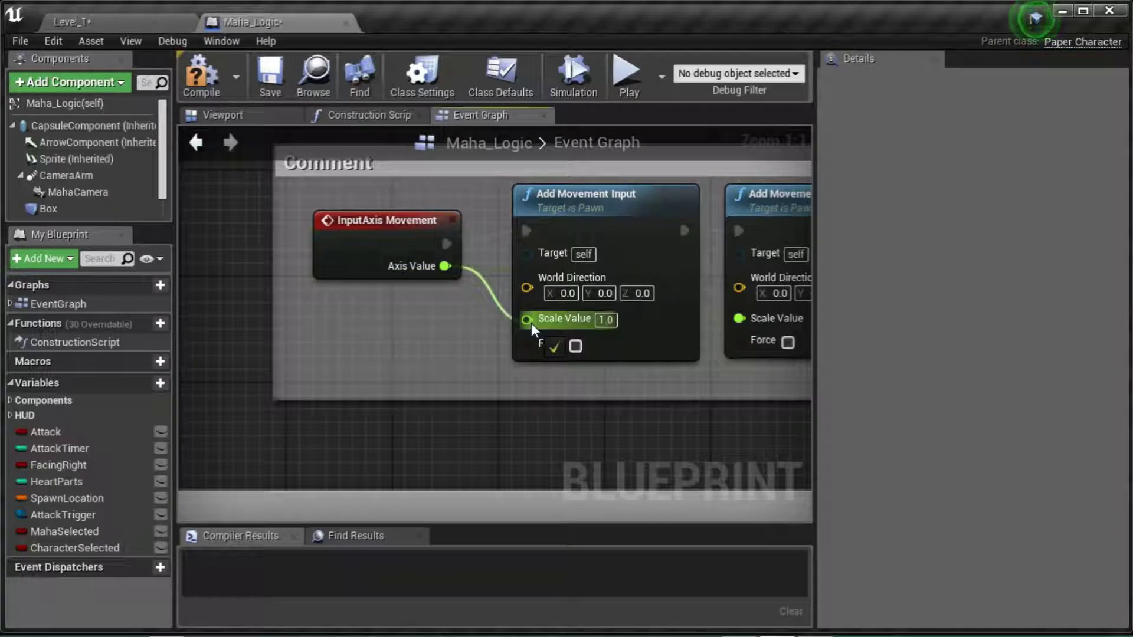
pyautogui.keyDown('alt'); pyautogui.click(451, 266); pyautogui.keyUp('alt')
pyautogui.moveTo(451, 266); pyautogui.dragTo(527, 319)
# Insert a reroute point on the Axis Value wire and place it just below the first Add Movement Input node's inputs
pyautogui.moveTo(412, 329); pyautogui.dragTo(396, 390, button='right')
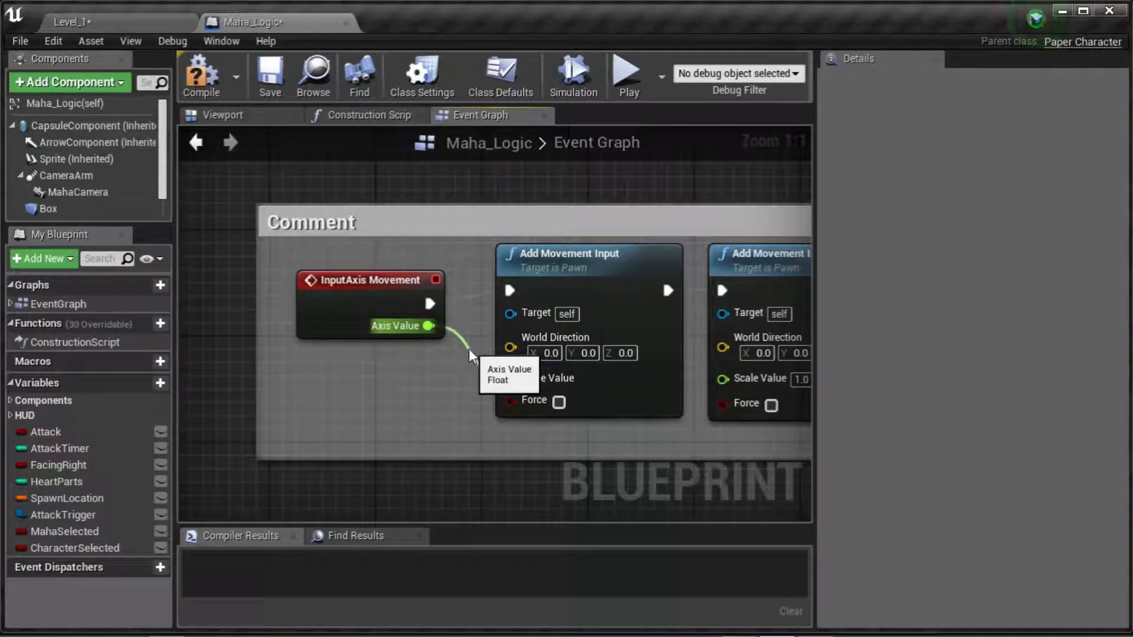
pyautogui.doubleClick(468, 349)
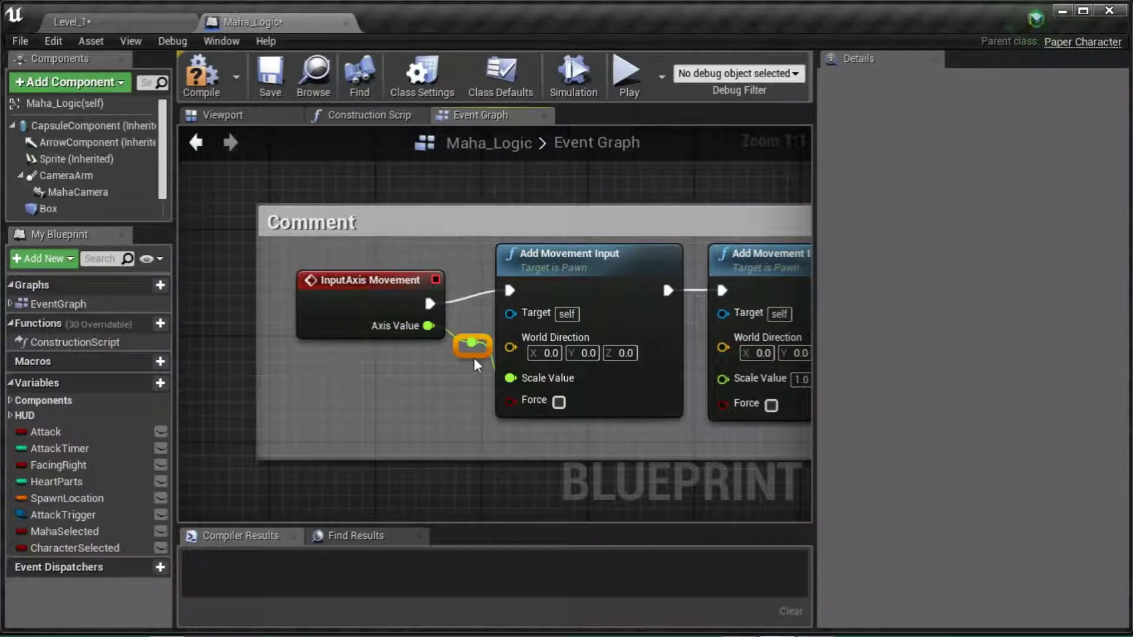
pyautogui.moveTo(476, 352); pyautogui.dragTo(431, 409)
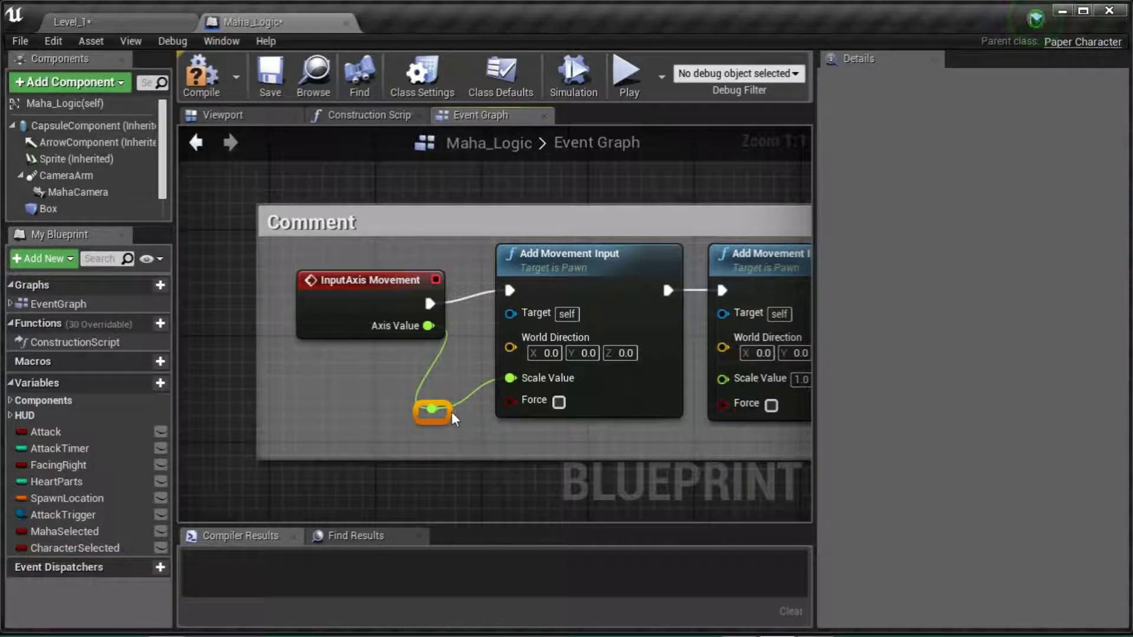
pyautogui.click(453, 420)
pyautogui.click(444, 414)
pyautogui.moveTo(487, 390); pyautogui.dragTo(472, 428)
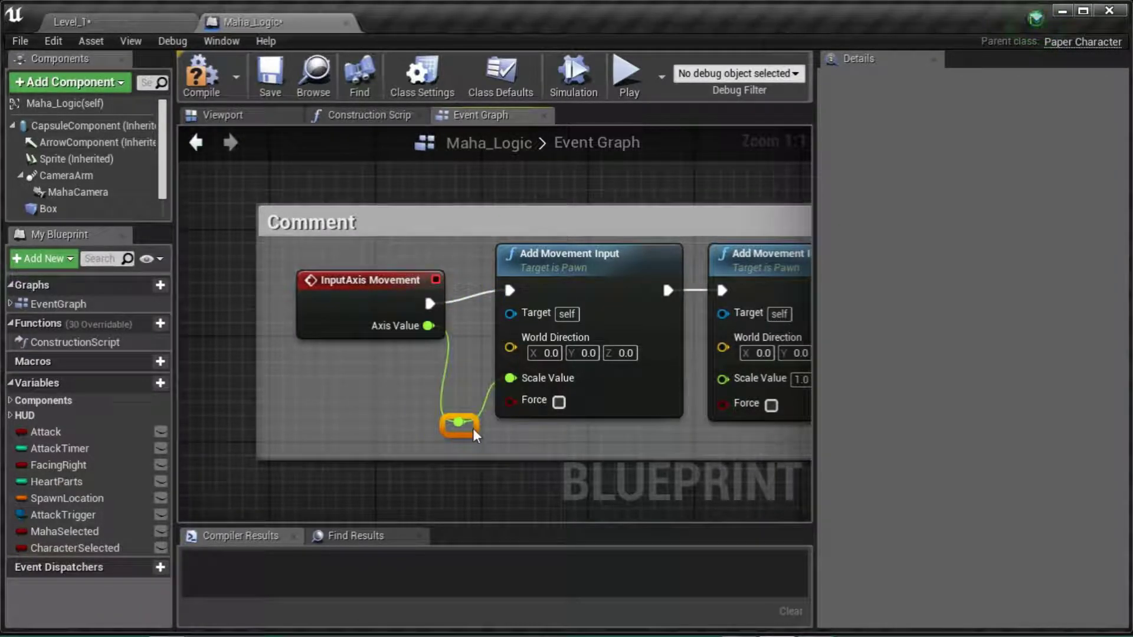
# Delete the comment box with the InputAxis Movement event, the reroute point and both Add Movement Input nodes
pyautogui.scroll(-2, 501, 483)
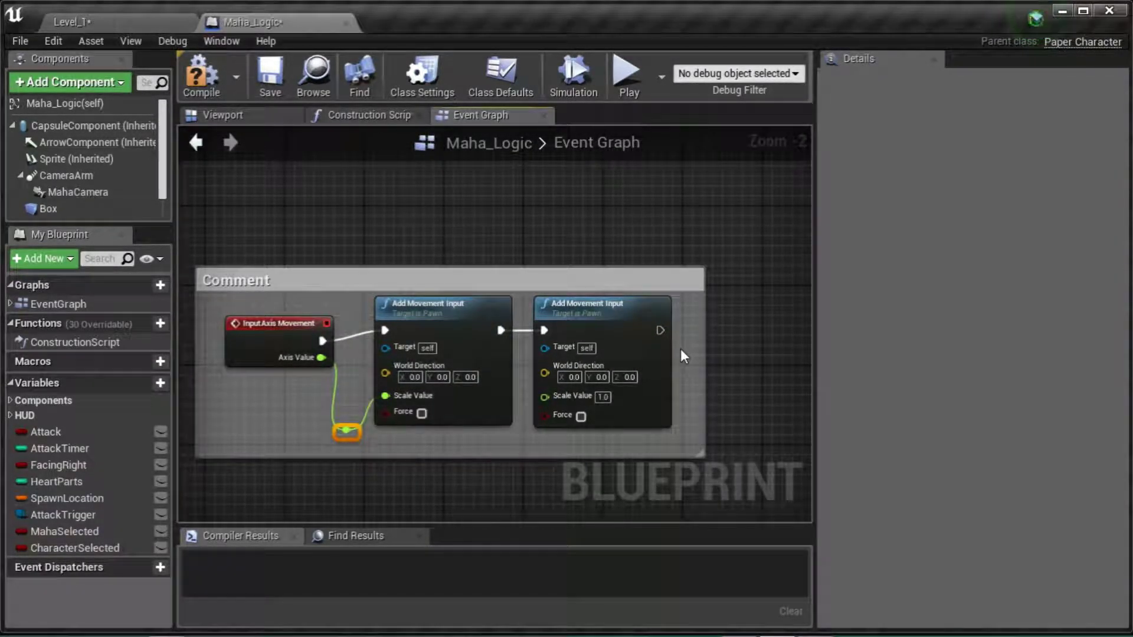
pyautogui.moveTo(746, 236); pyautogui.dragTo(562, 314)
pyautogui.moveTo(442, 361); pyautogui.dragTo(266, 467)
pyautogui.press('Delete')
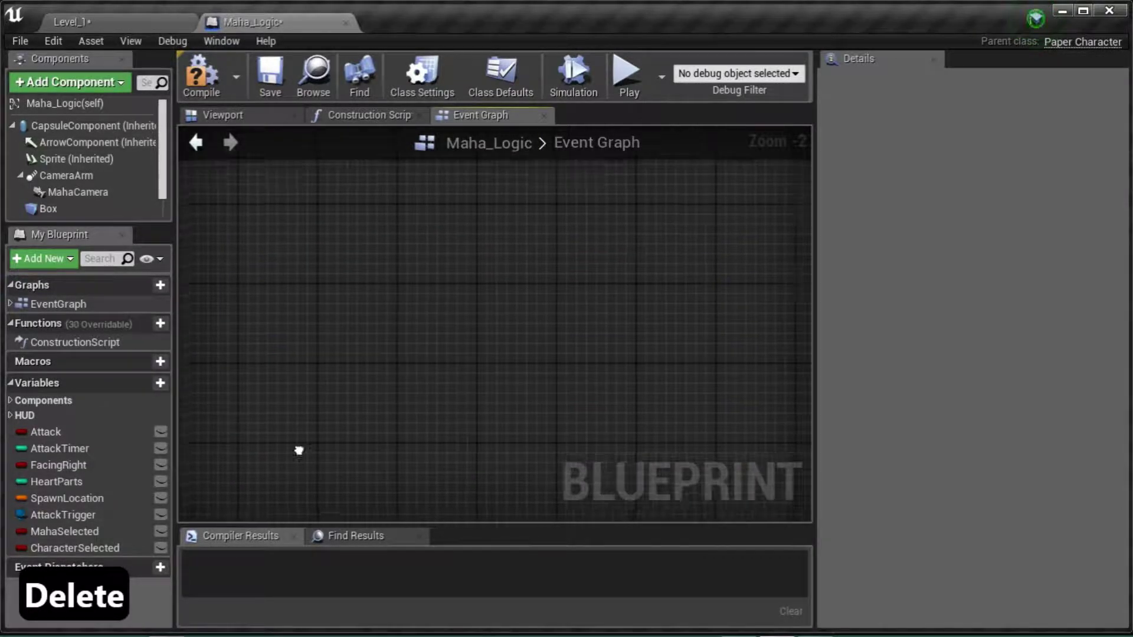
# Save the Maha_Logic blueprint
pyautogui.scroll(-2, 458, 303)
pyautogui.moveTo(313, 321); pyautogui.dragTo(447, 279, button='right')
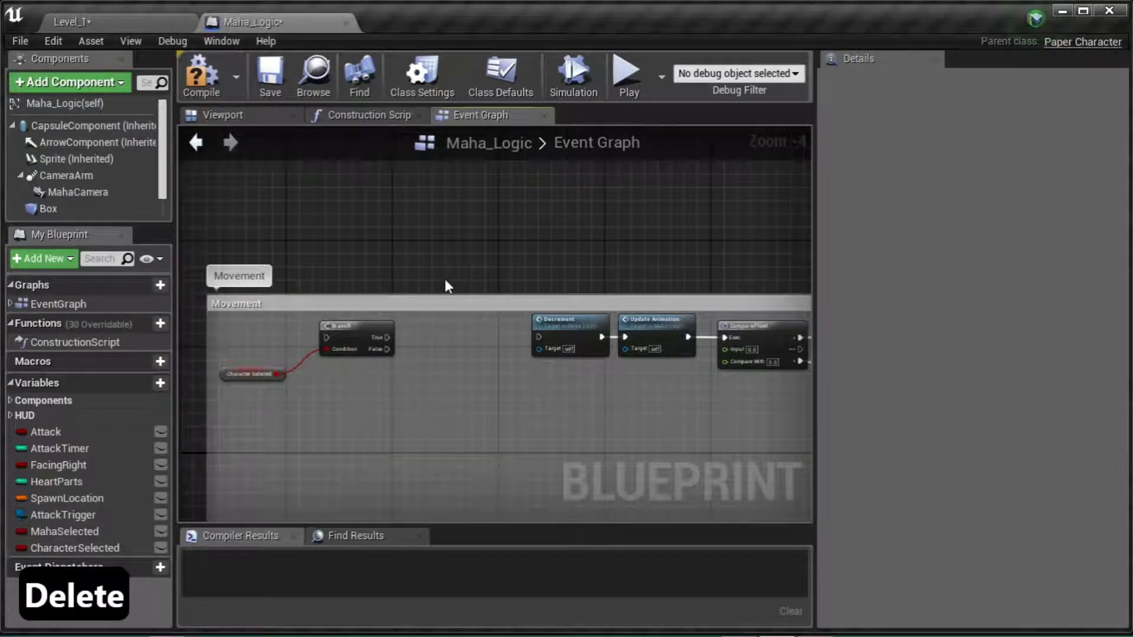
pyautogui.click(267, 83)
# Delete the InputAction Jump event and the Jump function node from the Jump group
pyautogui.moveTo(435, 453); pyautogui.dragTo(478, 220, button='right')
pyautogui.click(304, 449)
pyautogui.press('Delete')
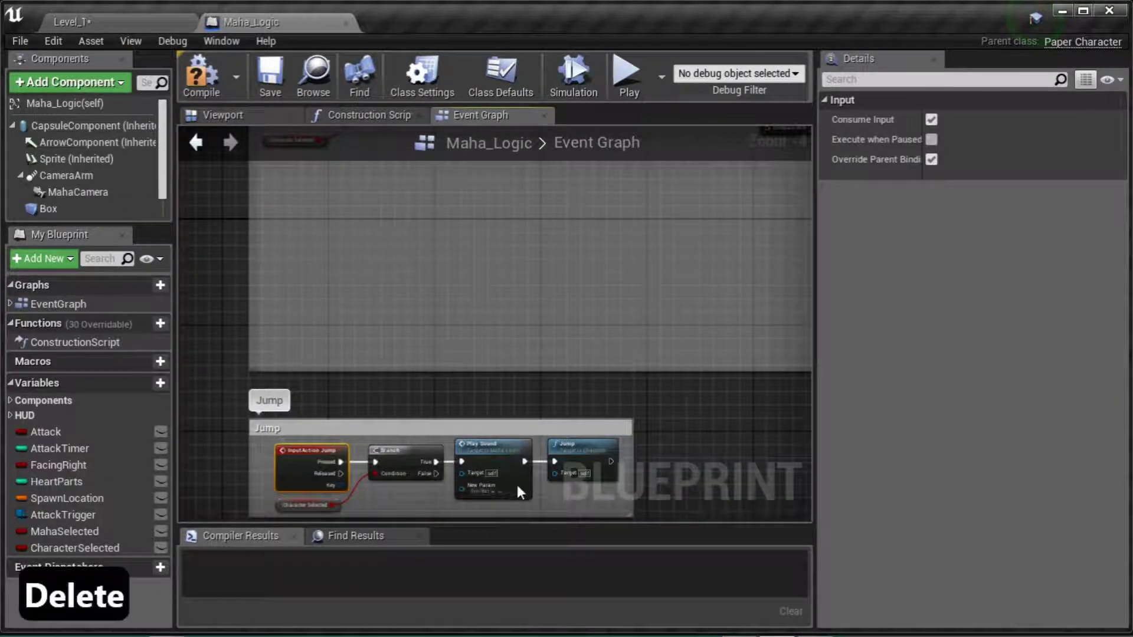
pyautogui.click(582, 448)
pyautogui.press('Delete')
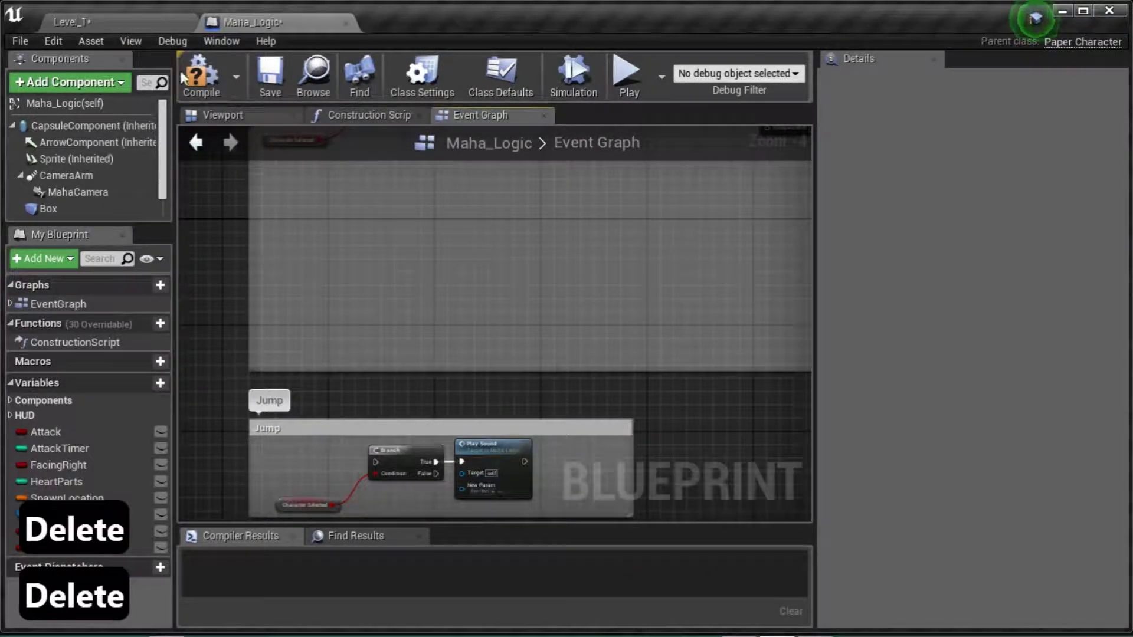
# Play Level_1 in the viewport and try moving the character right and left and making her jump
pyautogui.click(107, 16)
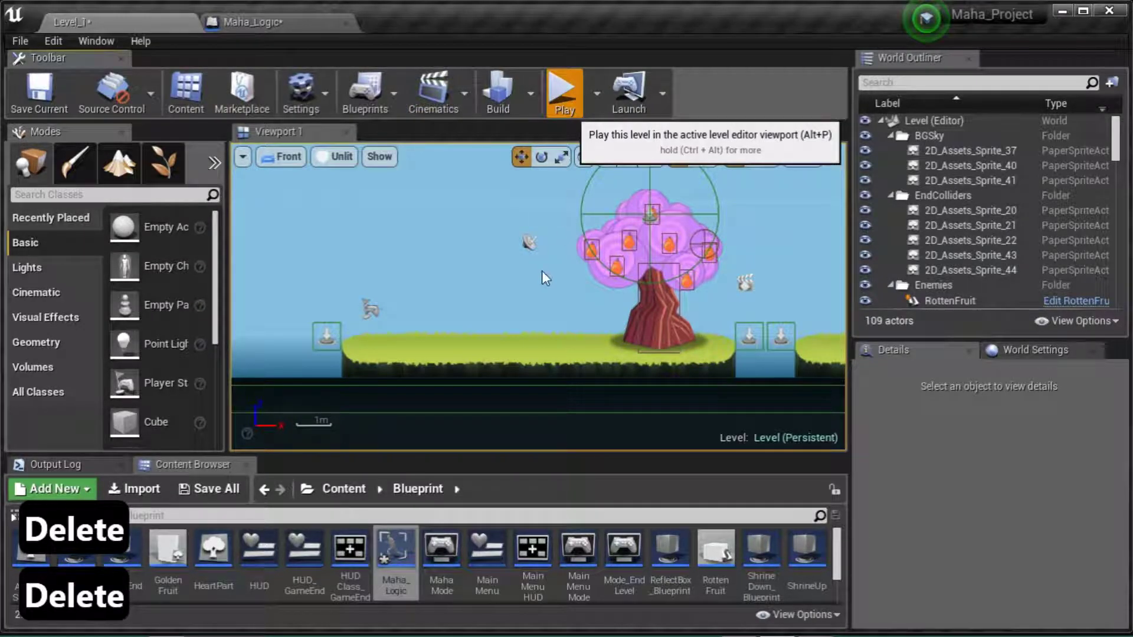
pyautogui.click(563, 100)
pyautogui.click(507, 412)
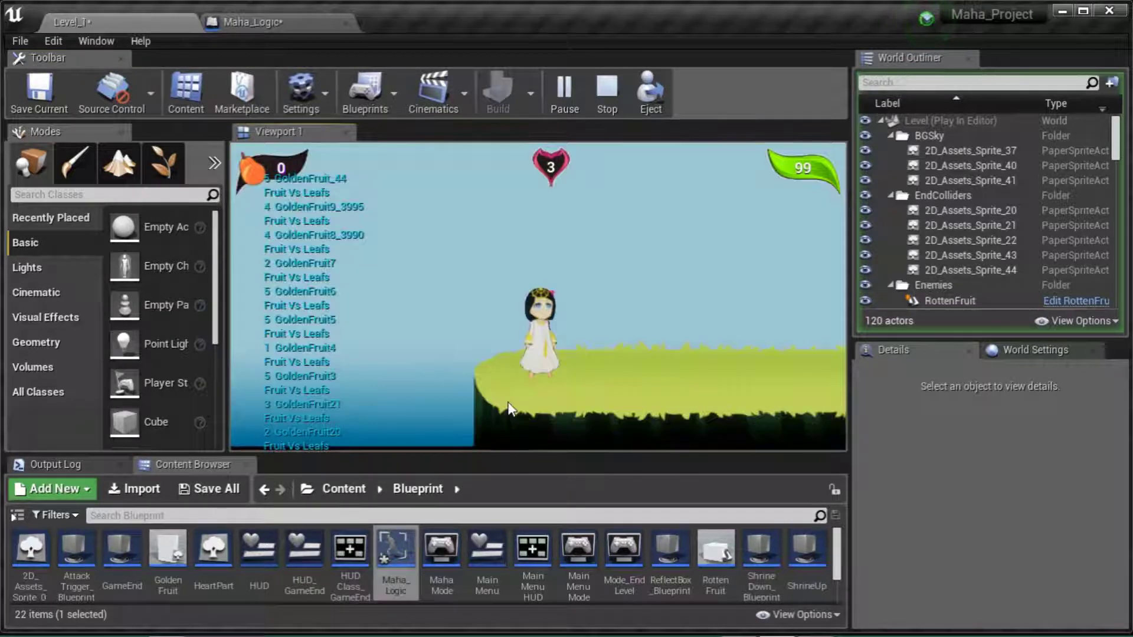
pyautogui.press('d')
pyautogui.press('a')
pyautogui.press('a')
pyautogui.press('w')
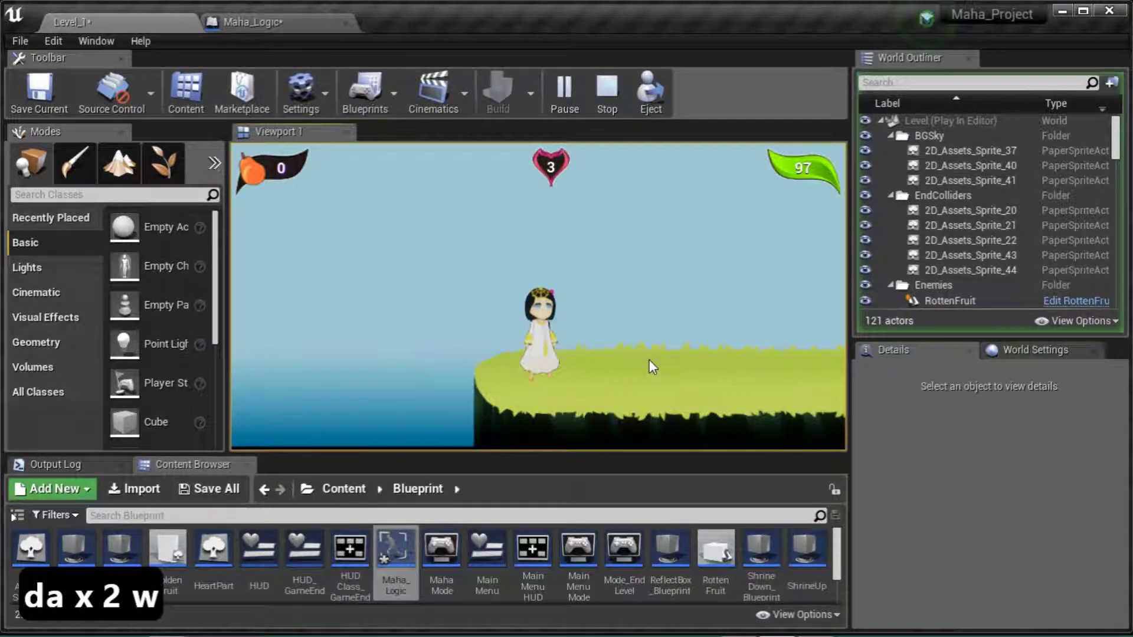
# Test the arrow keys and the W, A, S, D keys on the character in the running level, and end the play session
pyautogui.press('Right')
pyautogui.press('Left')
pyautogui.press('Up')
pyautogui.press('Down')
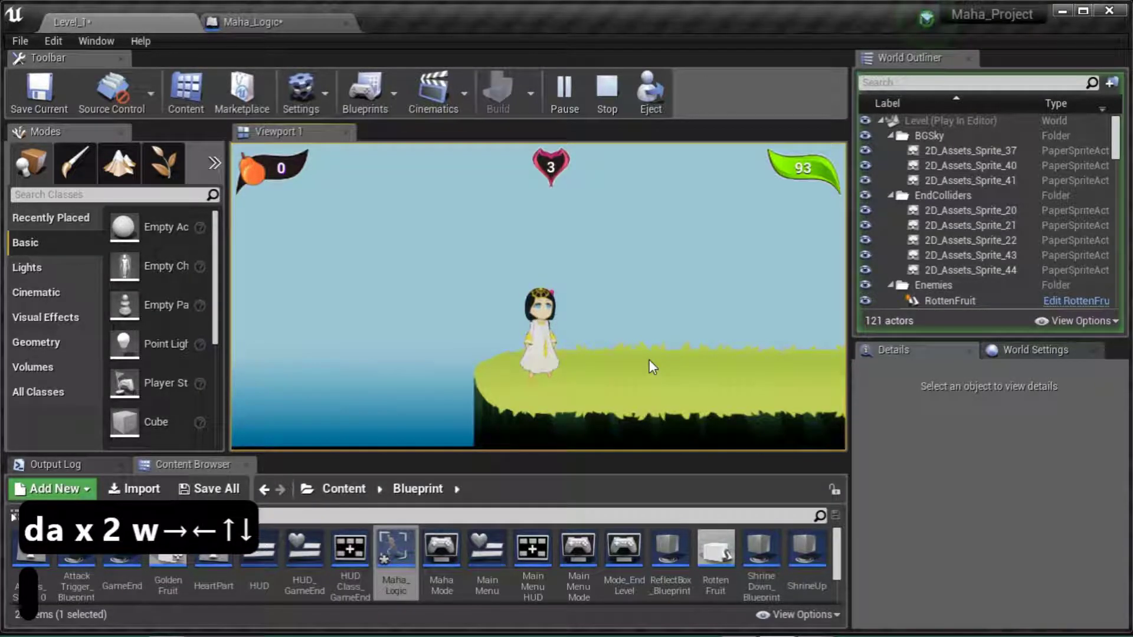
pyautogui.press('w')
pyautogui.press('d')
pyautogui.press('a')
pyautogui.press('s')
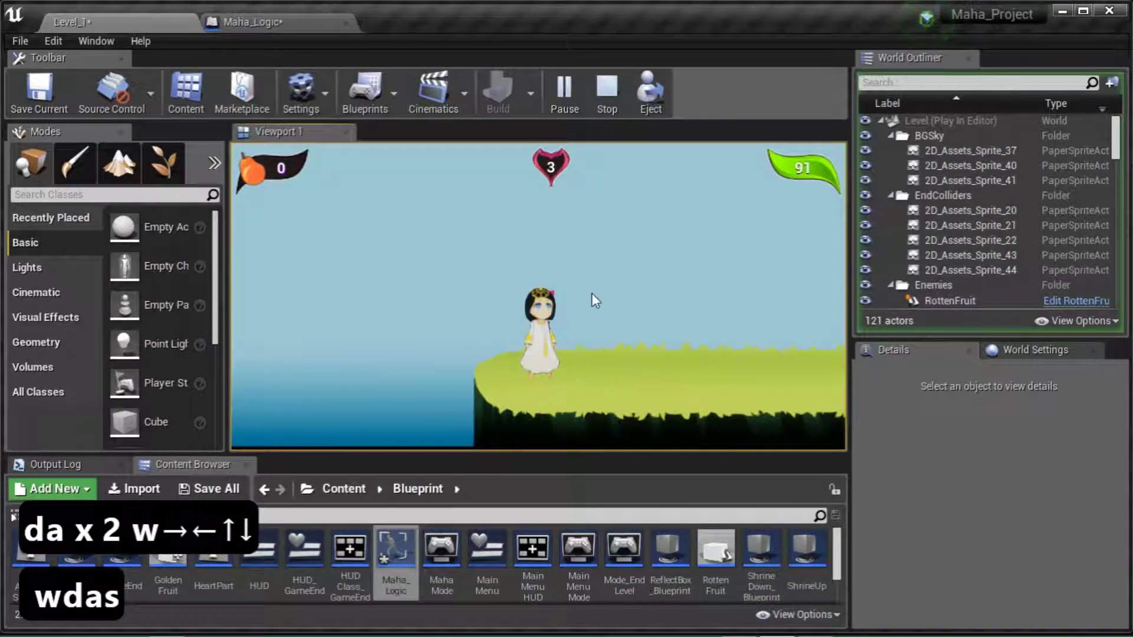
pyautogui.press('Escape')
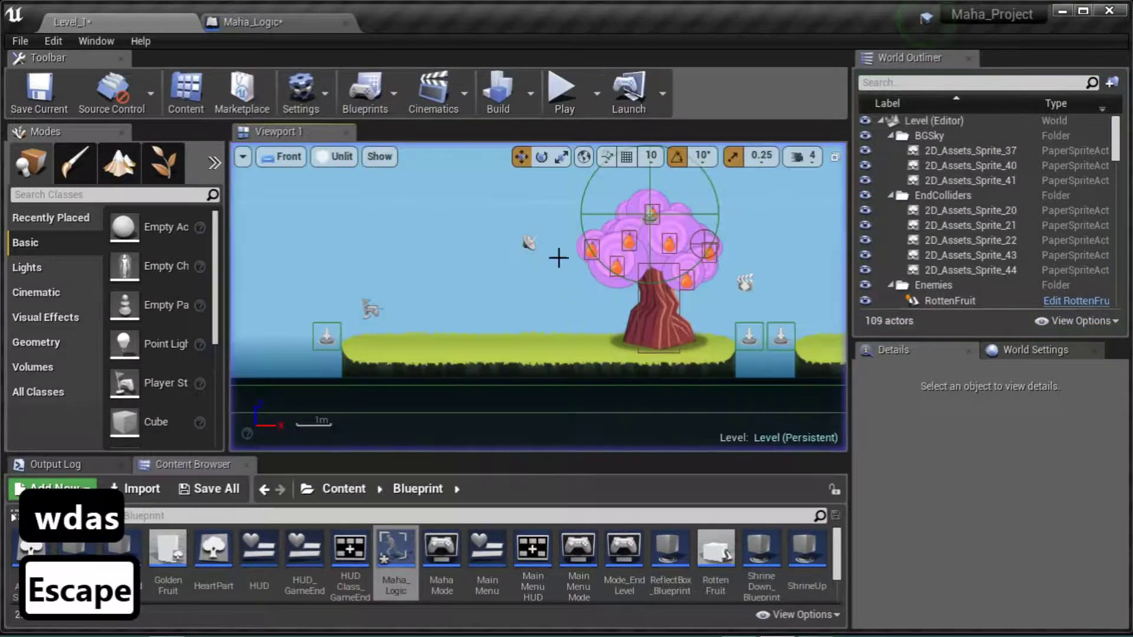
# Add an InputAxis Movement event to the Movement group of the Maha_Logic Event Graph, placing it before the Branch node
pyautogui.click(288, 21)
pyautogui.scroll(-2, 413, 337)
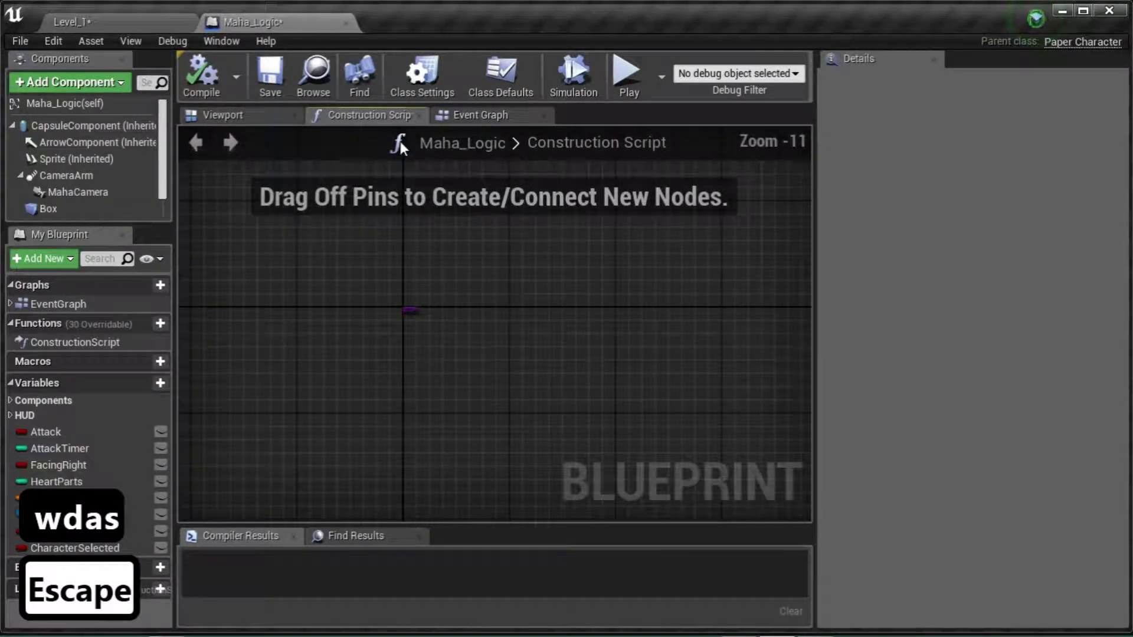
pyautogui.click(486, 117)
pyautogui.scroll(4, 377, 287)
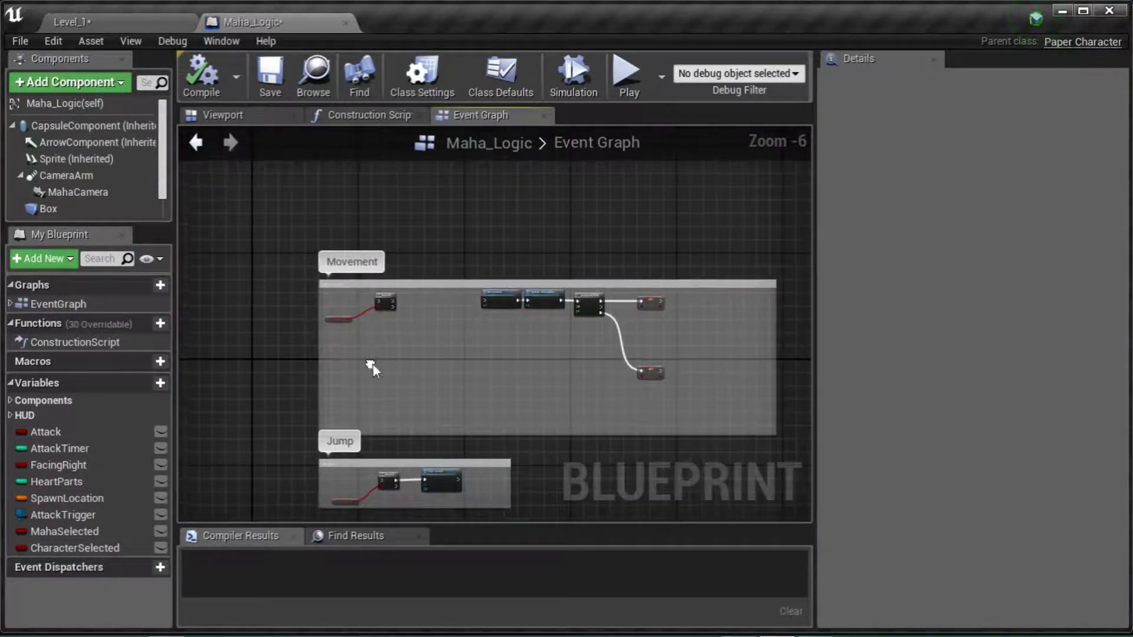
pyautogui.scroll(4, 263, 293)
pyautogui.moveTo(519, 296); pyautogui.dragTo(412, 251, button='right')
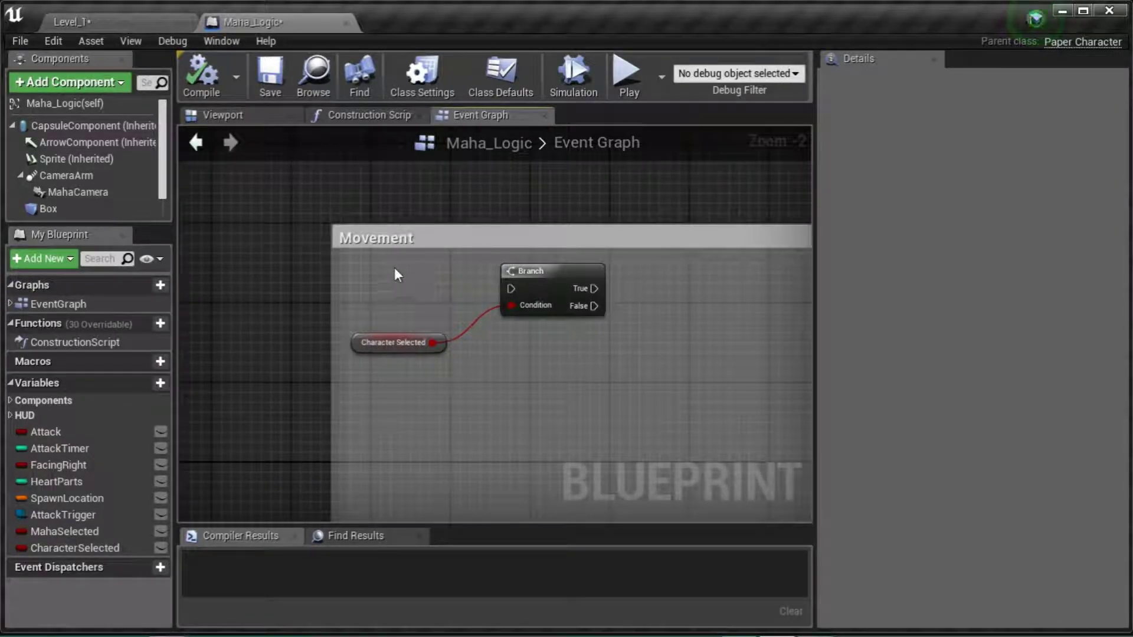
pyautogui.rightClick(394, 269)
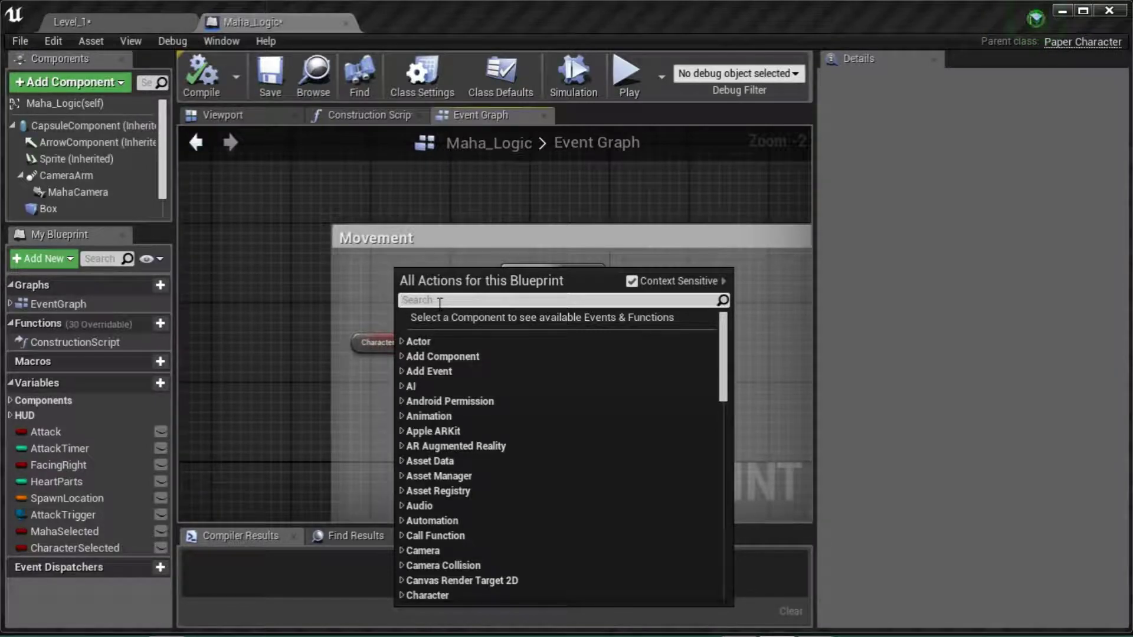
pyautogui.write('movem')
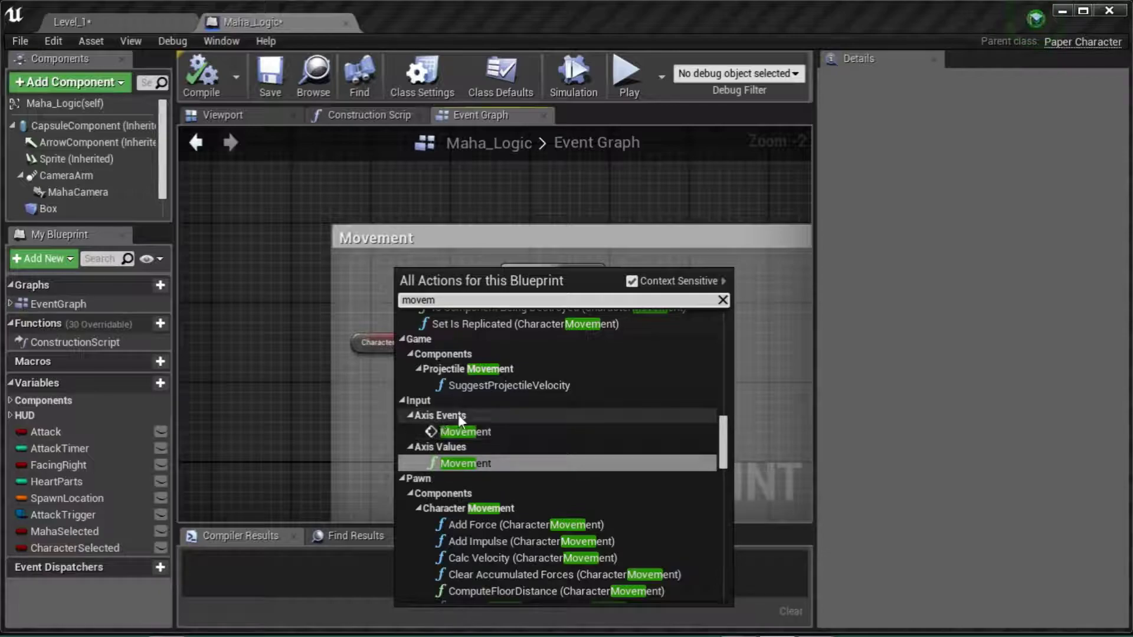
pyautogui.click(470, 434)
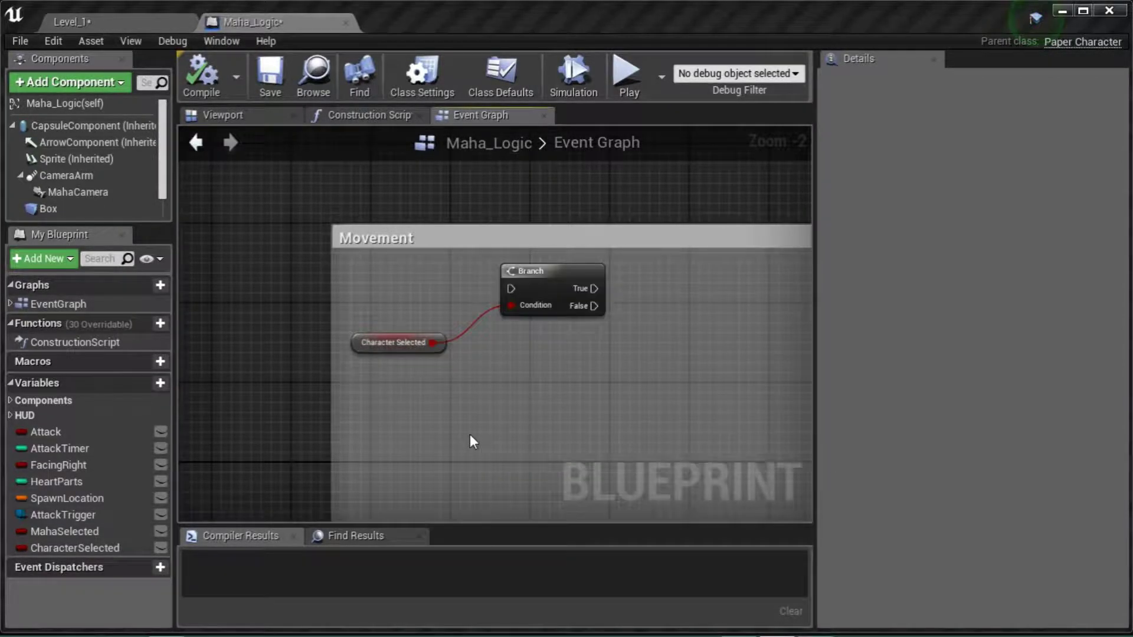
pyautogui.moveTo(416, 283); pyautogui.dragTo(401, 274)
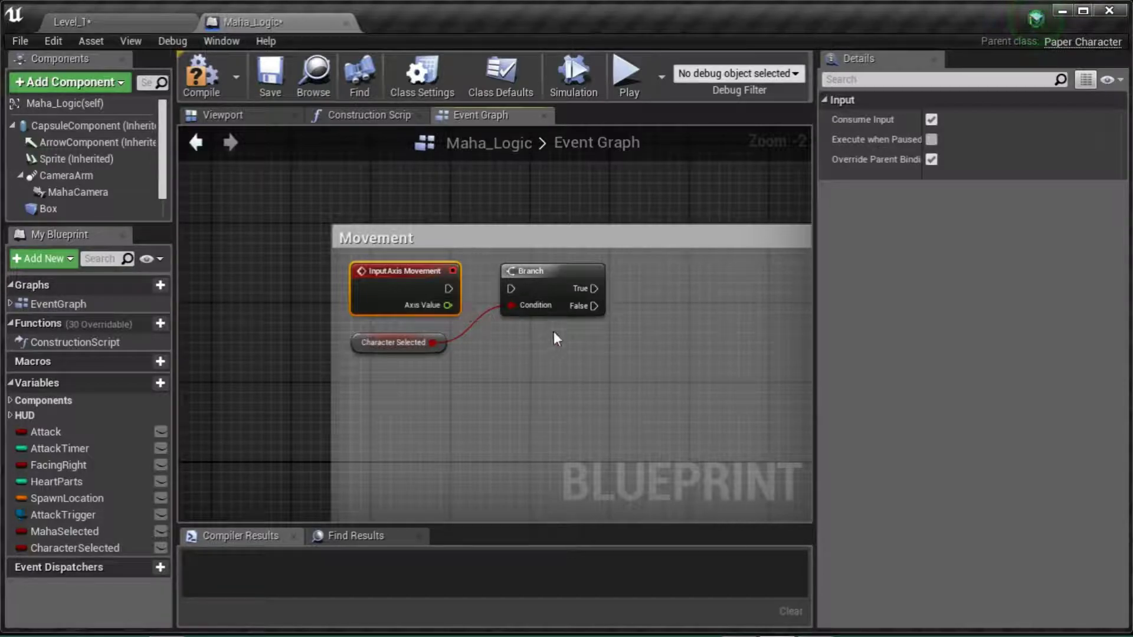
# Connect the execution output of the InputAxis Movement event to the Branch node's input
pyautogui.moveTo(587, 366); pyautogui.dragTo(424, 313)
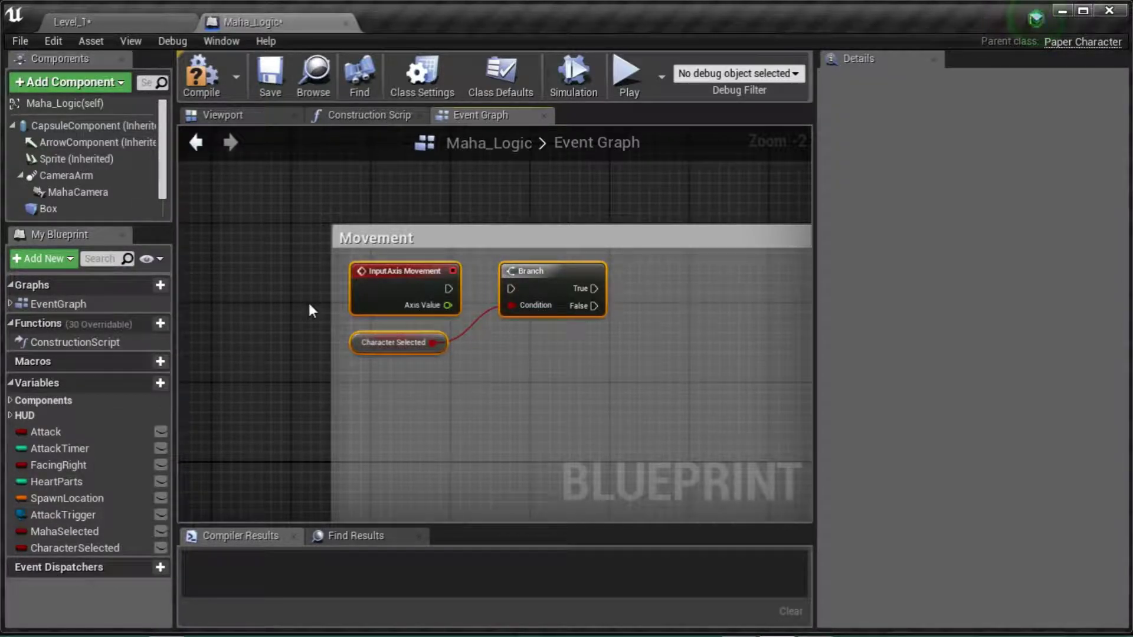
pyautogui.click(273, 385)
pyautogui.click(543, 273)
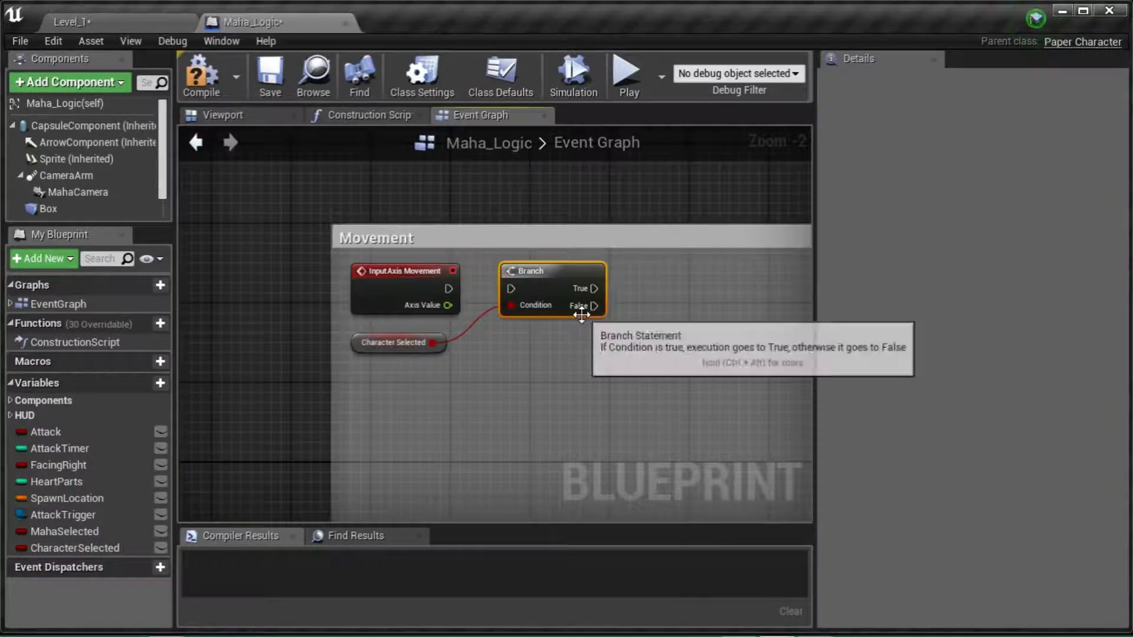
pyautogui.moveTo(447, 287); pyautogui.dragTo(516, 288)
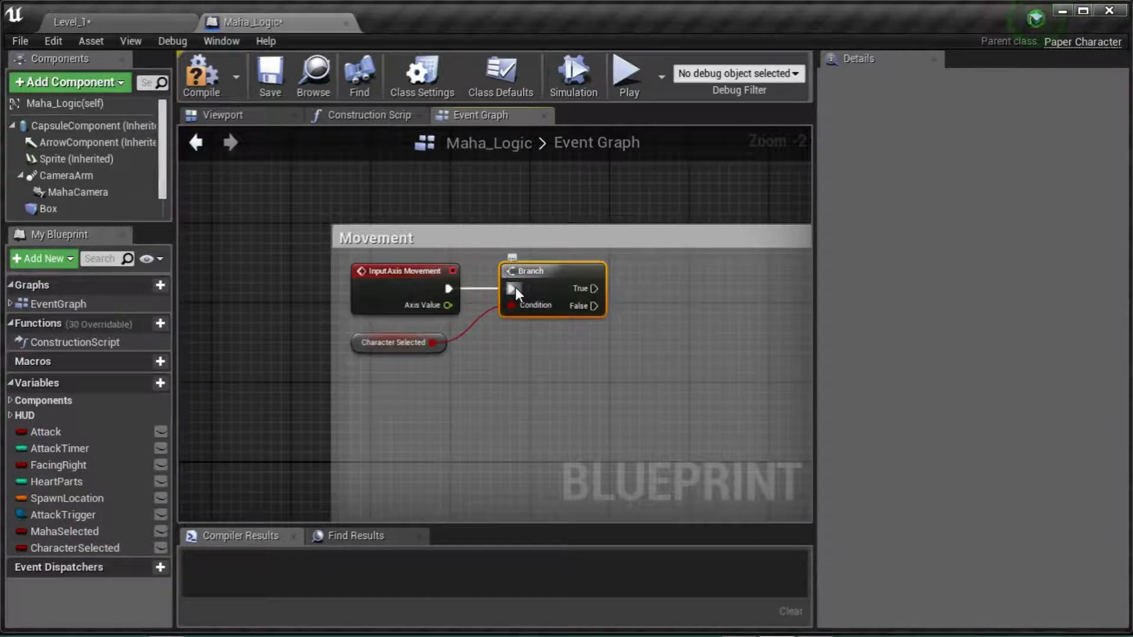
# Add an Add Movement Input node and place it between the Branch and Decrement nodes
pyautogui.moveTo(596, 376); pyautogui.dragTo(519, 375, button='right')
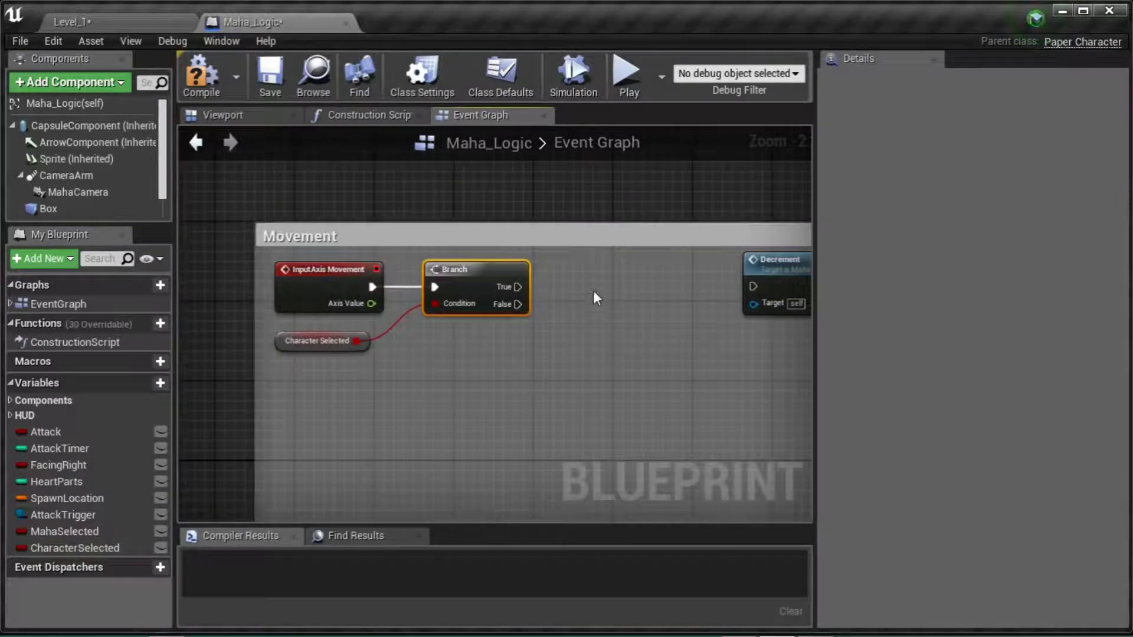
pyautogui.rightClick(570, 271)
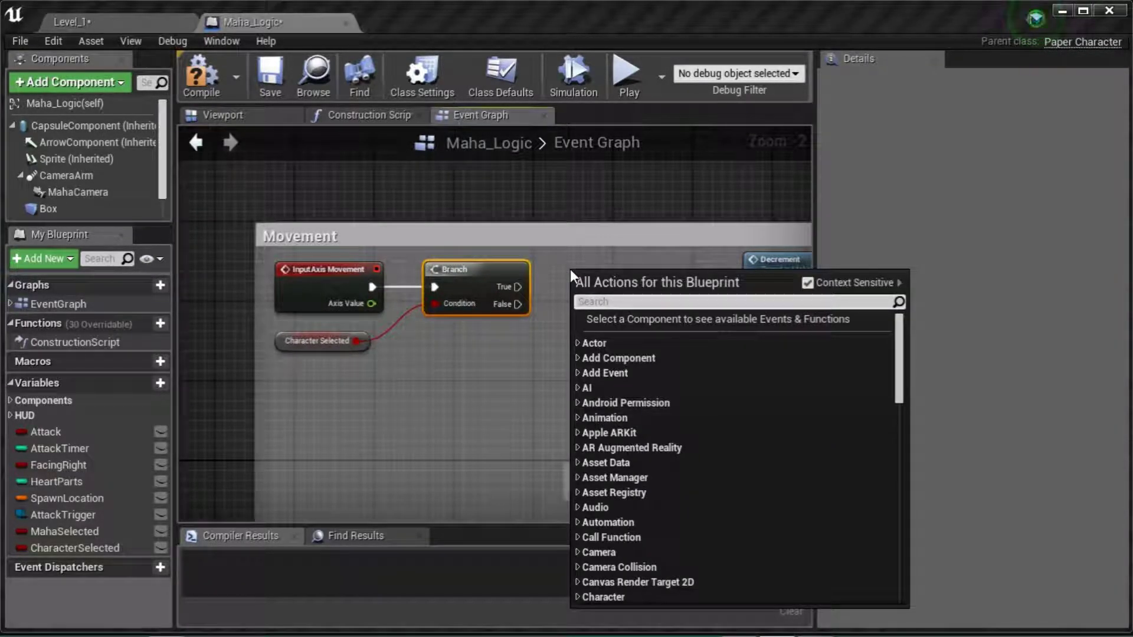
pyautogui.write('ad')
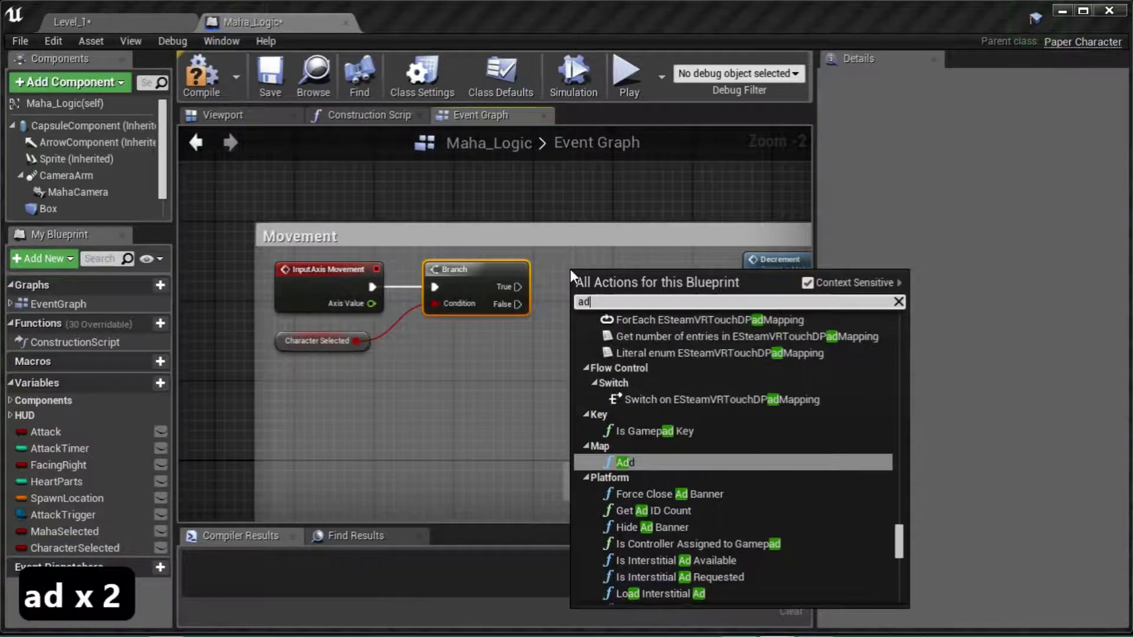
pyautogui.write('d mov')
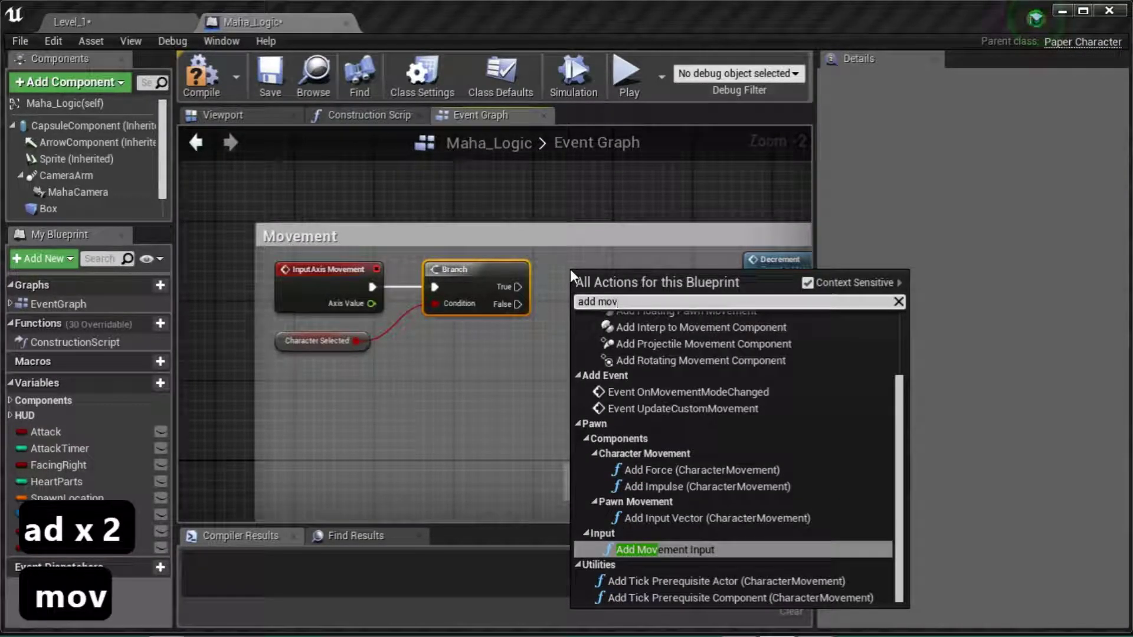
pyautogui.click(656, 549)
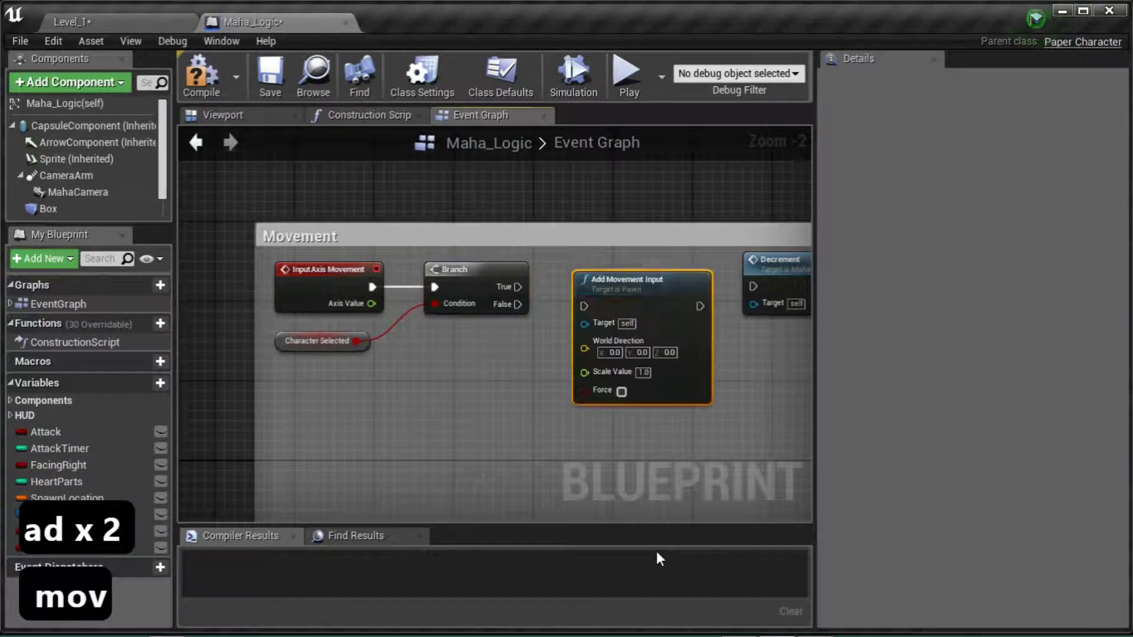
pyautogui.moveTo(656, 278); pyautogui.dragTo(636, 257)
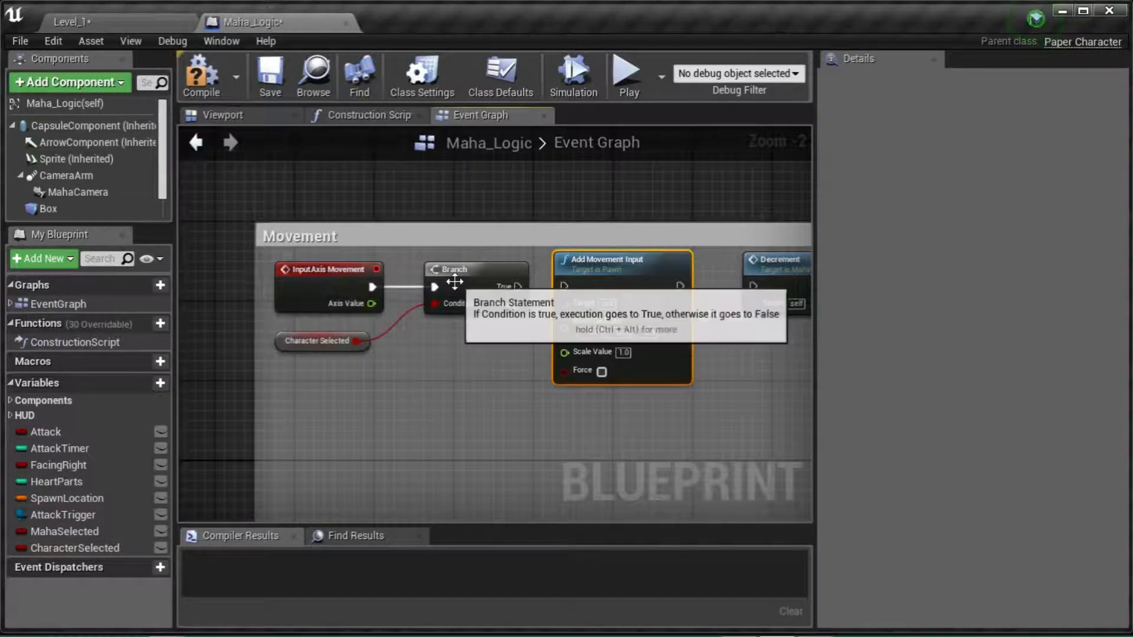
# Wire Axis Value to Scale Value and the Branch's True output into Add Movement Input, with its World Direction X set to 1.0
pyautogui.moveTo(370, 303); pyautogui.dragTo(565, 352)
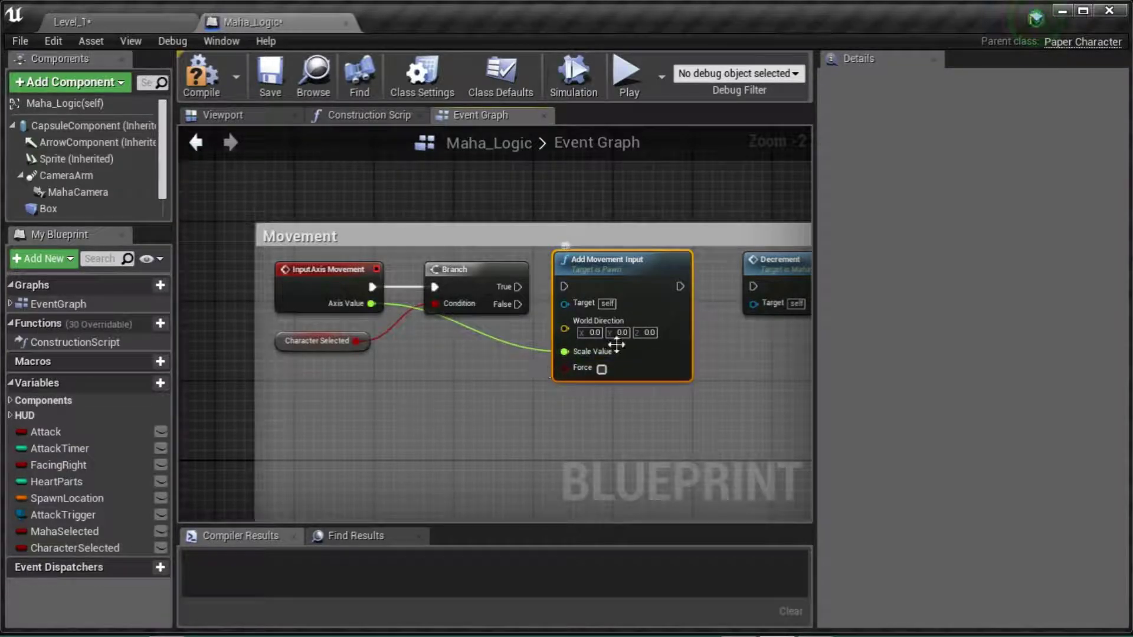
pyautogui.click(594, 333)
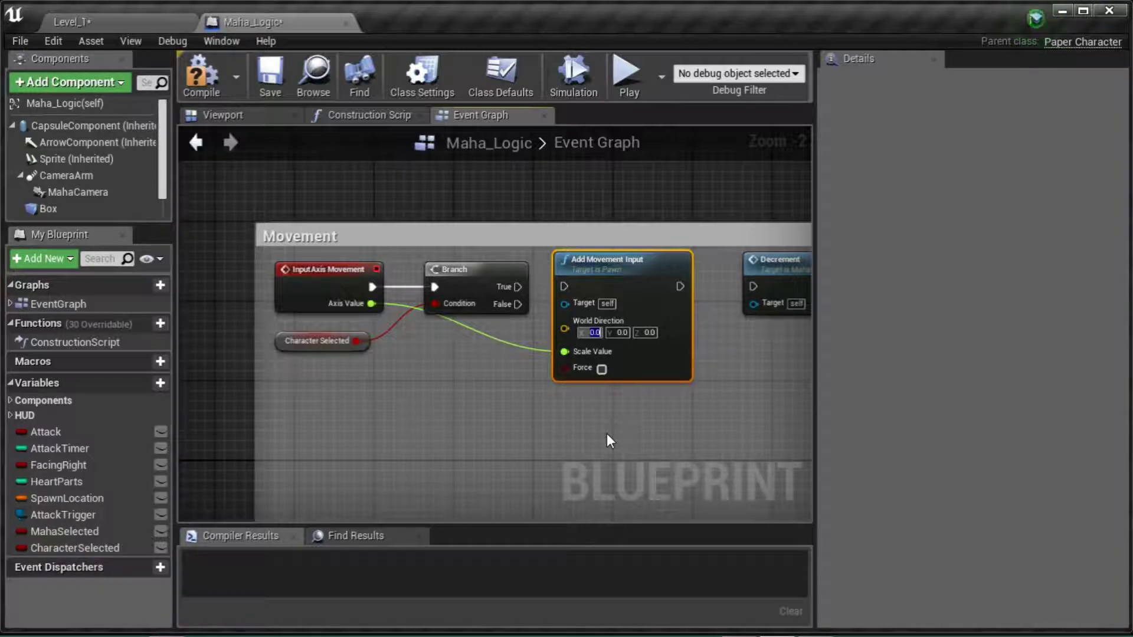
pyautogui.write('1')
pyautogui.press('Return')
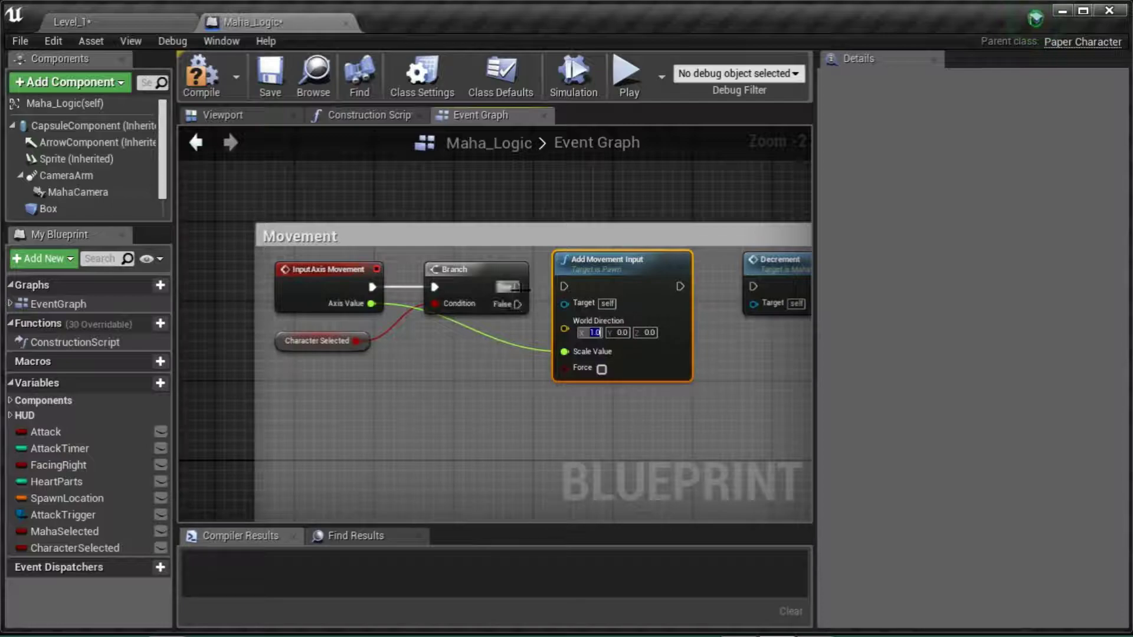
pyautogui.moveTo(514, 288); pyautogui.dragTo(564, 286)
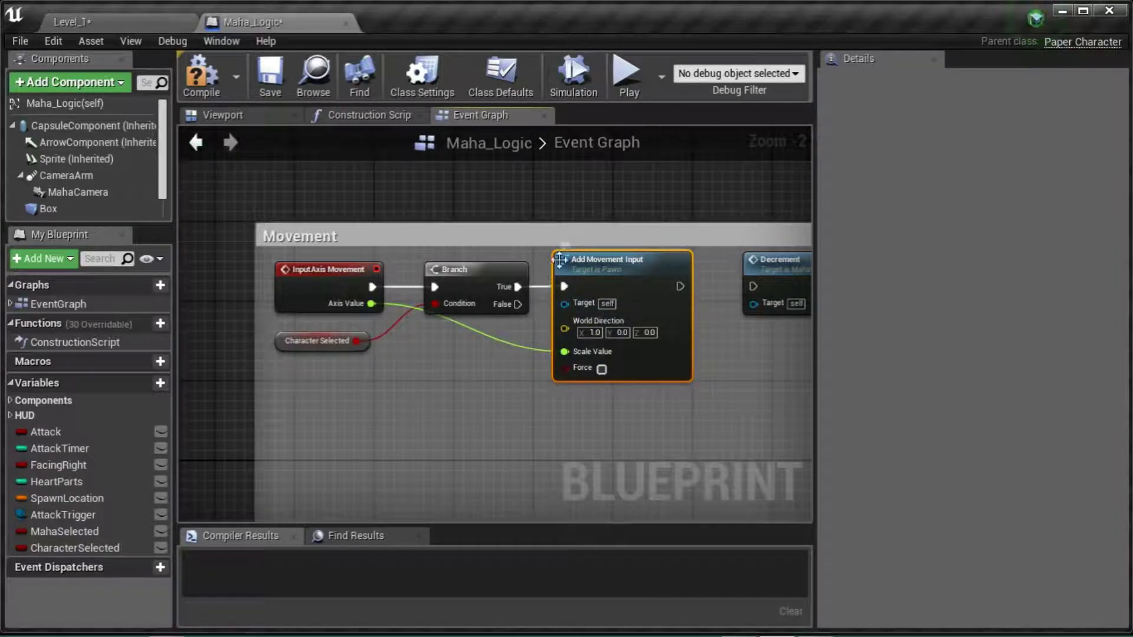
pyautogui.moveTo(637, 447)
pyautogui.mouseDown(button='right')
pyautogui.moveTo(491, 438)
pyautogui.moveTo(640, 436)
pyautogui.mouseUp(button='right')
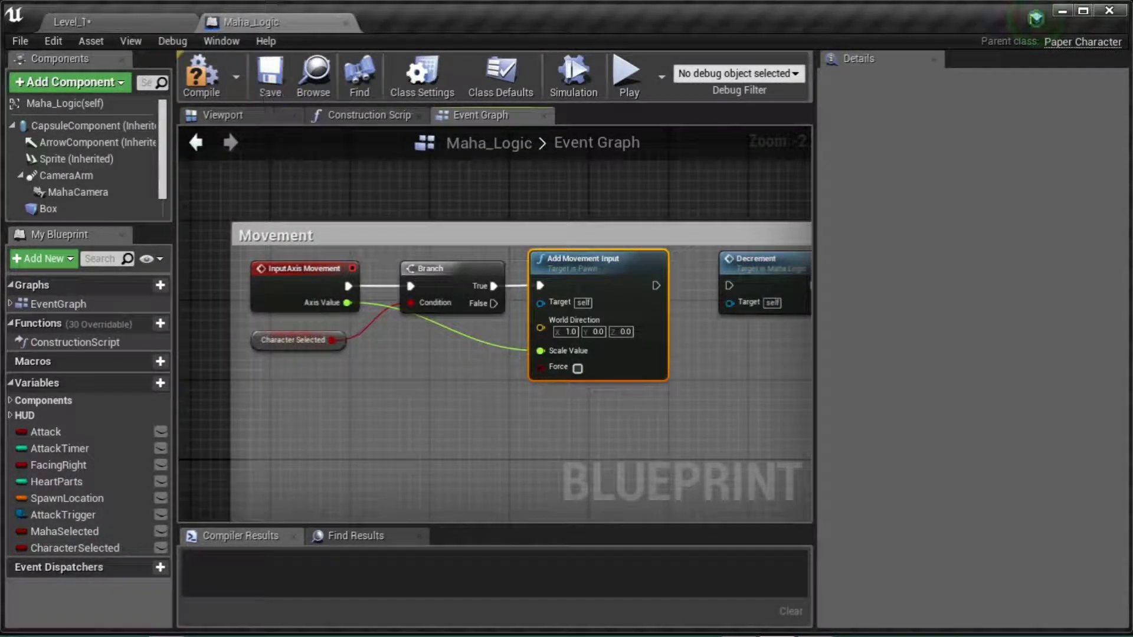
# Play Level_1 in the viewport with Maha, test moving her right and left repeatedly, and end the play session
pyautogui.click(111, 19)
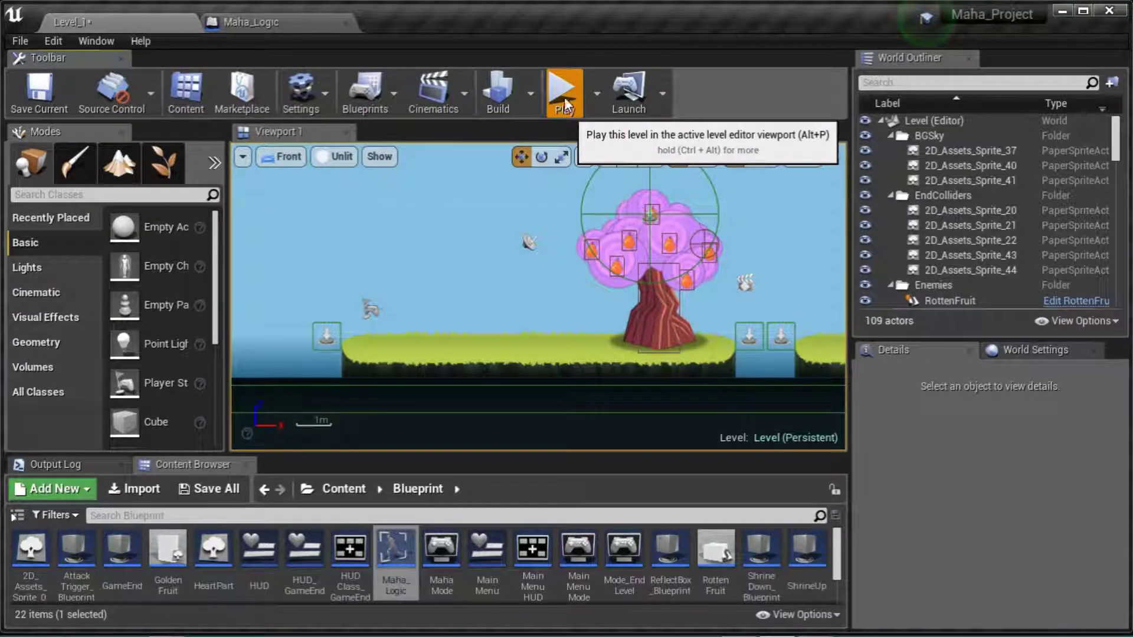
pyautogui.hotkey('alt', 'p')
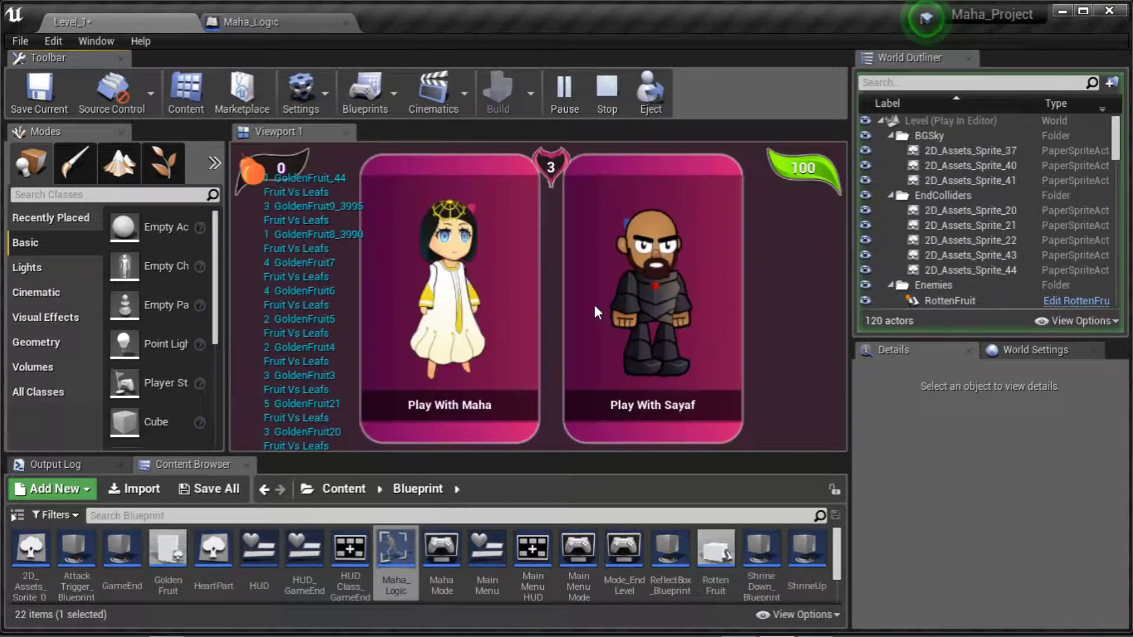
pyautogui.click(514, 406)
pyautogui.press('d')
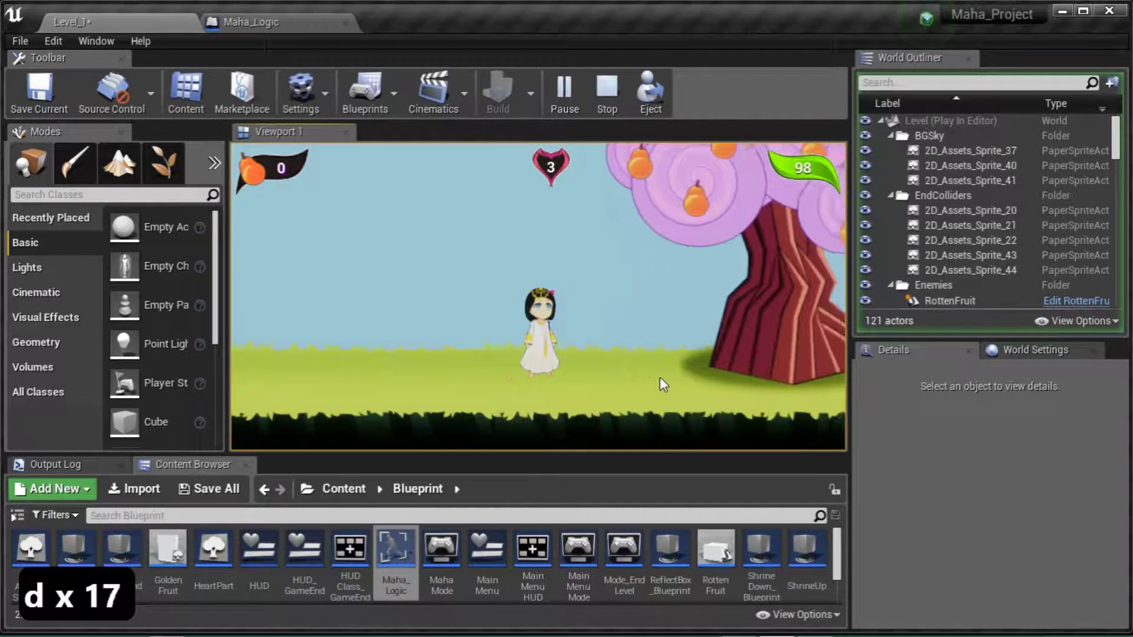
pyautogui.press('a')
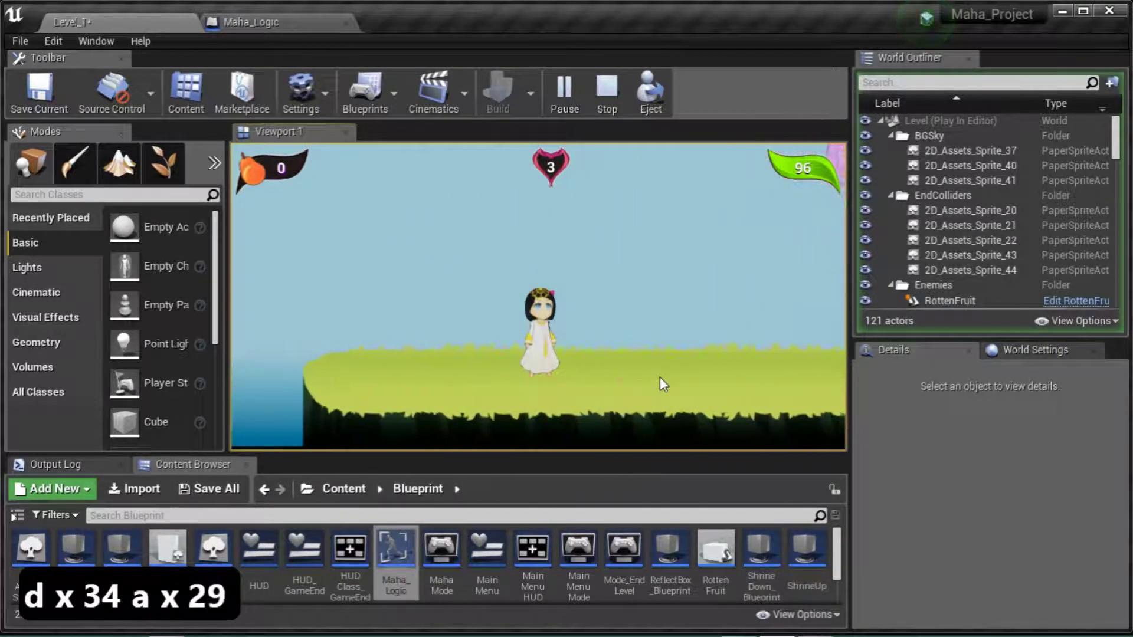
pyautogui.press('d')
pyautogui.press('a')
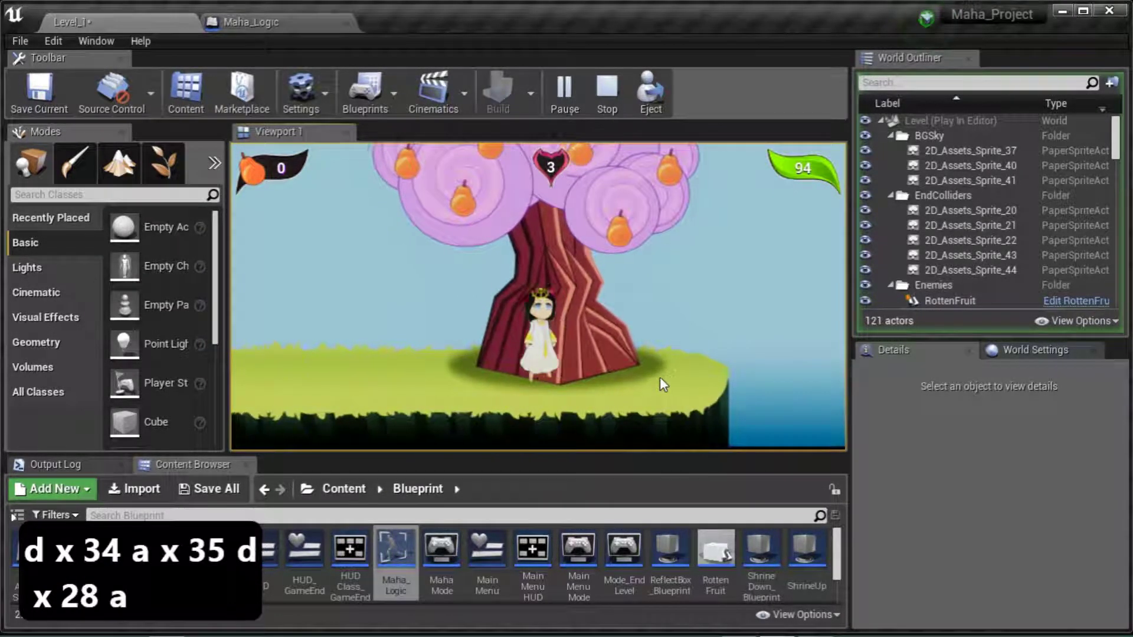
pyautogui.press('d')
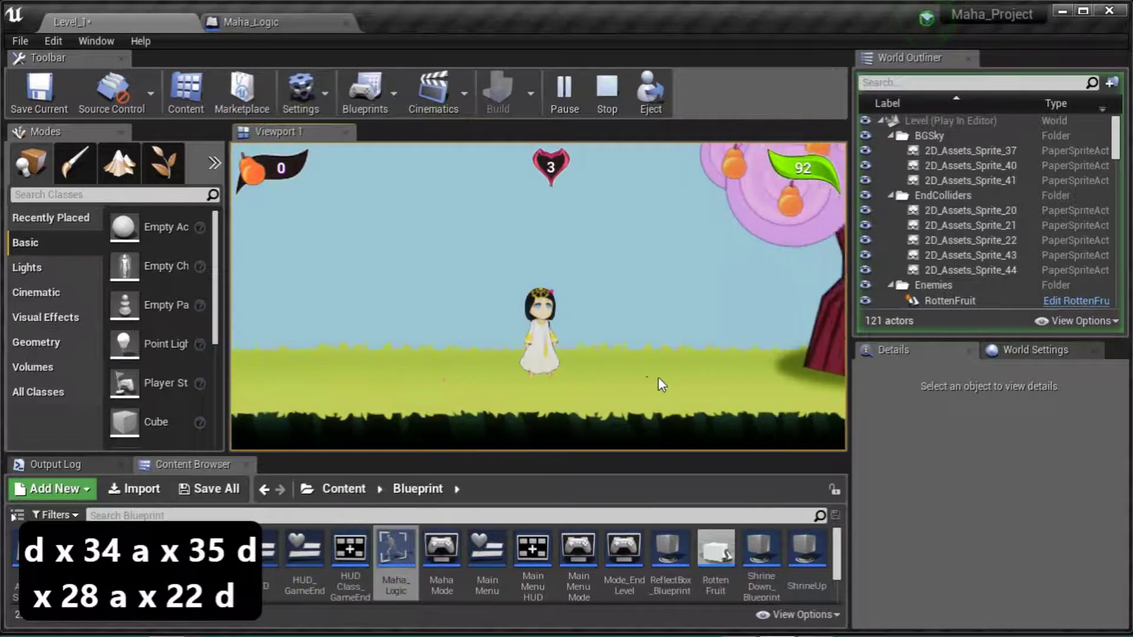
pyautogui.press('a')
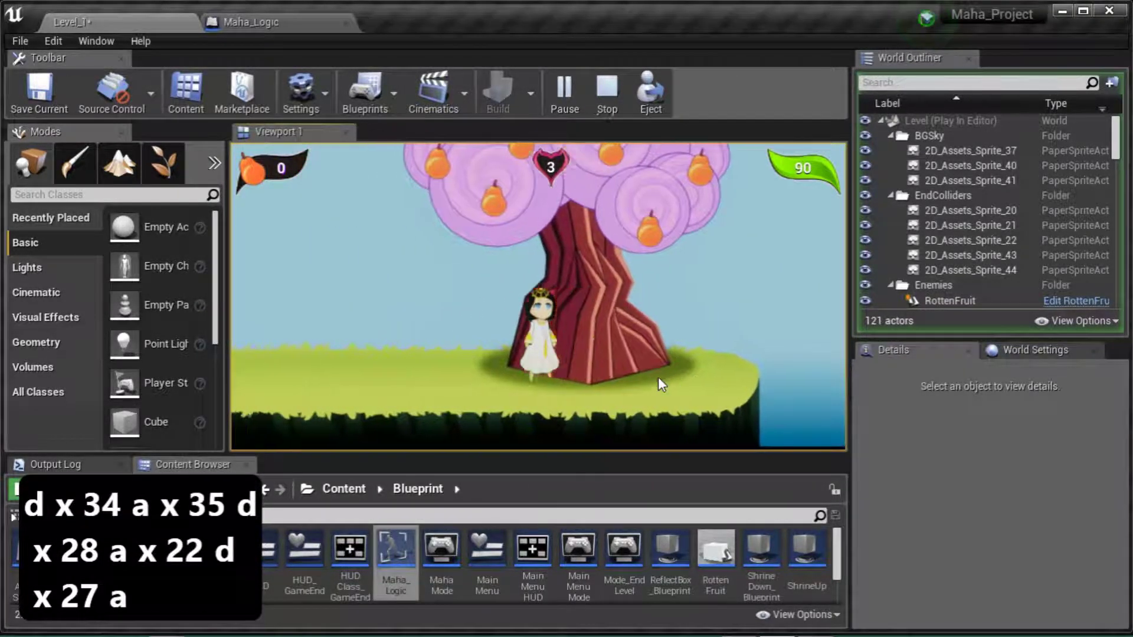
pyautogui.press('d')
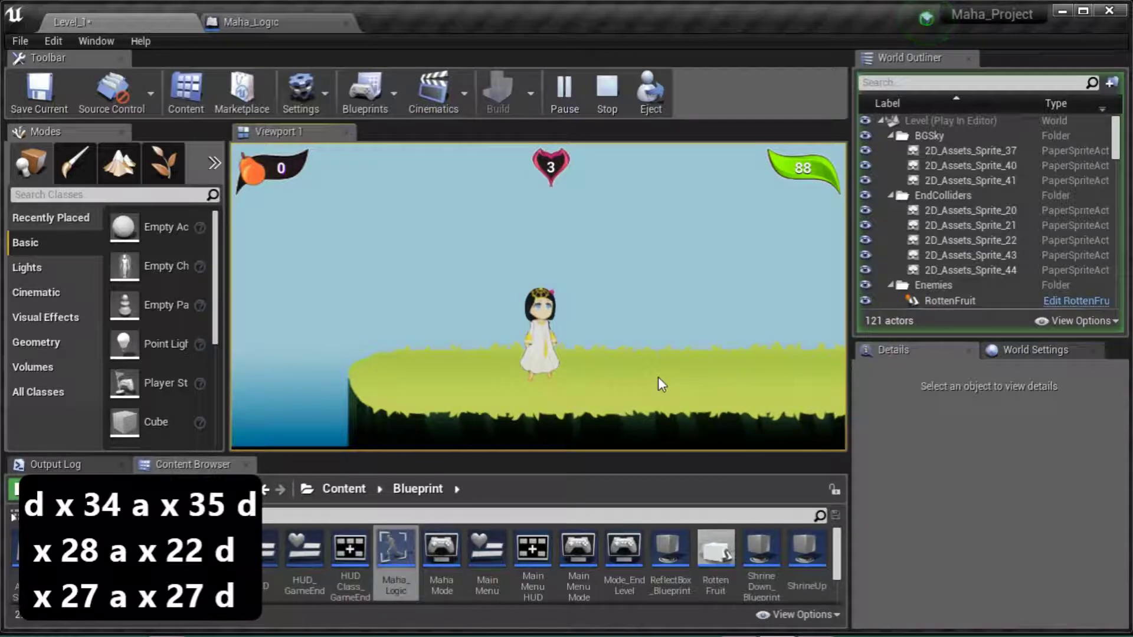
pyautogui.press('a')
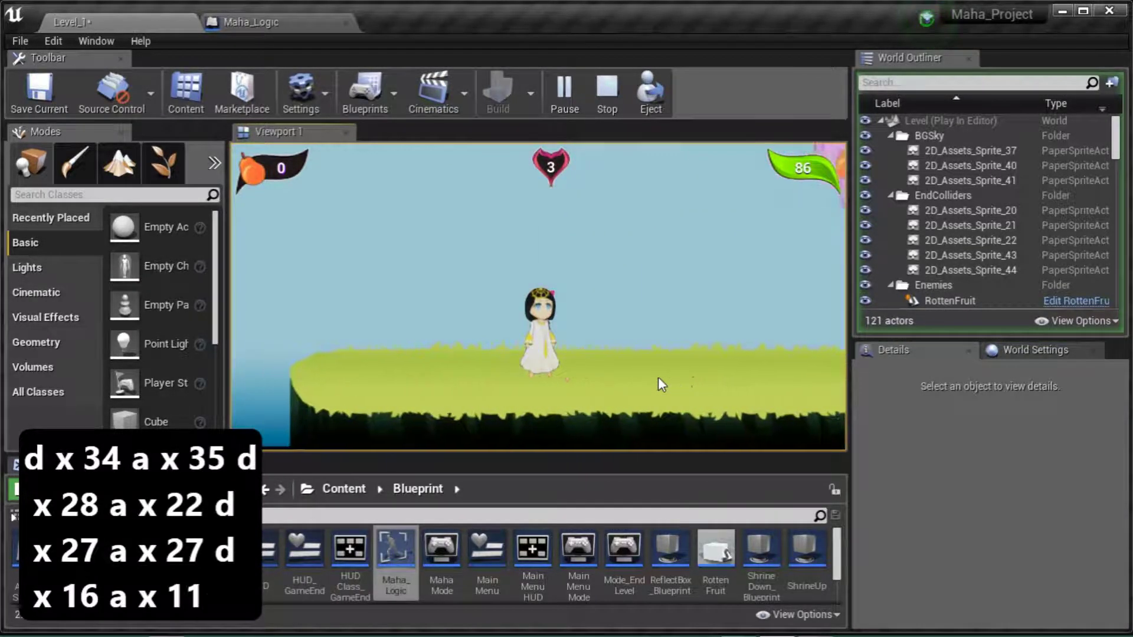
pyautogui.press('d')
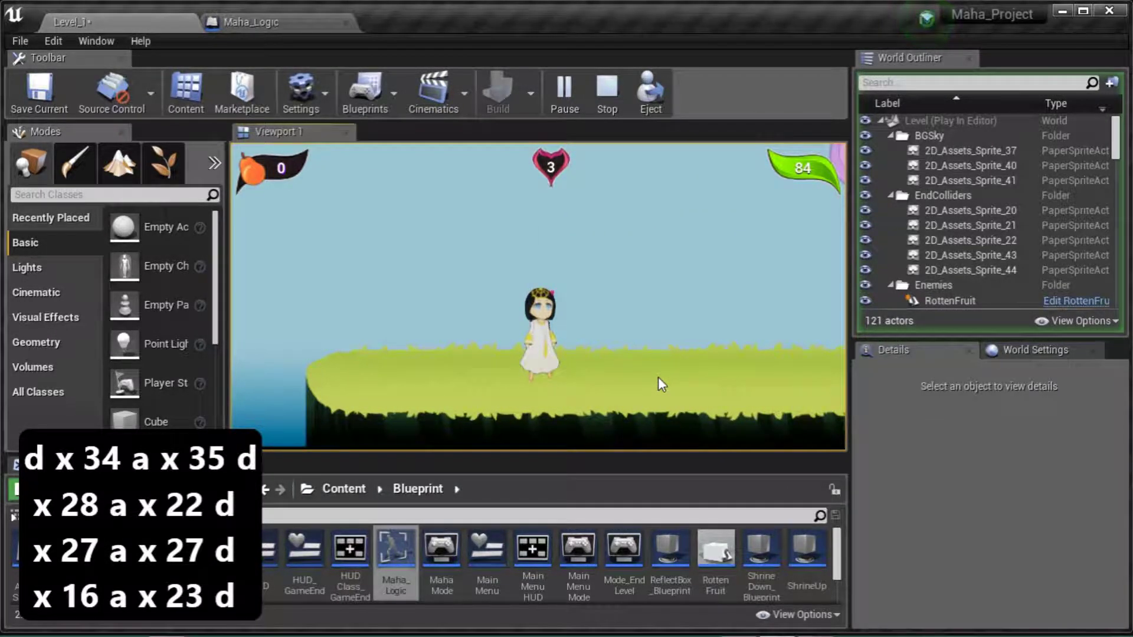
pyautogui.press('Escape')
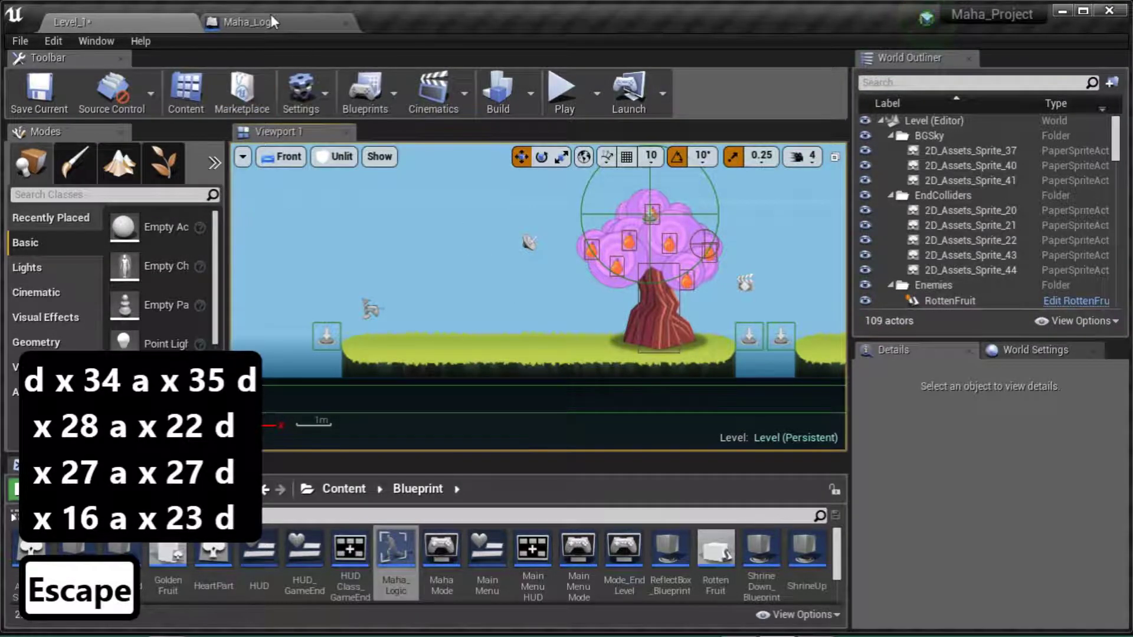
# Examine the UpdateAnimation event and the Animation section it triggers in the Maha_Logic Event Graph
pyautogui.click(271, 16)
pyautogui.scroll(-1, 694, 408)
pyautogui.moveTo(693, 408); pyautogui.dragTo(479, 358, button='right')
pyautogui.moveTo(632, 345); pyautogui.dragTo(524, 276)
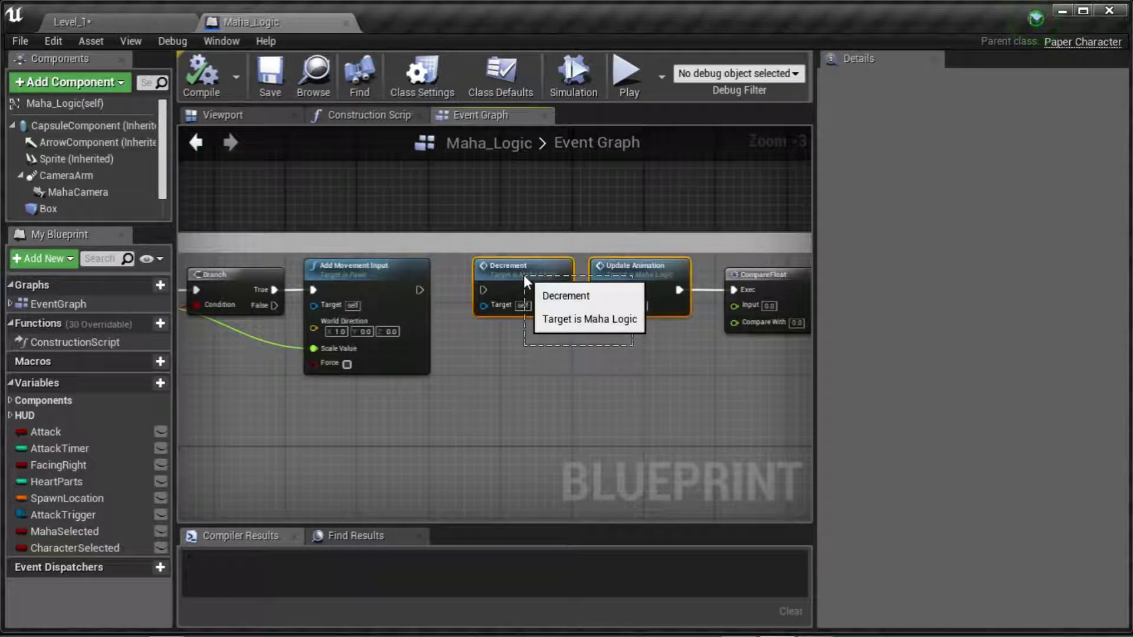
pyautogui.click(626, 271)
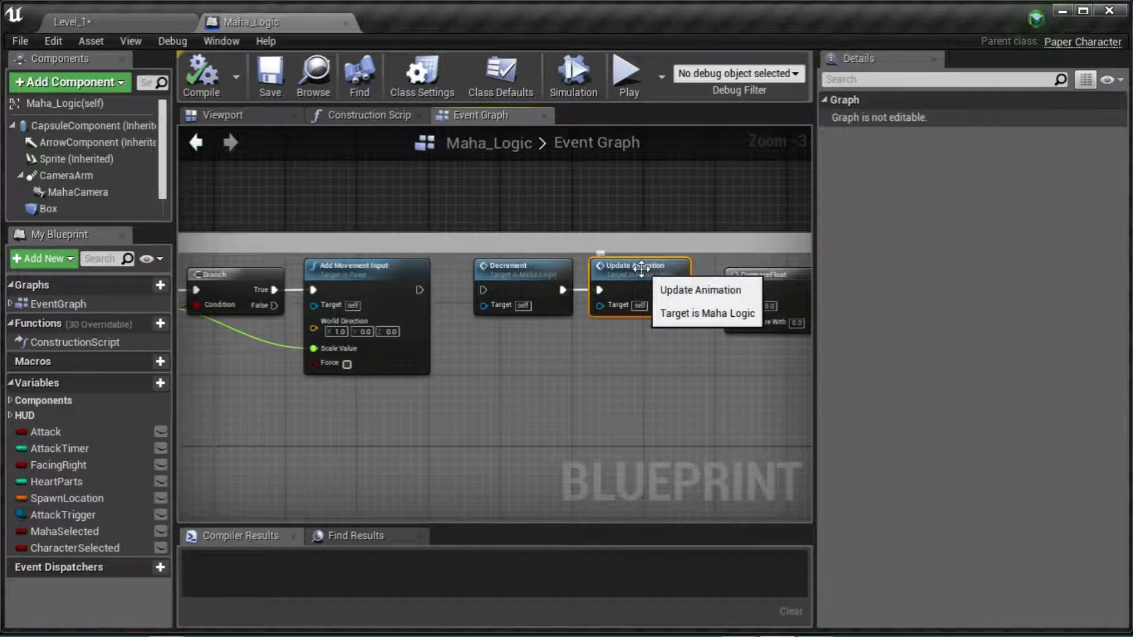
pyautogui.doubleClick(629, 269)
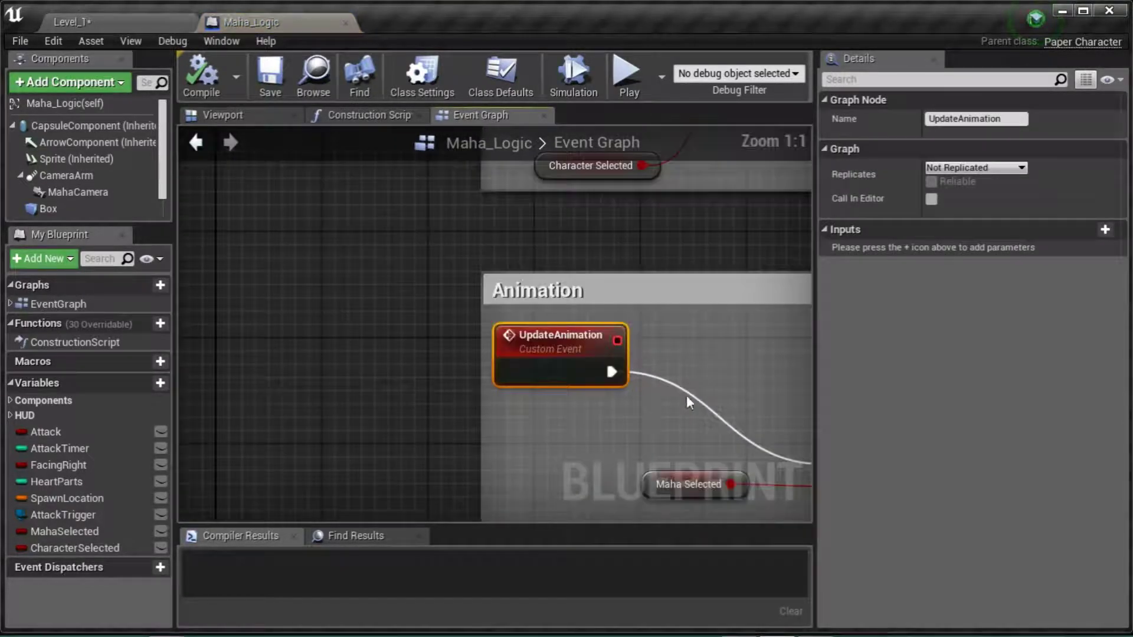
pyautogui.moveTo(692, 349); pyautogui.dragTo(359, 270, button='right')
pyautogui.scroll(-3, 402, 301)
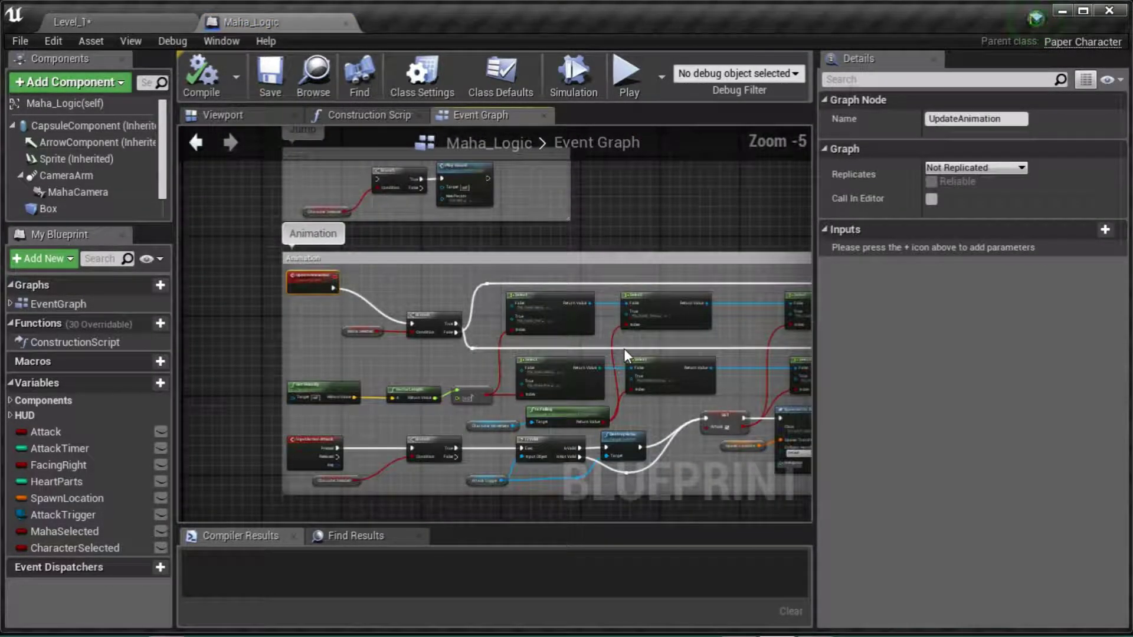
pyautogui.scroll(-1, 624, 348)
pyautogui.moveTo(655, 288); pyautogui.dragTo(530, 236, button='right')
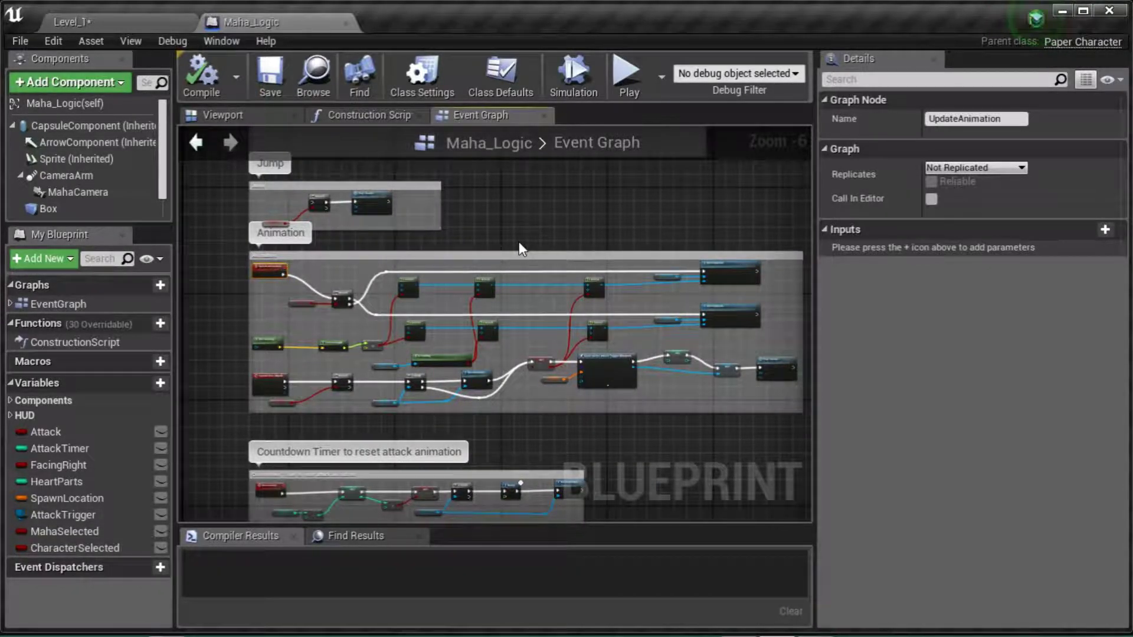
pyautogui.moveTo(513, 252); pyautogui.dragTo(482, 434, button='right')
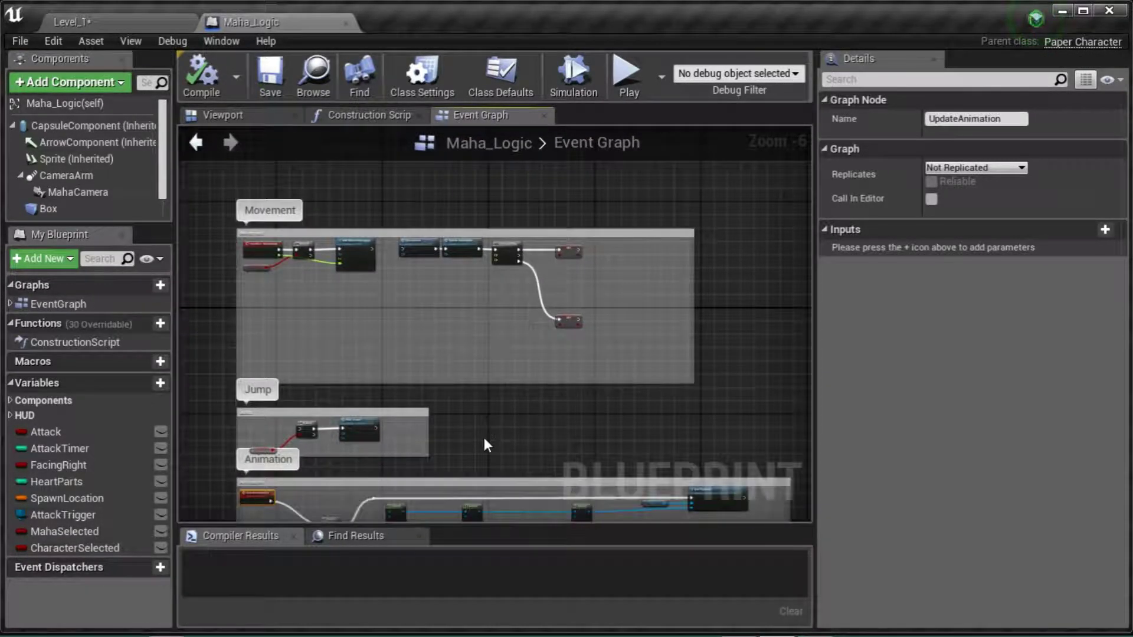
# Connect the execution output of Add Movement Input to the Decrement node's input in the Movement section
pyautogui.scroll(5, 378, 250)
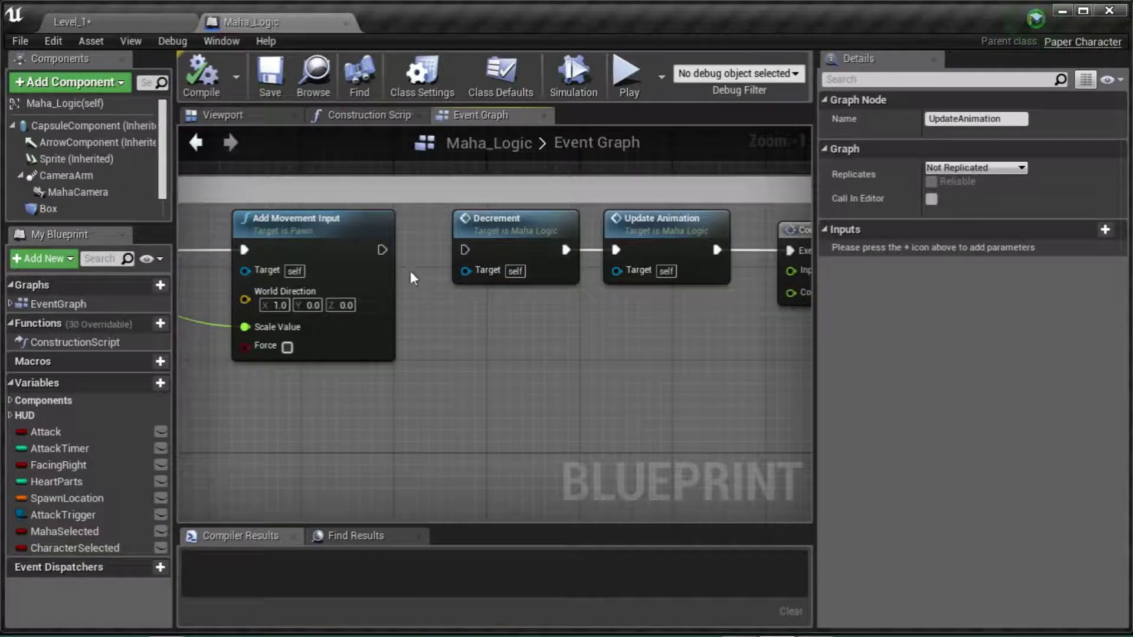
pyautogui.moveTo(420, 326); pyautogui.dragTo(471, 383, button='right')
pyautogui.moveTo(561, 286); pyautogui.dragTo(550, 285)
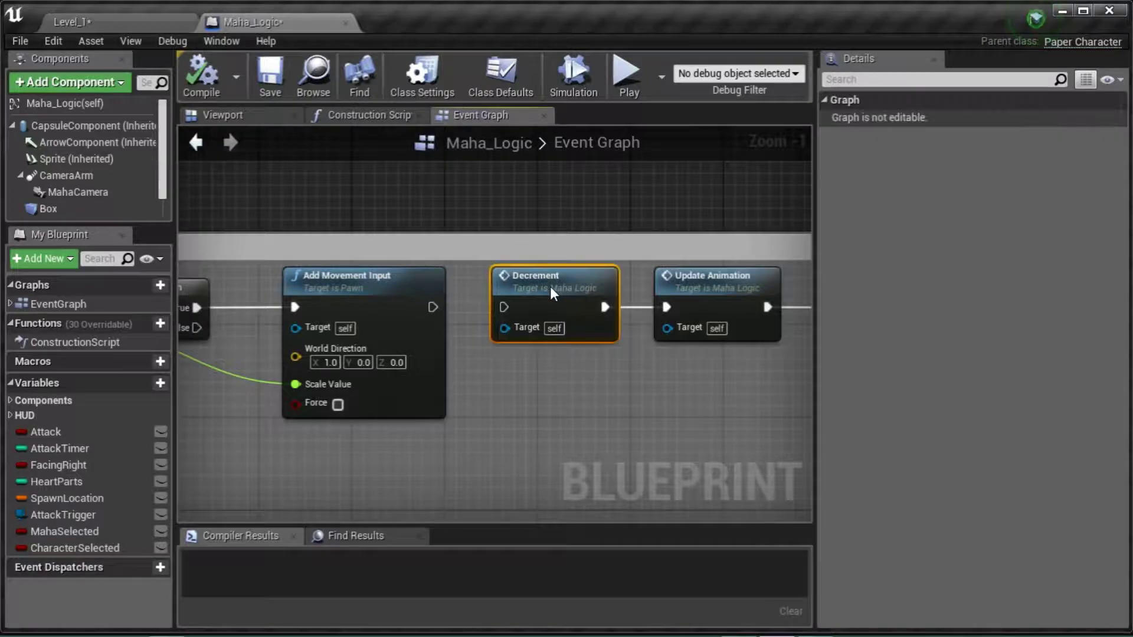
pyautogui.moveTo(431, 307); pyautogui.dragTo(508, 306)
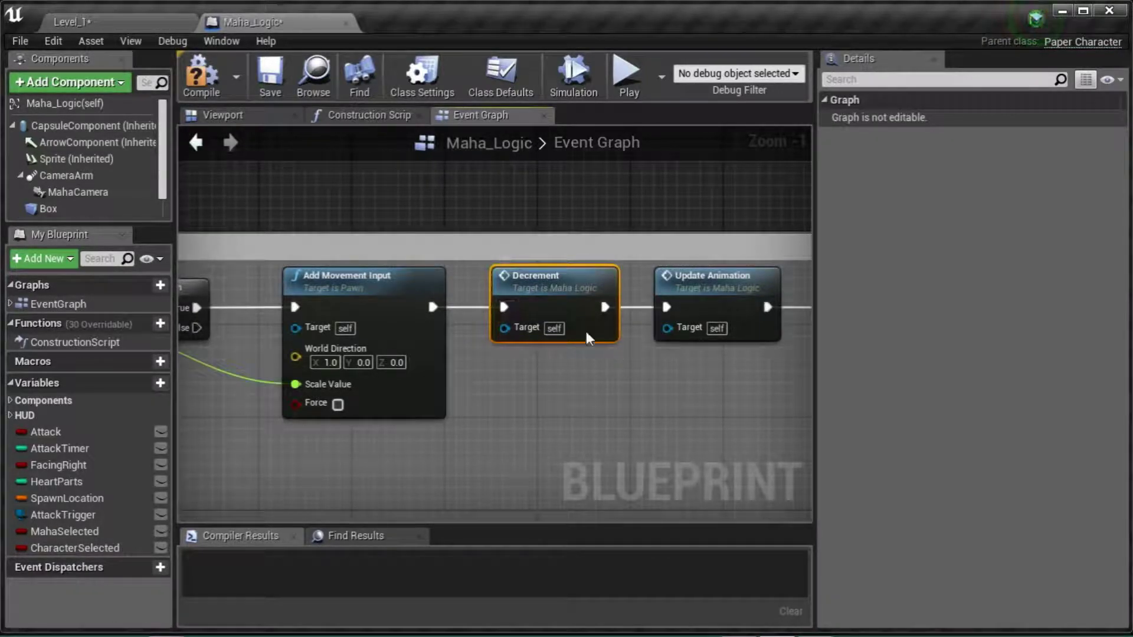
# Look at the Decrement custom event in the attack animation countdown timer section and return to the Movement nodes
pyautogui.doubleClick(568, 291)
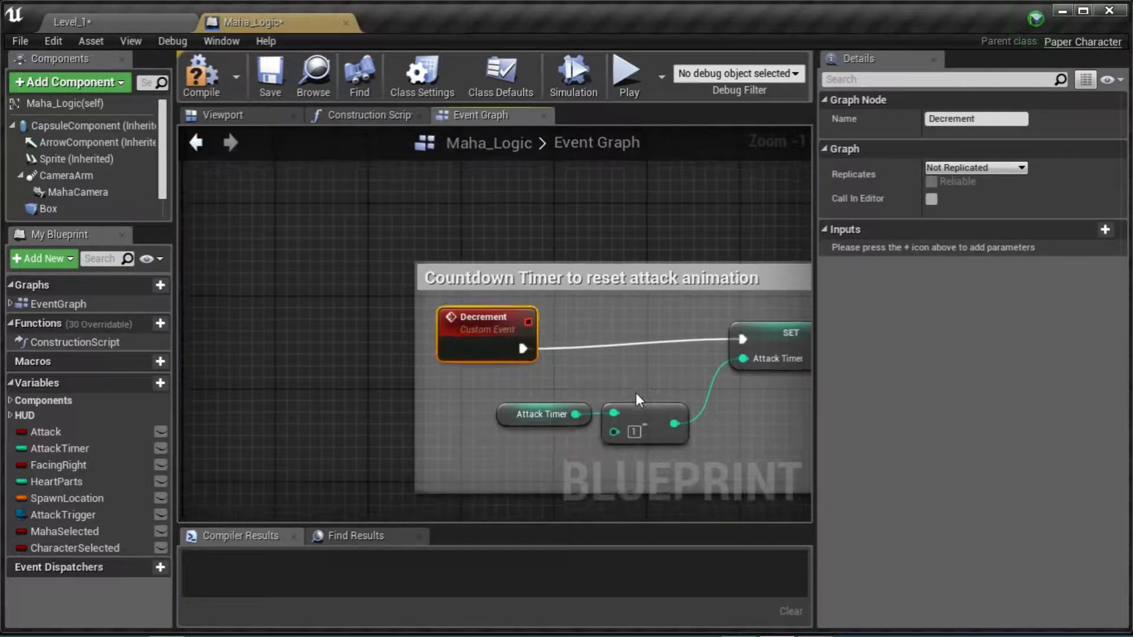
pyautogui.scroll(-5, 627, 386)
pyautogui.moveTo(553, 298)
pyautogui.mouseDown(button='right')
pyautogui.moveTo(356, 479)
pyautogui.moveTo(342, 512)
pyautogui.mouseUp(button='right')
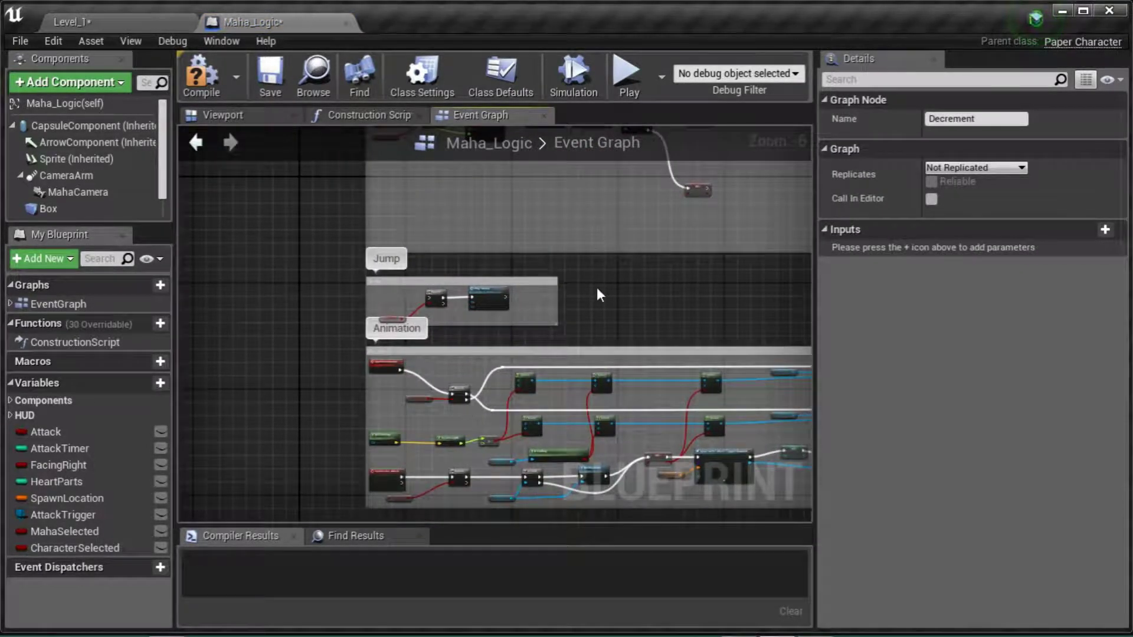
pyautogui.moveTo(598, 291); pyautogui.dragTo(499, 531, button='right')
pyautogui.scroll(3, 451, 401)
pyautogui.scroll(2, 451, 404)
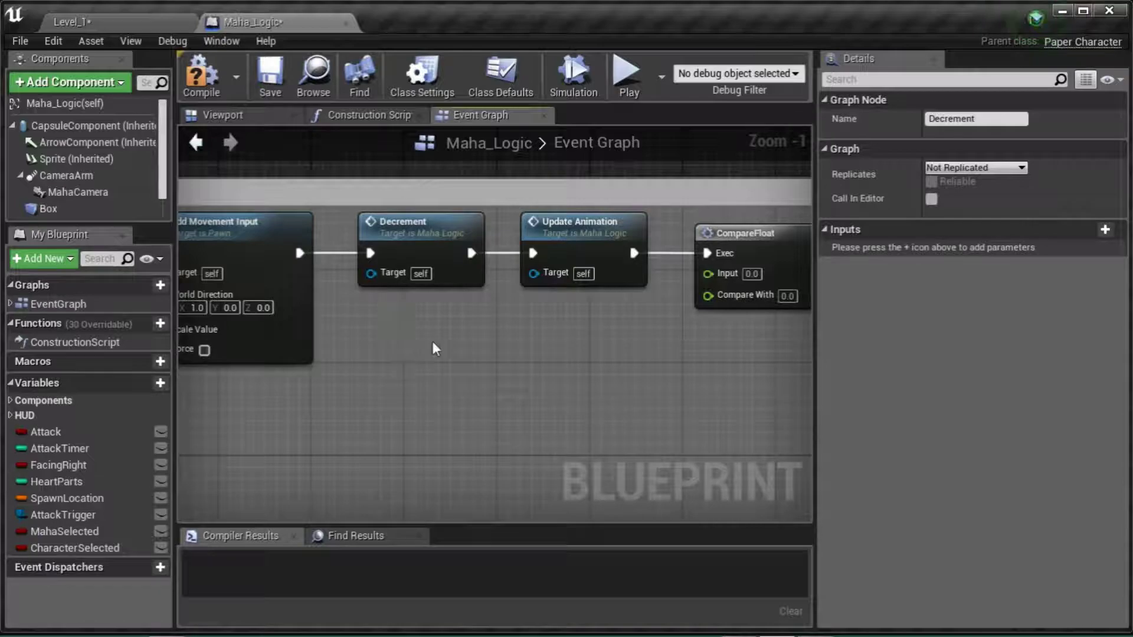
# Save the Maha_Logic blueprint and start playing Level_1 in the viewport with Sayaf
pyautogui.click(282, 72)
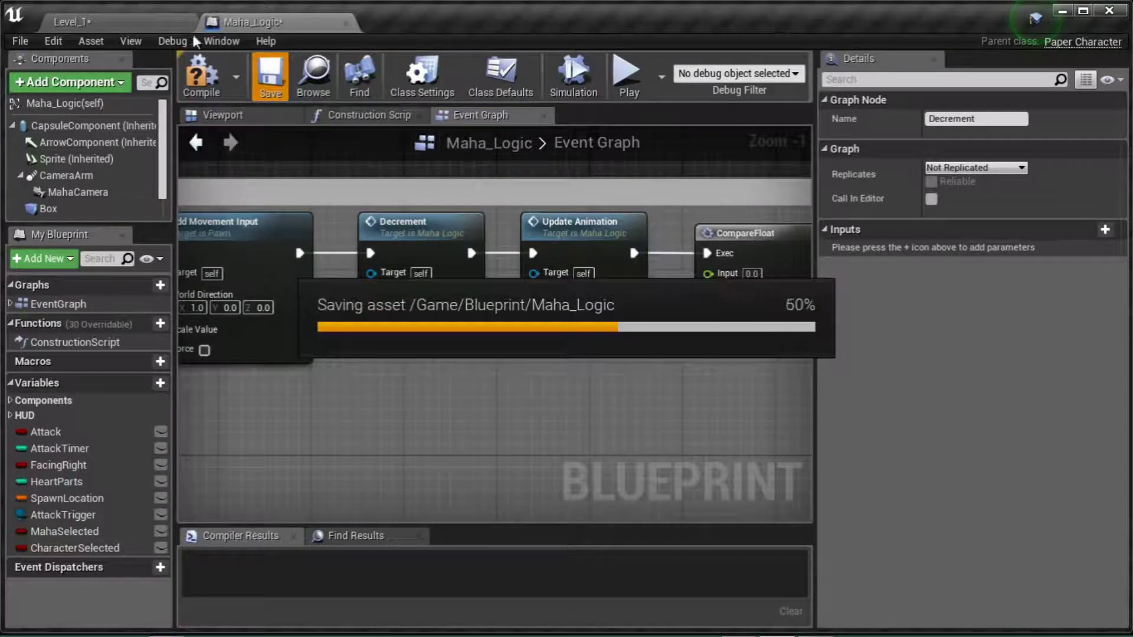
pyautogui.click(131, 25)
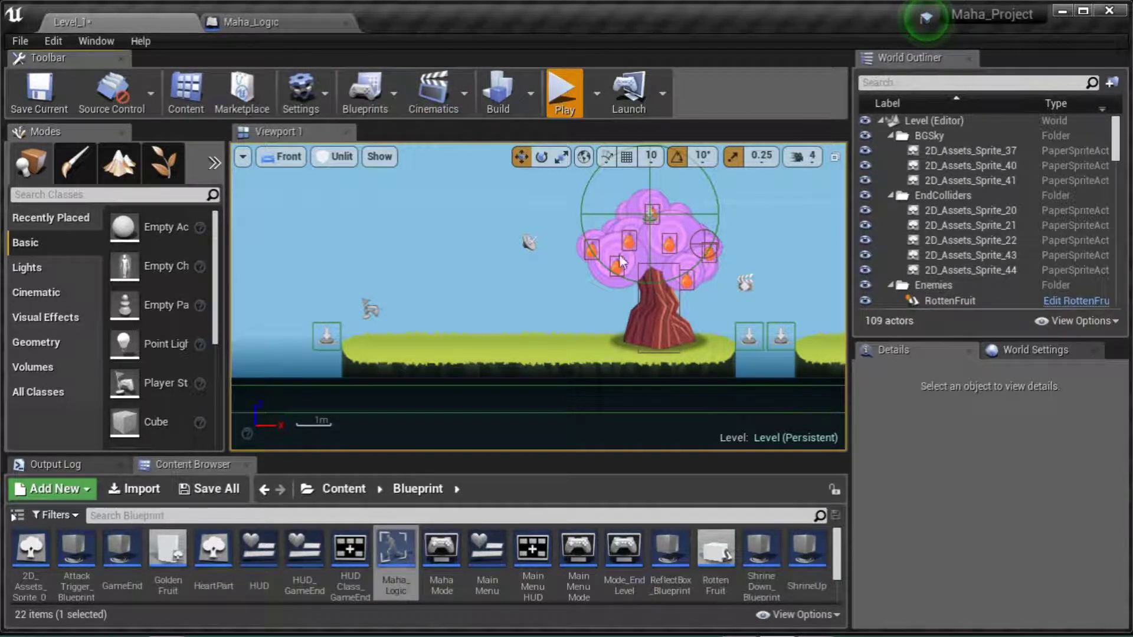
pyautogui.hotkey('alt', 'p')
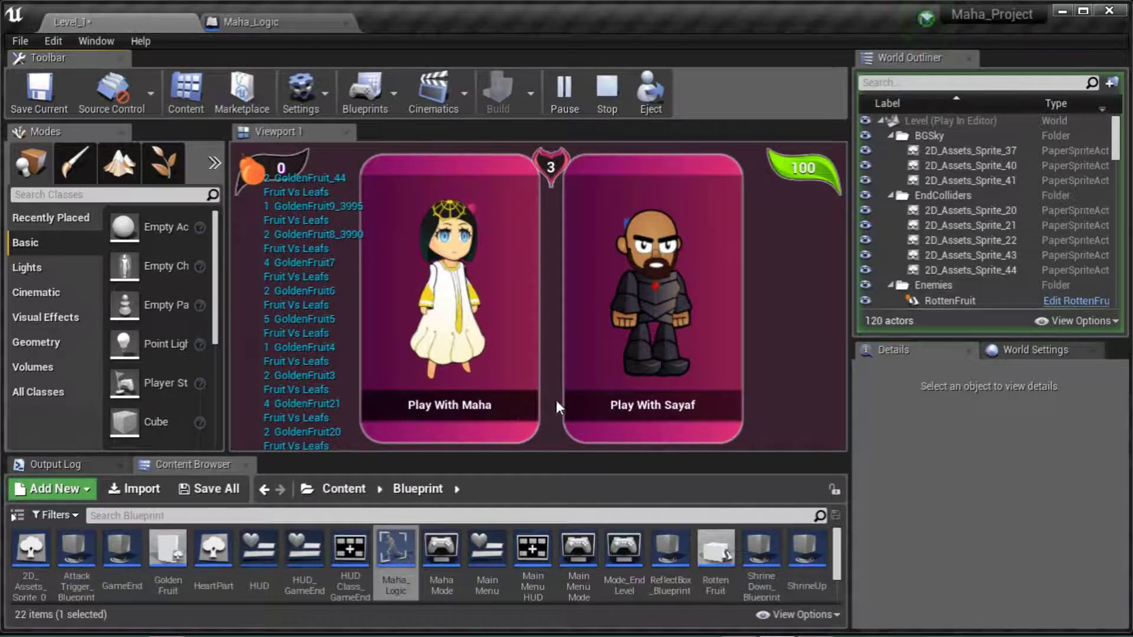
pyautogui.click(629, 401)
# Test moving Sayaf right and left and jumping in the level, and end the play session
pyautogui.press('d')
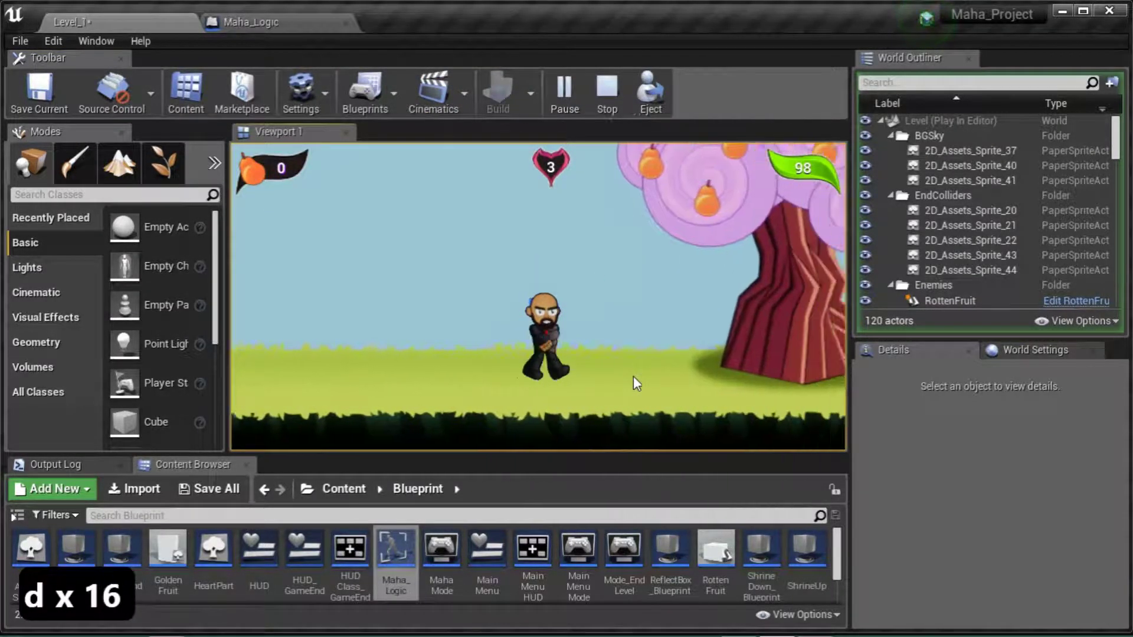
pyautogui.press('a')
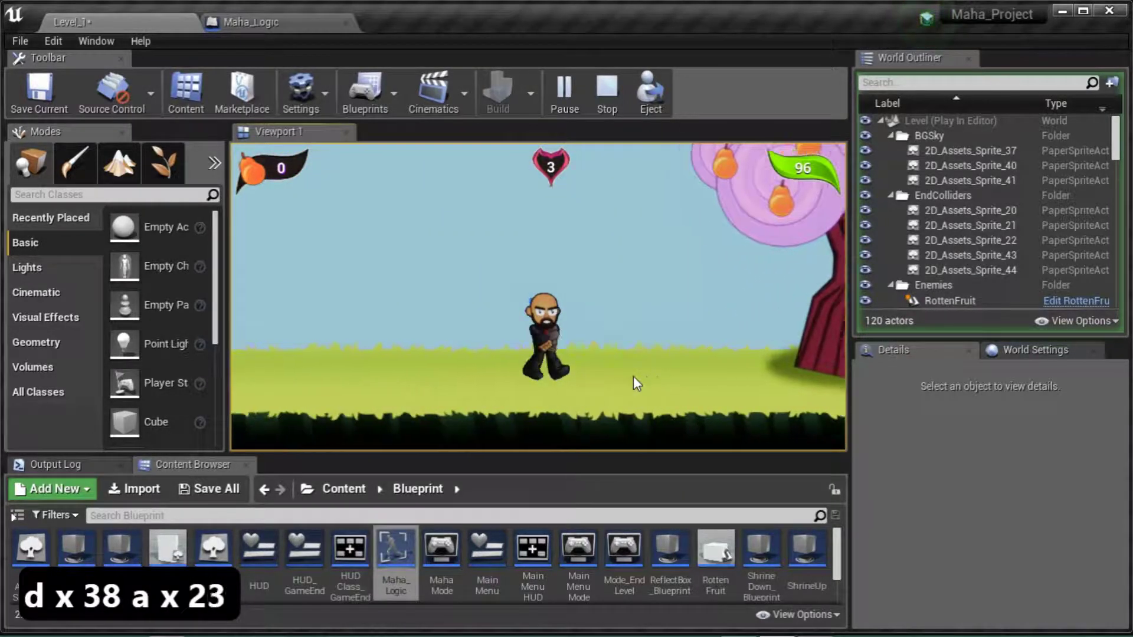
pyautogui.press('d')
pyautogui.press('w')
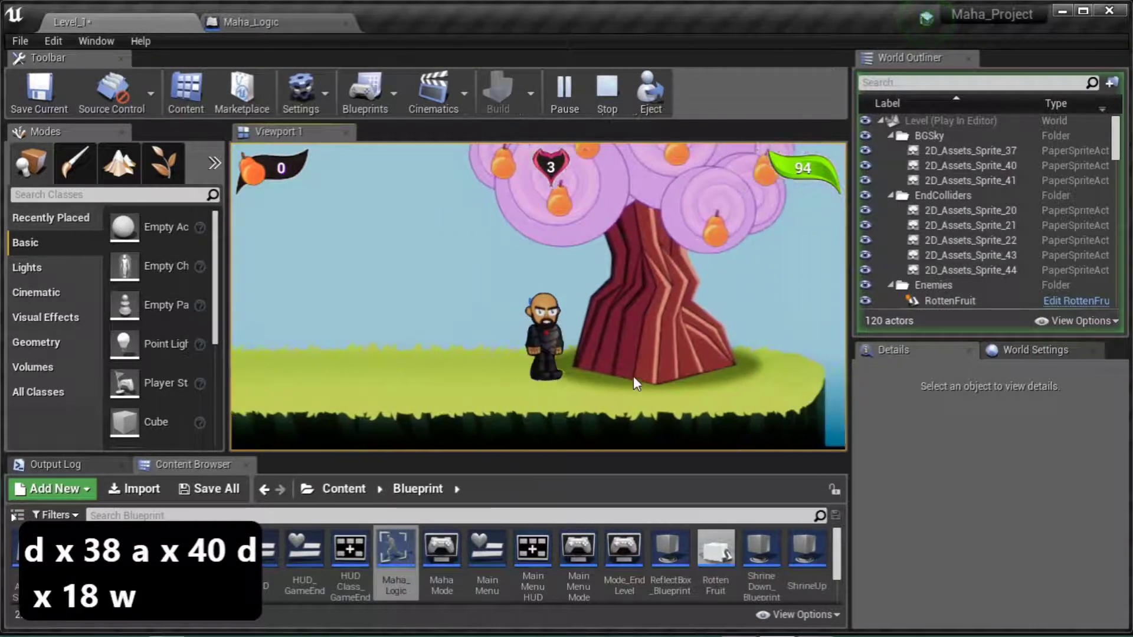
pyautogui.press('w')
pyautogui.press('d')
pyautogui.press('a')
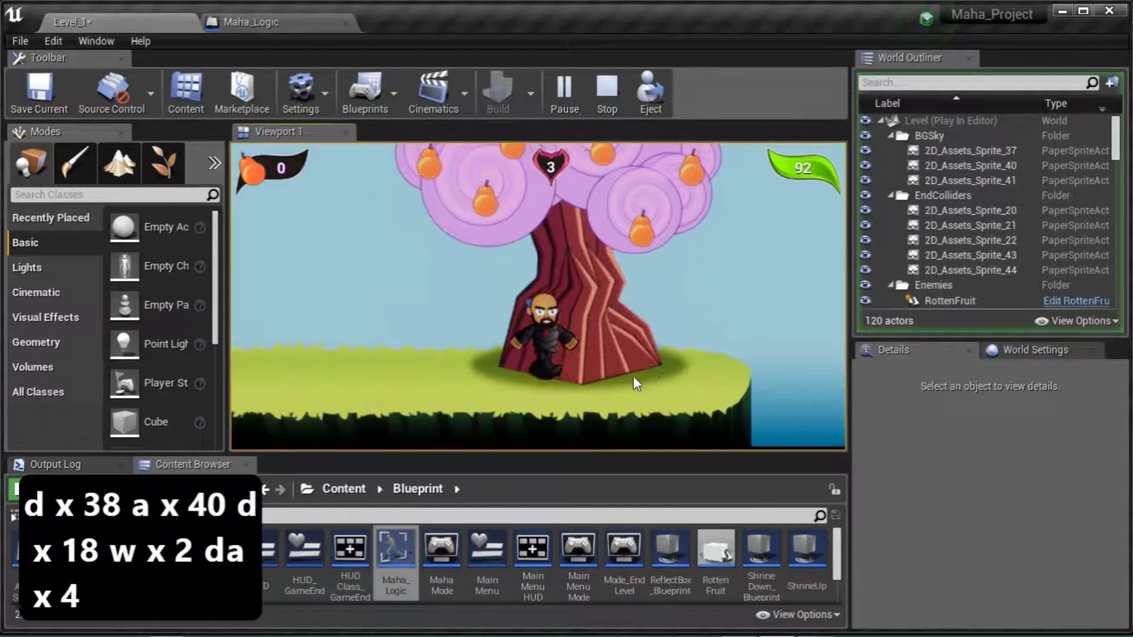
pyautogui.press('d')
pyautogui.press('a')
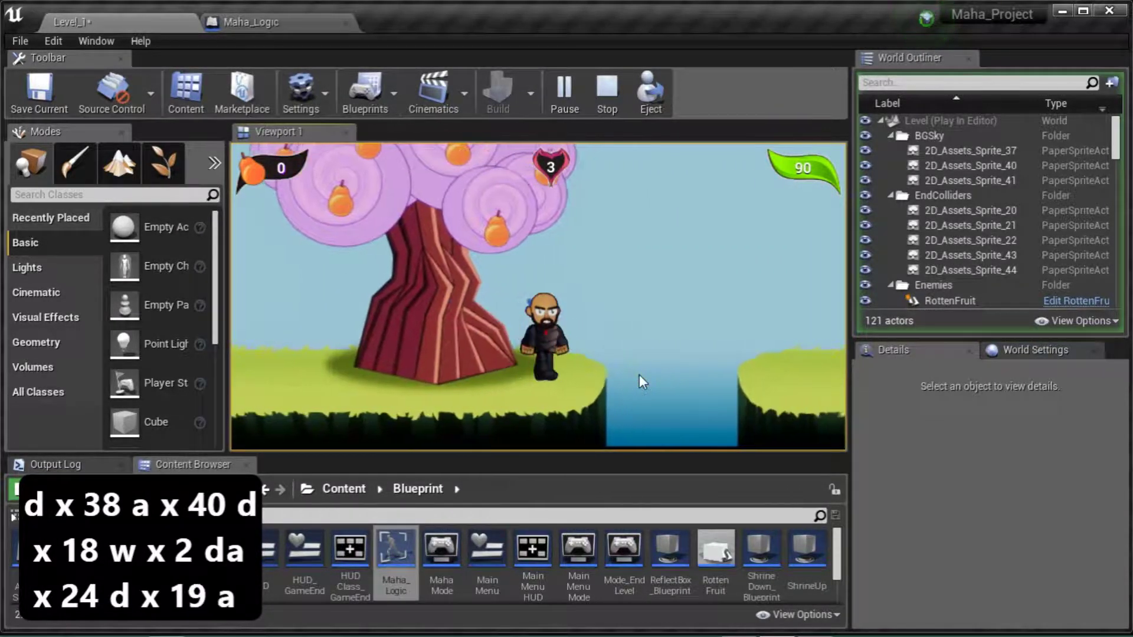
pyautogui.press('a')
pyautogui.press('Escape')
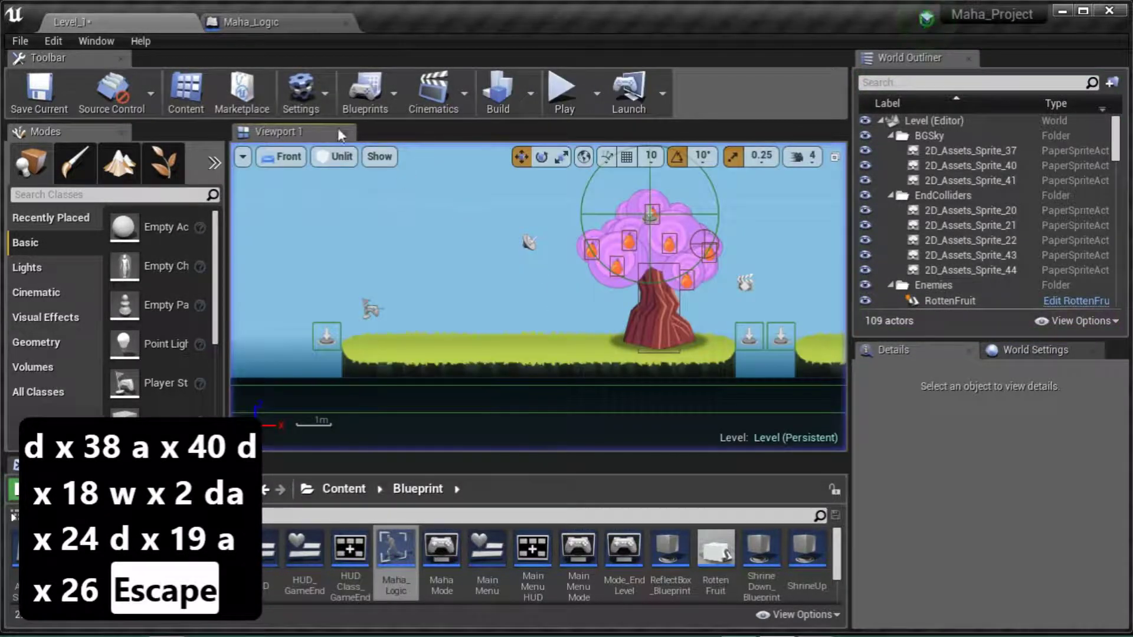
# Look over the CompareFloat node and the two Facing Right SET nodes in the Maha_Logic Movement section
pyautogui.click(263, 24)
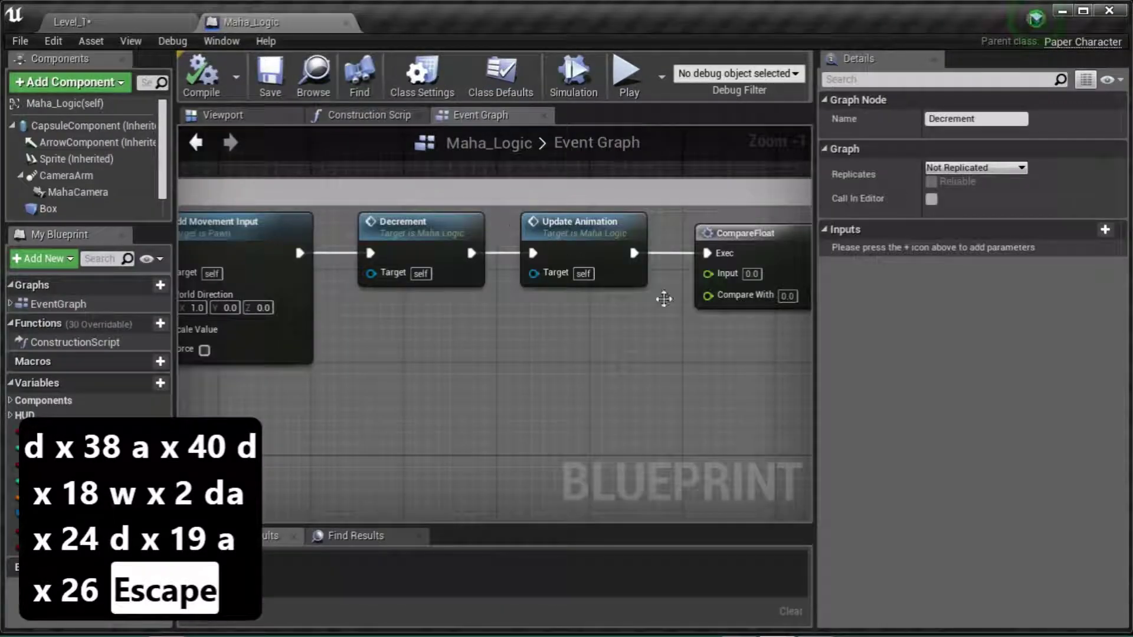
pyautogui.moveTo(715, 364); pyautogui.dragTo(282, 293, button='right')
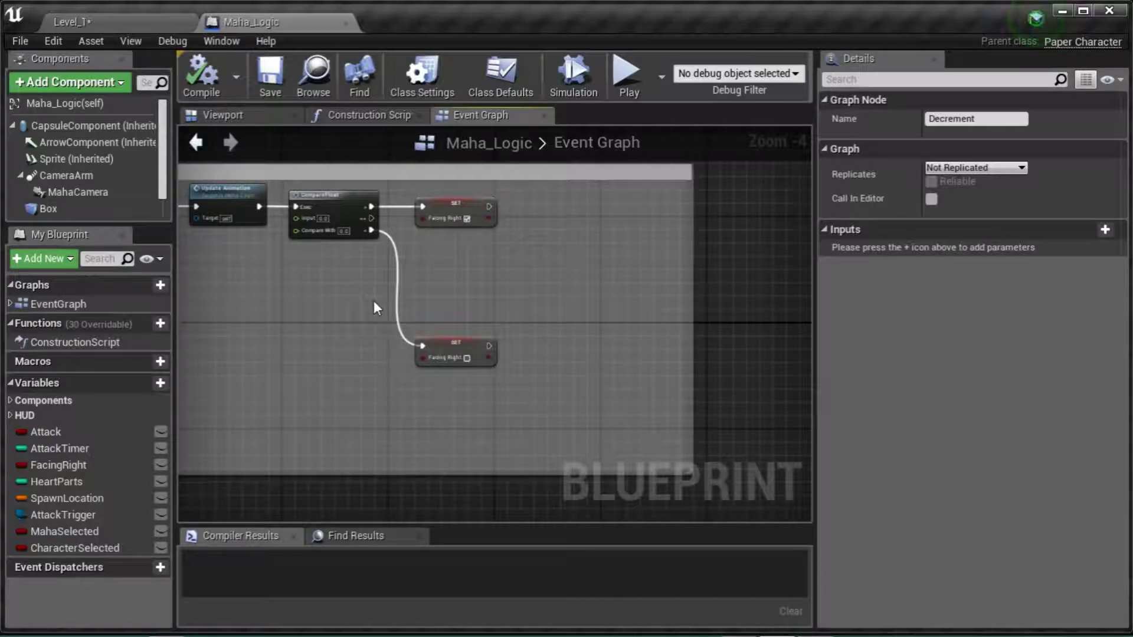
# In Level_1, select the RottenFruit enemy and set its Z rotation to 180 degrees
pyautogui.click(155, 24)
pyautogui.moveTo(764, 295); pyautogui.dragTo(434, 324, button='right')
pyautogui.scroll(2, 459, 345)
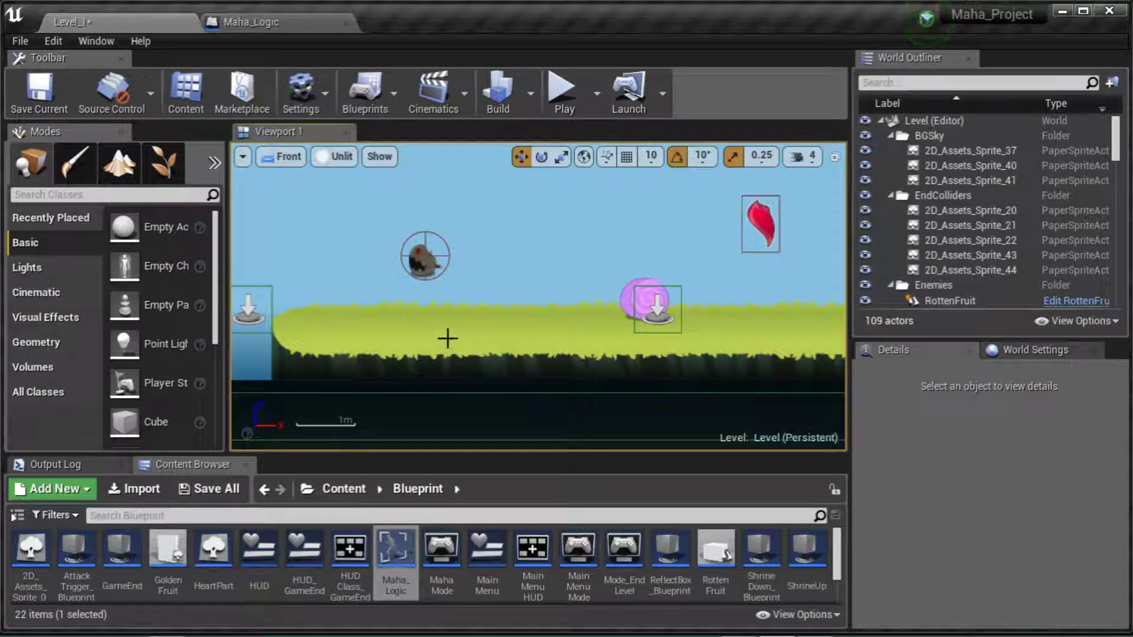
pyautogui.click(425, 260)
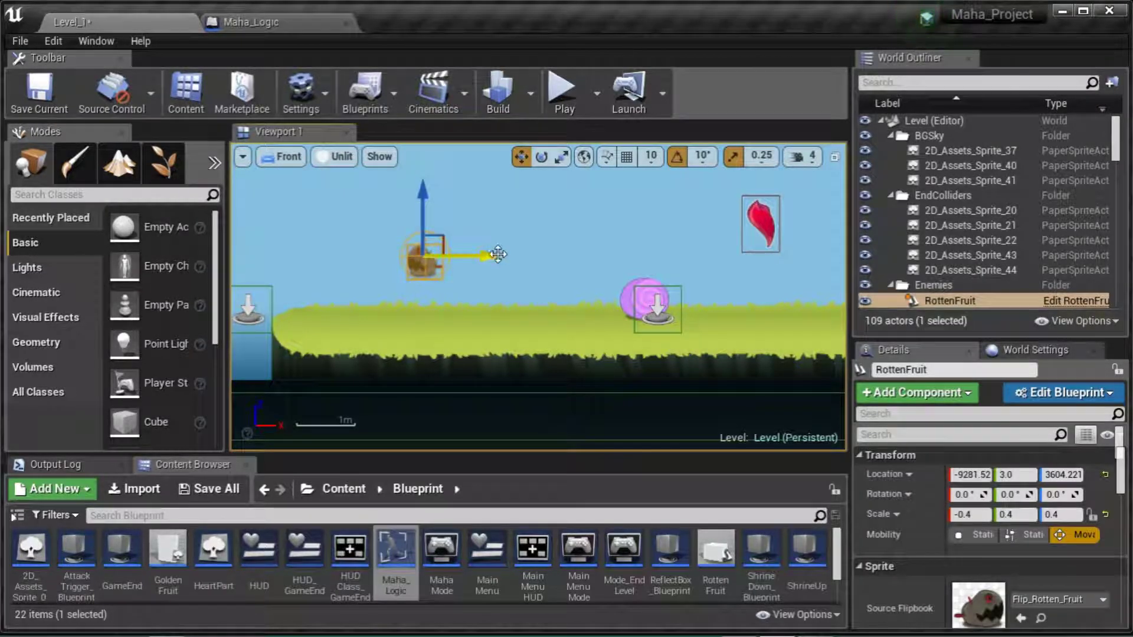
pyautogui.click(1057, 494)
pyautogui.write('180')
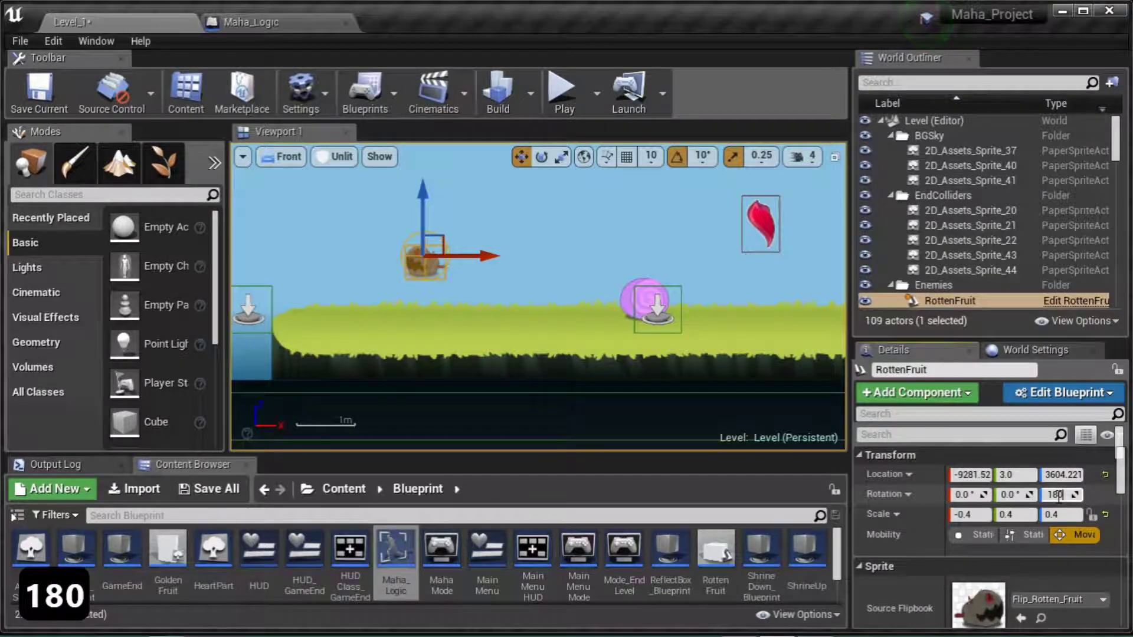
pyautogui.press('Return')
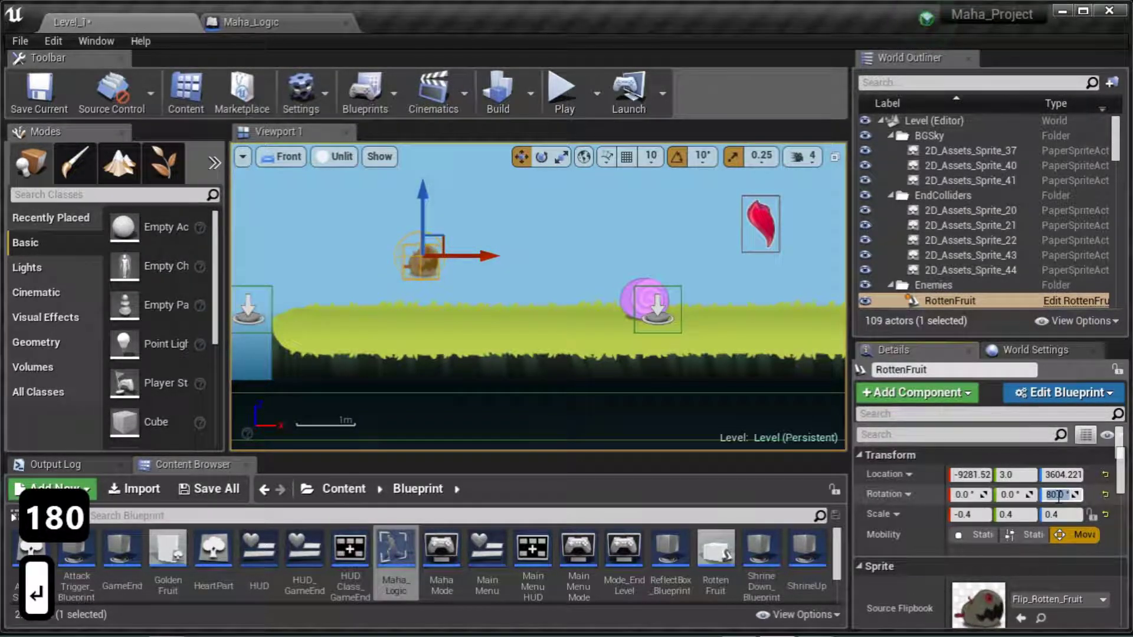
# Reset the RottenFruit enemy's Z rotation to 0 degrees
pyautogui.press('BackSpace')
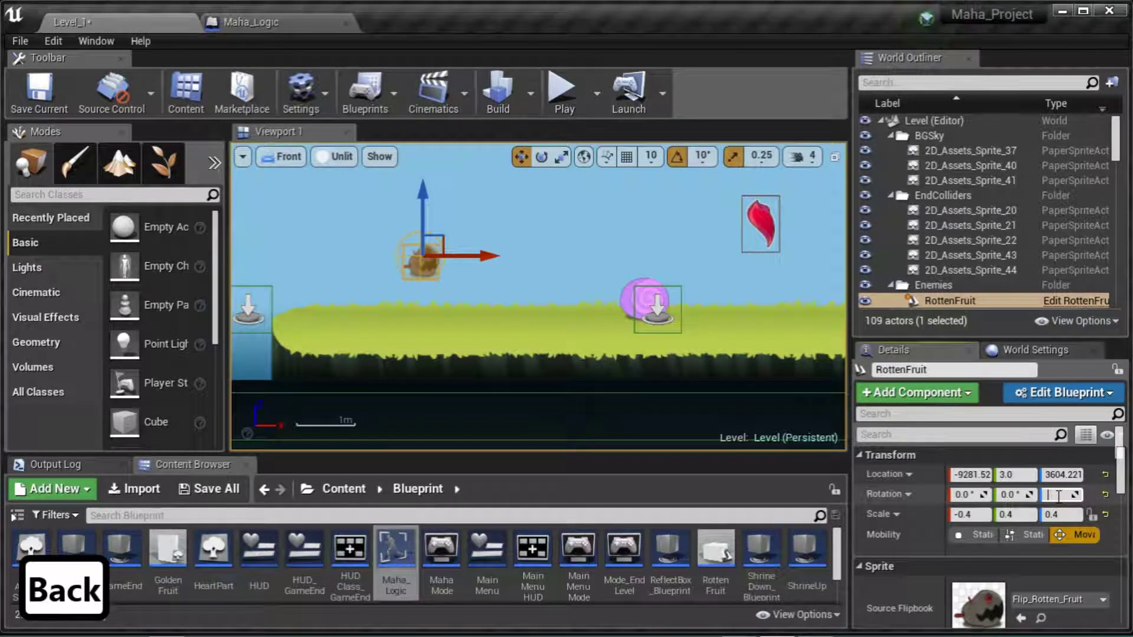
pyautogui.write('80')
pyautogui.press('Return')
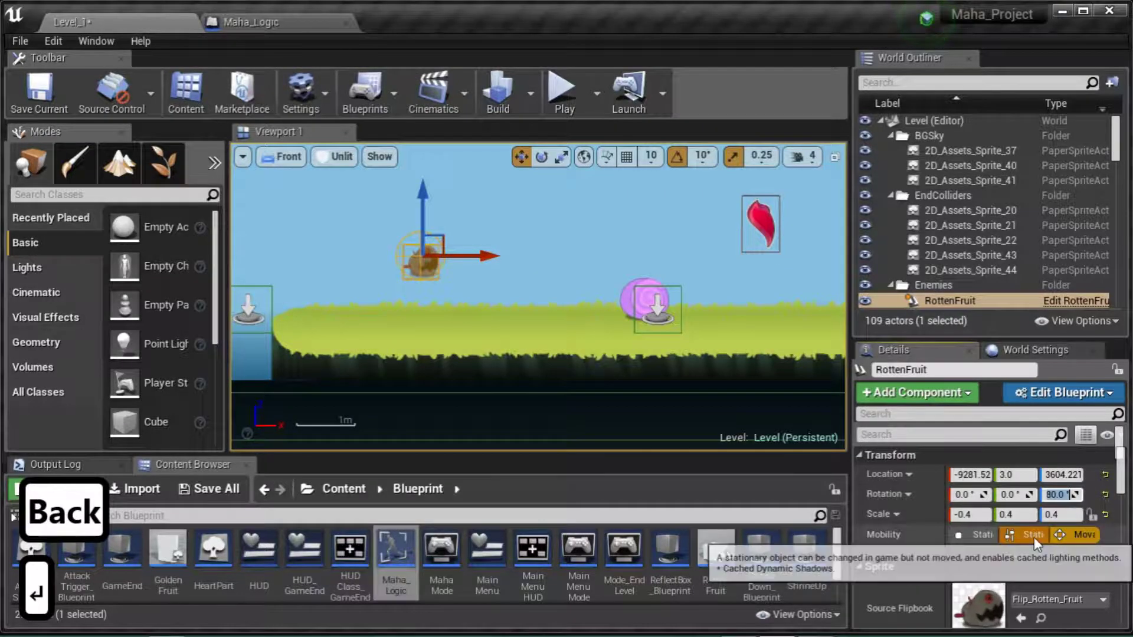
pyautogui.write('0')
pyautogui.press('Return')
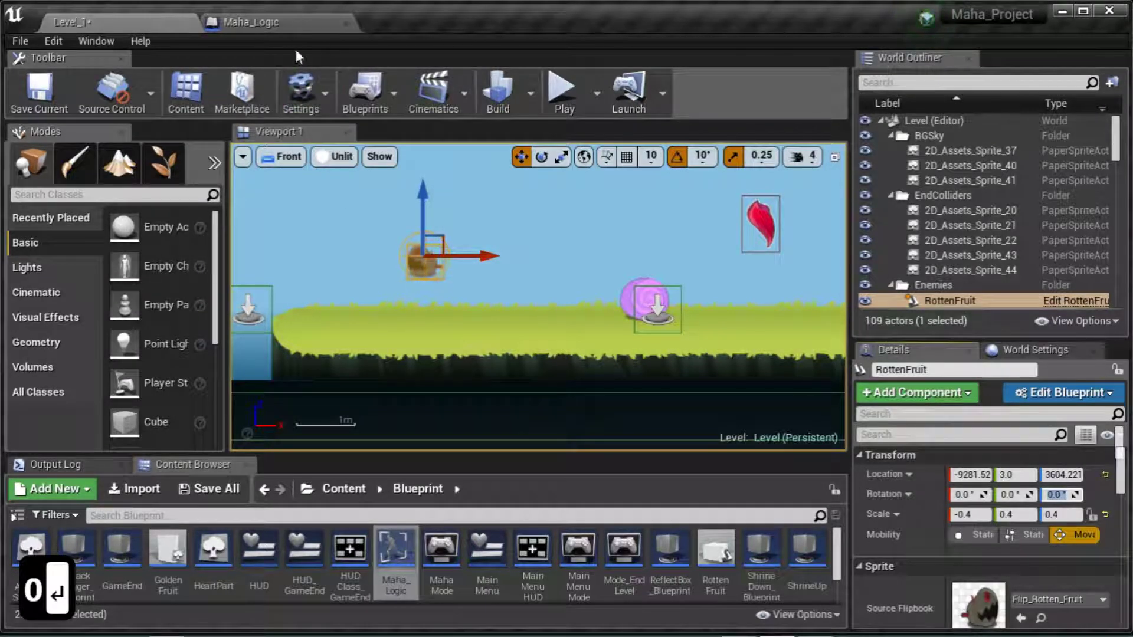
# In the Maha_Logic event graph's Movement section, add a reroute point on the Axis Value wire to Scale Value and place it below the nodes
pyautogui.click(263, 21)
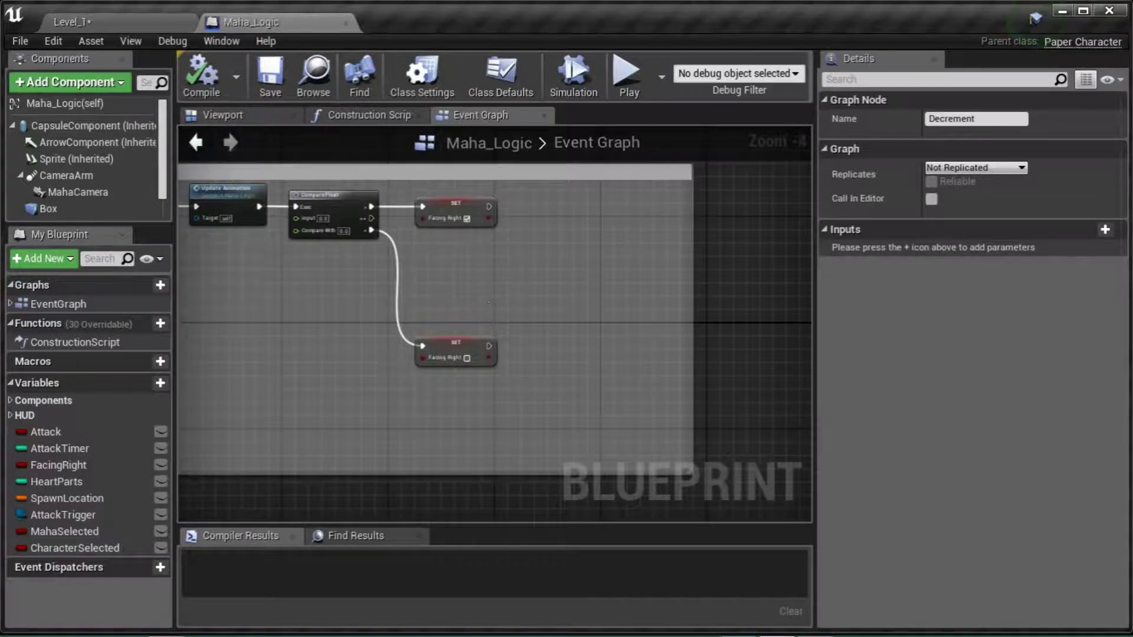
pyautogui.scroll(-4, 608, 314)
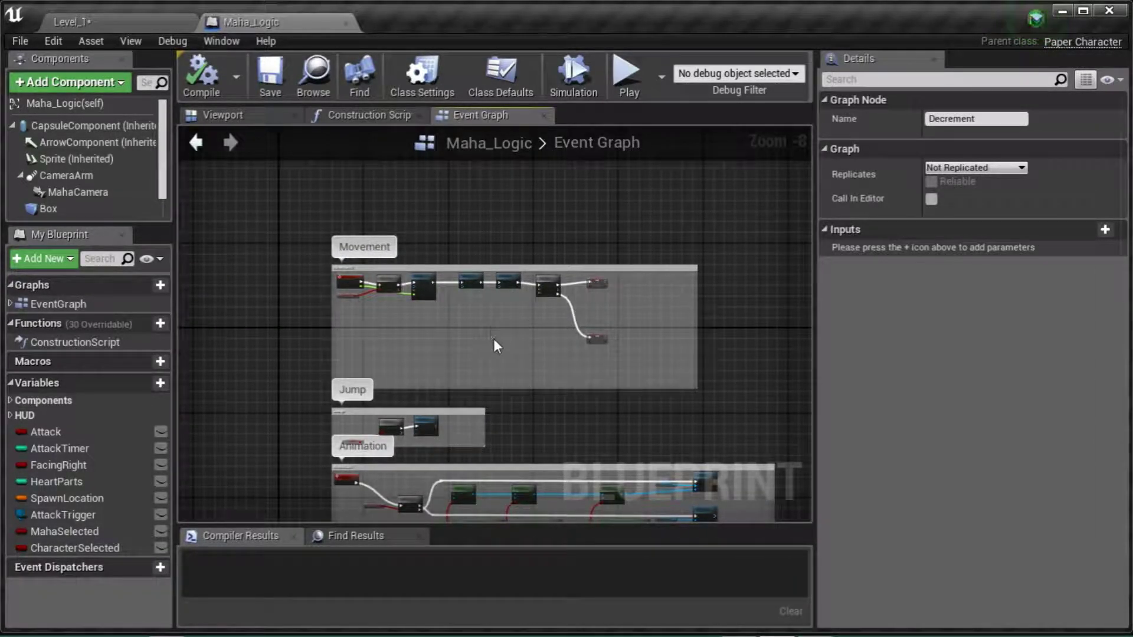
pyautogui.scroll(2, 578, 386)
pyautogui.scroll(2, 384, 303)
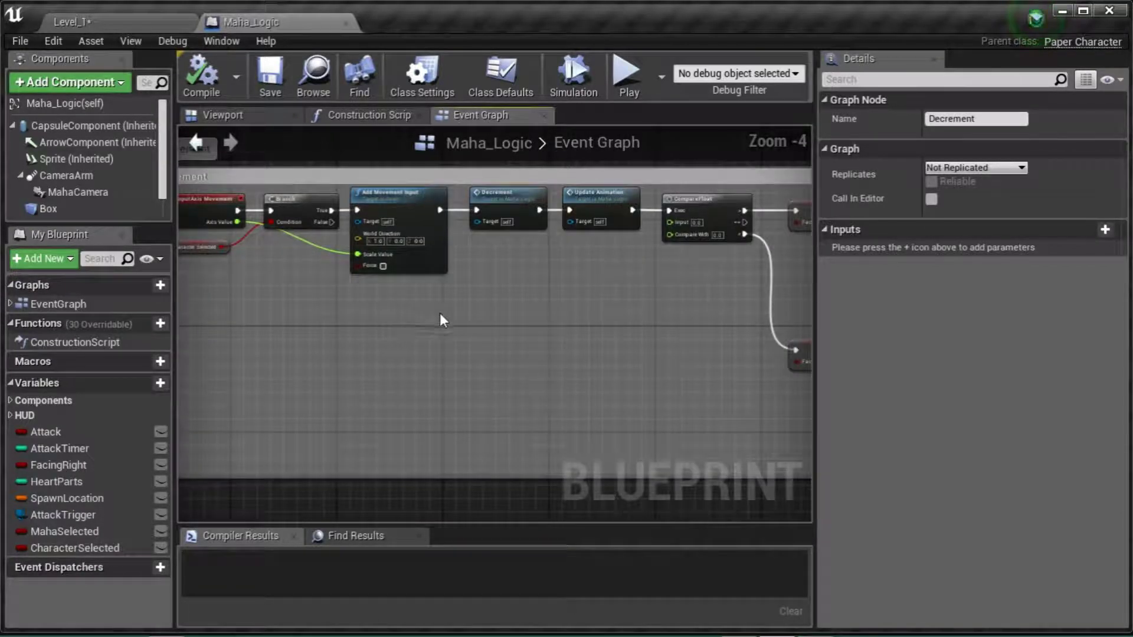
pyautogui.click(315, 247)
pyautogui.doubleClick(313, 247)
pyautogui.moveTo(313, 246); pyautogui.dragTo(295, 329)
# Replace the existing CompareFloat node after Update Animation with a newly added CompareFloat node
pyautogui.moveTo(598, 358); pyautogui.dragTo(549, 356, button='right')
pyautogui.click(649, 202)
pyautogui.press('Delete')
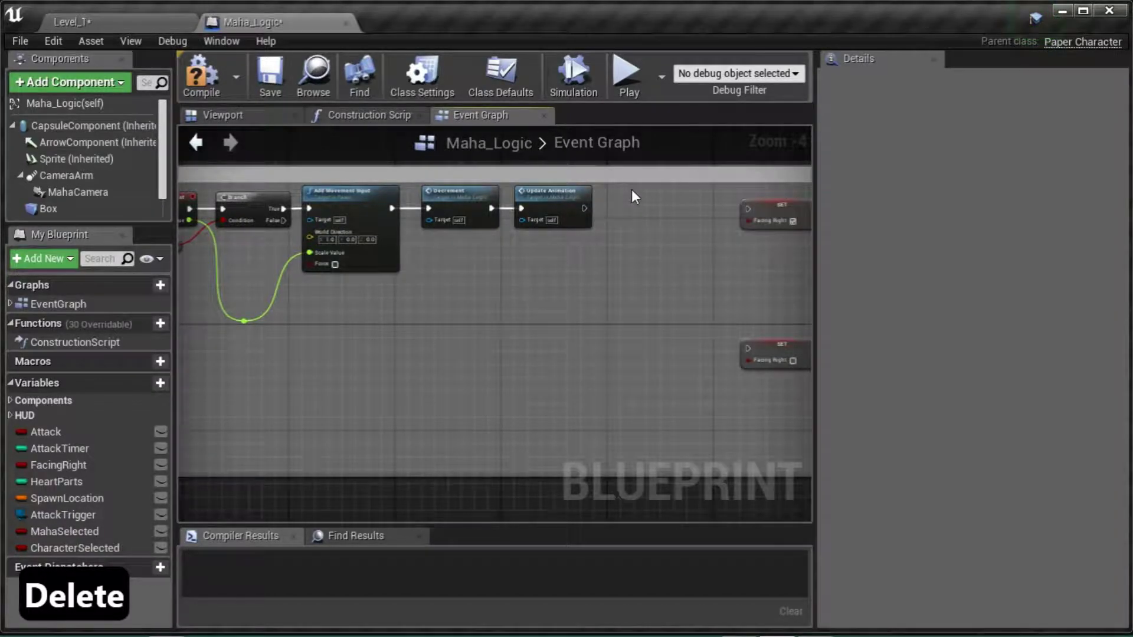
pyautogui.rightClick(631, 190)
pyautogui.write('c')
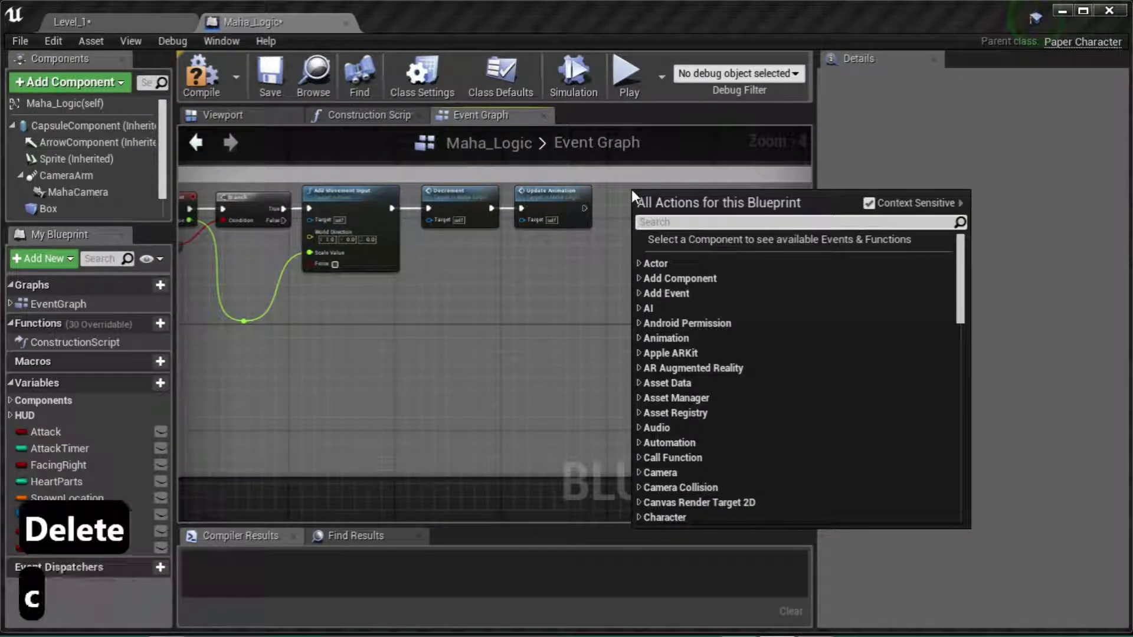
pyautogui.write('ompa')
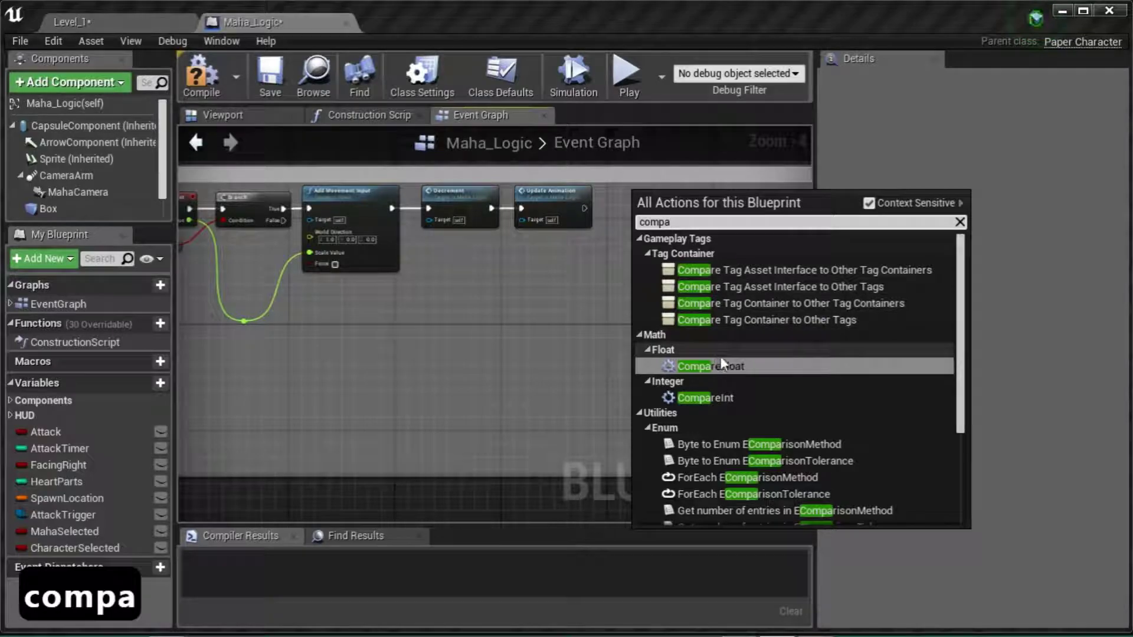
pyautogui.click(724, 364)
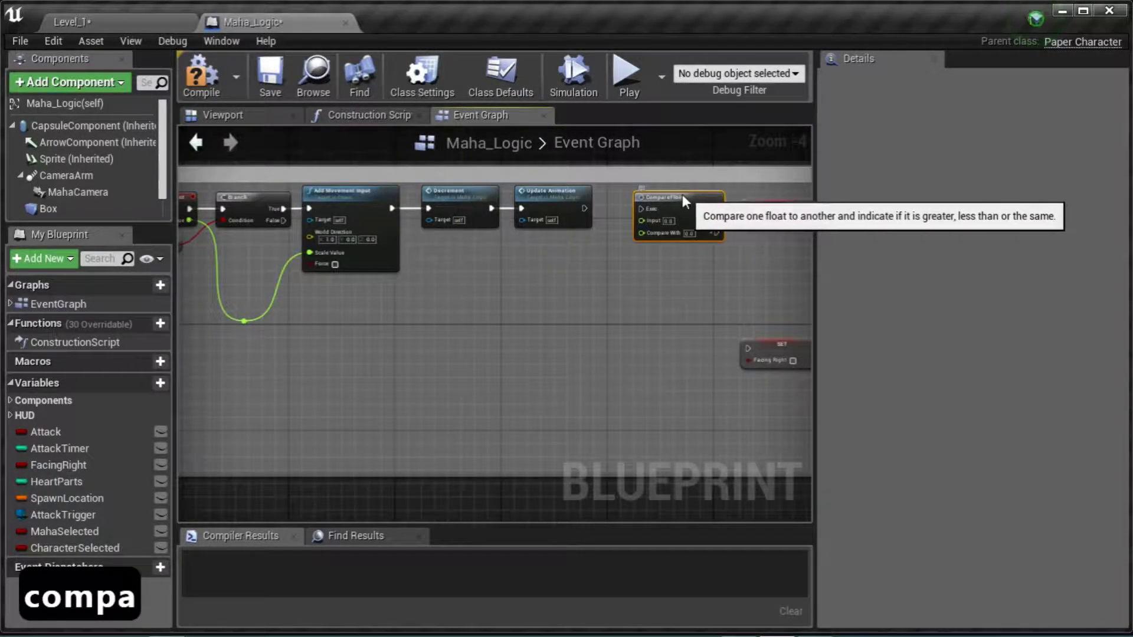
# Connect the axis value's reroute point to the CompareFloat Input and route that wire through a second reroute point below the nodes
pyautogui.moveTo(588, 309); pyautogui.dragTo(641, 324, button='right')
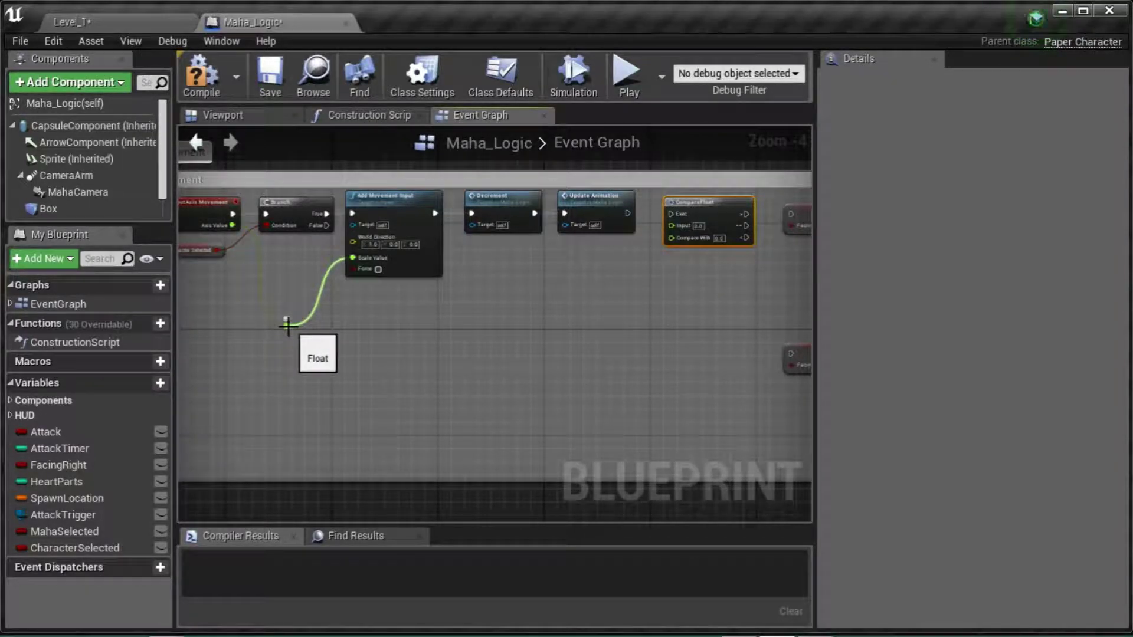
pyautogui.keyDown('ctrl'); pyautogui.moveTo(287, 325); pyautogui.dragTo(675, 228); pyautogui.keyUp('ctrl')
pyautogui.scroll(2, 691, 243)
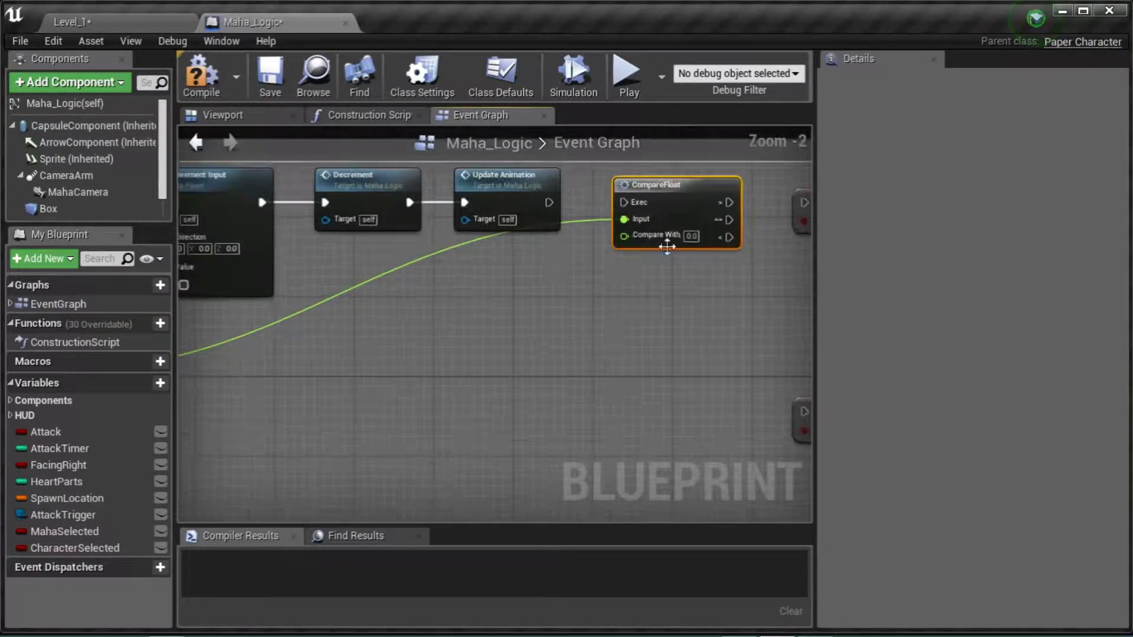
pyautogui.moveTo(341, 336); pyautogui.dragTo(431, 324, button='right')
pyautogui.click(490, 252)
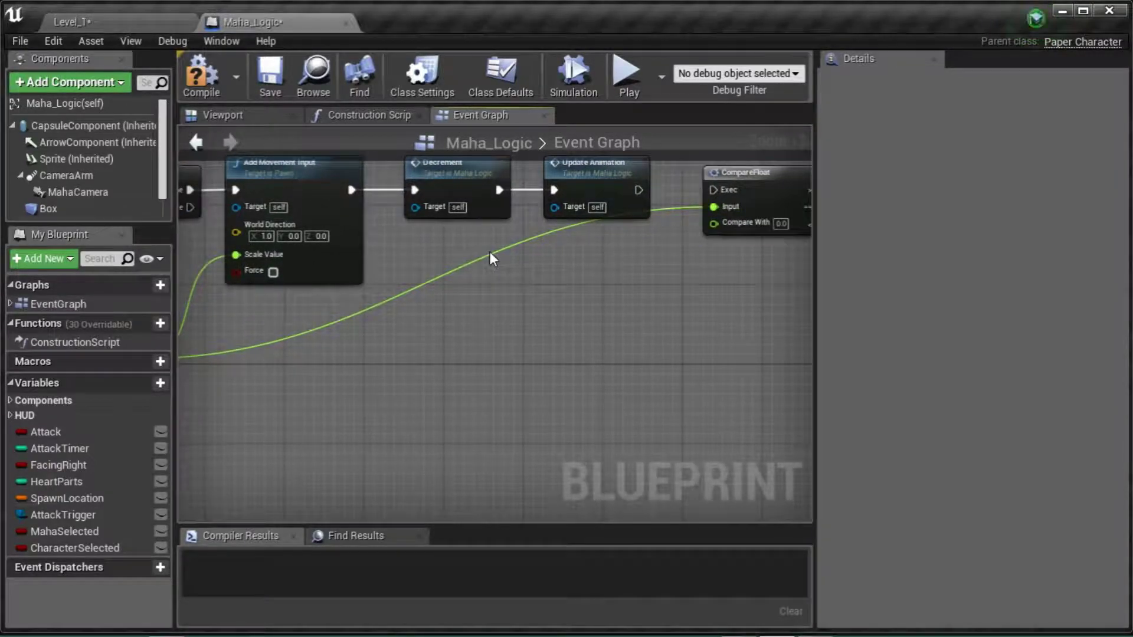
pyautogui.doubleClick(489, 253)
pyautogui.click(490, 260)
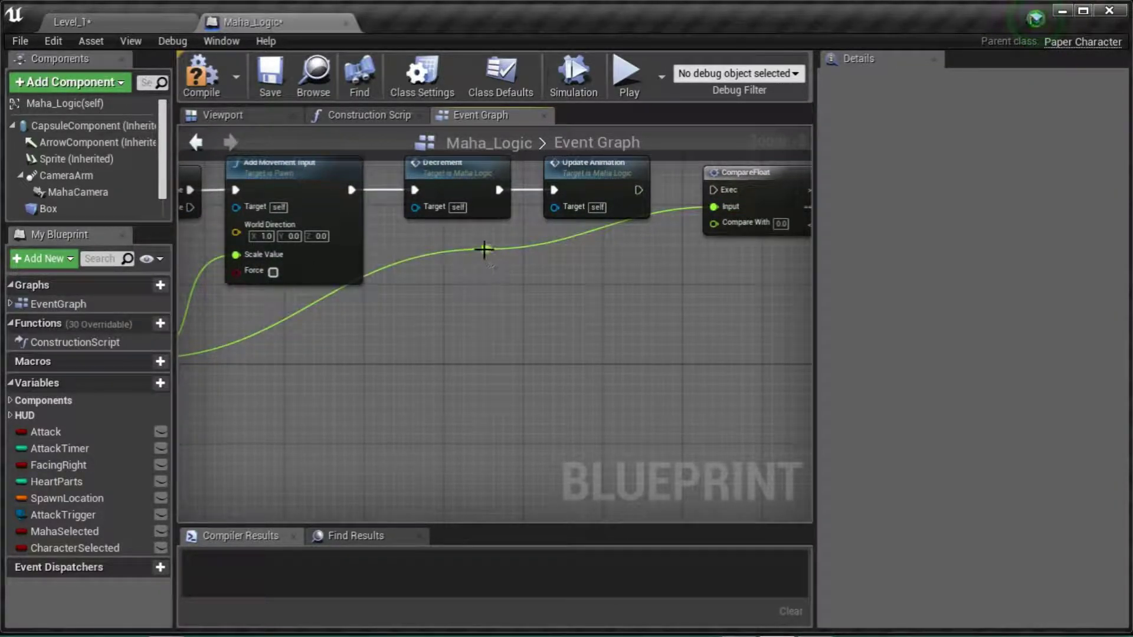
pyautogui.moveTo(490, 258); pyautogui.dragTo(588, 361)
# Wire Update Animation into CompareFloat, its > output to the ticked Facing Right SET node and its < output to the unticked one
pyautogui.moveTo(750, 323); pyautogui.dragTo(566, 403, button='right')
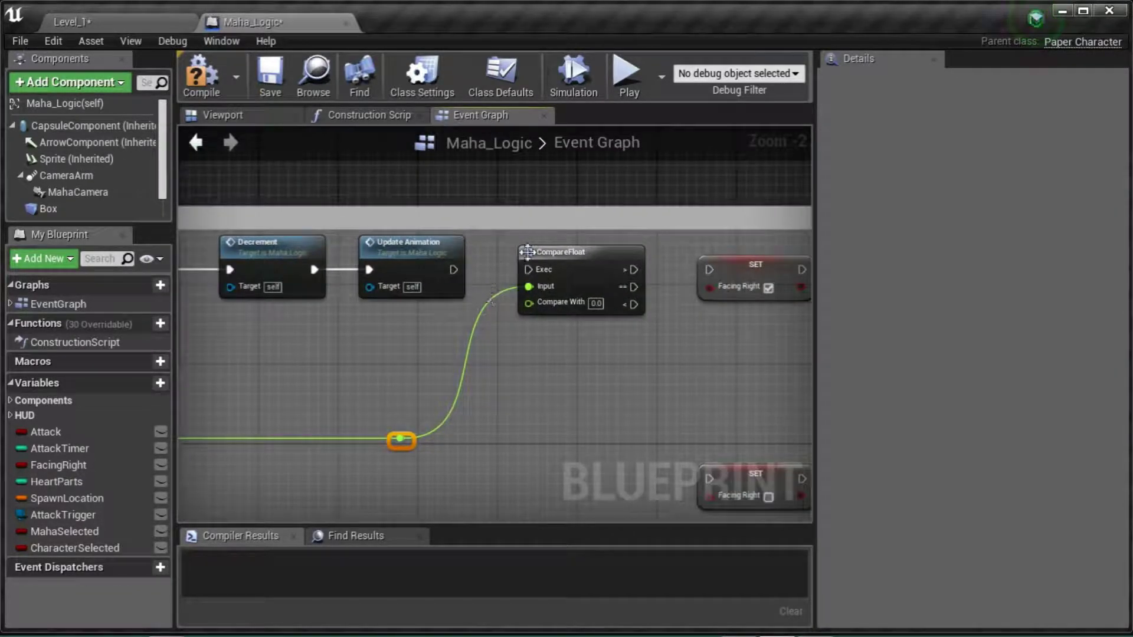
pyautogui.moveTo(452, 270); pyautogui.dragTo(553, 254)
pyautogui.moveTo(674, 311); pyautogui.dragTo(552, 301, button='right')
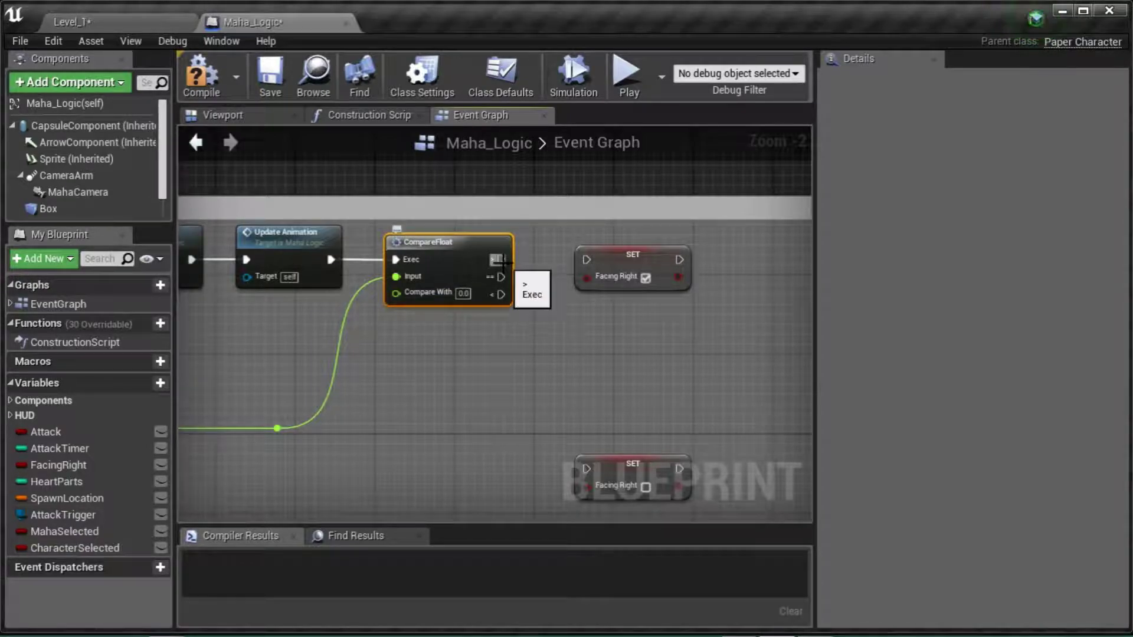
pyautogui.moveTo(502, 260); pyautogui.dragTo(585, 260)
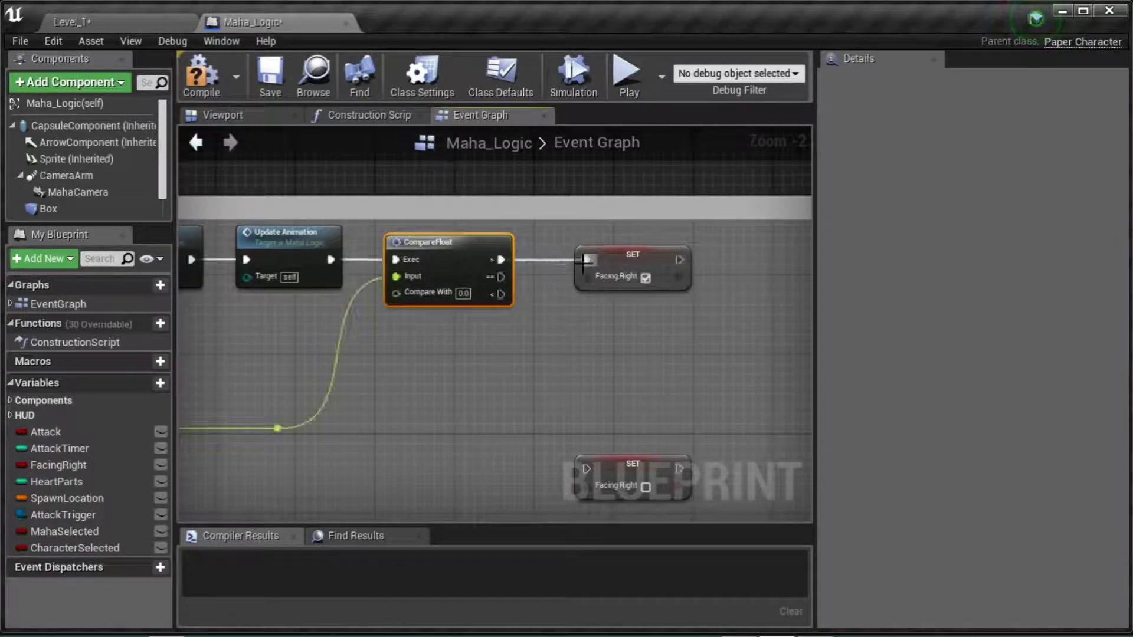
pyautogui.moveTo(496, 295); pyautogui.dragTo(585, 466)
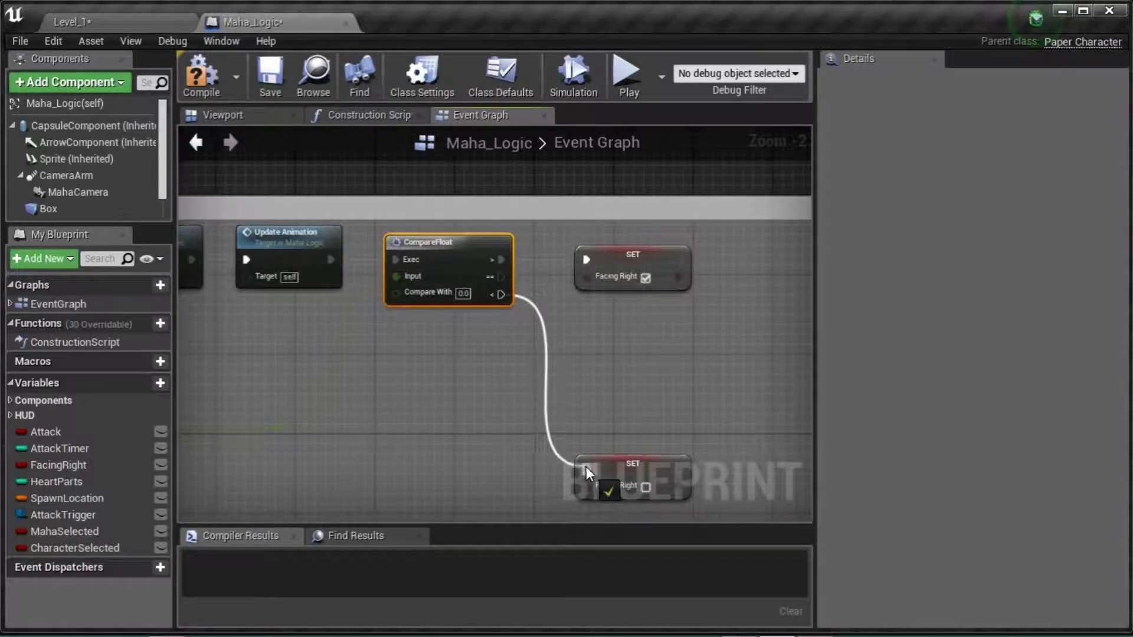
# Examine the Facing Right SET nodes and the Animation section of the event graph
pyautogui.click(631, 258)
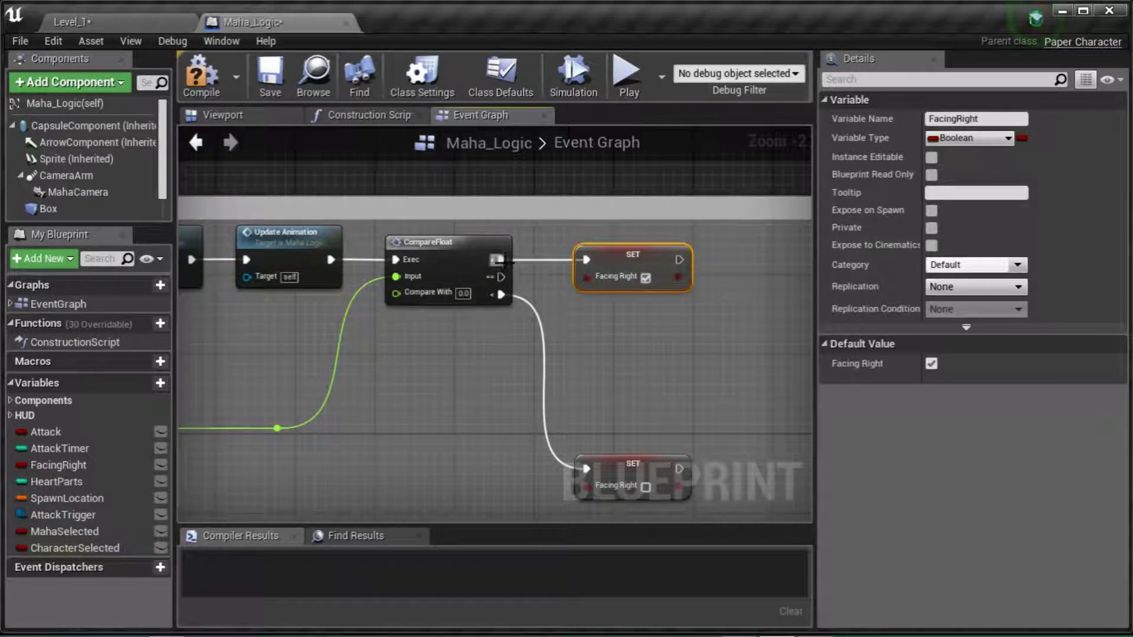
pyautogui.moveTo(649, 480); pyautogui.dragTo(575, 412, button='right')
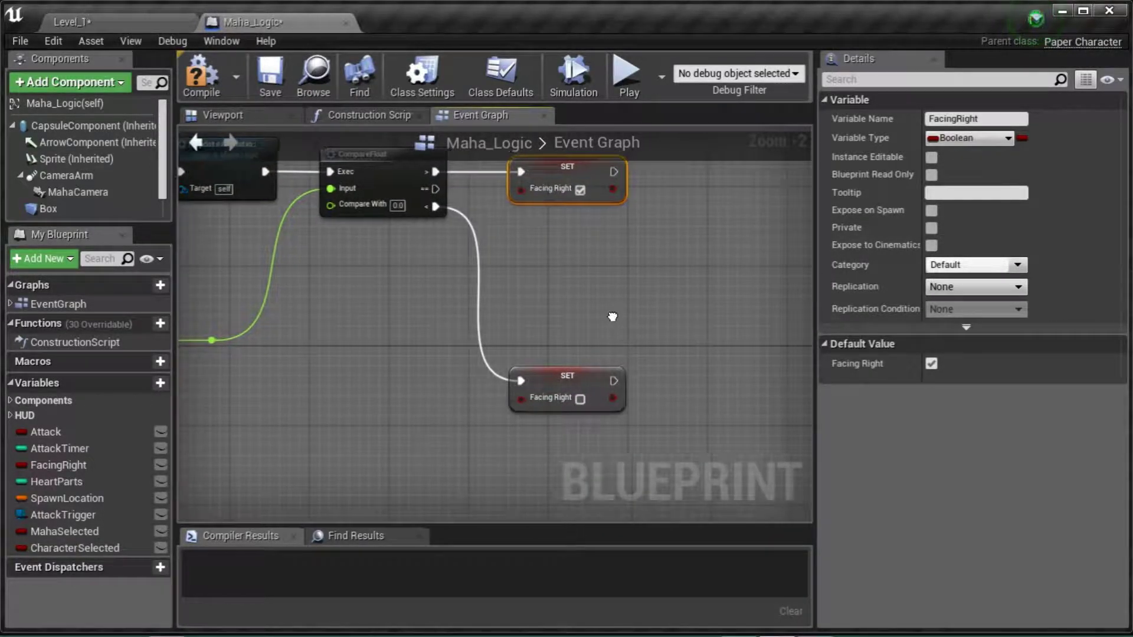
pyautogui.moveTo(616, 320); pyautogui.dragTo(455, 372, button='right')
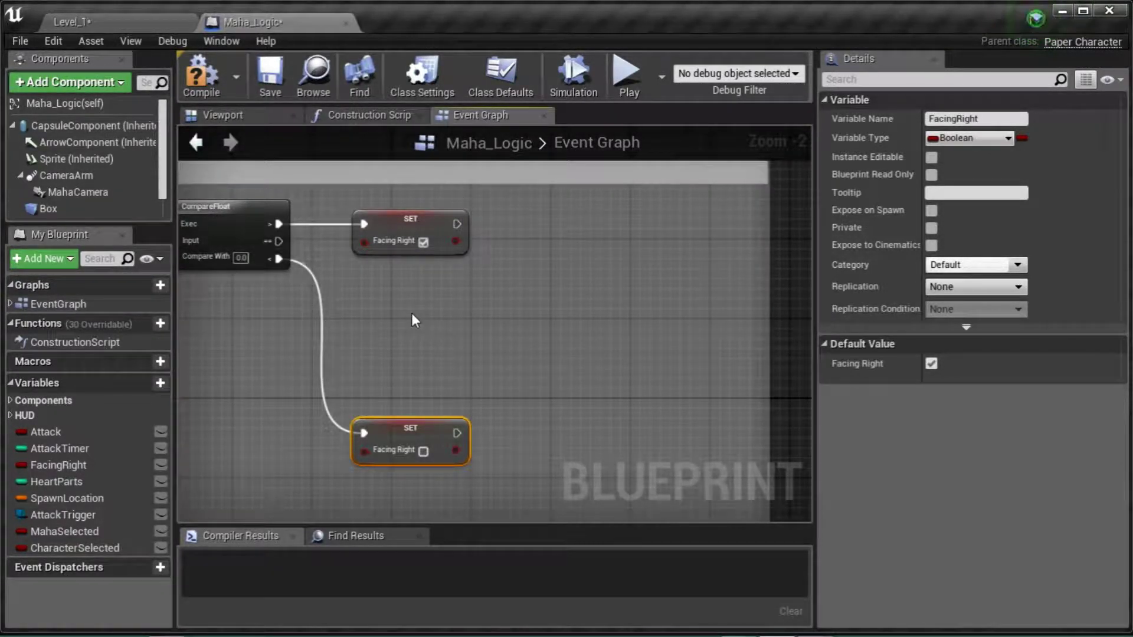
pyautogui.scroll(-5, 411, 313)
pyautogui.moveTo(354, 461); pyautogui.dragTo(613, 175, button='right')
pyautogui.scroll(4, 397, 312)
pyautogui.moveTo(572, 324); pyautogui.dragTo(319, 384, button='right')
pyautogui.scroll(-8, 413, 331)
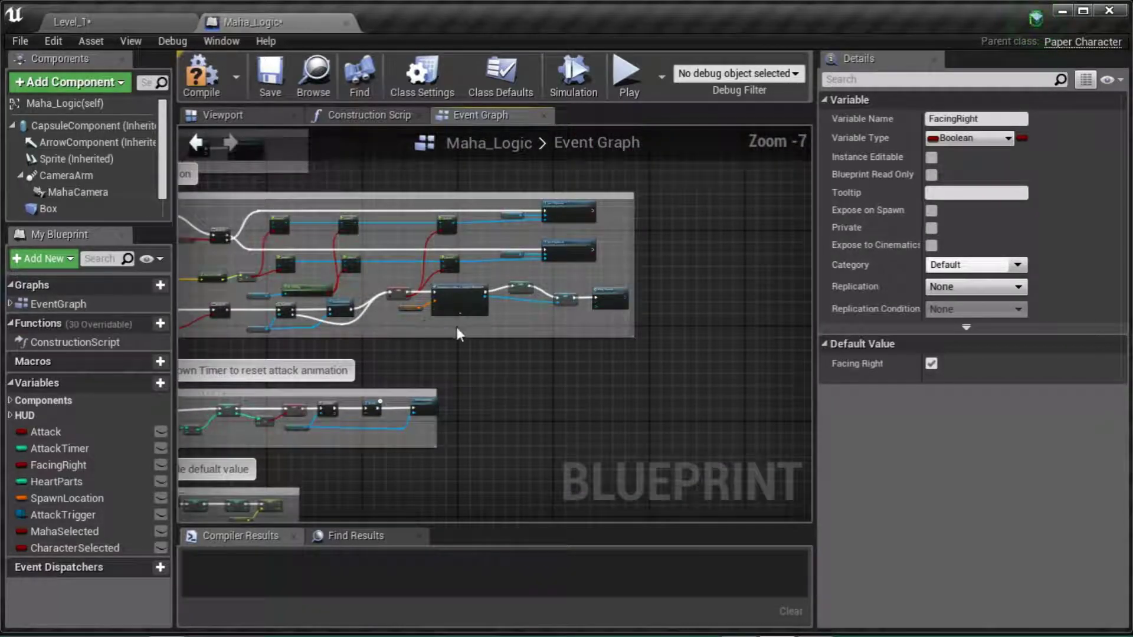
# Add a Get Controller node between the two Facing Right SET nodes in the Movement section
pyautogui.moveTo(453, 333); pyautogui.dragTo(517, 487, button='right')
pyautogui.scroll(2, 633, 349)
pyautogui.scroll(2, 541, 332)
pyautogui.moveTo(557, 312); pyautogui.dragTo(476, 329, button='right')
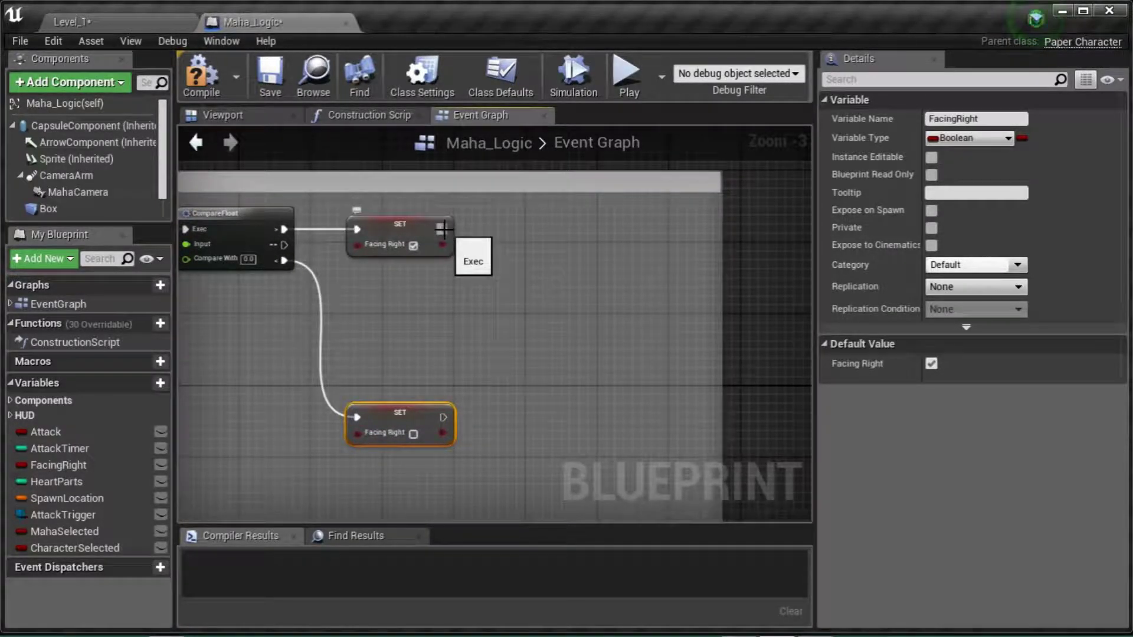
pyautogui.rightClick(420, 294)
pyautogui.write('get')
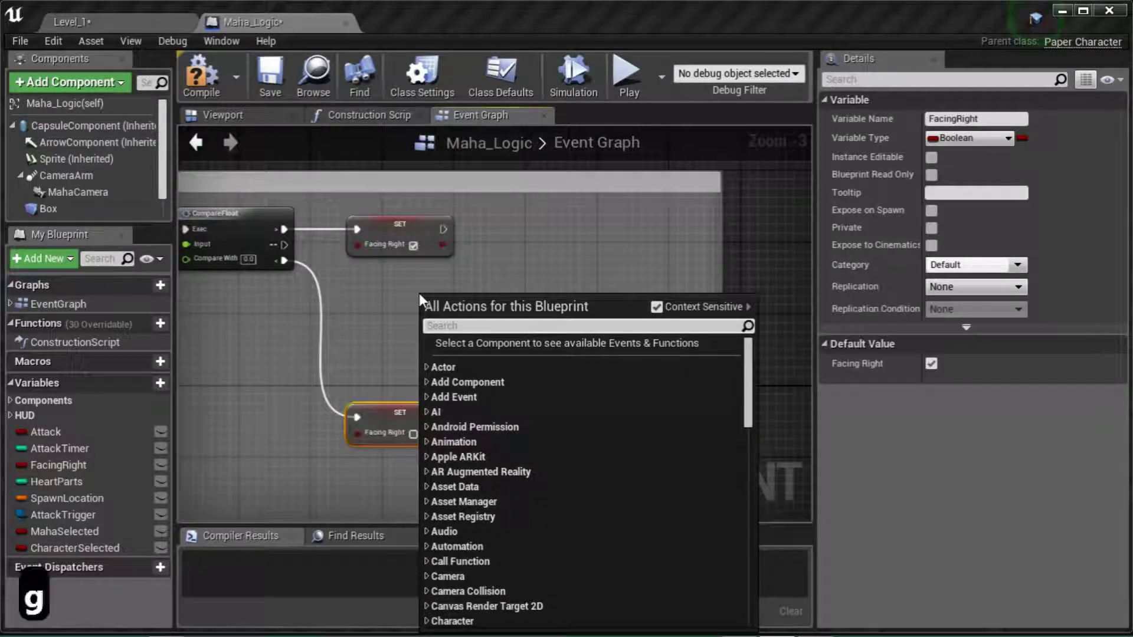
pyautogui.write(' cont')
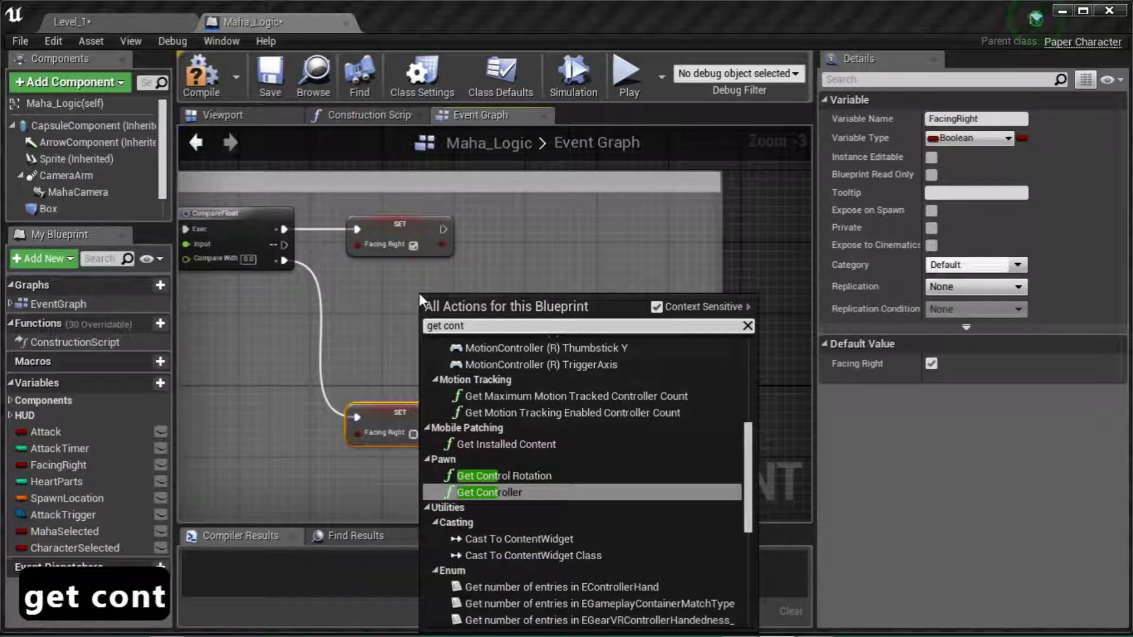
pyautogui.click(486, 493)
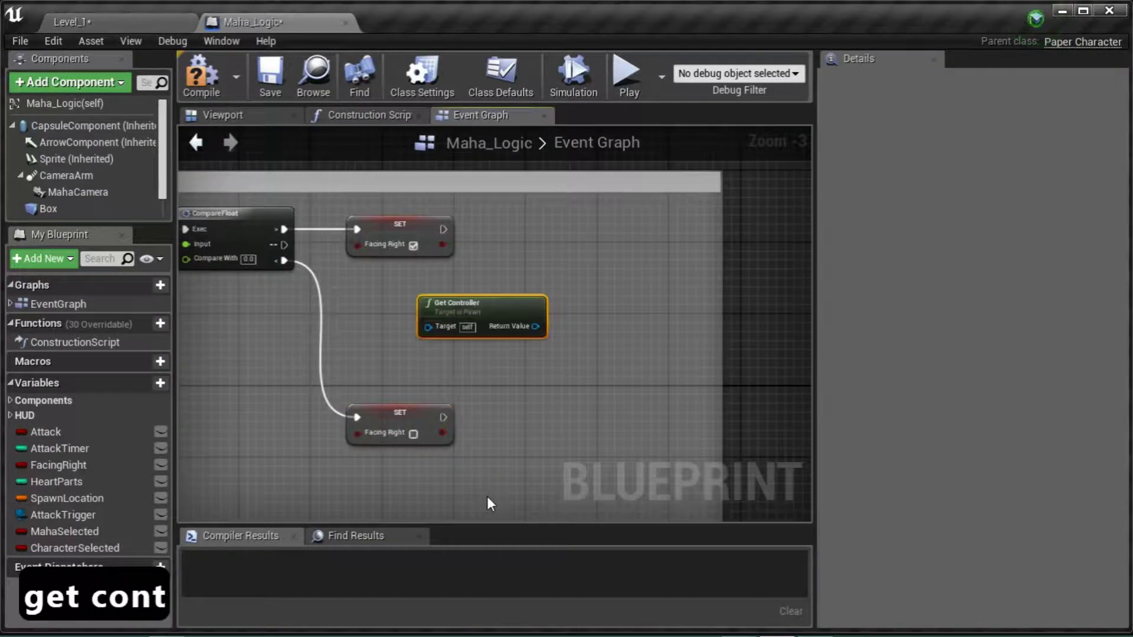
# Add a Set Control Rotation node targeting the Get Controller's return value and execute it after the ticked Facing Right SET node
pyautogui.moveTo(493, 321); pyautogui.dragTo(544, 243)
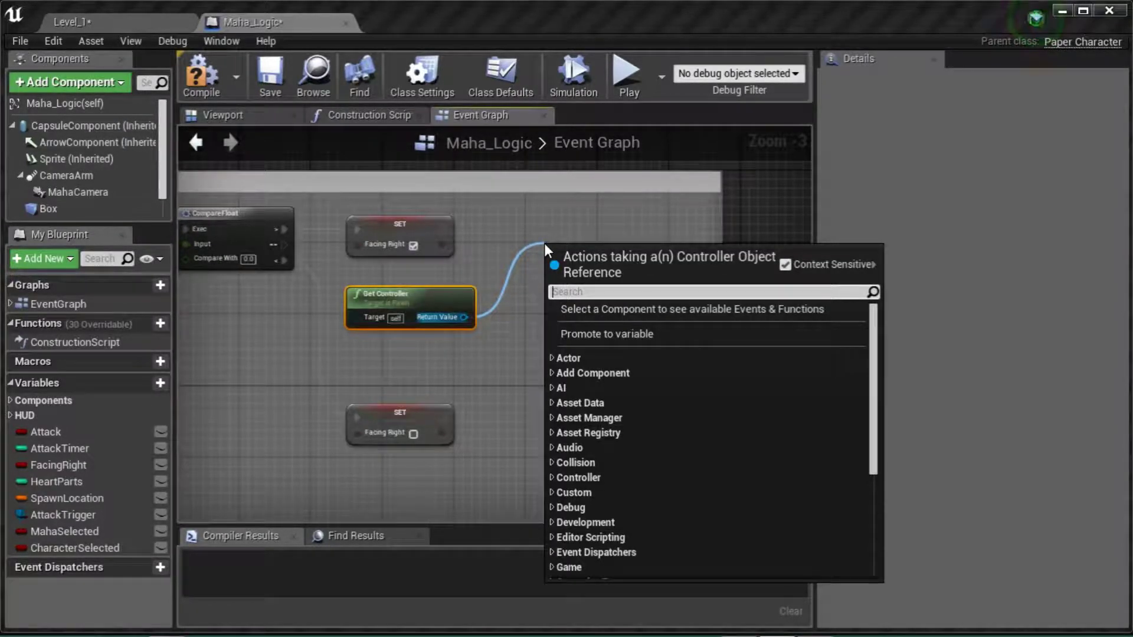
pyautogui.write('set')
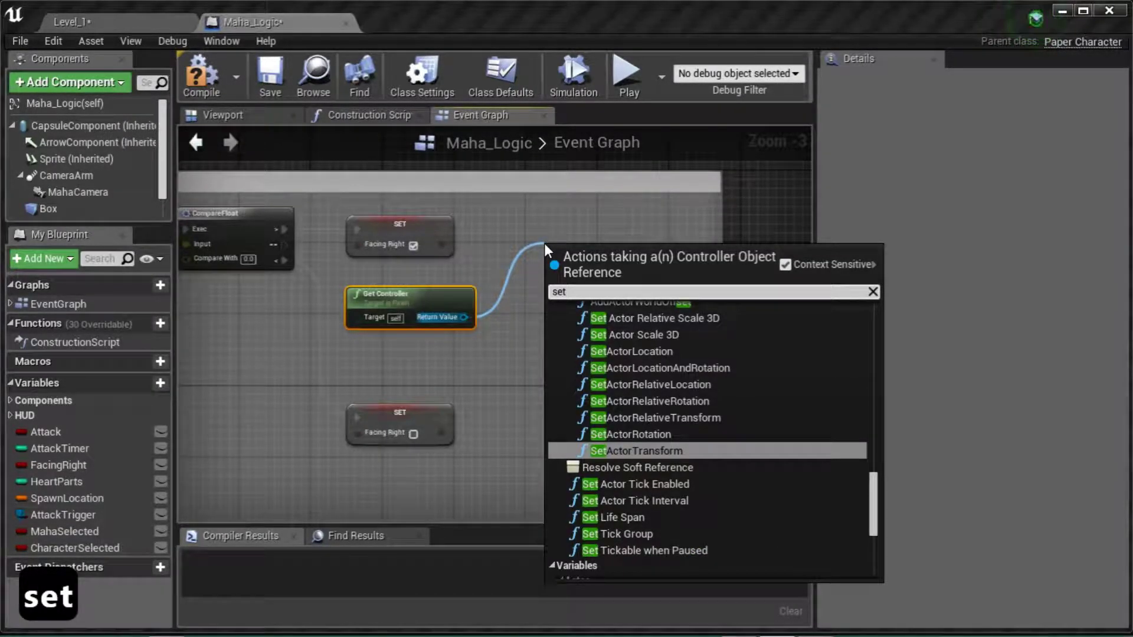
pyautogui.write(' cont')
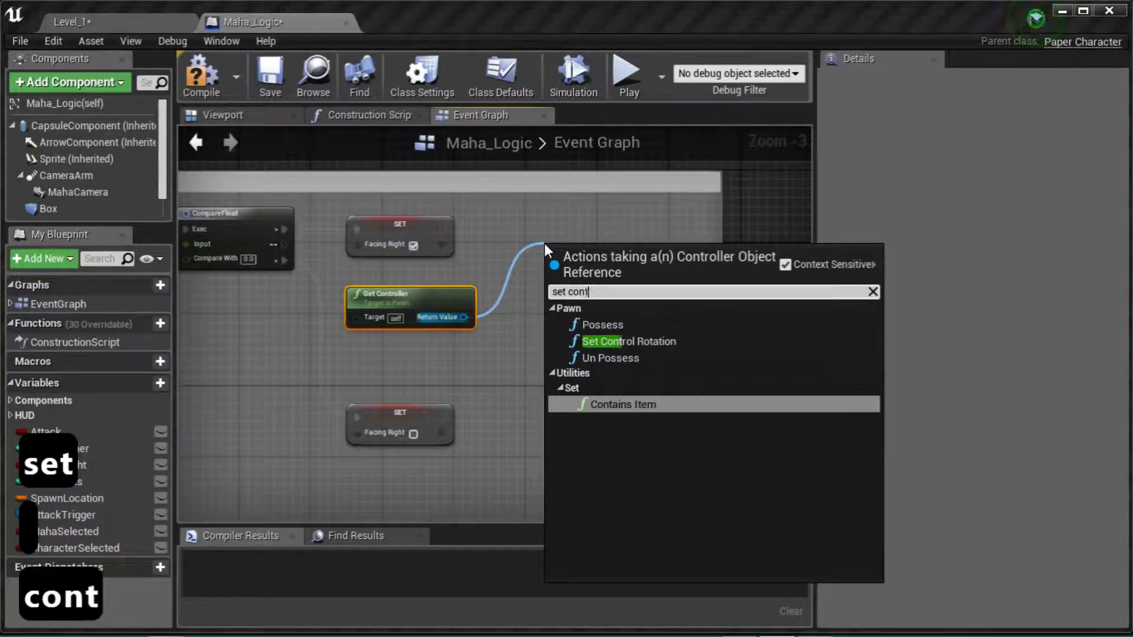
pyautogui.click(631, 341)
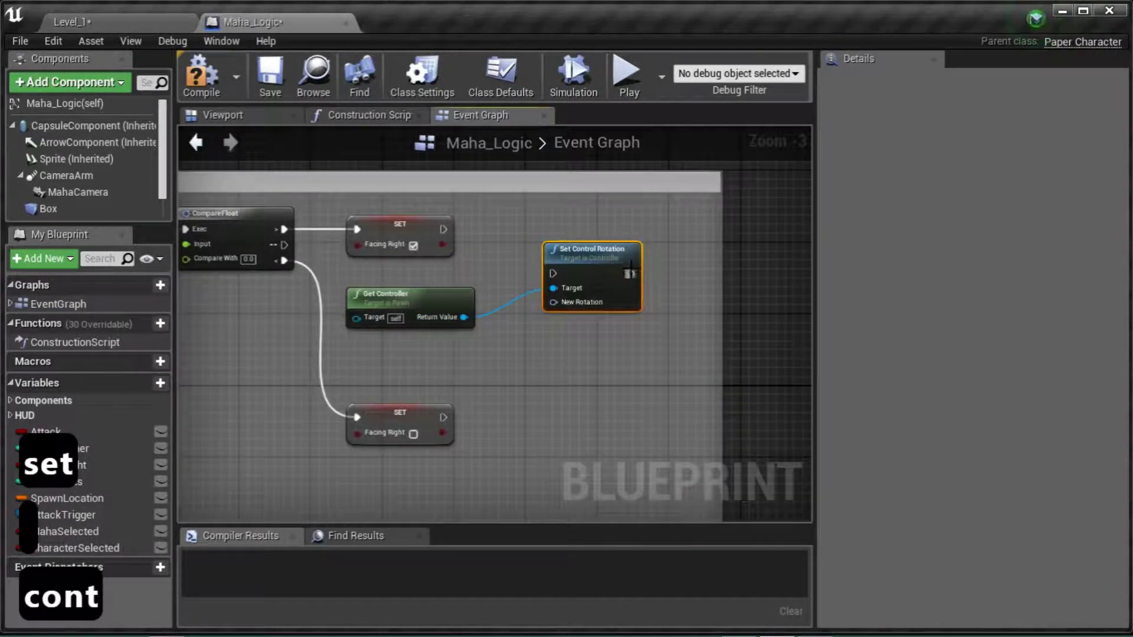
pyautogui.moveTo(622, 247); pyautogui.dragTo(637, 214)
pyautogui.moveTo(443, 229); pyautogui.dragTo(574, 232)
# Feed the New Rotation input from a new Make Rotator node and stack it neatly below the Get Controller node
pyautogui.moveTo(552, 326); pyautogui.dragTo(632, 306, button='right')
pyautogui.moveTo(652, 237); pyautogui.dragTo(534, 324)
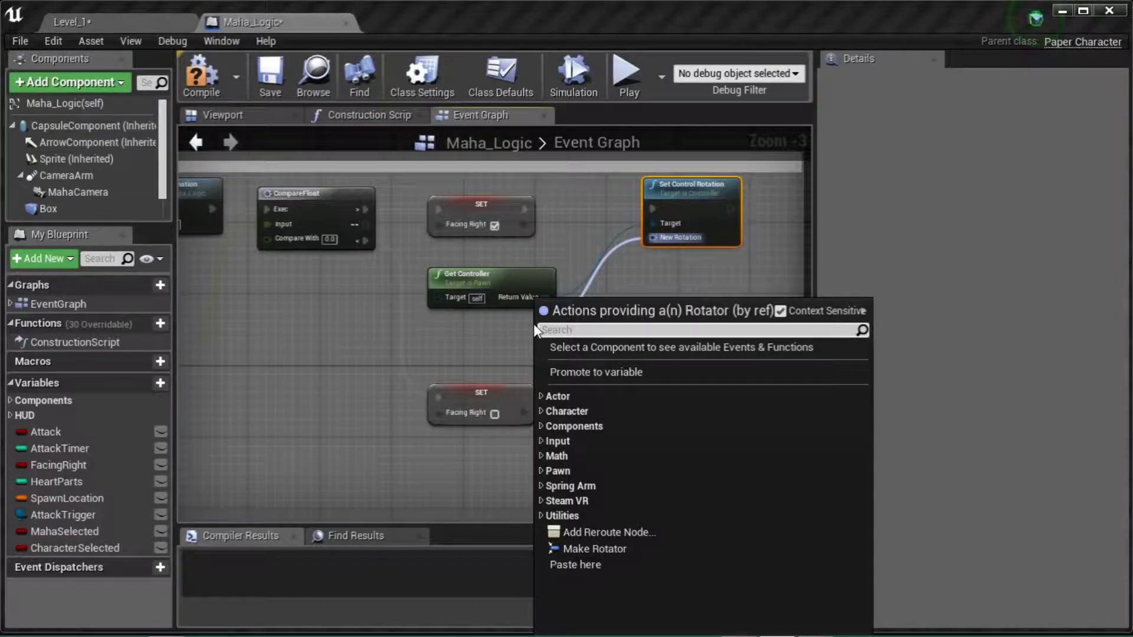
pyautogui.write('make')
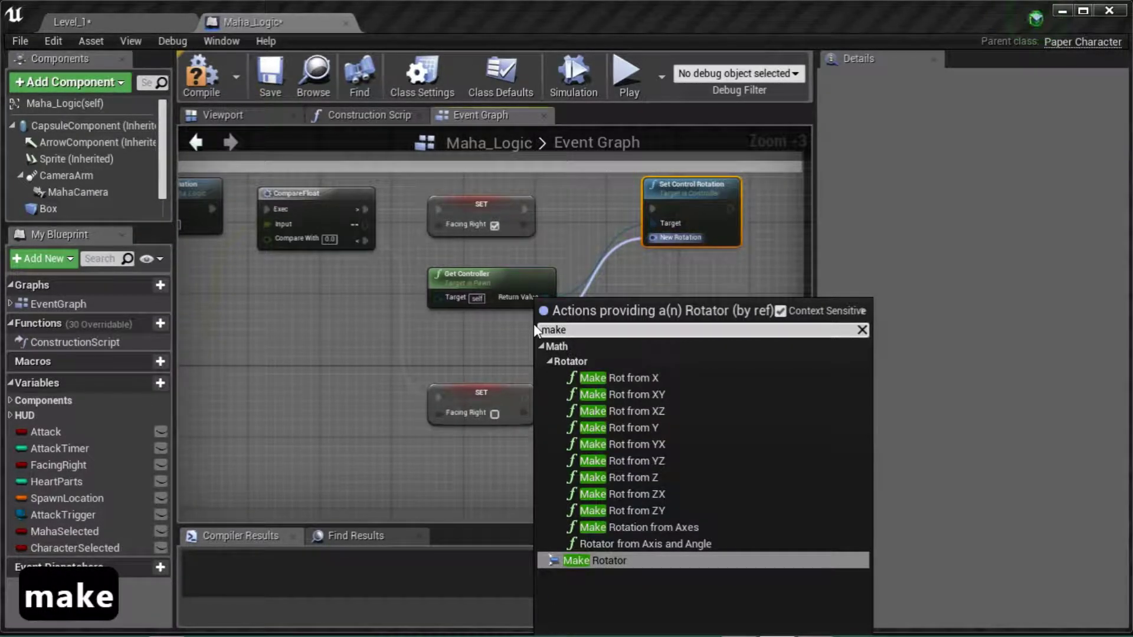
pyautogui.click(615, 560)
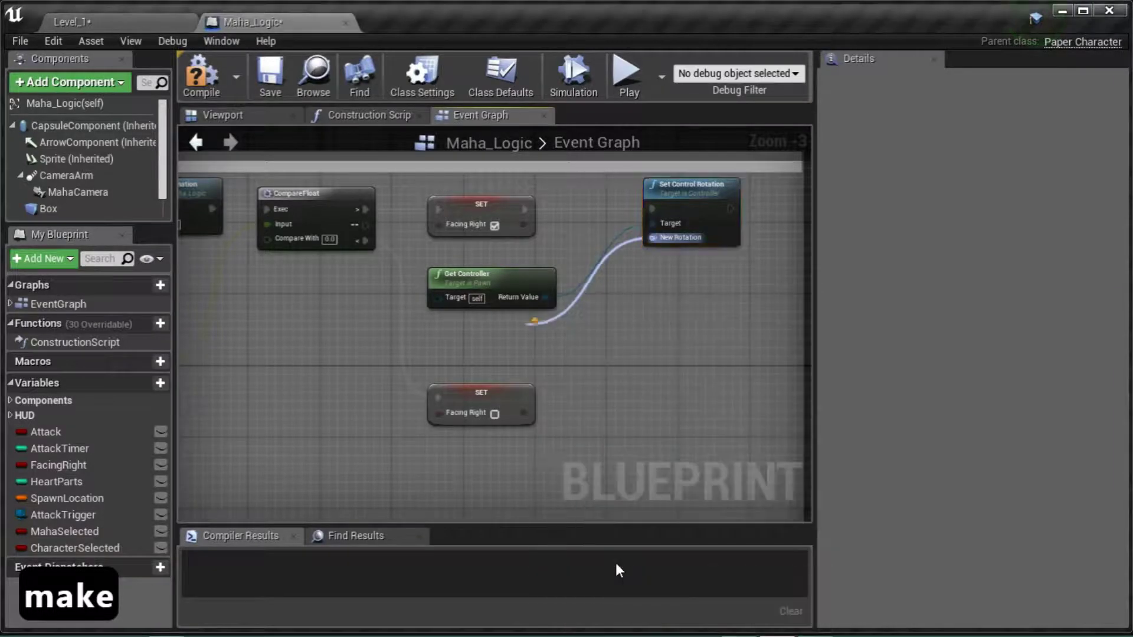
pyautogui.moveTo(570, 324); pyautogui.dragTo(501, 322)
pyautogui.moveTo(503, 271); pyautogui.dragTo(502, 254)
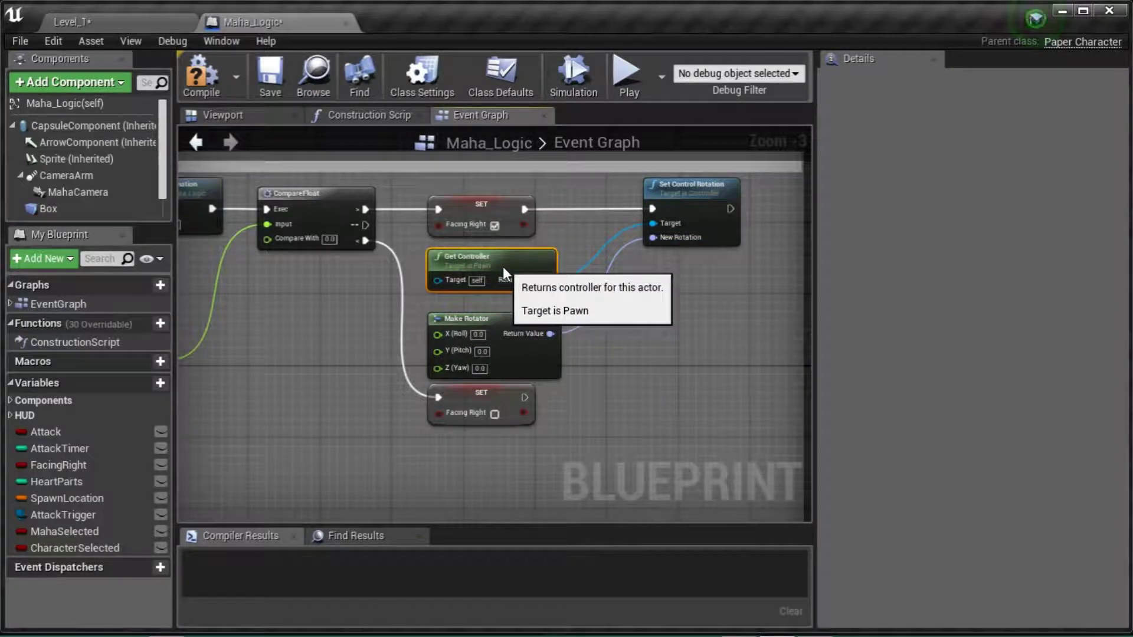
pyautogui.moveTo(504, 319); pyautogui.dragTo(504, 310)
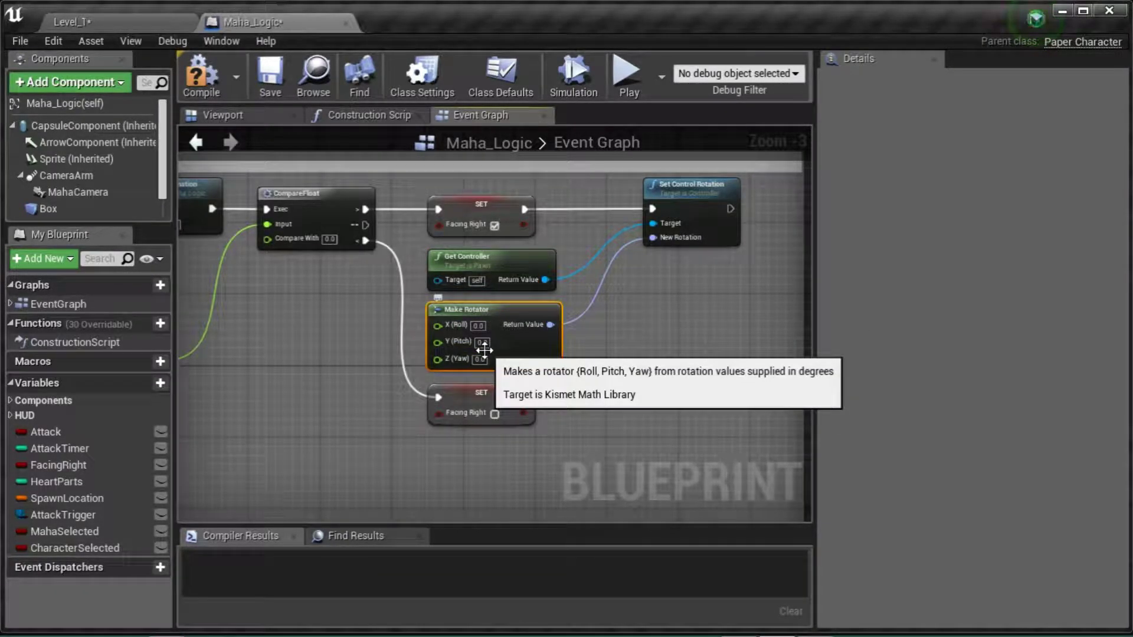
# Duplicate the Get Controller, Make Rotator and Set Control Rotation nodes for the unticked Facing Right branch, setting the copied rotator's Z (Yaw) to 180
pyautogui.moveTo(726, 334); pyautogui.dragTo(540, 235)
pyautogui.moveTo(603, 347); pyautogui.dragTo(585, 278, button='right')
pyautogui.hotkey('ctrl', 'c')
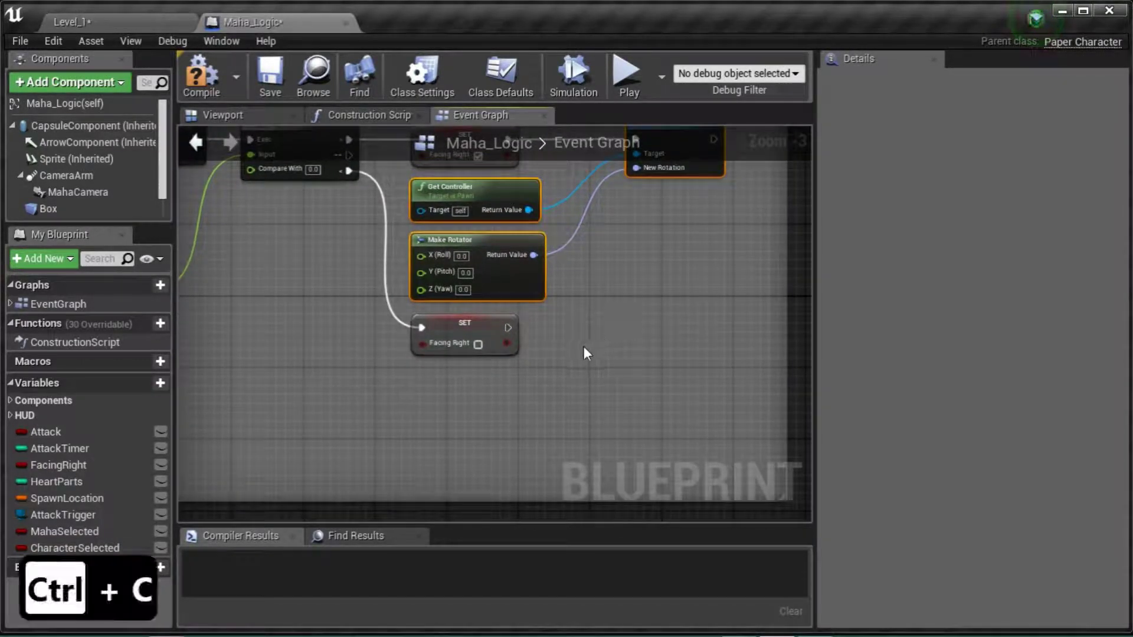
pyautogui.hotkey('ctrl', 'v')
pyautogui.moveTo(759, 286); pyautogui.dragTo(661, 304)
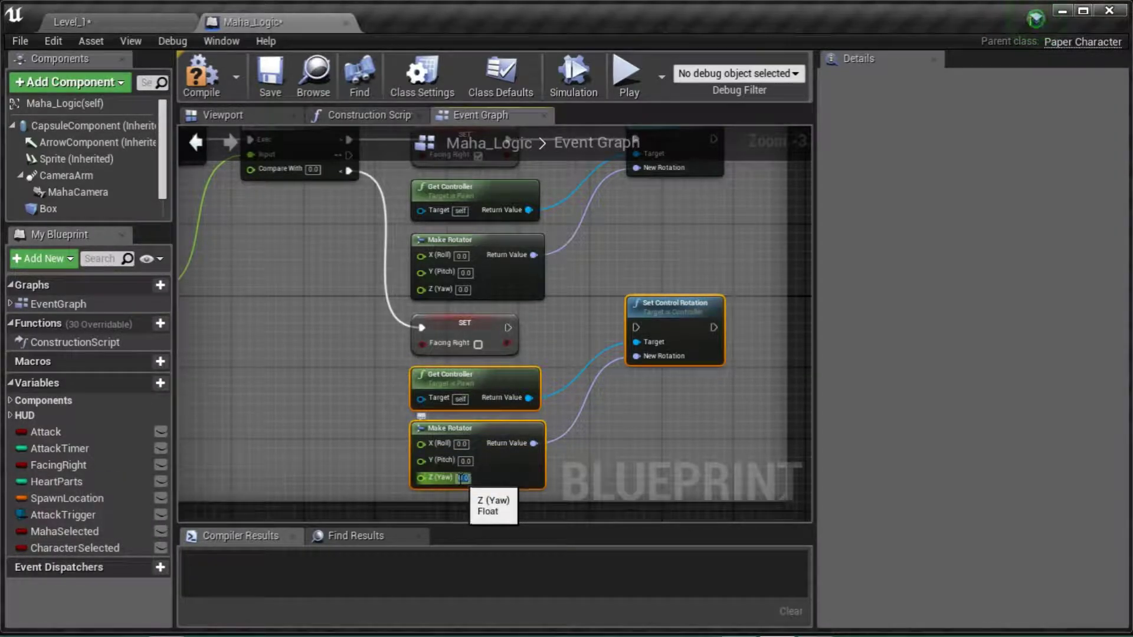
pyautogui.write('180')
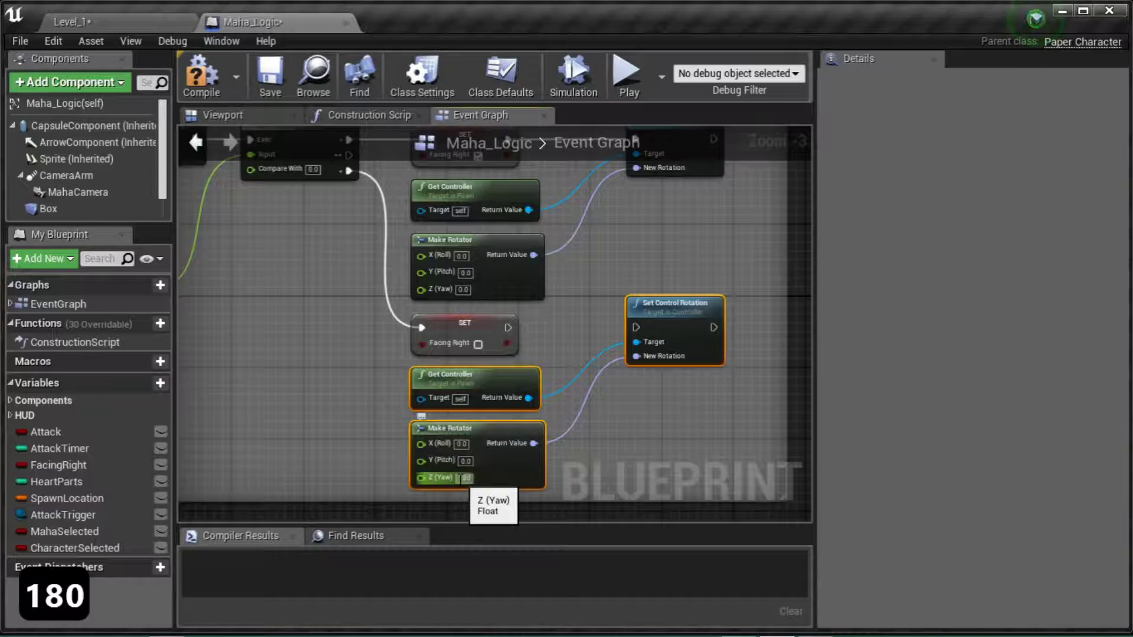
# Execute the copied Set Control Rotation node after the unticked Facing Right SET node and save the blueprint
pyautogui.press('Return')
pyautogui.moveTo(512, 328); pyautogui.dragTo(636, 328)
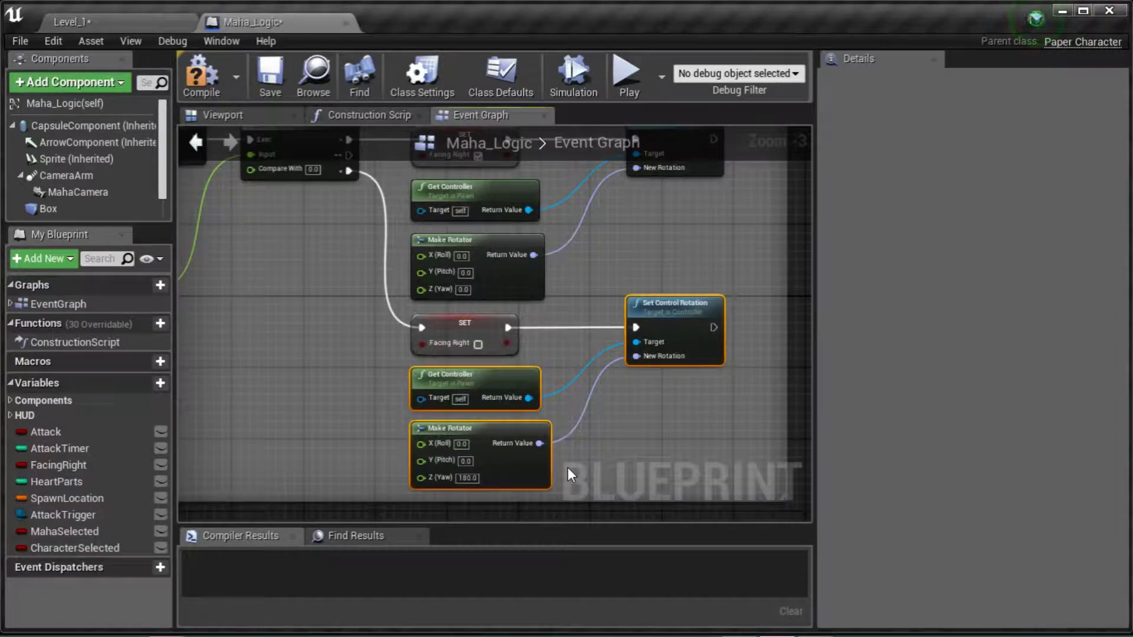
pyautogui.click(275, 87)
# Play-test Level_1 with Maha, walking her both ways to check that she faces her movement direction, and stop the game
pyautogui.click(119, 27)
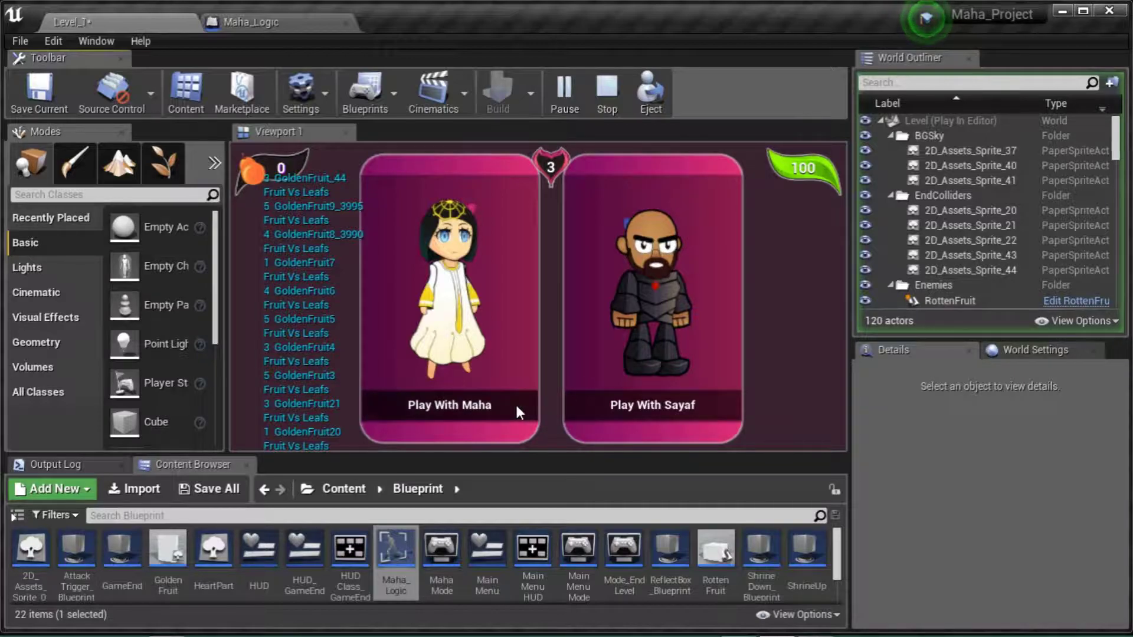
pyautogui.click(516, 406)
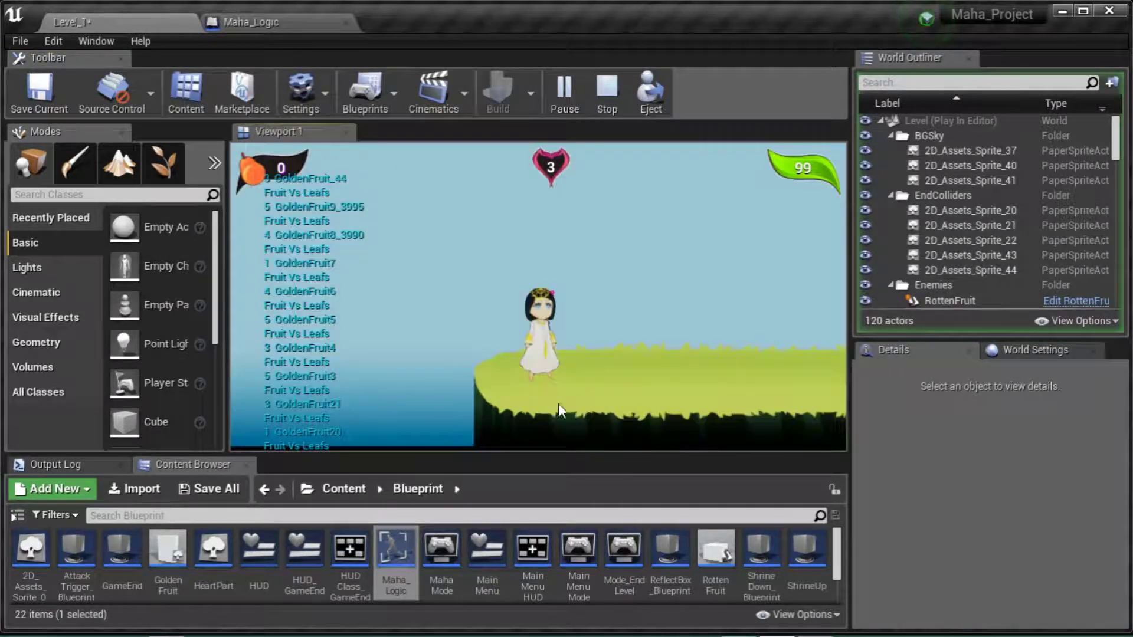
pyautogui.press('d')
pyautogui.press('d')
pyautogui.press('a')
pyautogui.press('a')
pyautogui.press('a')
pyautogui.press('a')
pyautogui.press('d')
pyautogui.press('w')
pyautogui.press('a')
pyautogui.press('a')
pyautogui.press('a')
pyautogui.press('a')
pyautogui.press('a')
pyautogui.press('a')
pyautogui.press('a')
pyautogui.press('a')
pyautogui.press('a')
pyautogui.press('a')
pyautogui.press('a')
pyautogui.press('a')
pyautogui.press('a')
pyautogui.press('a')
pyautogui.press('a')
pyautogui.press('a')
pyautogui.press('a')
pyautogui.press('a')
pyautogui.press('a')
pyautogui.press('a')
pyautogui.press('d')
pyautogui.press('d')
pyautogui.press('d')
pyautogui.press('d')
pyautogui.press('d')
pyautogui.press('d')
pyautogui.press('d')
pyautogui.press('d')
pyautogui.press('d')
pyautogui.press('d')
pyautogui.press('d')
pyautogui.press('d')
pyautogui.press('d')
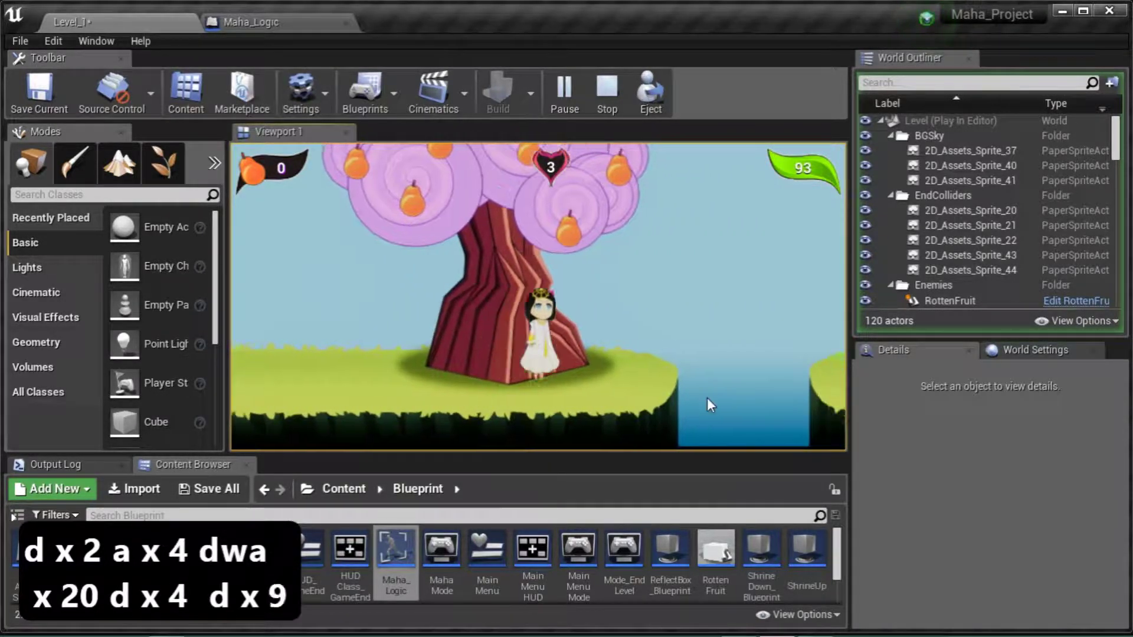
pyautogui.press('d')
pyautogui.press('d')
pyautogui.press('d')
pyautogui.press('d')
pyautogui.press('a')
pyautogui.press('Right')
pyautogui.press('Left')
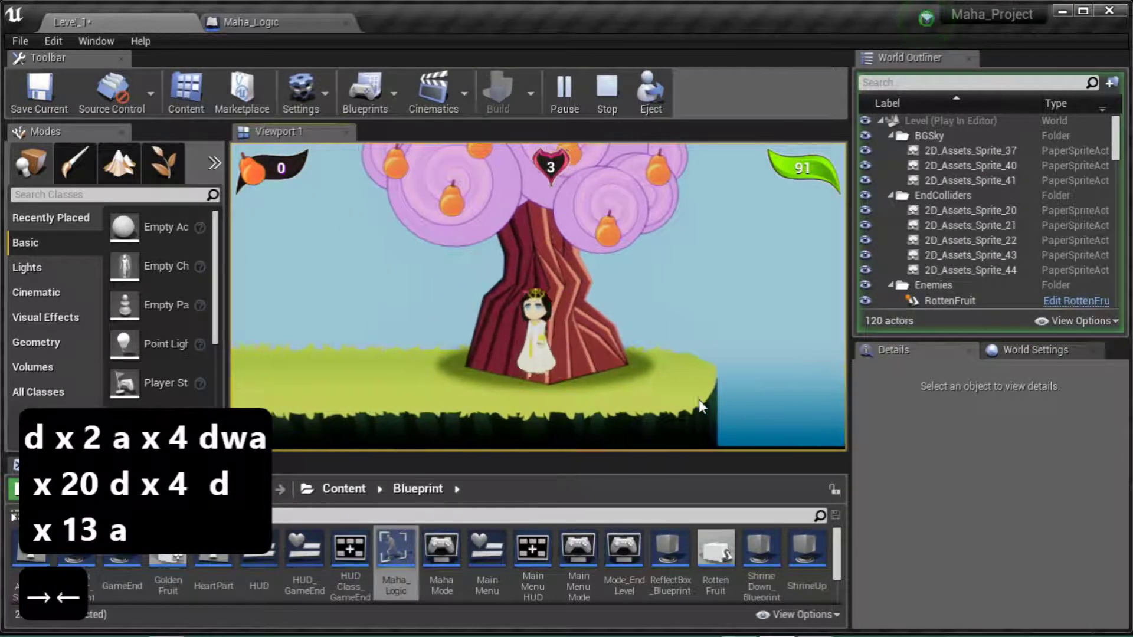
pyautogui.press('Up')
pyautogui.press('Down')
pyautogui.press('Left')
pyautogui.press('Right')
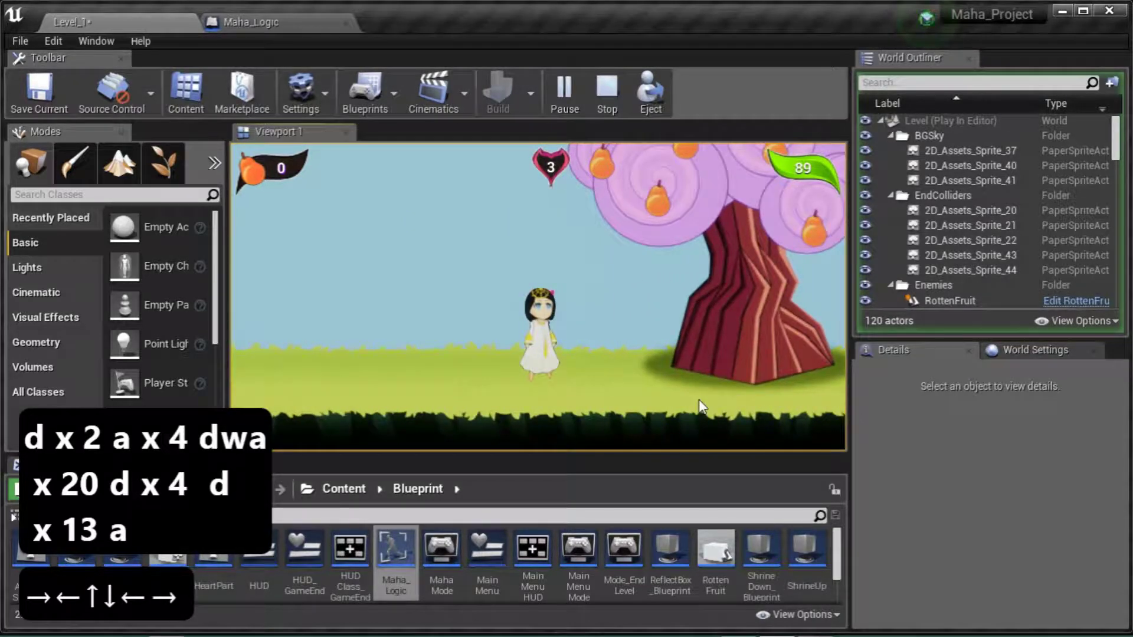
pyautogui.press('Escape')
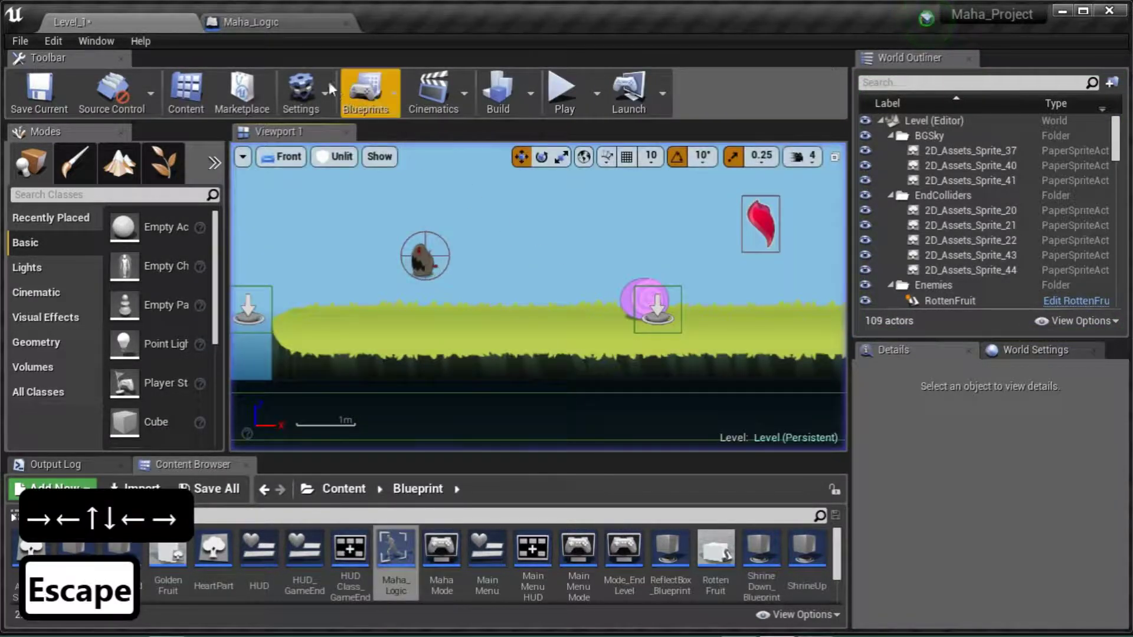
# In the Maha_Logic Jump section, add an InputAction Jump event above Character Selected and wire its Pressed output to the Branch node
pyautogui.click(284, 24)
pyautogui.scroll(-2, 540, 367)
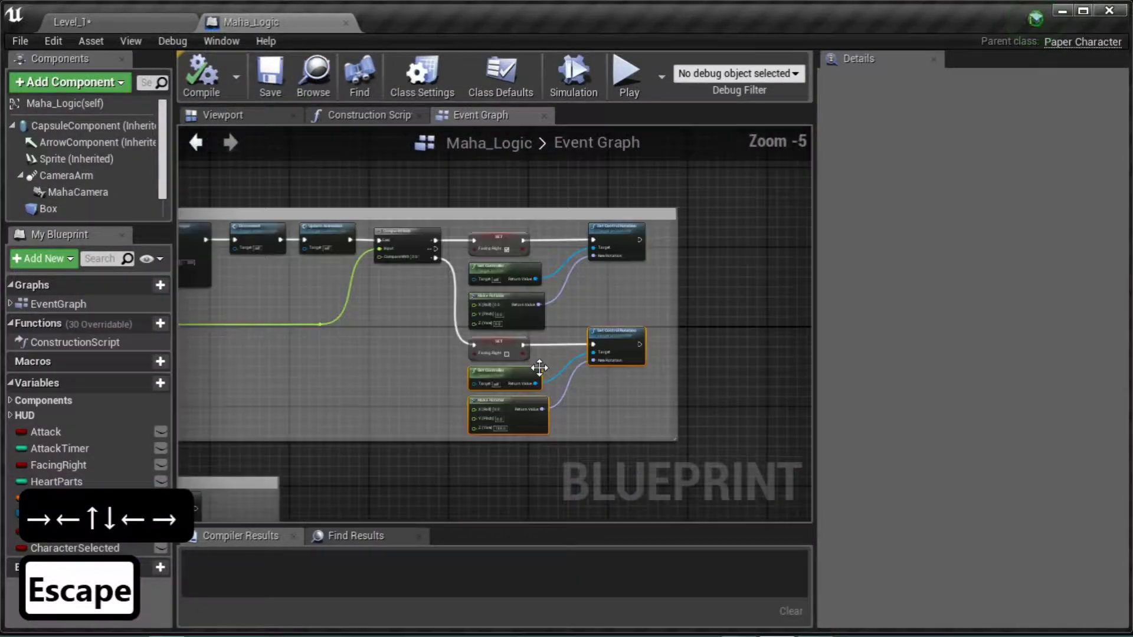
pyautogui.moveTo(340, 392); pyautogui.dragTo(714, 264, button='right')
pyautogui.scroll(3, 356, 412)
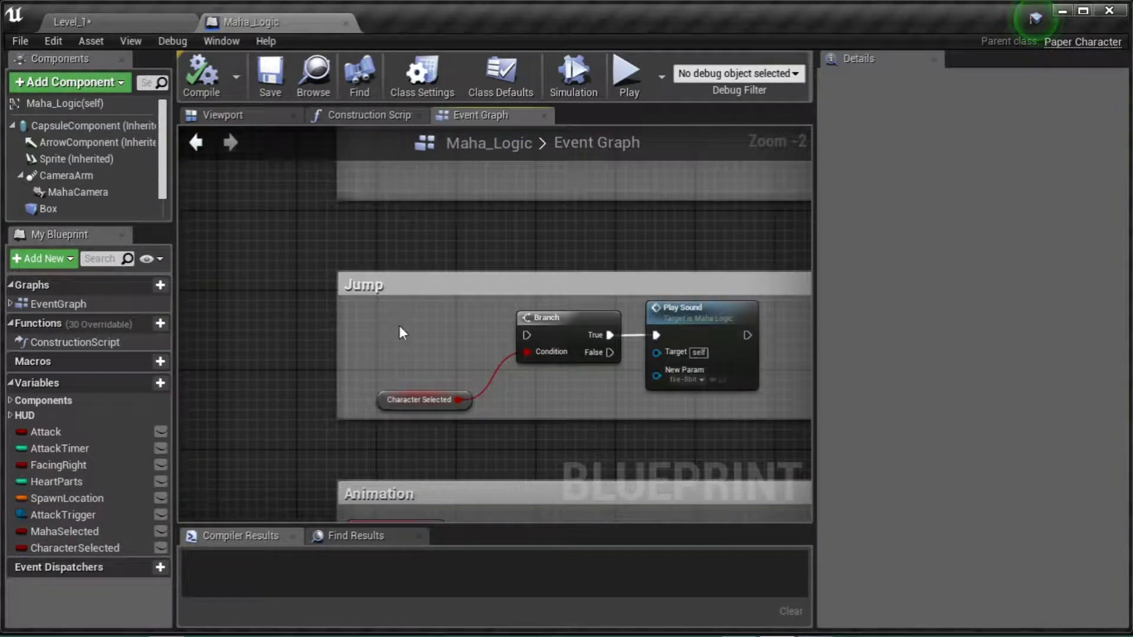
pyautogui.rightClick(399, 328)
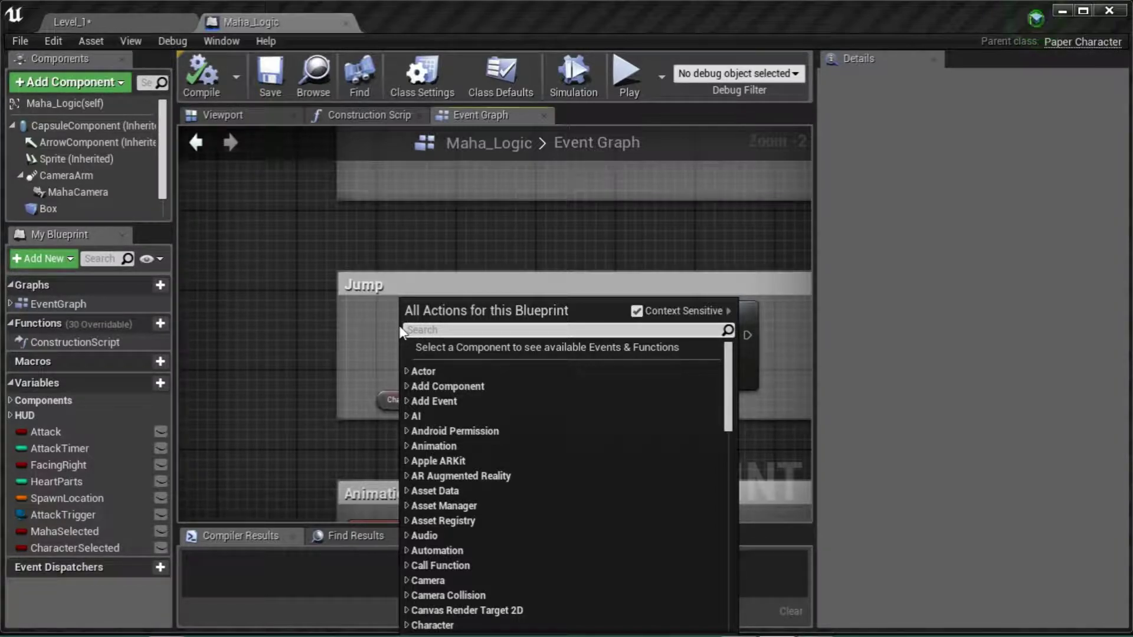
pyautogui.write('jump')
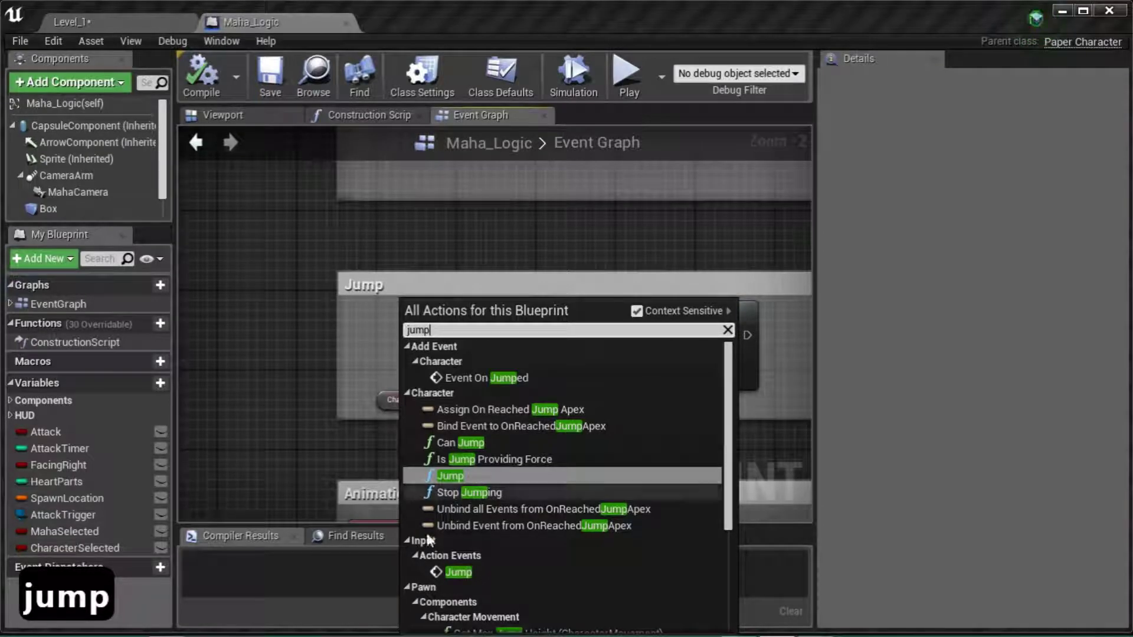
pyautogui.click(457, 574)
pyautogui.moveTo(450, 351); pyautogui.dragTo(429, 330)
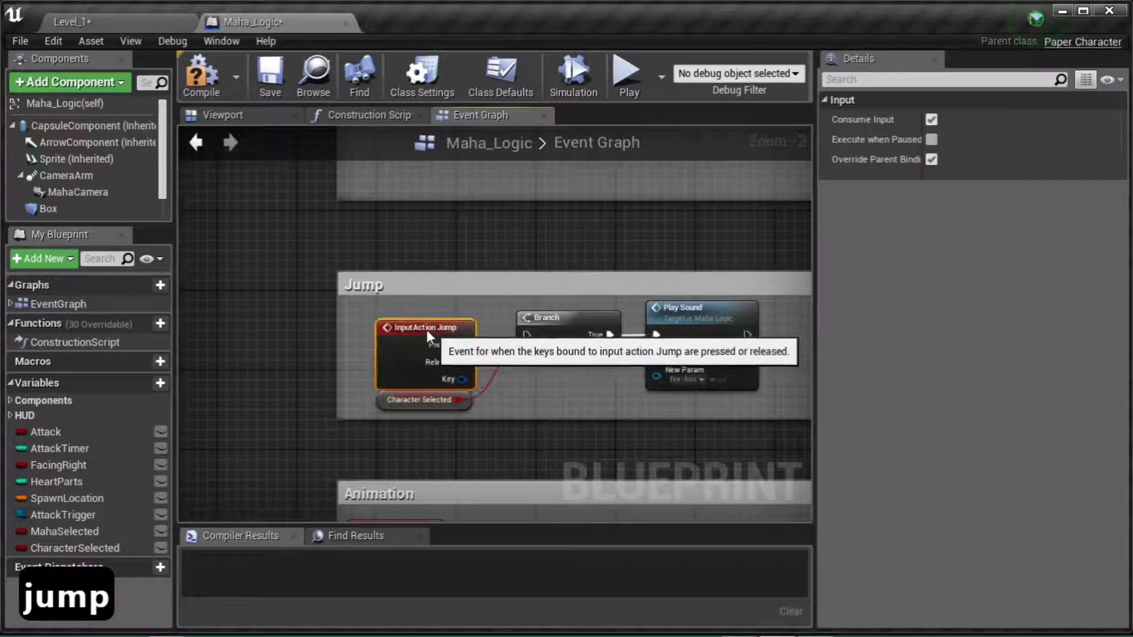
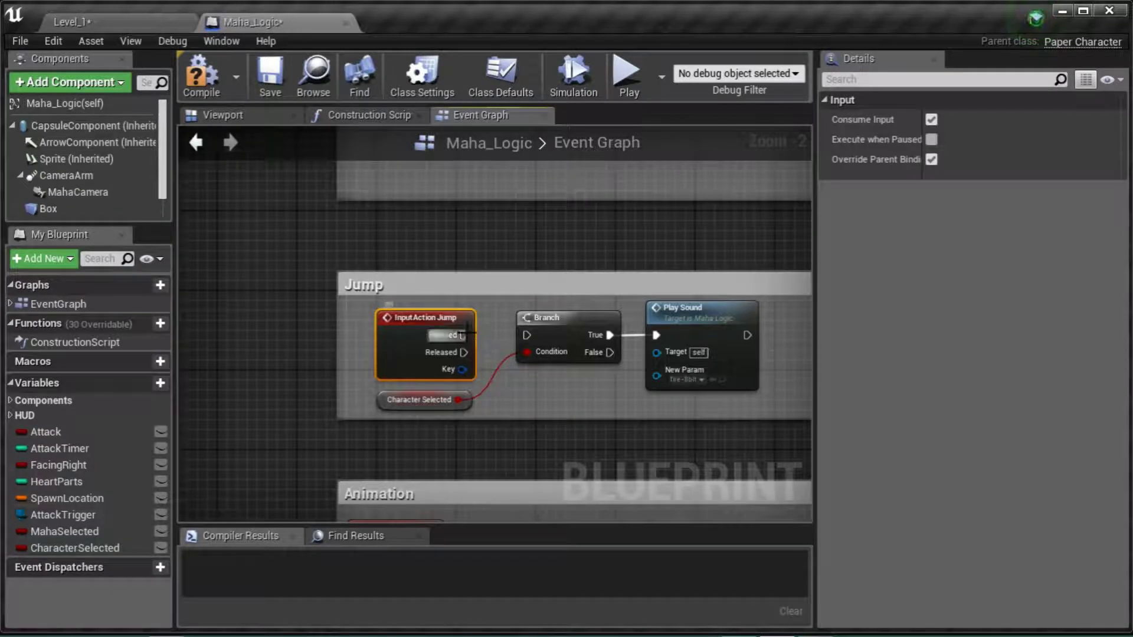
pyautogui.moveTo(463, 335); pyautogui.dragTo(528, 335)
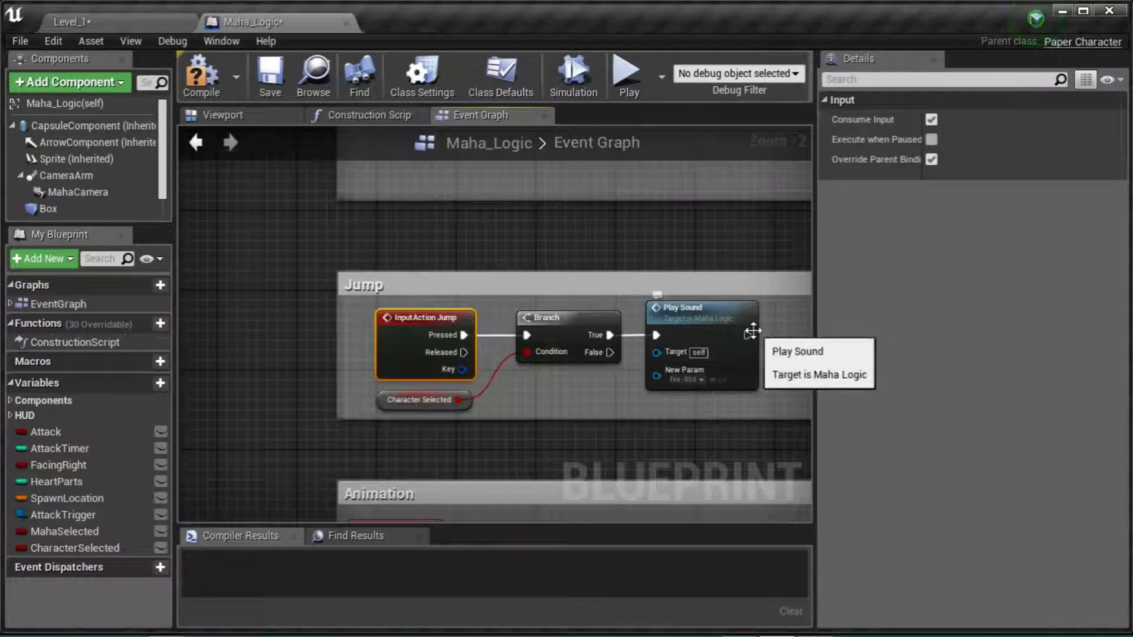
# Add the character's Jump function after the Play Sound node, align it in the row and save the blueprint
pyautogui.click(746, 312)
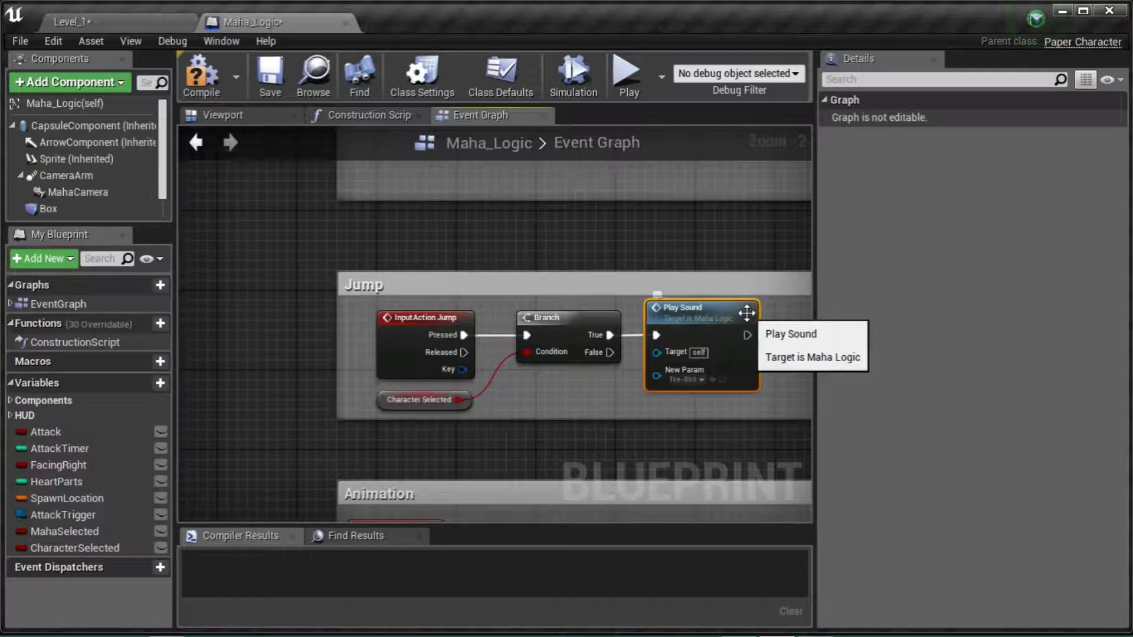
pyautogui.moveTo(720, 412); pyautogui.dragTo(531, 416, button='right')
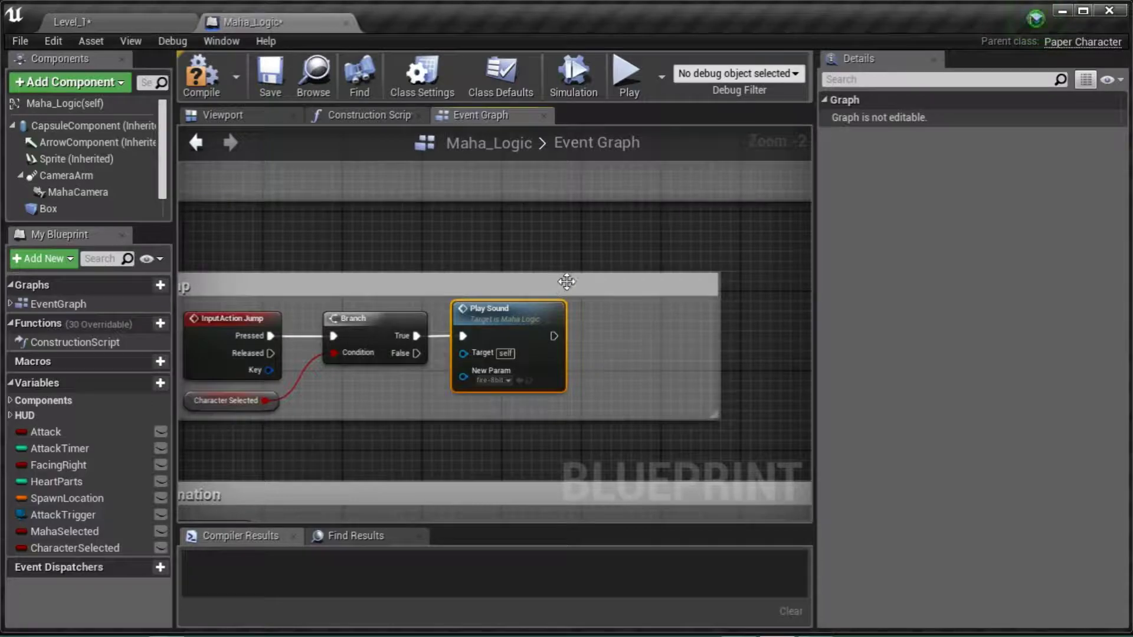
pyautogui.moveTo(553, 335); pyautogui.dragTo(610, 337)
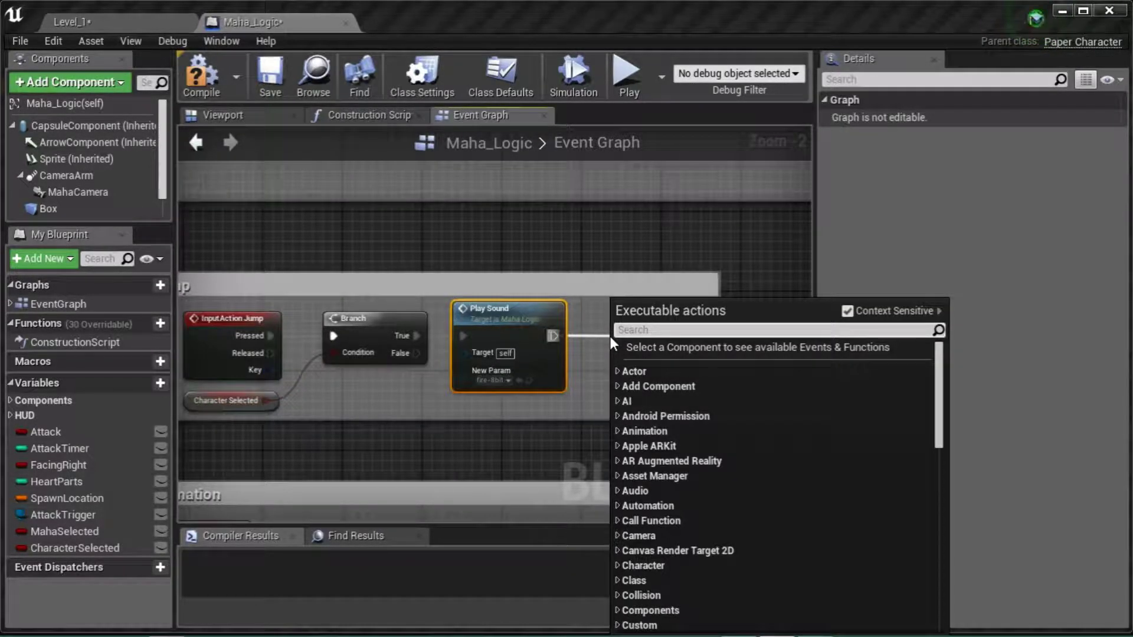
pyautogui.write('jump')
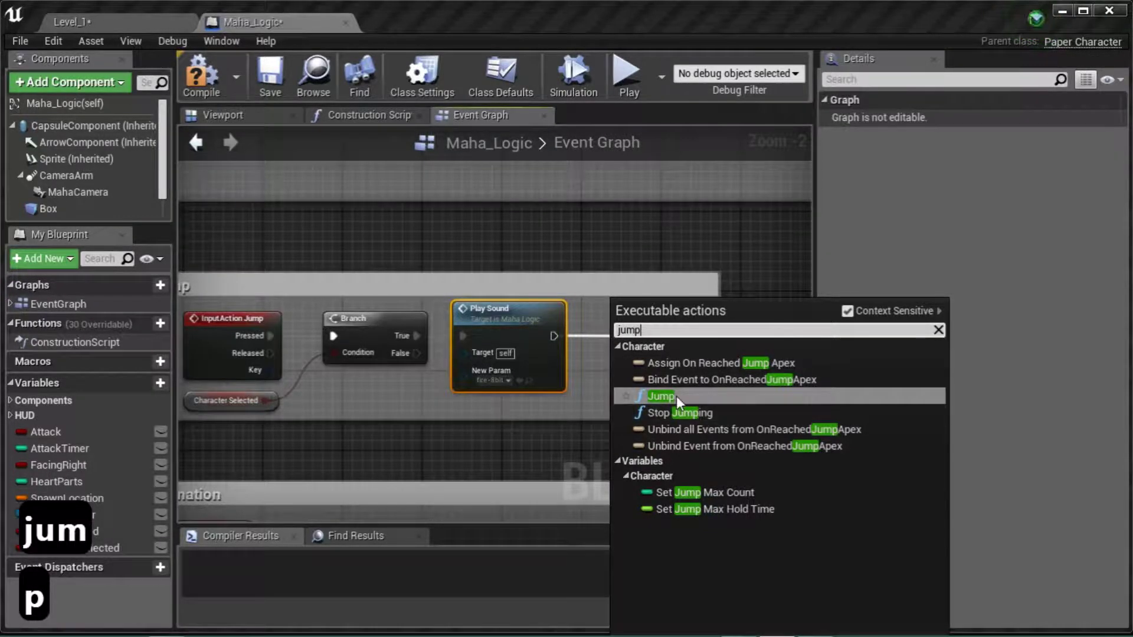
pyautogui.click(617, 344)
pyautogui.click(617, 346)
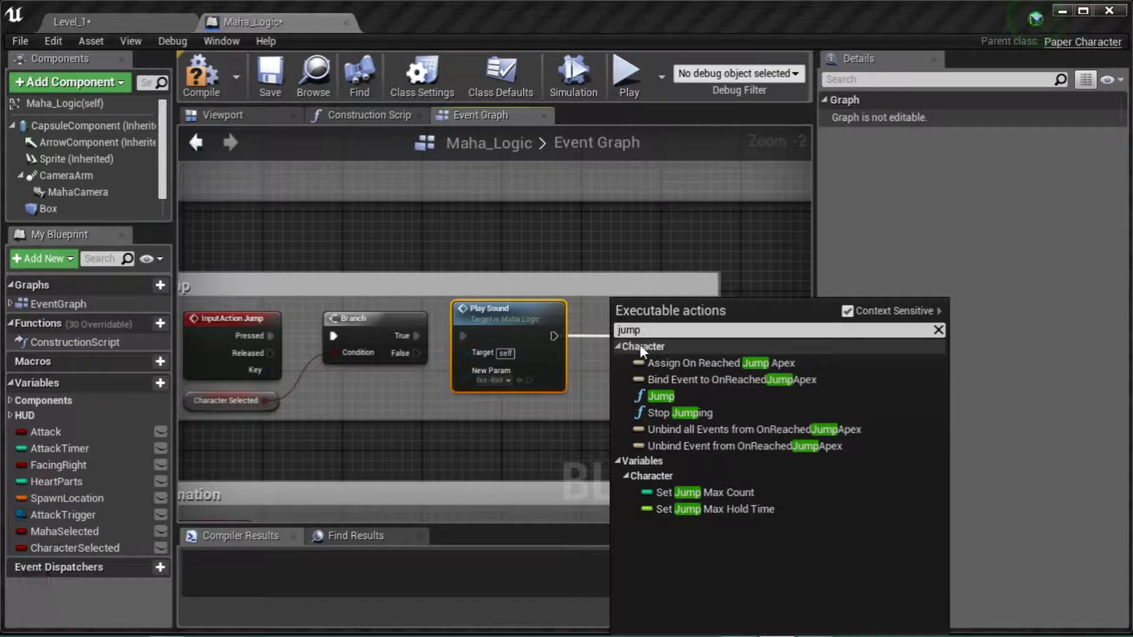
pyautogui.click(667, 395)
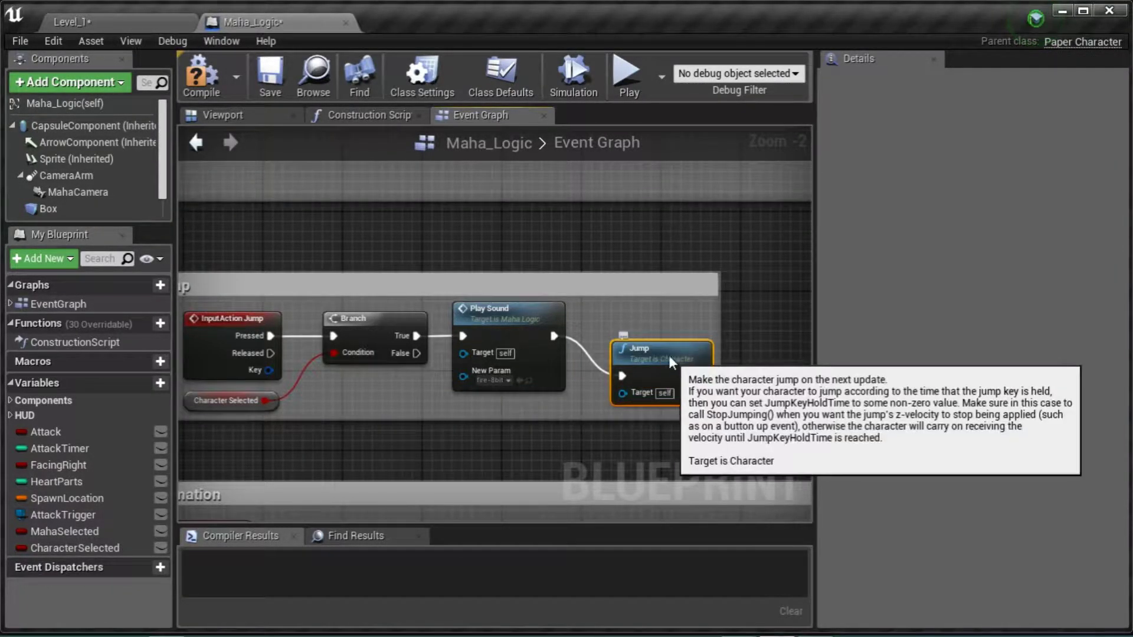
pyautogui.moveTo(652, 324); pyautogui.dragTo(642, 315)
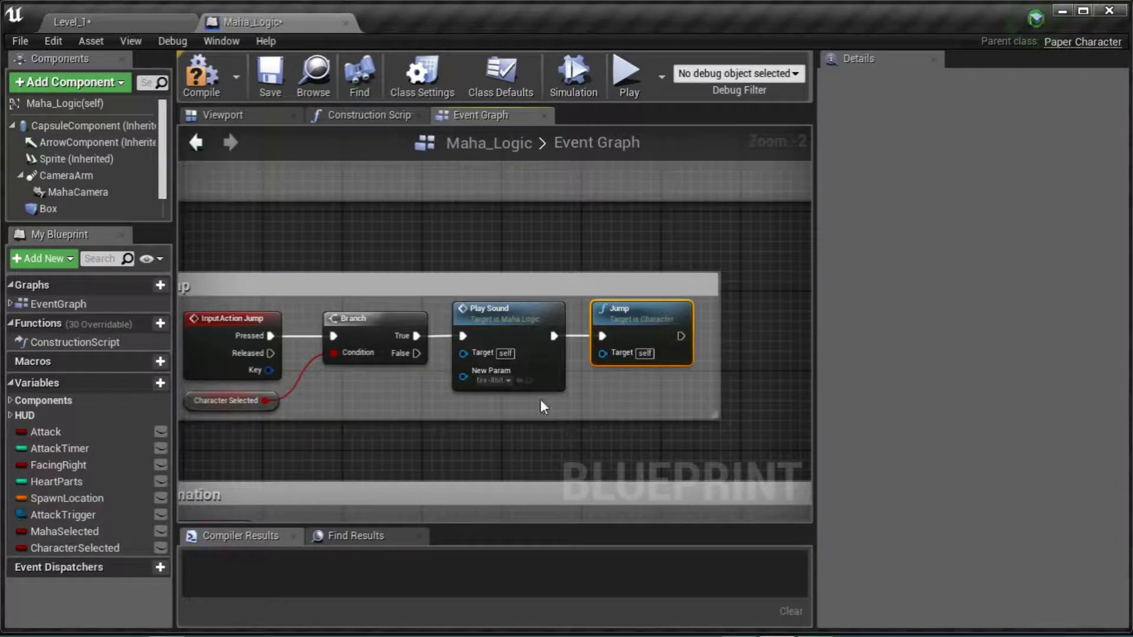
pyautogui.moveTo(364, 260); pyautogui.dragTo(530, 265, button='right')
pyautogui.click(270, 74)
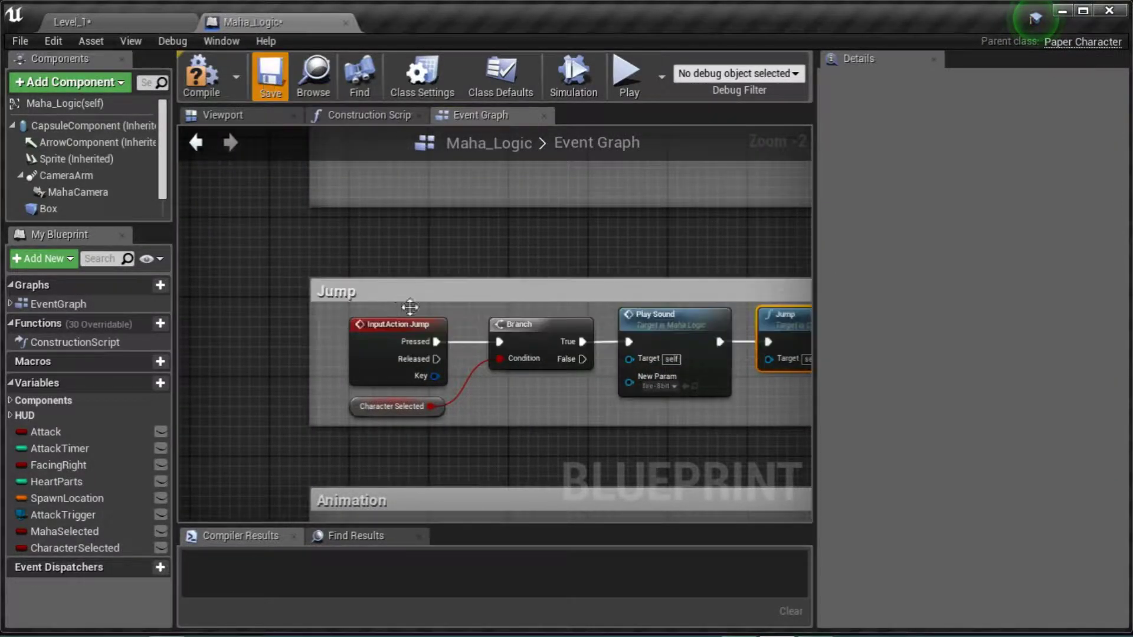
# Play-test Level_1 with Maha, making her jump both standing and while moving, and stop the game
pyautogui.click(123, 24)
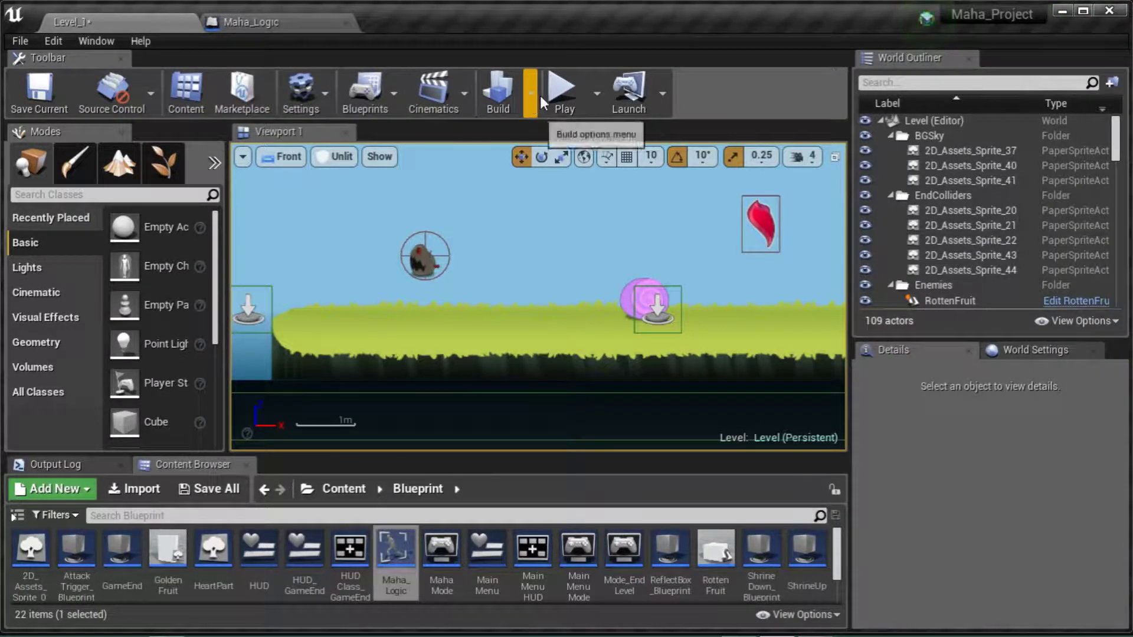
pyautogui.click(558, 97)
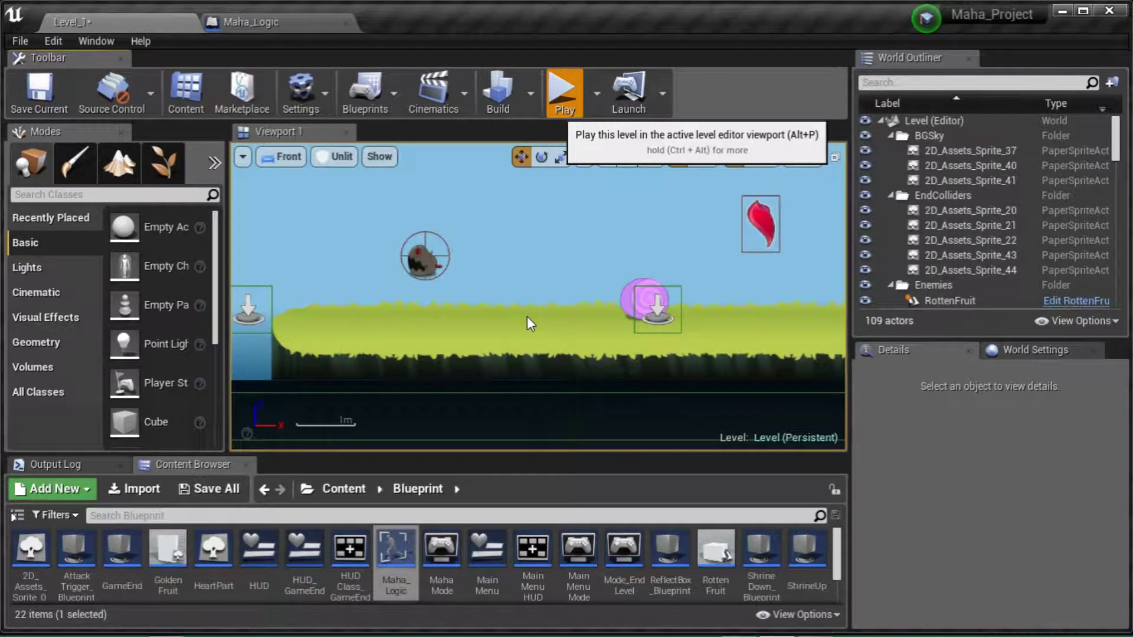
pyautogui.click(475, 400)
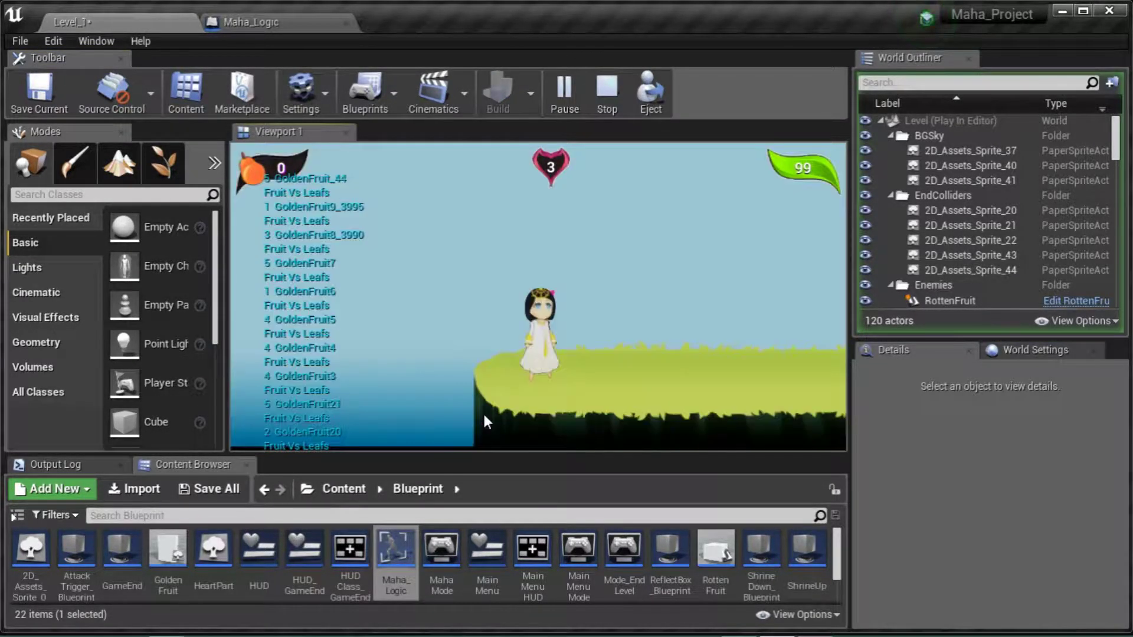
pyautogui.press('w')
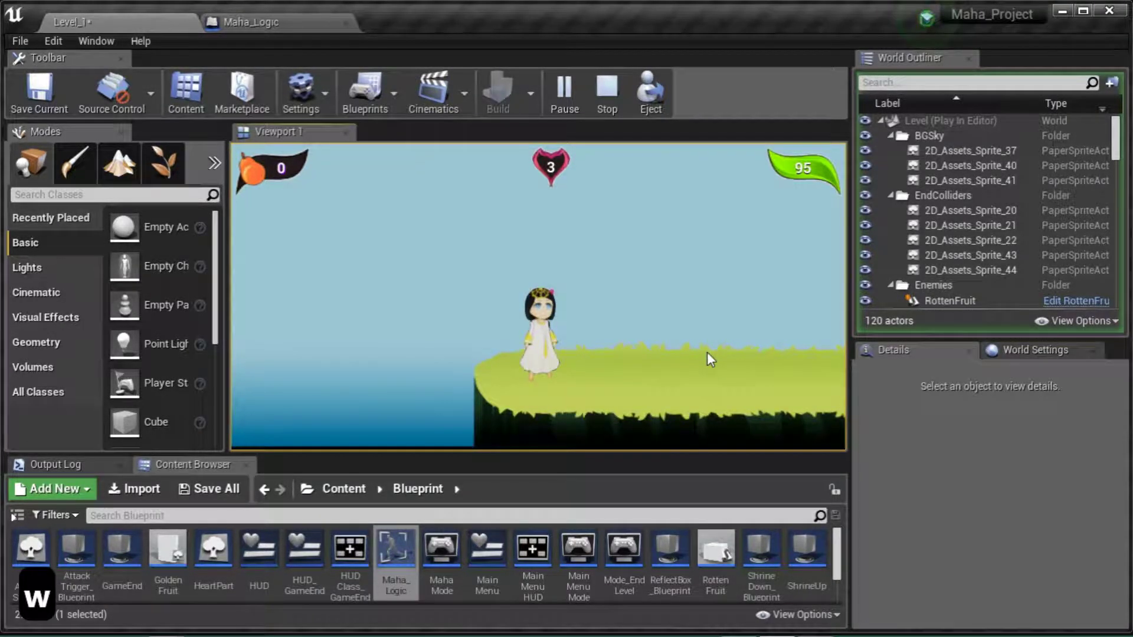
pyautogui.press('Up')
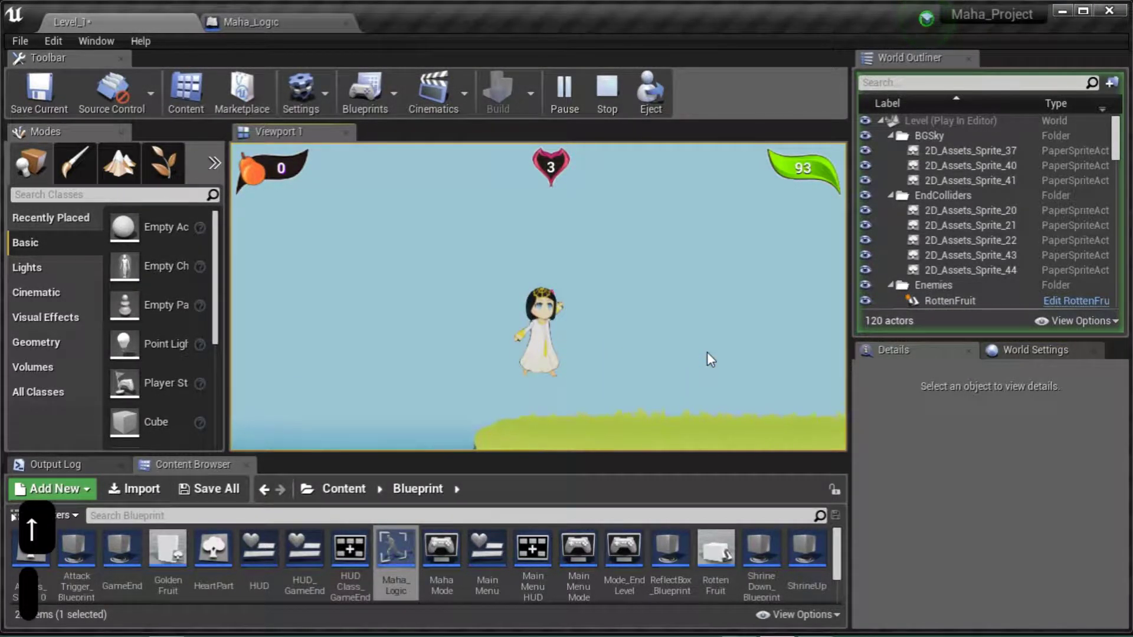
pyautogui.press('d')
pyautogui.press('d')
pyautogui.press('d')
pyautogui.press('d')
pyautogui.press('d')
pyautogui.press('d')
pyautogui.press('d')
pyautogui.press('d')
pyautogui.press('d')
pyautogui.press('d')
pyautogui.press('w')
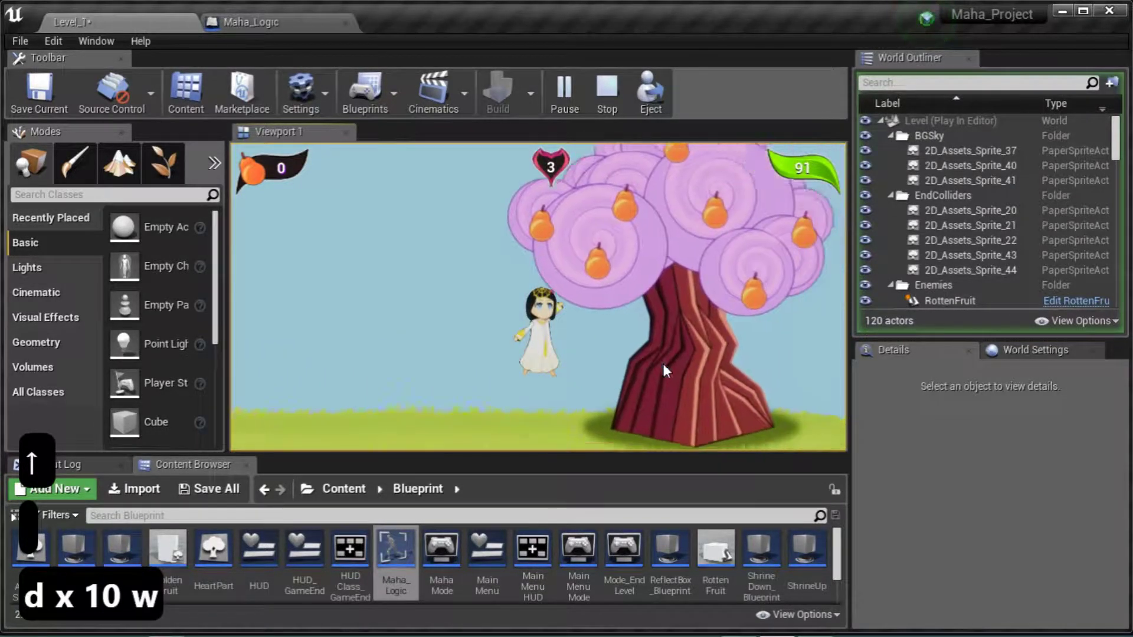
pyautogui.press('w')
pyautogui.press('a')
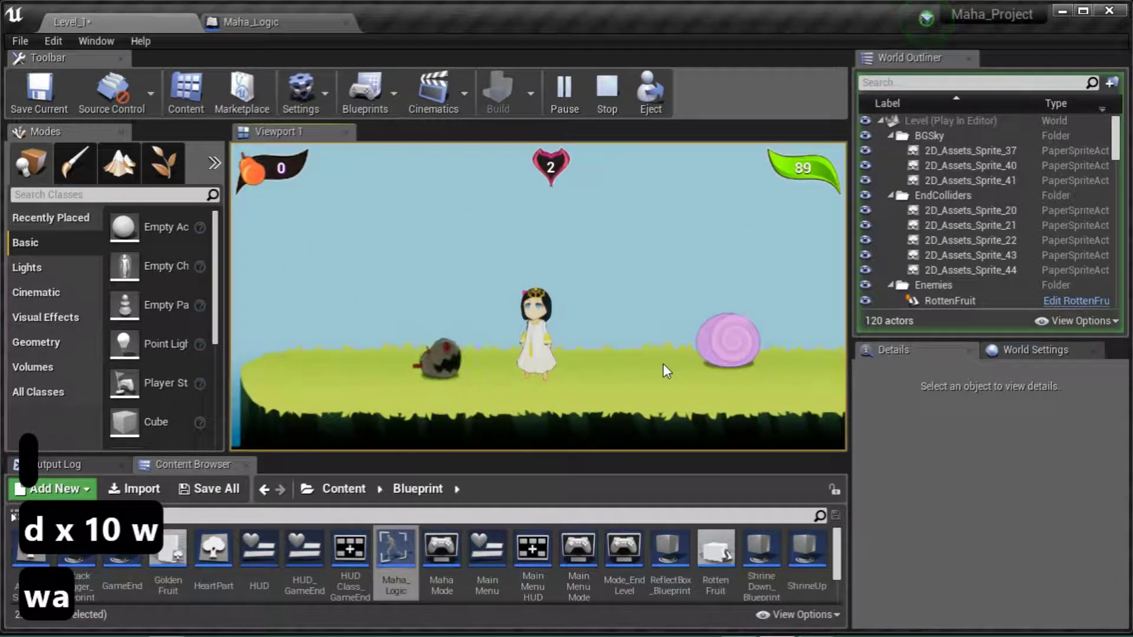
pyautogui.press('w')
pyautogui.press('a')
pyautogui.press('Escape')
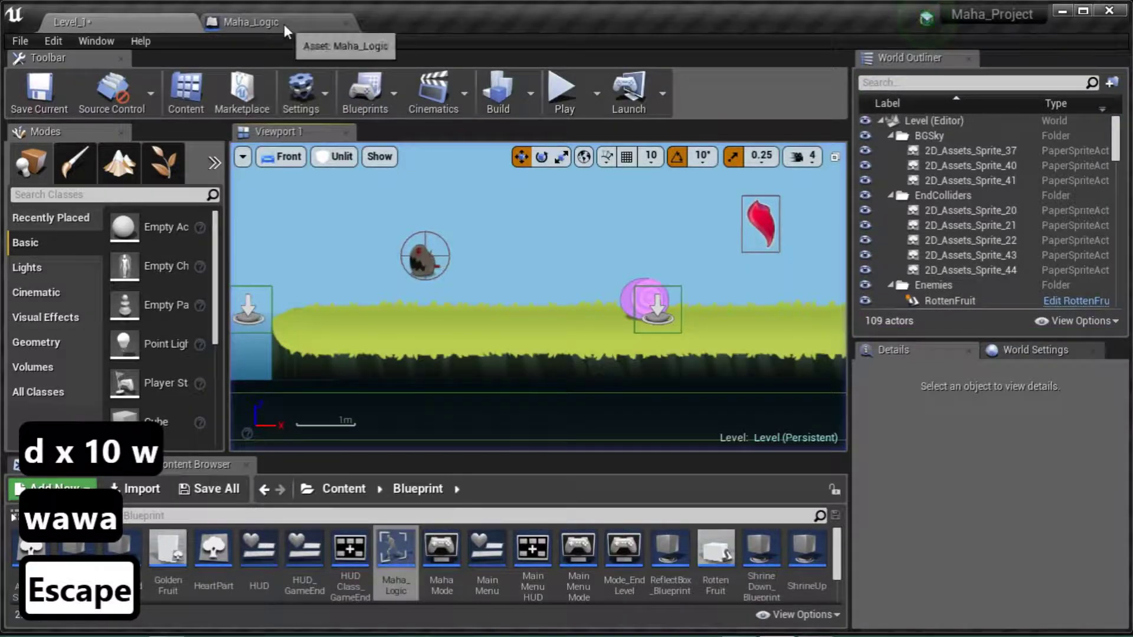
# Set the Jump Z Velocity of Maha_Logic's CharacterMovement component to 1000
pyautogui.click(285, 25)
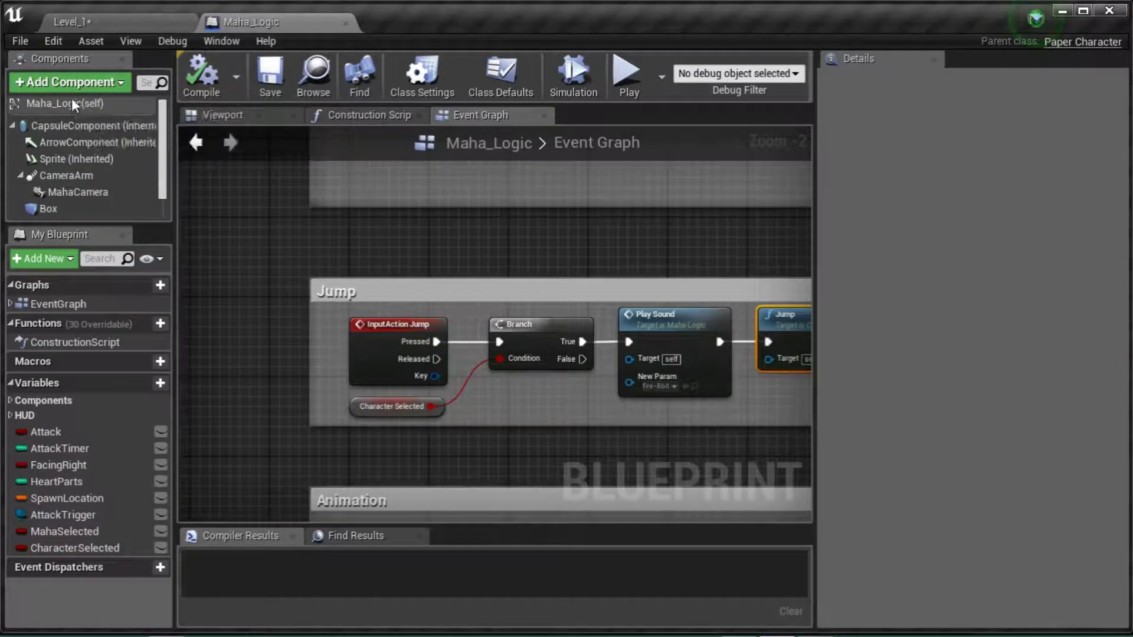
pyautogui.scroll(-1, 104, 170)
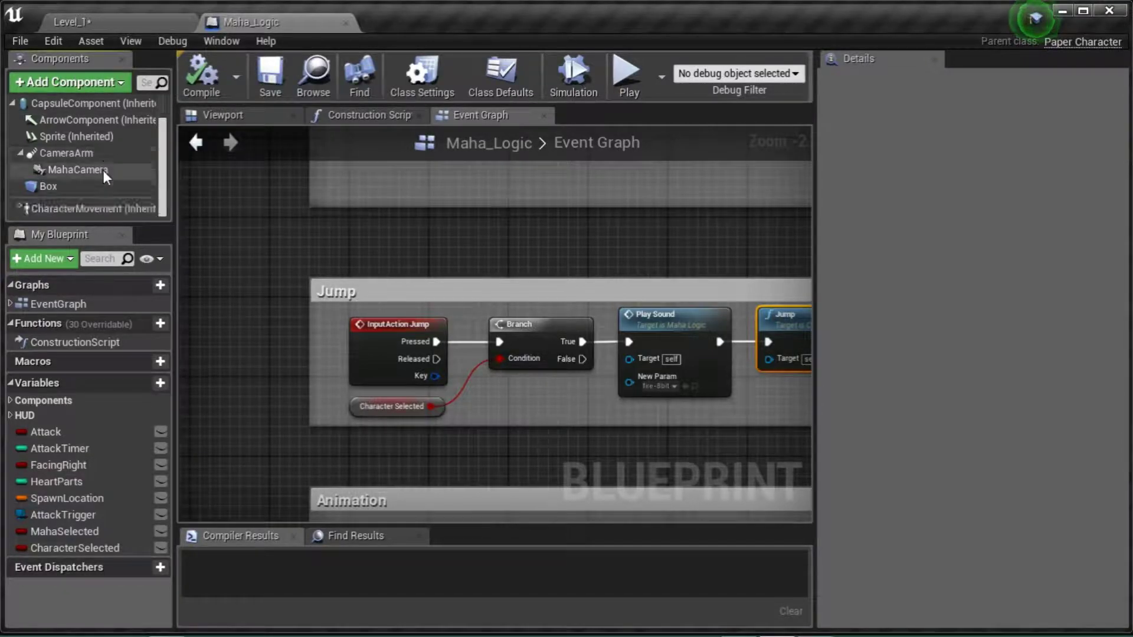
pyautogui.click(89, 208)
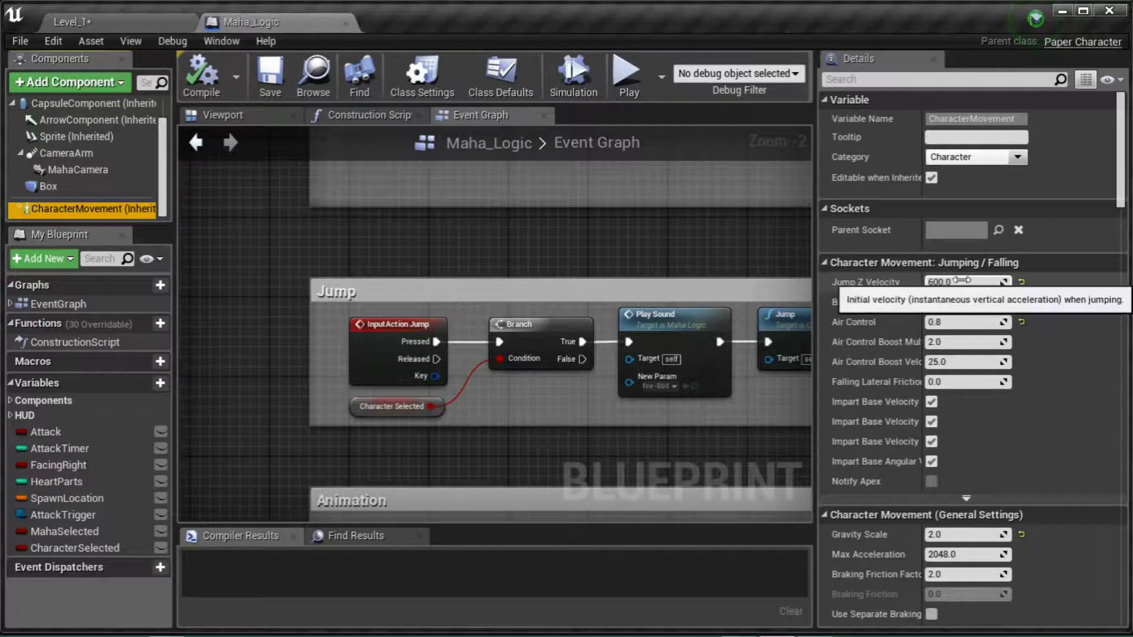
pyautogui.click(933, 402)
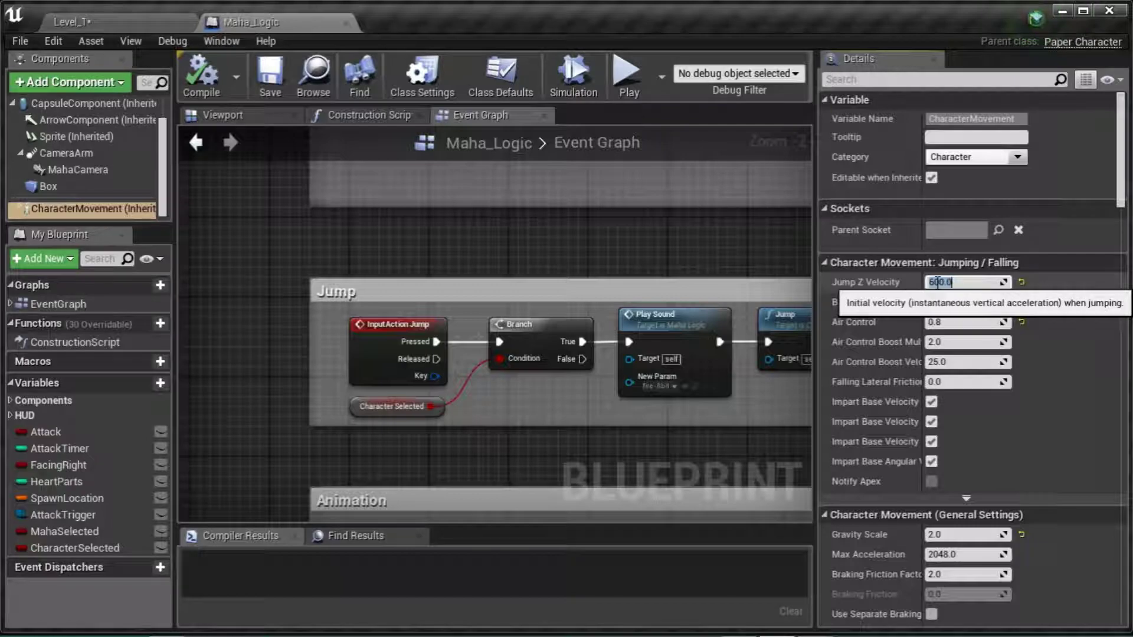
pyautogui.write('1000')
pyautogui.press('Return')
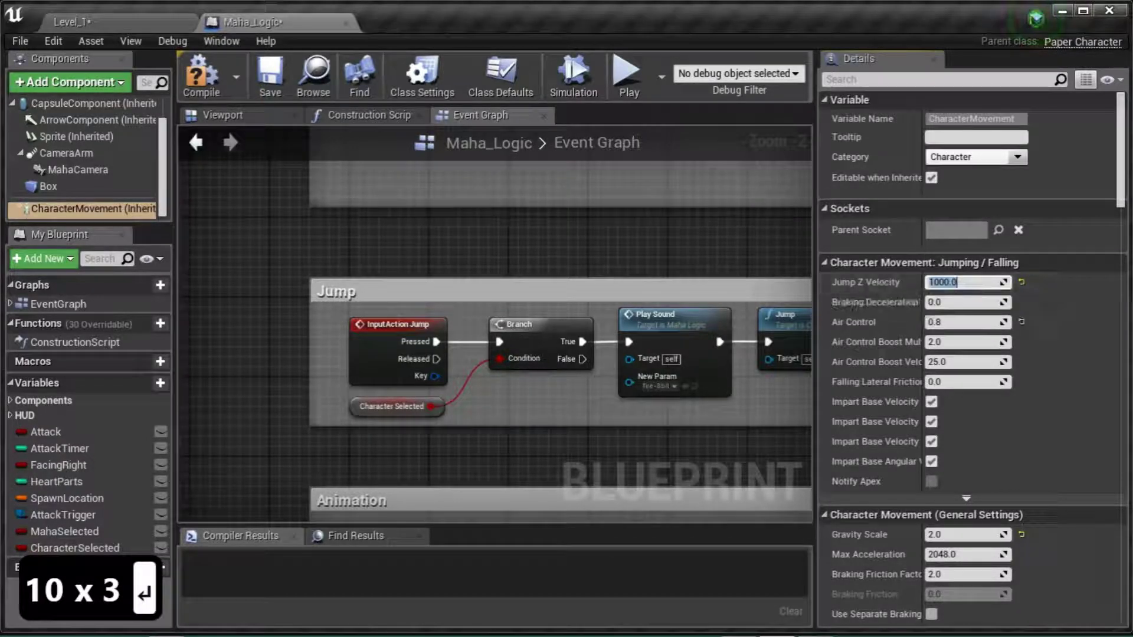
# Save the Maha_Logic blueprint and play-test Level_1 with Maha, making her run and jump in both directions around the tree
pyautogui.click(271, 88)
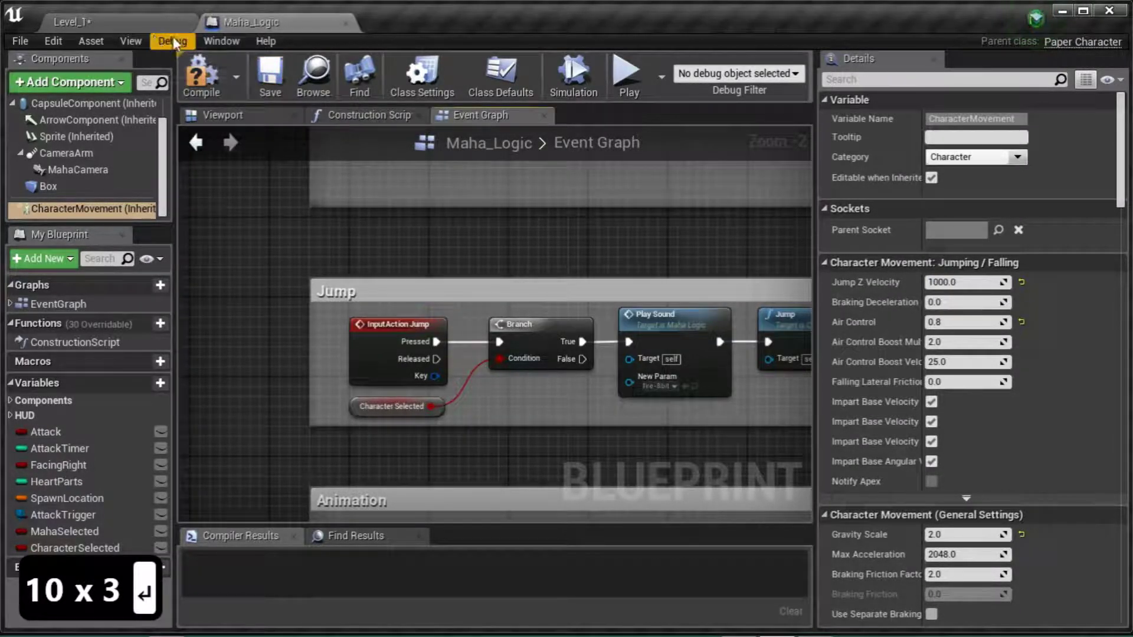
pyautogui.click(143, 27)
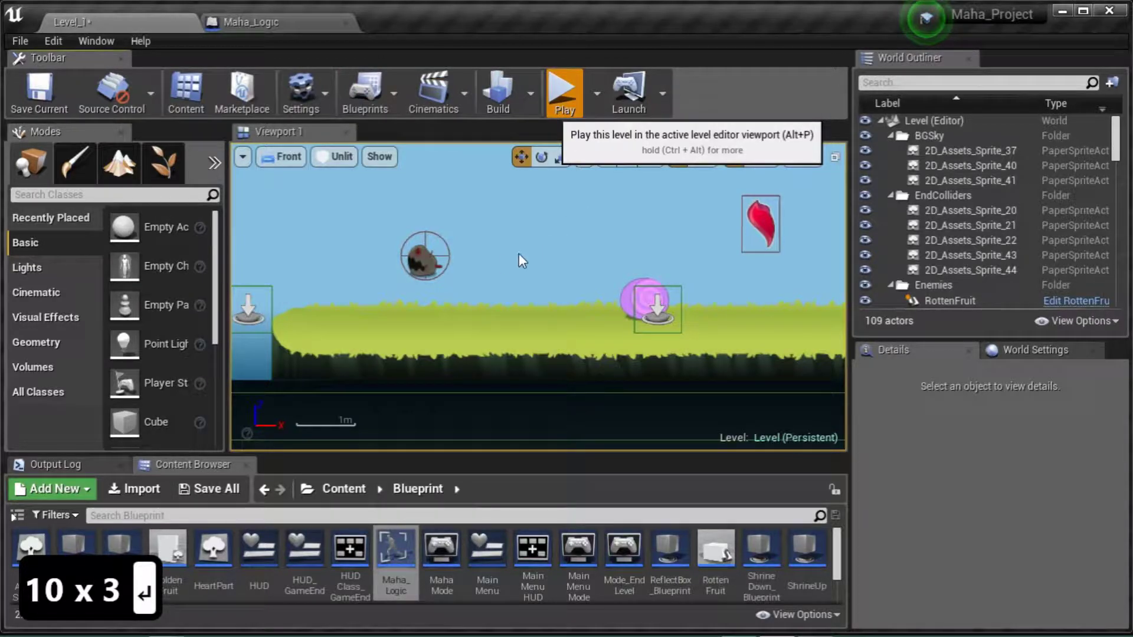
pyautogui.hotkey('alt', 'p')
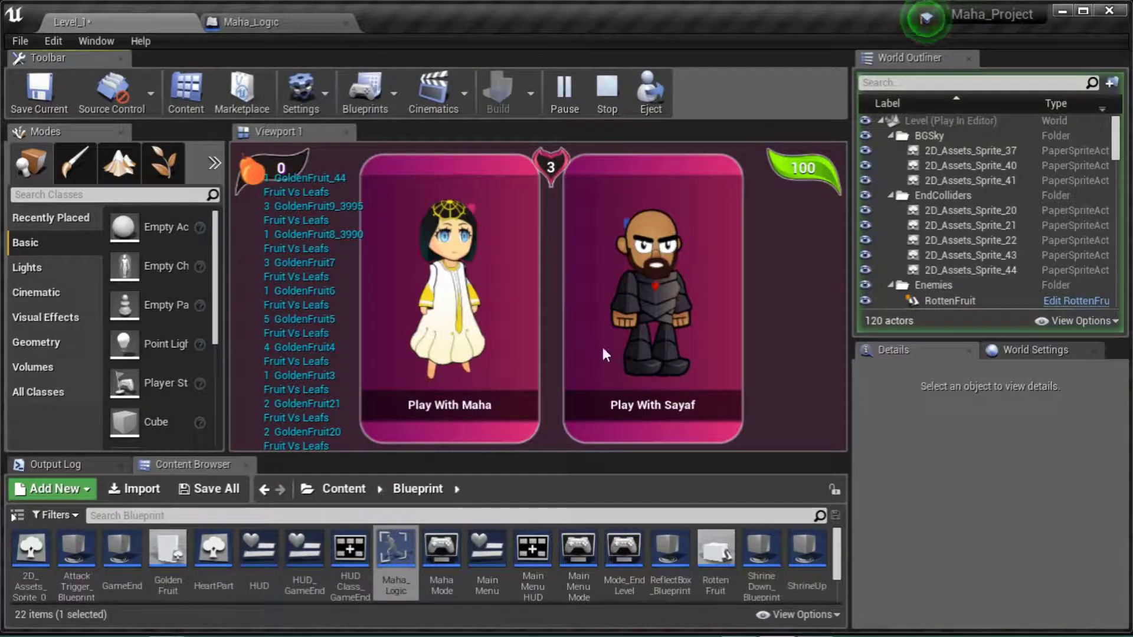
pyautogui.click(487, 402)
pyautogui.press('w')
pyautogui.press('d')
pyautogui.press('d')
pyautogui.press('d')
pyautogui.press('d')
pyautogui.press('d')
pyautogui.press('d')
pyautogui.press('d')
pyautogui.press('d')
pyautogui.press('d')
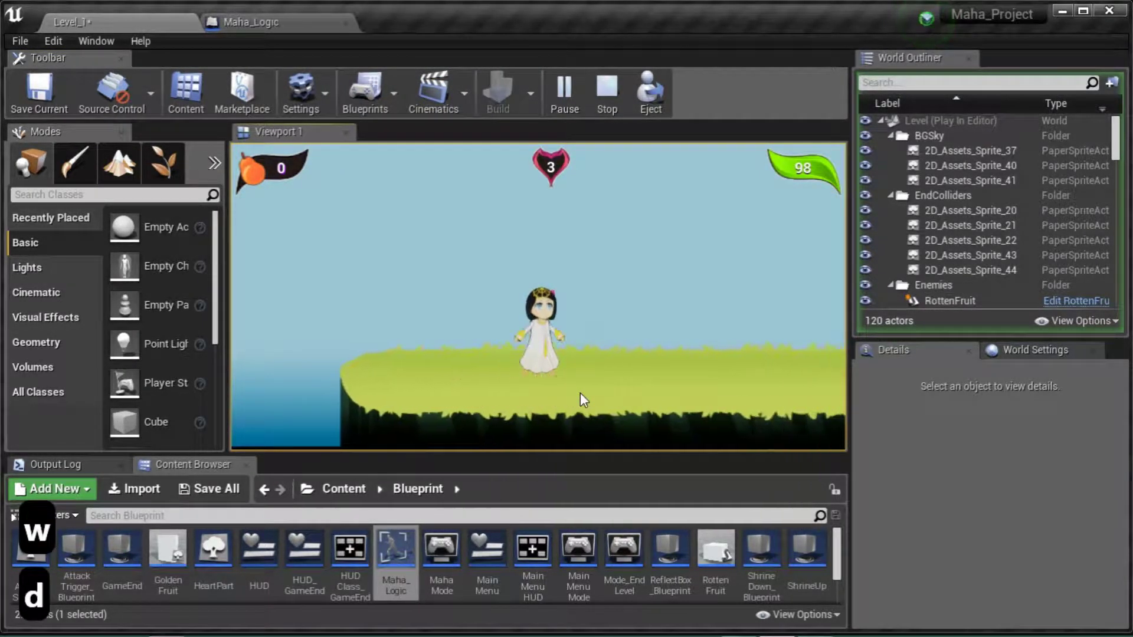
pyautogui.press('w')
pyautogui.press('w')
pyautogui.press('d')
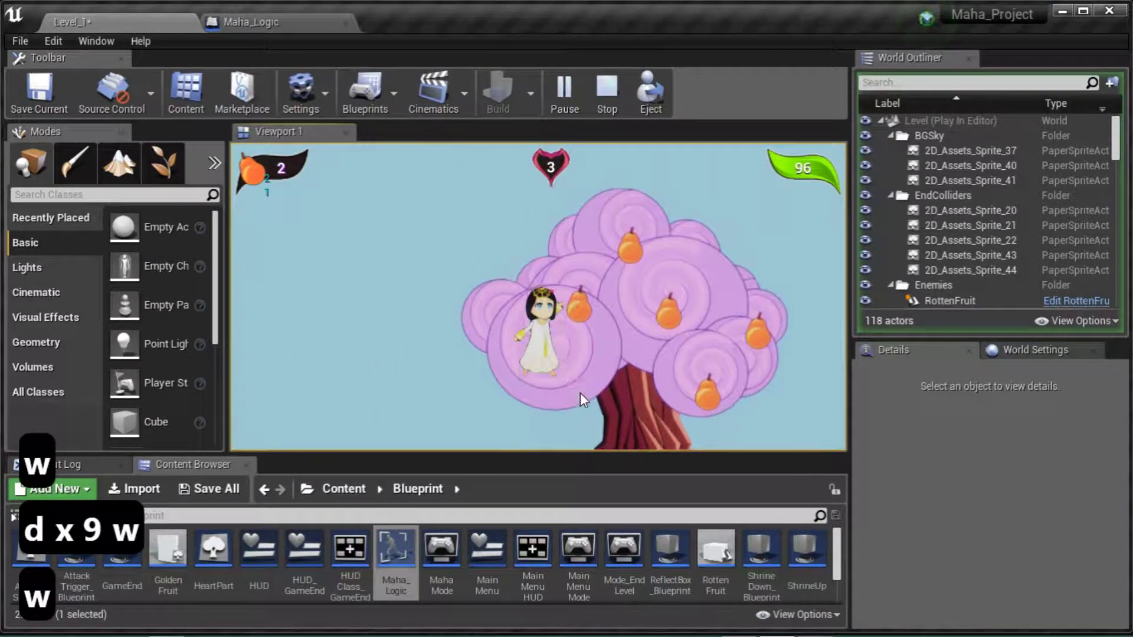
pyautogui.press('a')
pyautogui.press('d')
pyautogui.press('w')
pyautogui.press('w')
pyautogui.press('w')
pyautogui.press('w')
pyautogui.press('w')
pyautogui.press('a')
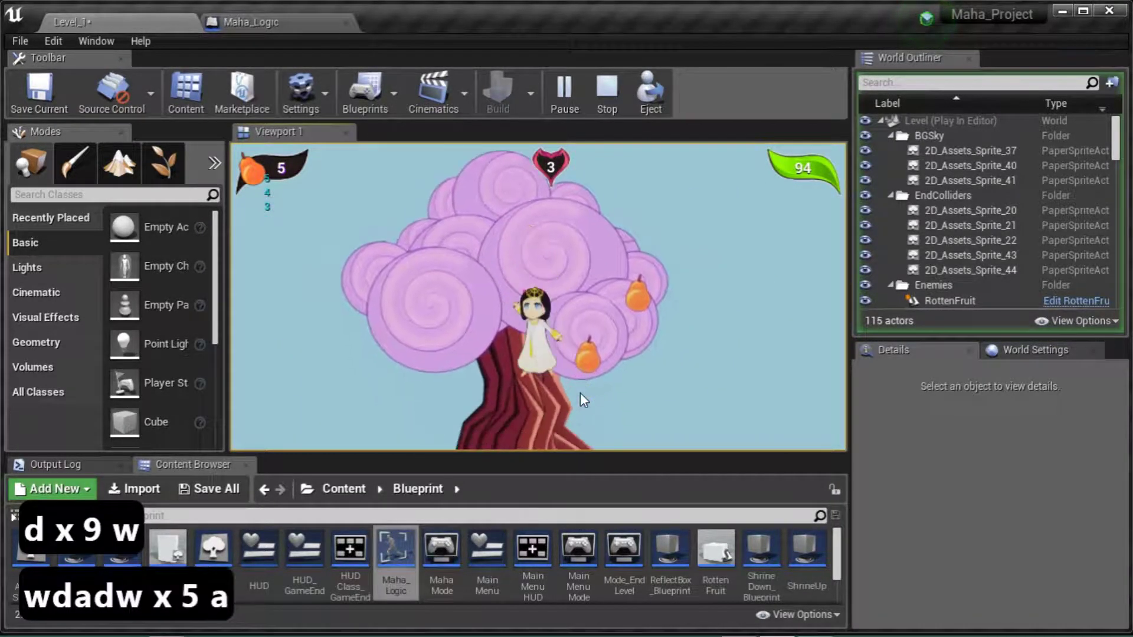
pyautogui.press('d')
pyautogui.press('w')
pyautogui.press('a')
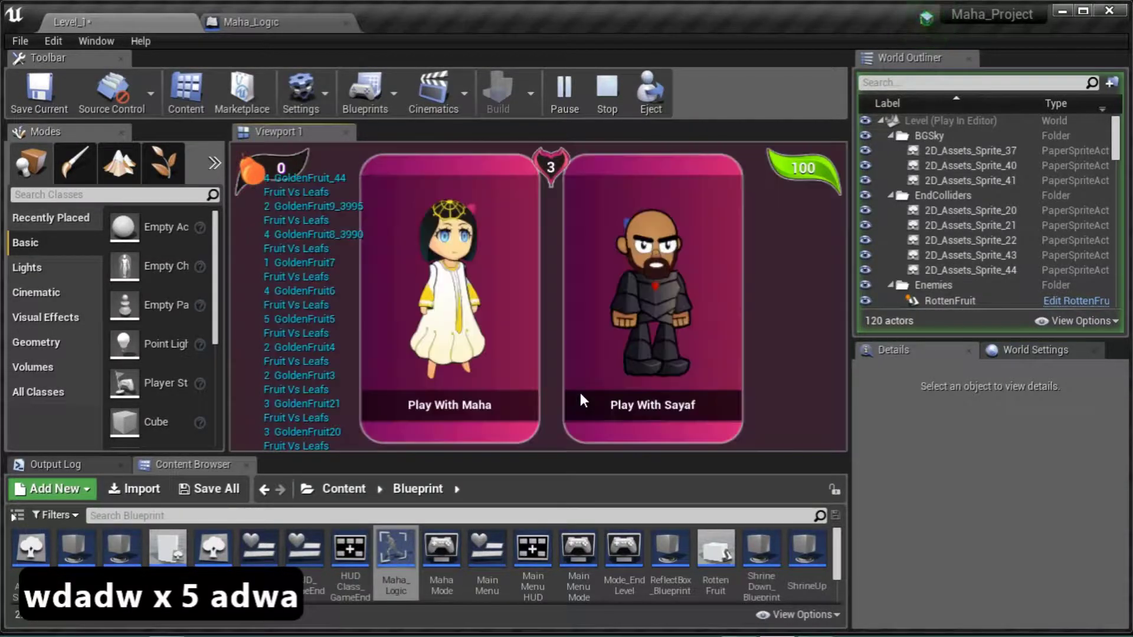
# Play the level with Sayaf, making him run and jump around the tree in both directions, and stop the game
pyautogui.click(639, 406)
pyautogui.press('d')
pyautogui.press('w')
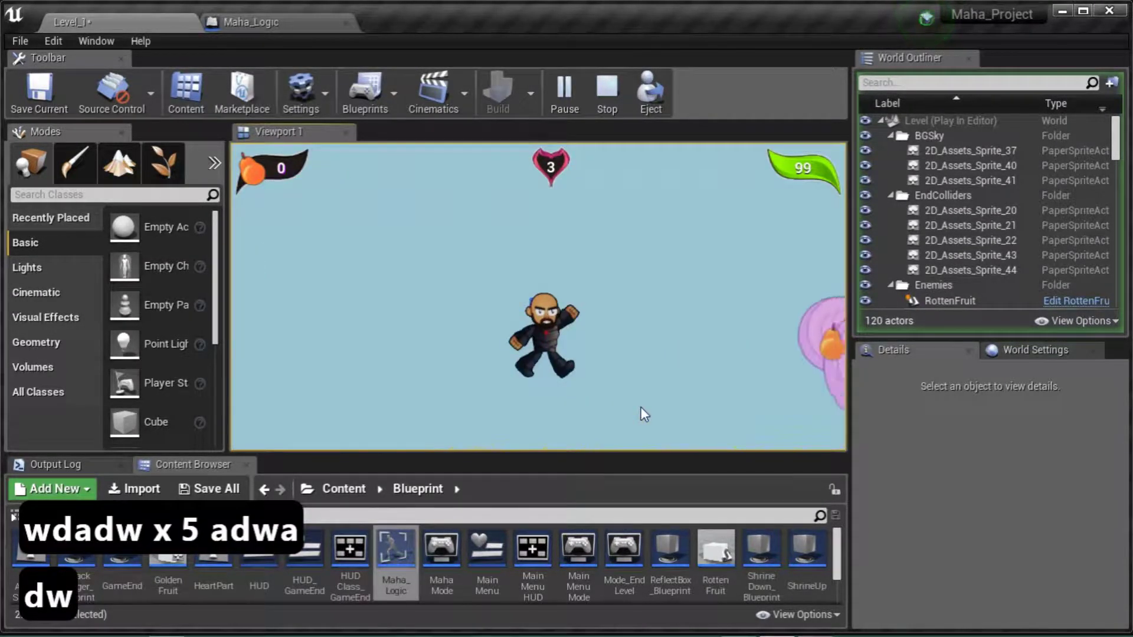
pyautogui.press('w')
pyautogui.press('w')
pyautogui.press('w')
pyautogui.press('d')
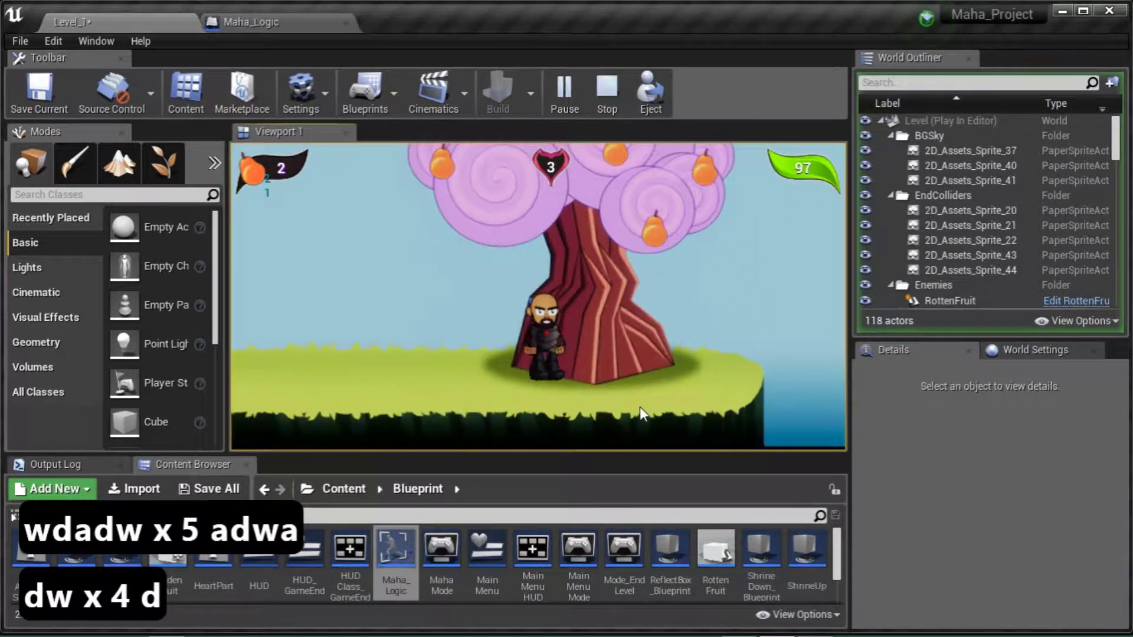
pyautogui.press('w')
pyautogui.press('d')
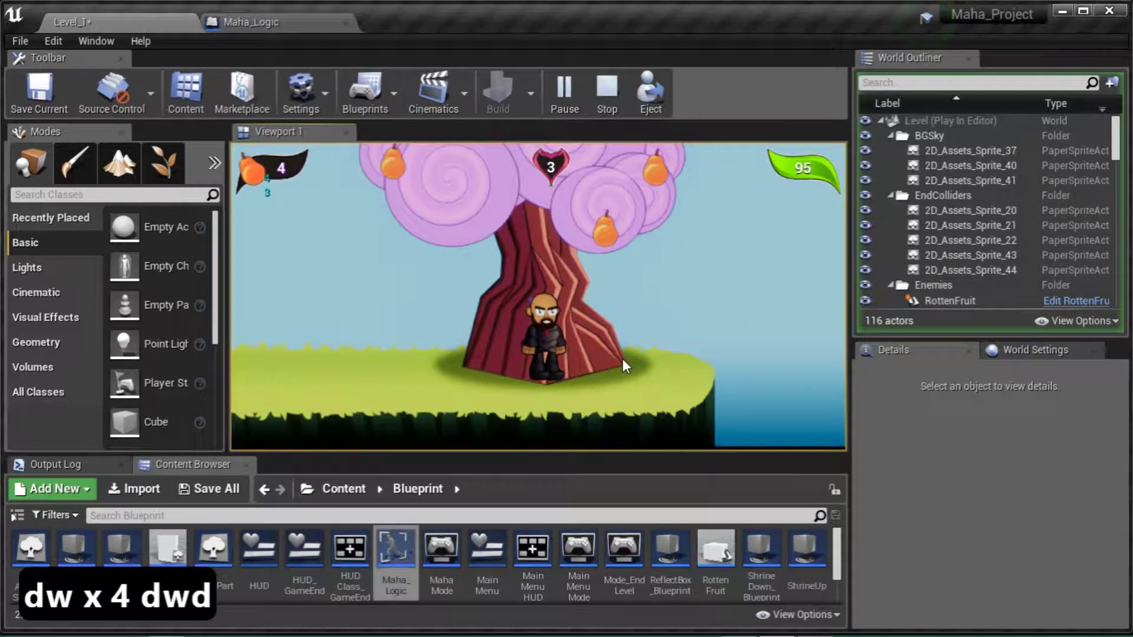
pyautogui.press('w')
pyautogui.press('d')
pyautogui.press('w')
pyautogui.press('d')
pyautogui.press('a')
pyautogui.press('w')
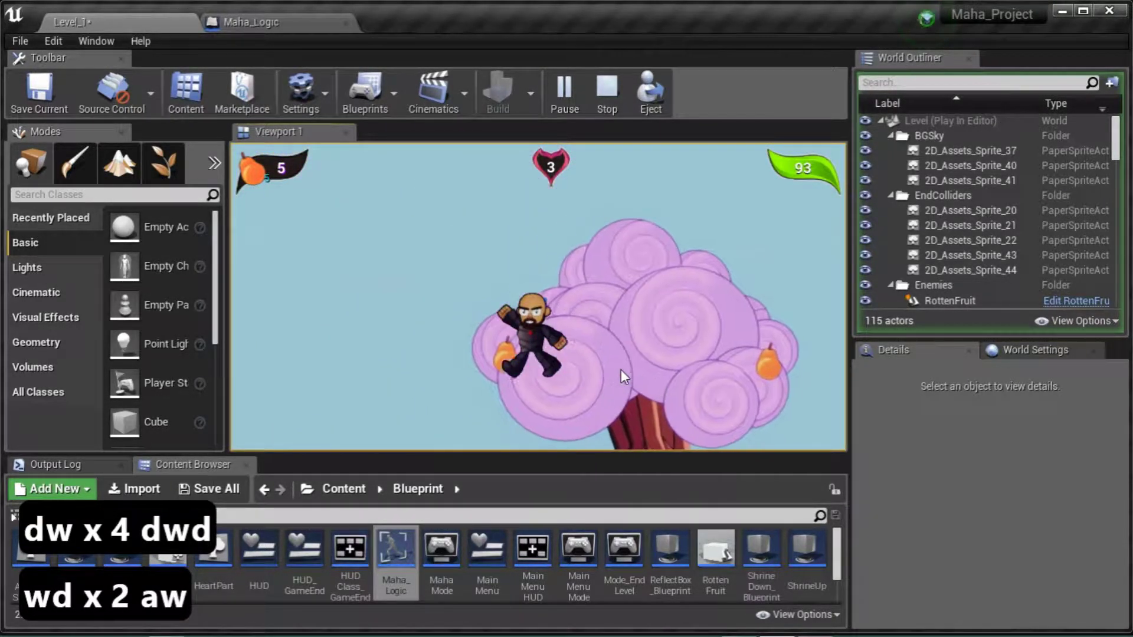
pyautogui.press('d')
pyautogui.press('a')
pyautogui.press('w')
pyautogui.press('d')
pyautogui.press('w')
pyautogui.press('a')
pyautogui.press('d')
pyautogui.press('w')
pyautogui.press('a')
pyautogui.press('d')
pyautogui.press('w')
pyautogui.press('a')
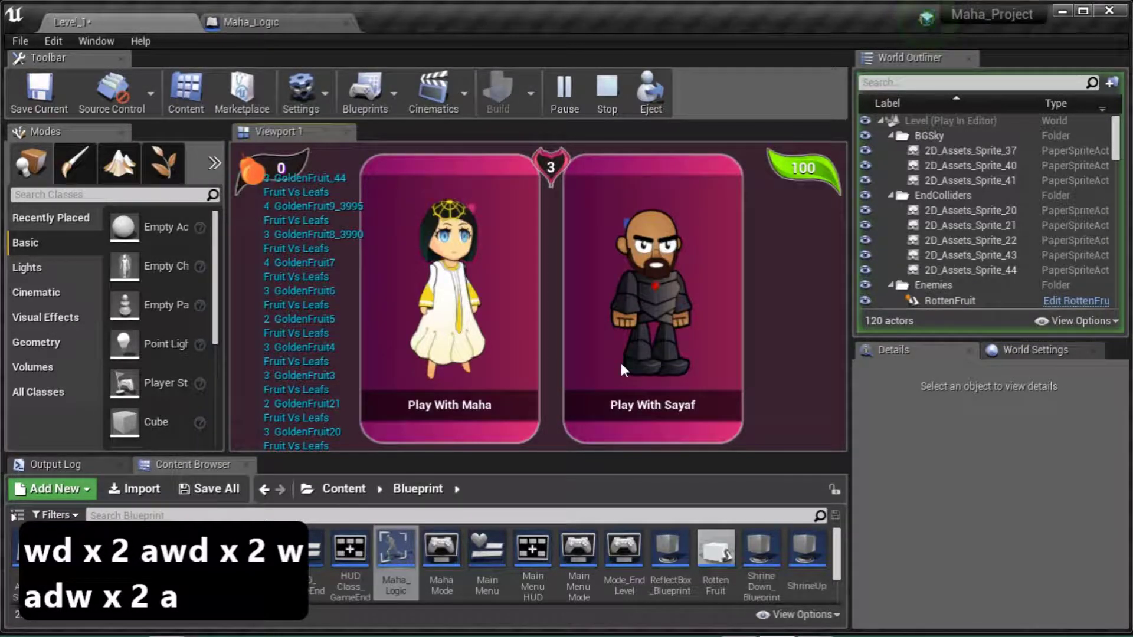
pyautogui.press('Escape')
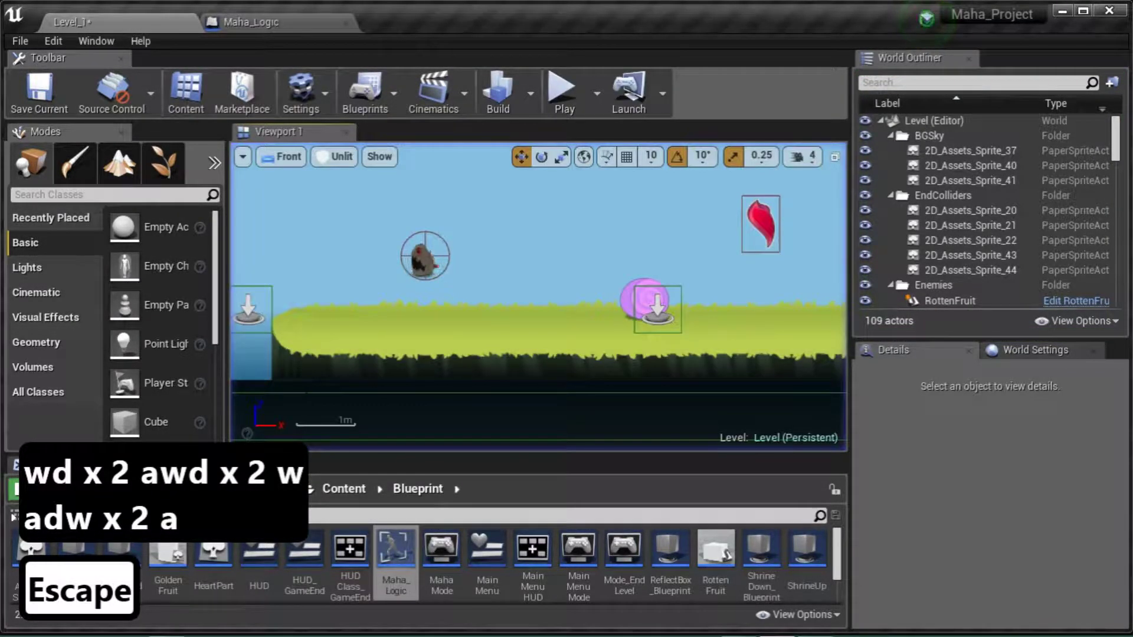
# Set the Jump Z Velocity of Maha_Logic's CharacterMovement component to 600
pyautogui.click(250, 24)
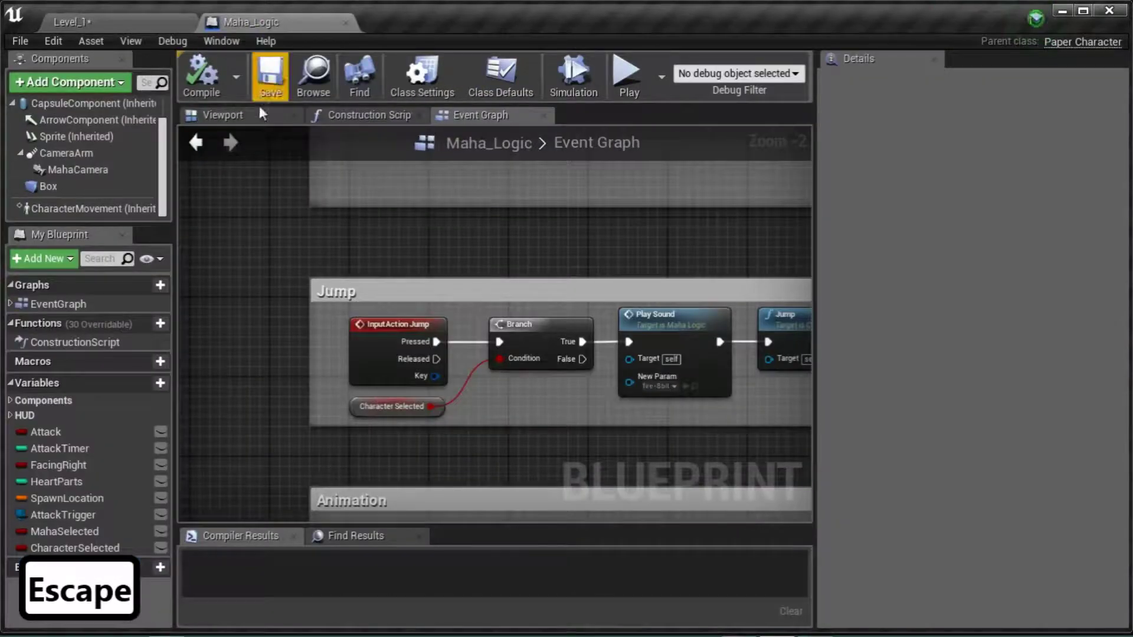
pyautogui.click(80, 208)
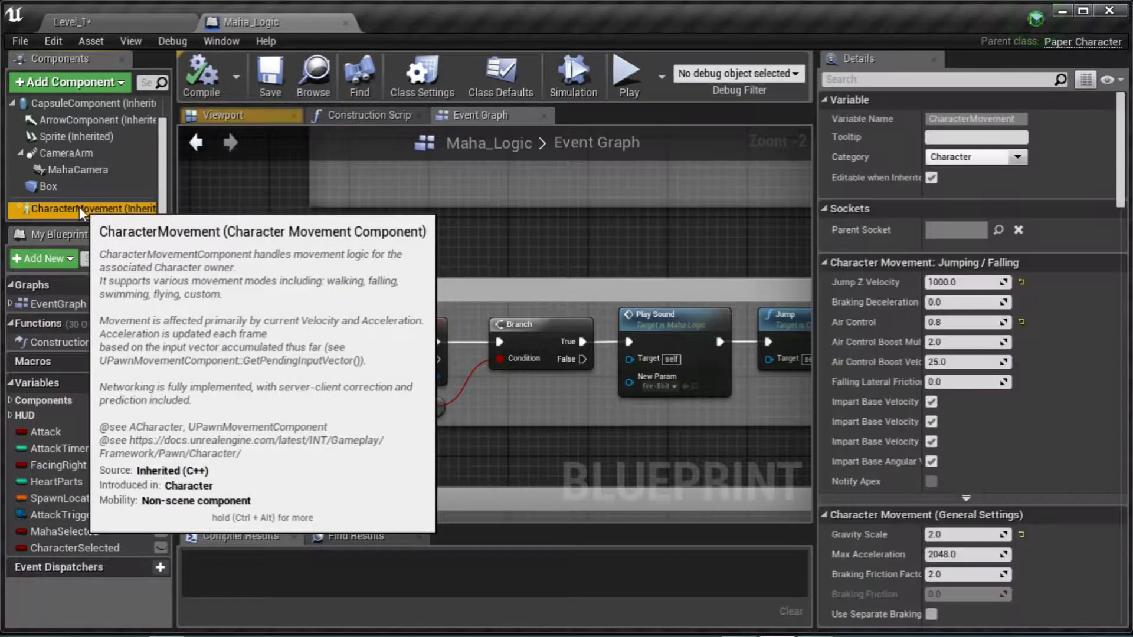
pyautogui.click(974, 282)
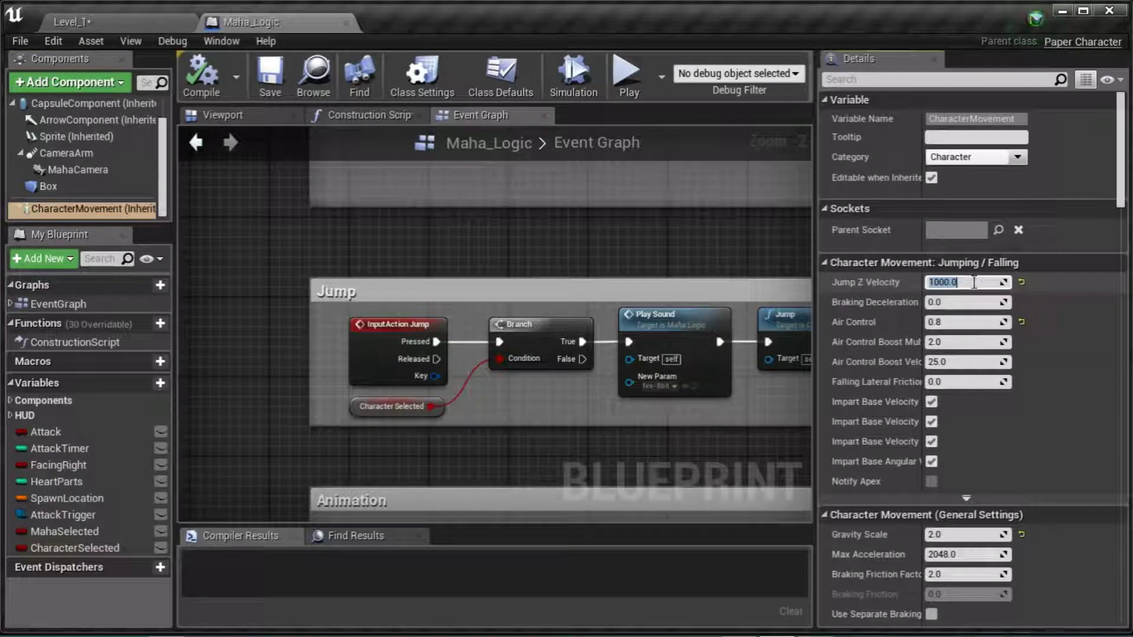
pyautogui.write('600')
pyautogui.press('Return')
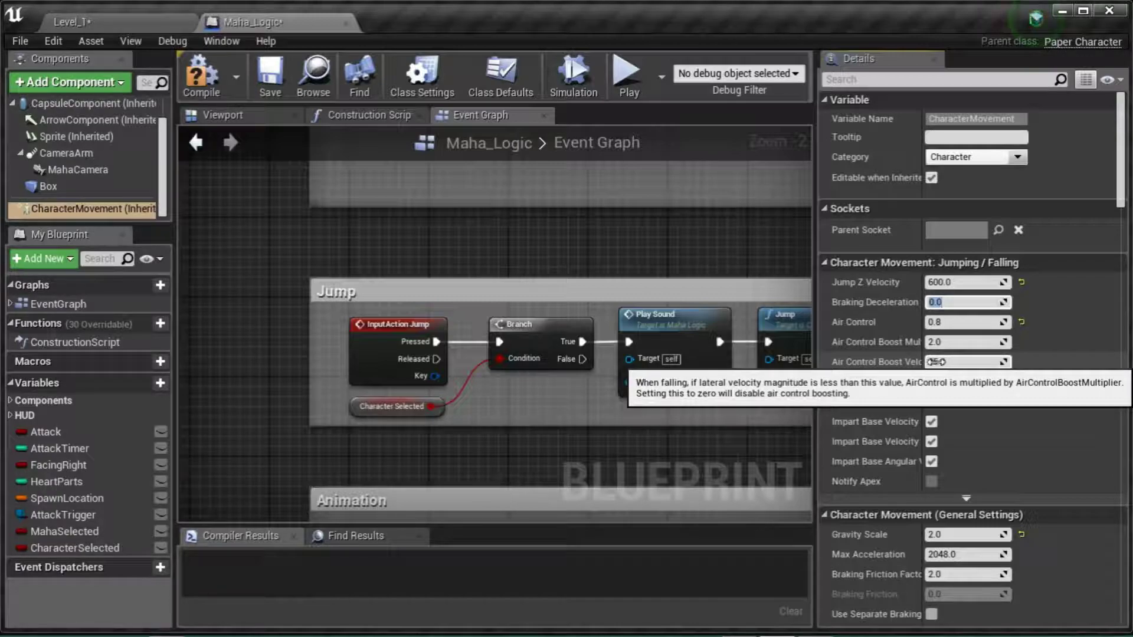
# Set the Air Control of the CharacterMovement component to 0 and save the blueprint
pyautogui.press('Tab')
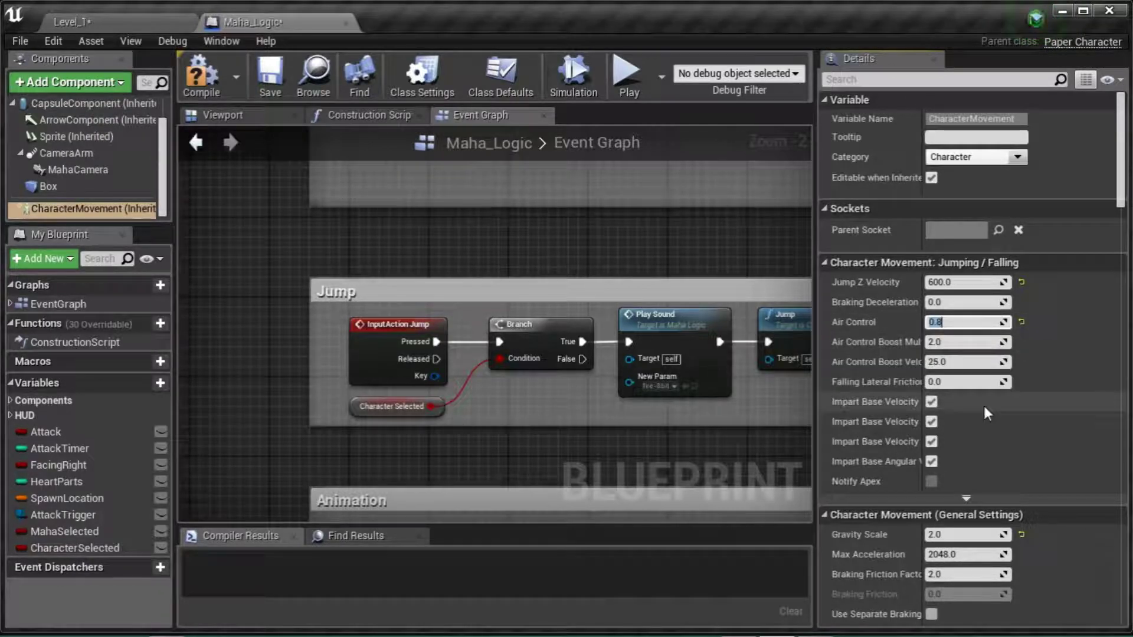
pyautogui.write('0')
pyautogui.press('Return')
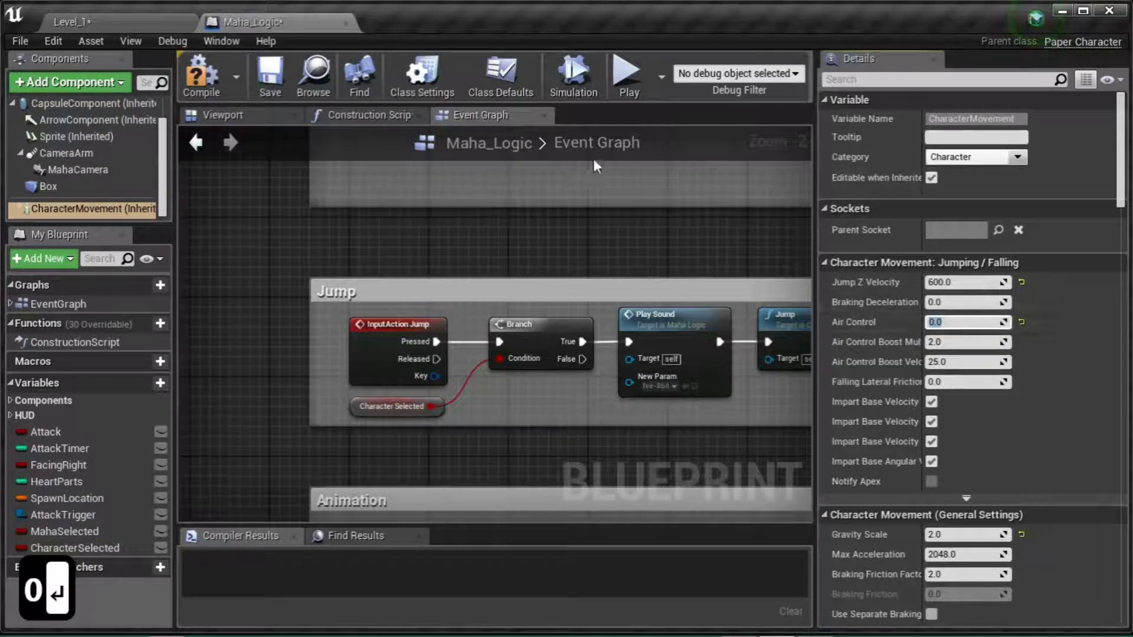
pyautogui.click(270, 75)
# Play-test Level_1 with Maha, trying to steer her back in mid-air after a jump off the platform, and stop the game
pyautogui.click(115, 23)
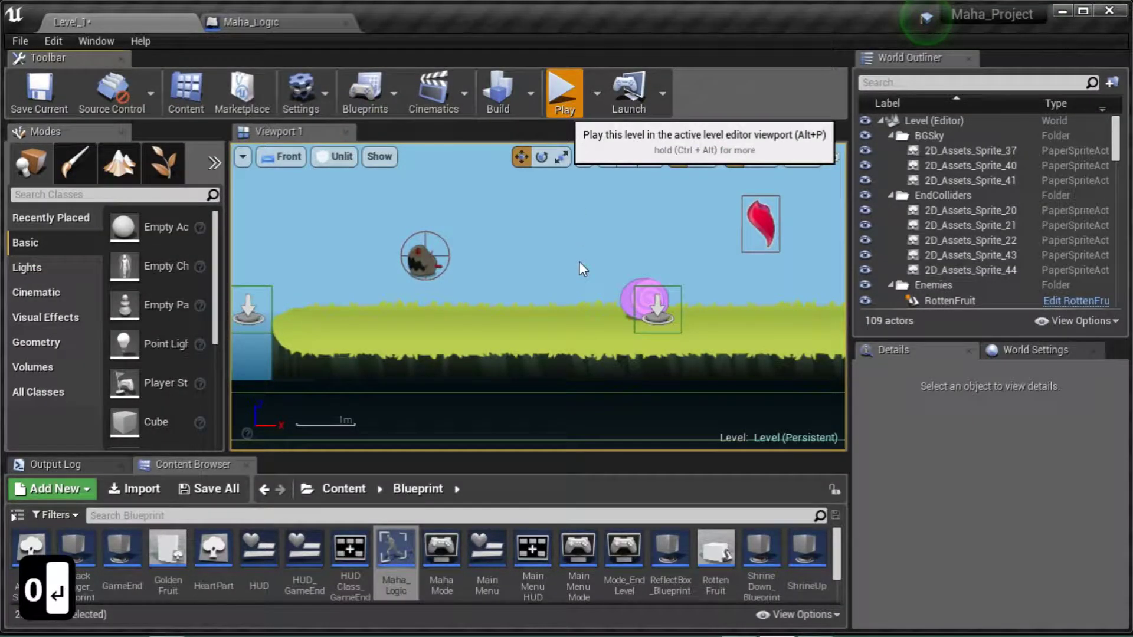
pyautogui.hotkey('alt', 'p')
pyautogui.click(492, 404)
pyautogui.press('a')
pyautogui.press('w')
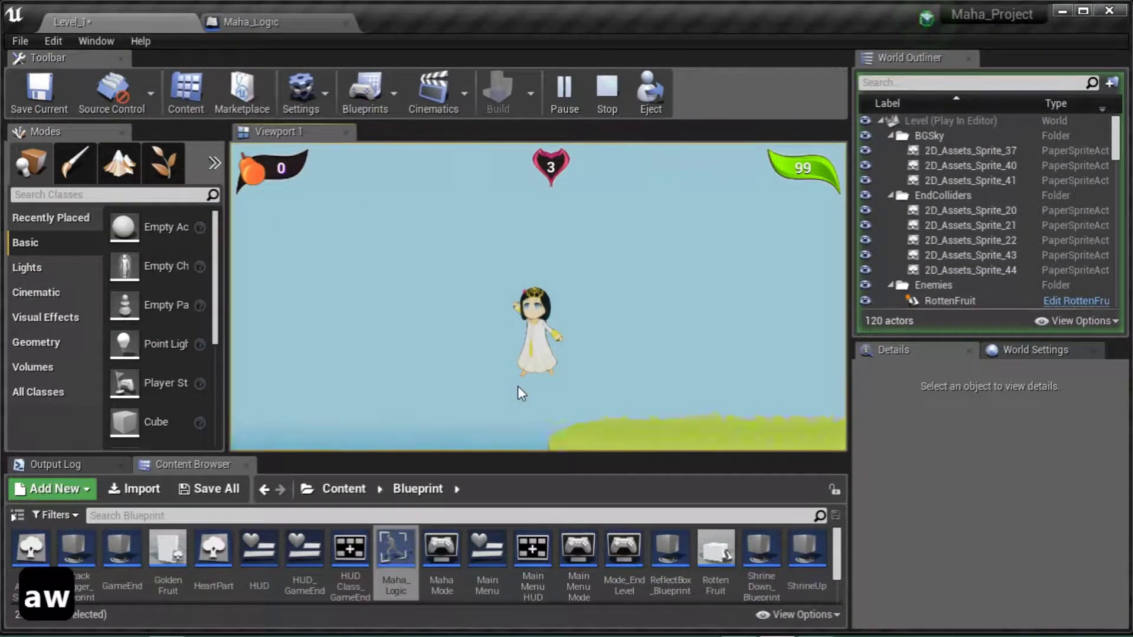
pyautogui.press('d')
pyautogui.press('d')
pyautogui.press('d')
pyautogui.press('d')
pyautogui.press('d')
pyautogui.press('d')
pyautogui.press('d')
pyautogui.press('d')
pyautogui.press('Escape')
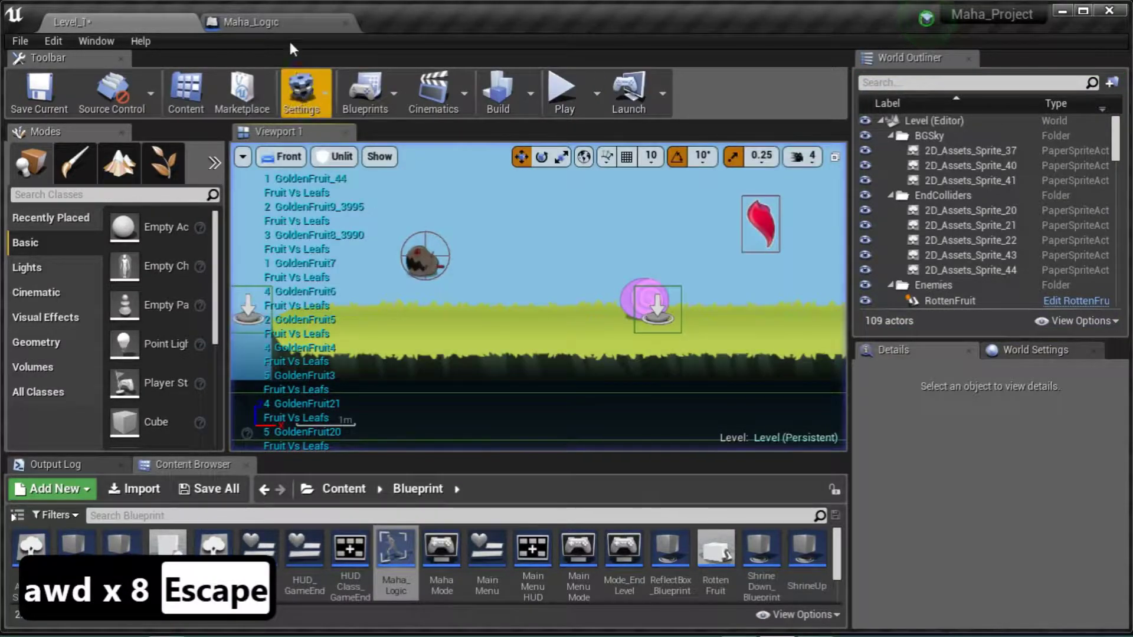
# Set the Air Control of Maha_Logic's CharacterMovement component to 1
pyautogui.click(287, 25)
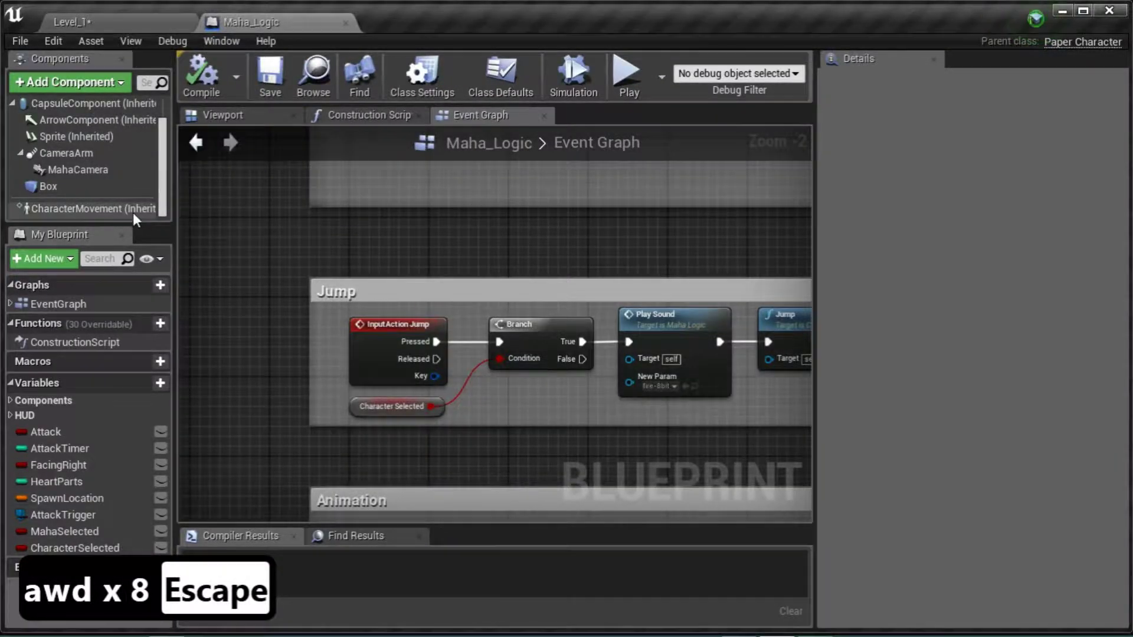
pyautogui.click(133, 211)
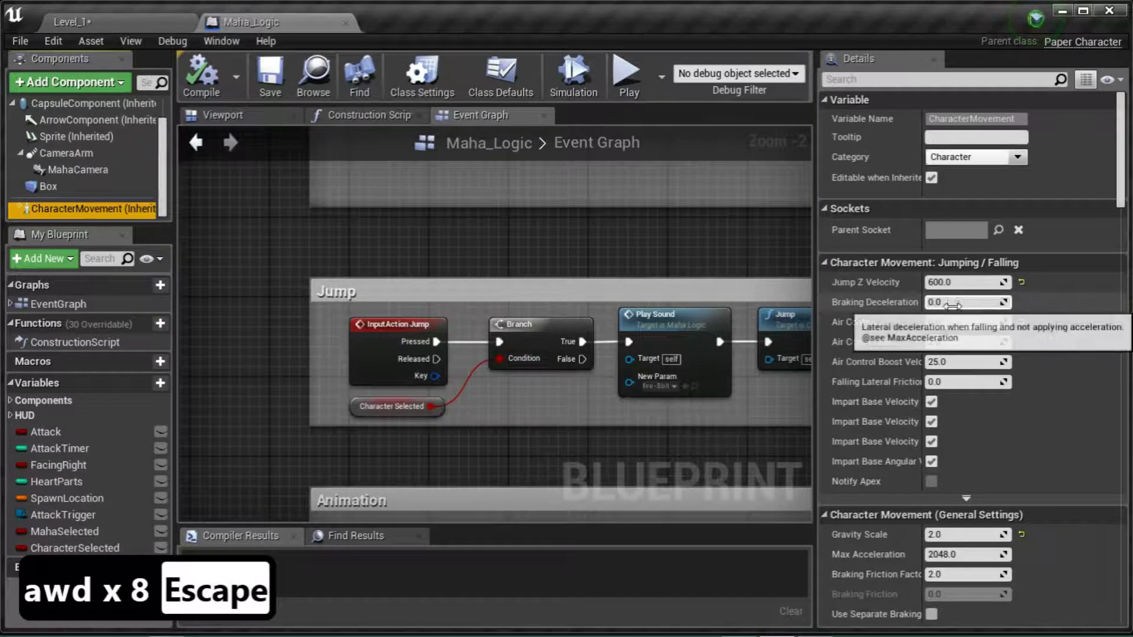
pyautogui.click(958, 323)
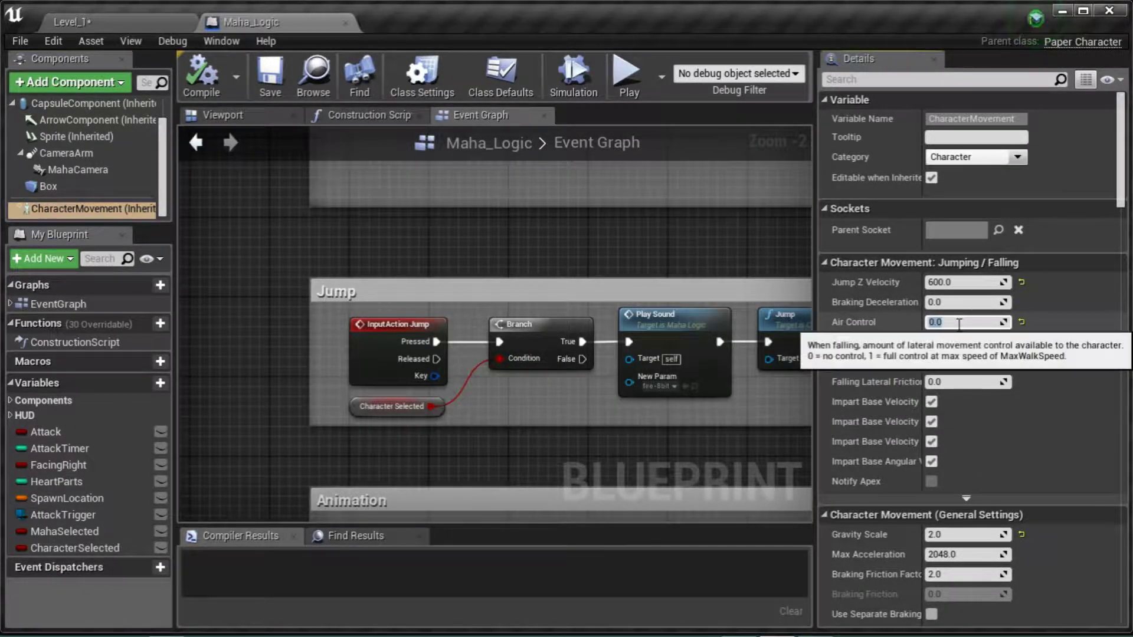
pyautogui.write('.8')
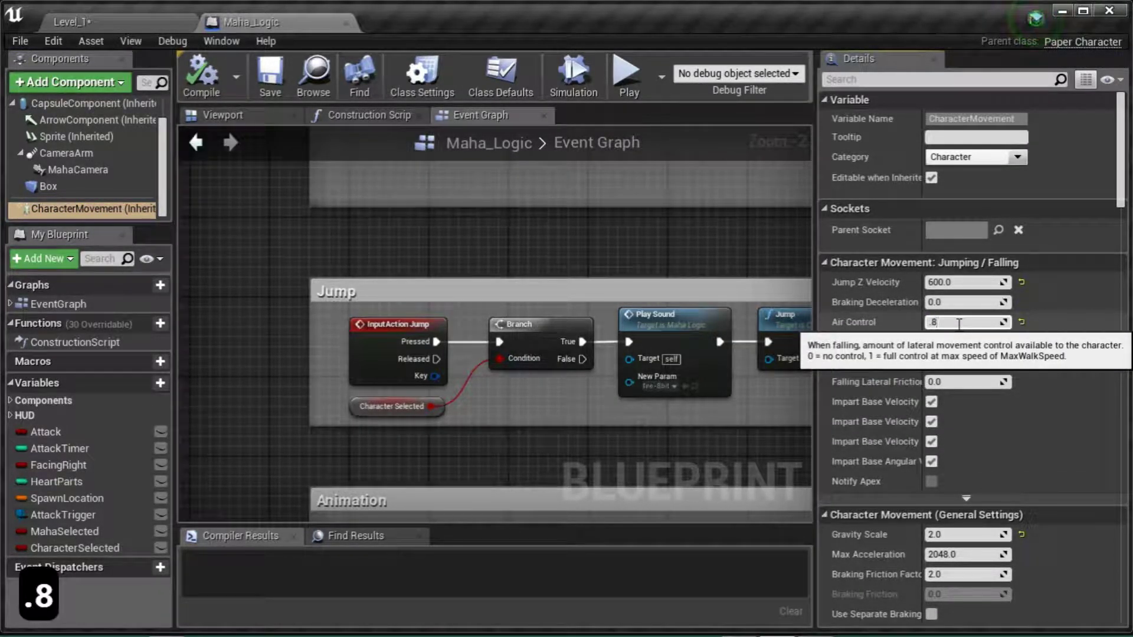
pyautogui.press('BackSpace')
pyautogui.press('BackSpace')
pyautogui.write('1')
pyautogui.press('Return')
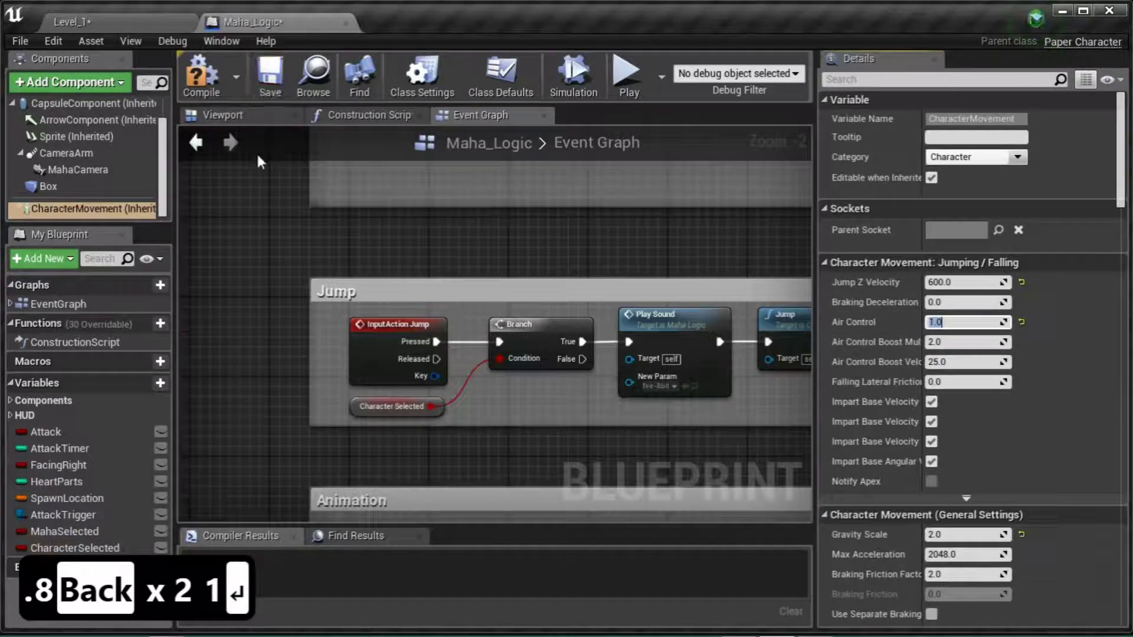
# Play-test Level_1 with Maha, reversing her direction in mid-air during jumps near the platform's edge, and stop the game
pyautogui.click(147, 23)
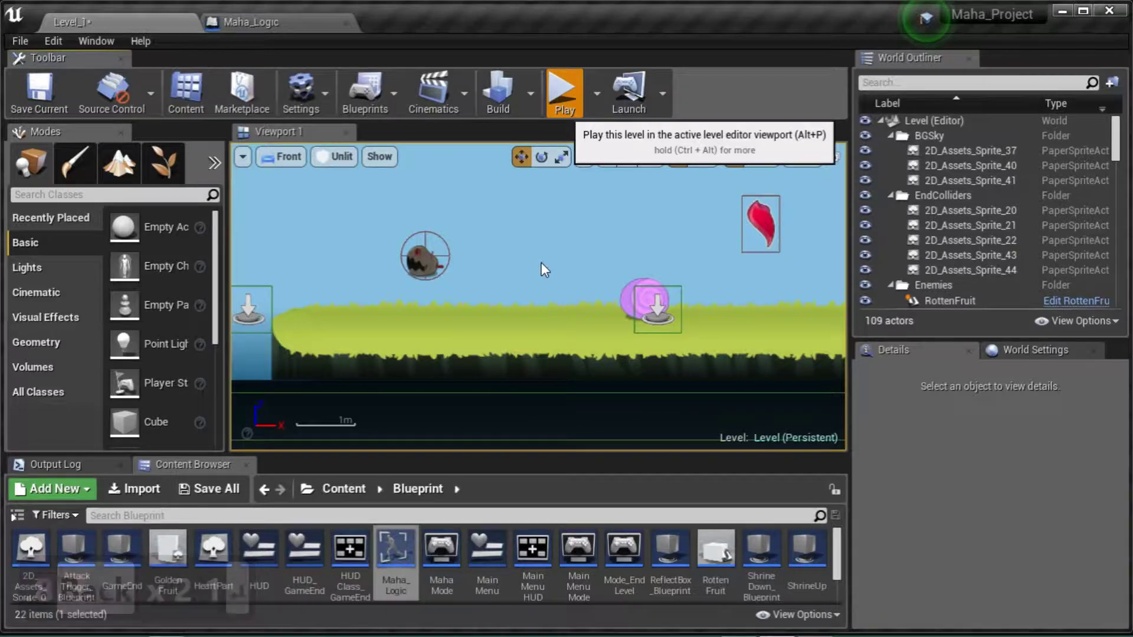
pyautogui.click(514, 402)
pyautogui.press('a')
pyautogui.press('w')
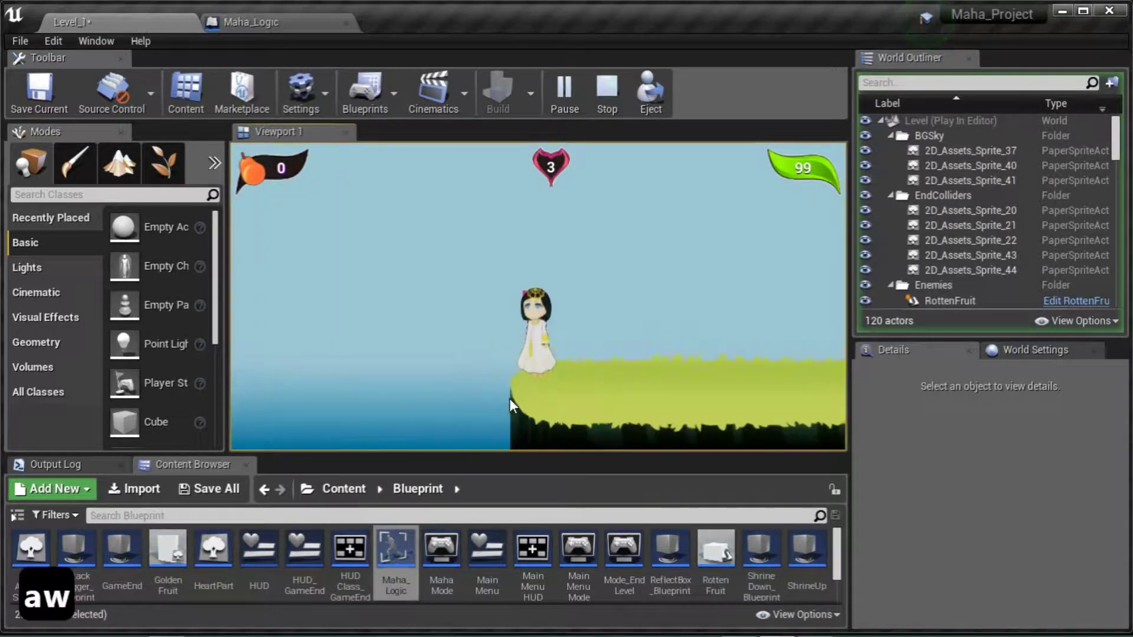
pyautogui.press('d')
pyautogui.press('w')
pyautogui.press('a')
pyautogui.press('d')
pyautogui.press('w')
pyautogui.press('a')
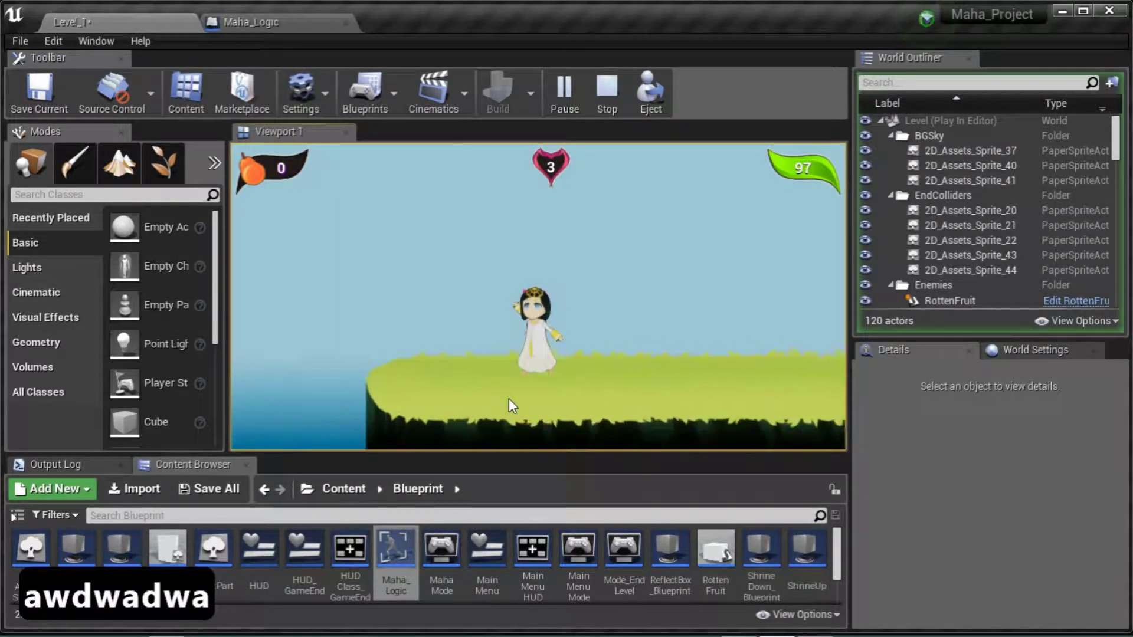
pyautogui.press('a')
pyautogui.press('a')
pyautogui.press('a')
pyautogui.press('a')
pyautogui.press('a')
pyautogui.press('a')
pyautogui.press('w')
pyautogui.press('d')
pyautogui.press('w')
pyautogui.press('w')
pyautogui.press('w')
pyautogui.press('a')
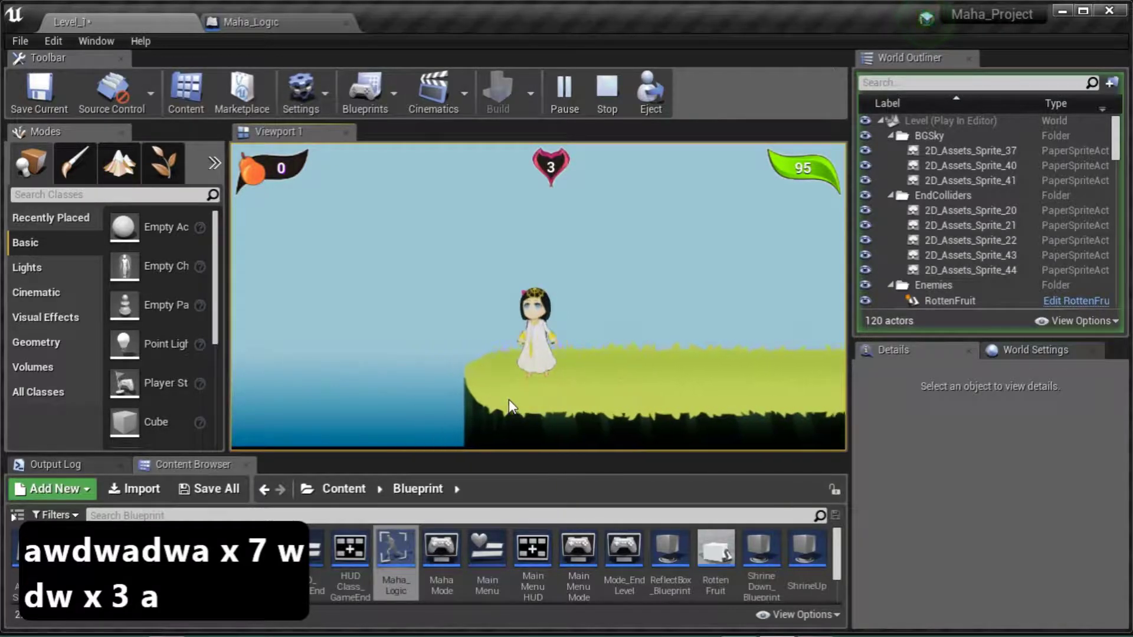
pyautogui.press('d')
pyautogui.press('w')
pyautogui.press('a')
pyautogui.press('w')
pyautogui.press('d')
pyautogui.press('w')
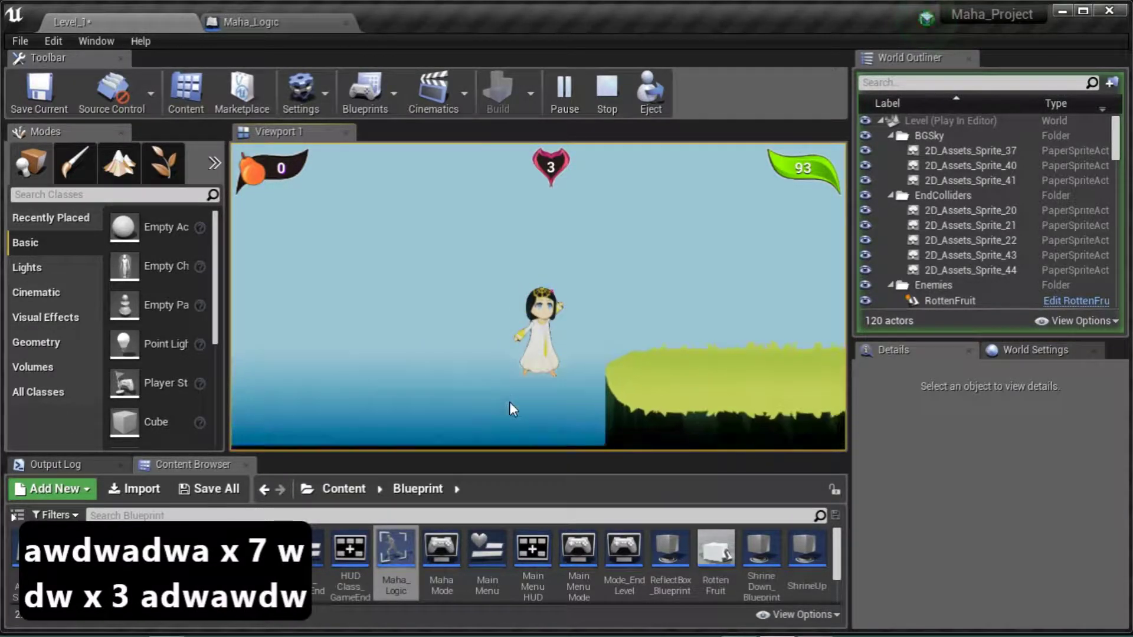
pyautogui.press('Escape')
# Set the Air Control of the CharacterMovement component in the Maha_Logic blueprint to 0.8
pyautogui.click(259, 22)
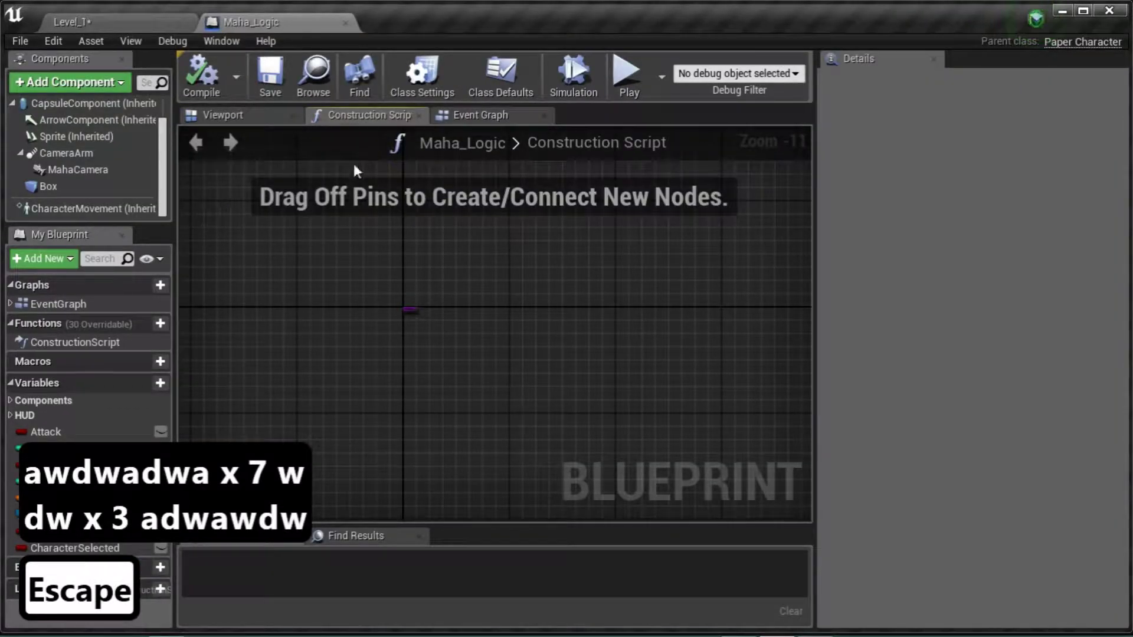
pyautogui.click(473, 115)
pyautogui.click(101, 208)
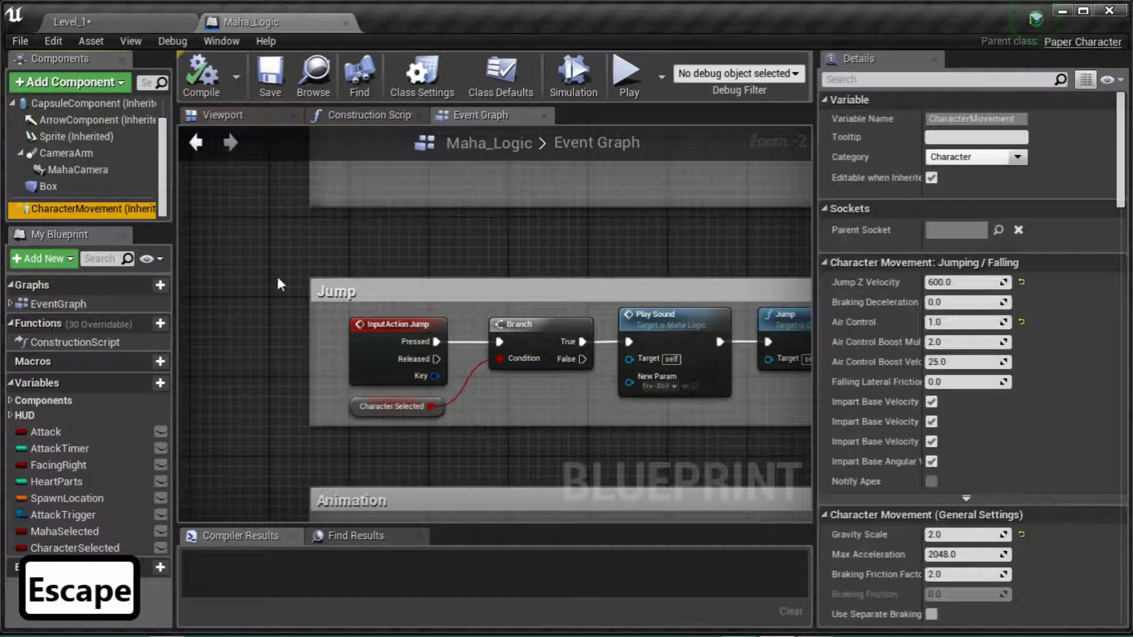
pyautogui.click(961, 323)
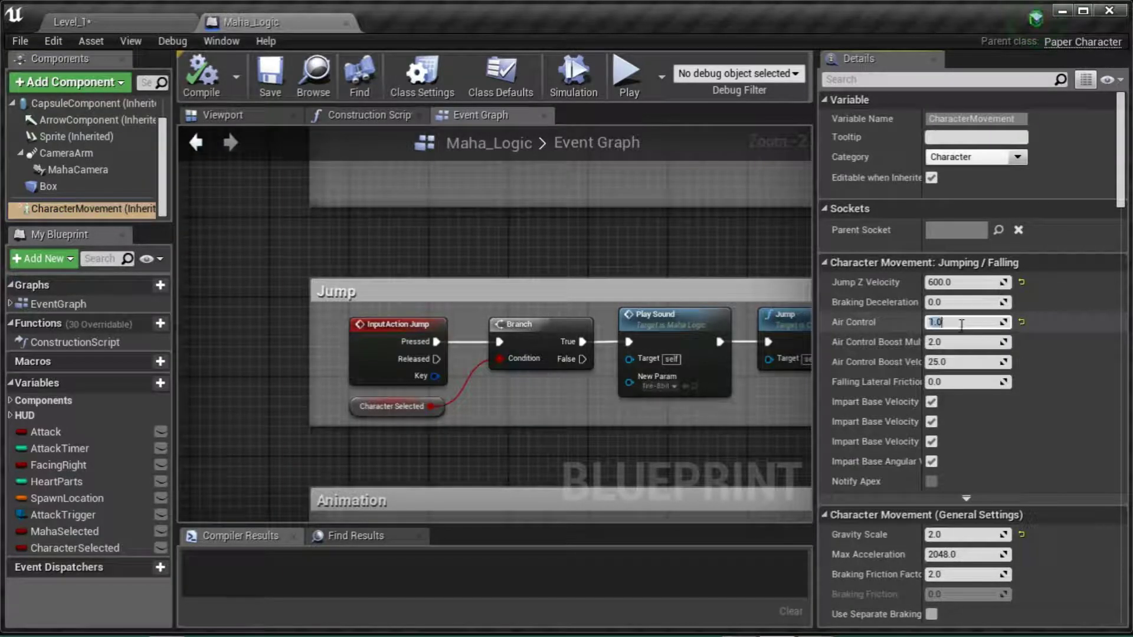
pyautogui.write('.8')
pyautogui.press('Return')
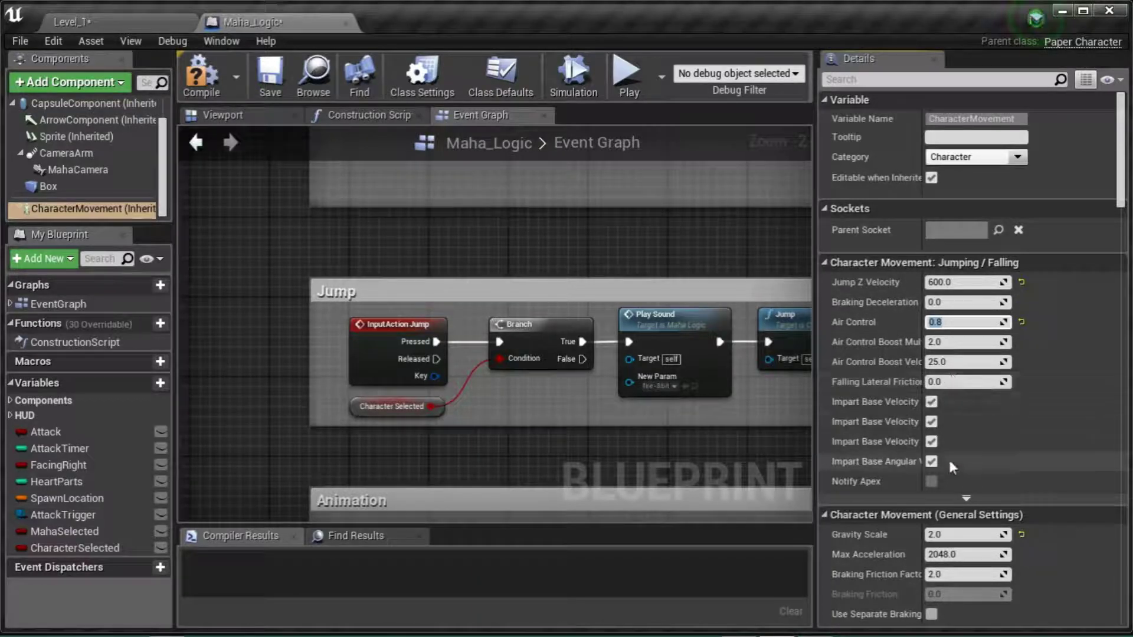
# Set the Gravity Scale of the CharacterMovement component to 5 and save the blueprint
pyautogui.click(958, 536)
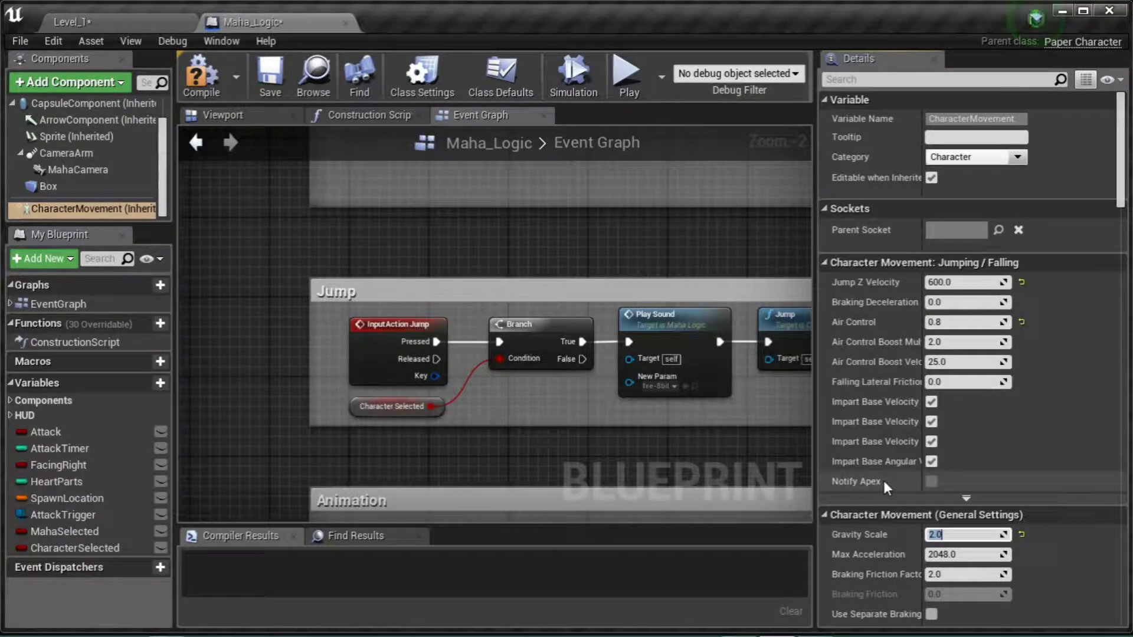
pyautogui.moveTo(878, 487)
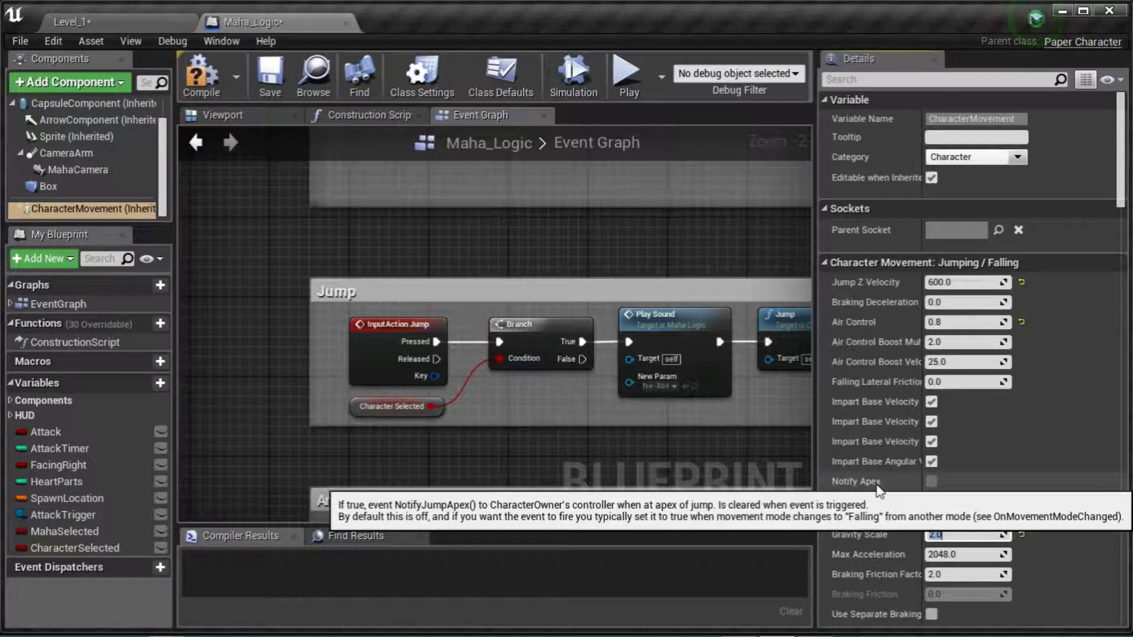
pyautogui.write('5')
pyautogui.press('Return')
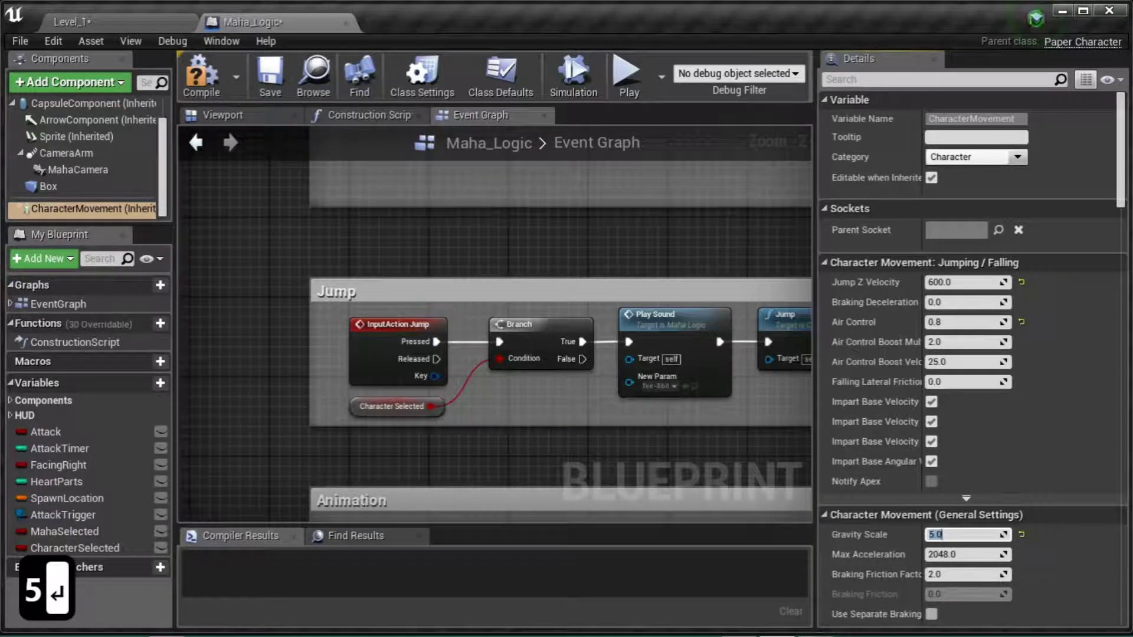
pyautogui.click(270, 79)
# Play-test Level_1 with Maha, jumping in place and running past the fruit tree to the gap, and stop the game
pyautogui.click(168, 22)
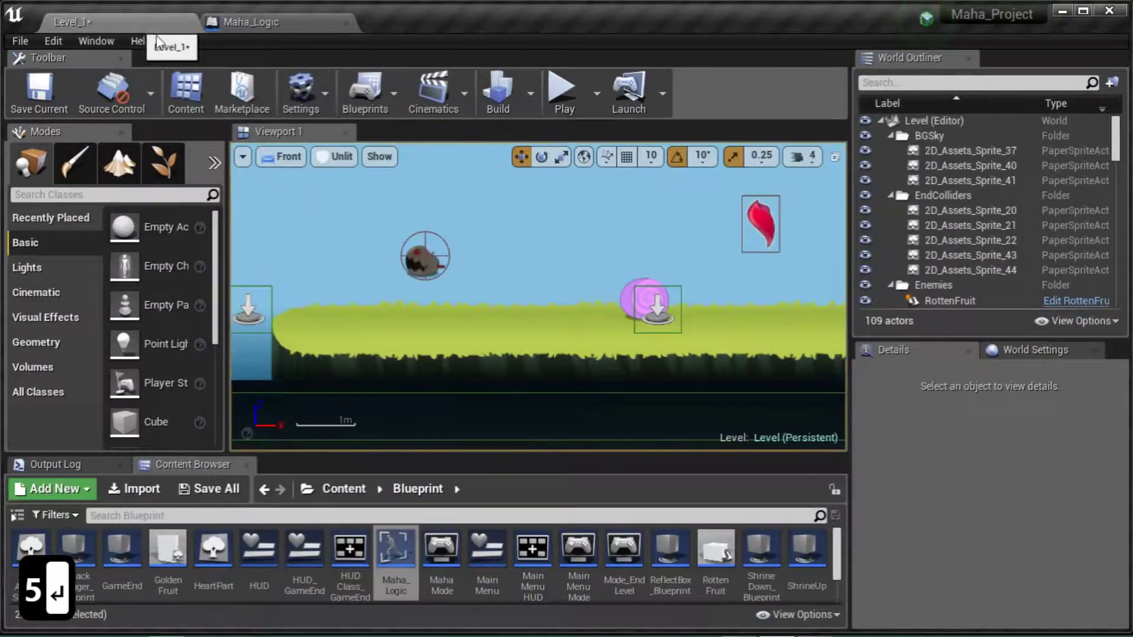
pyautogui.click(570, 97)
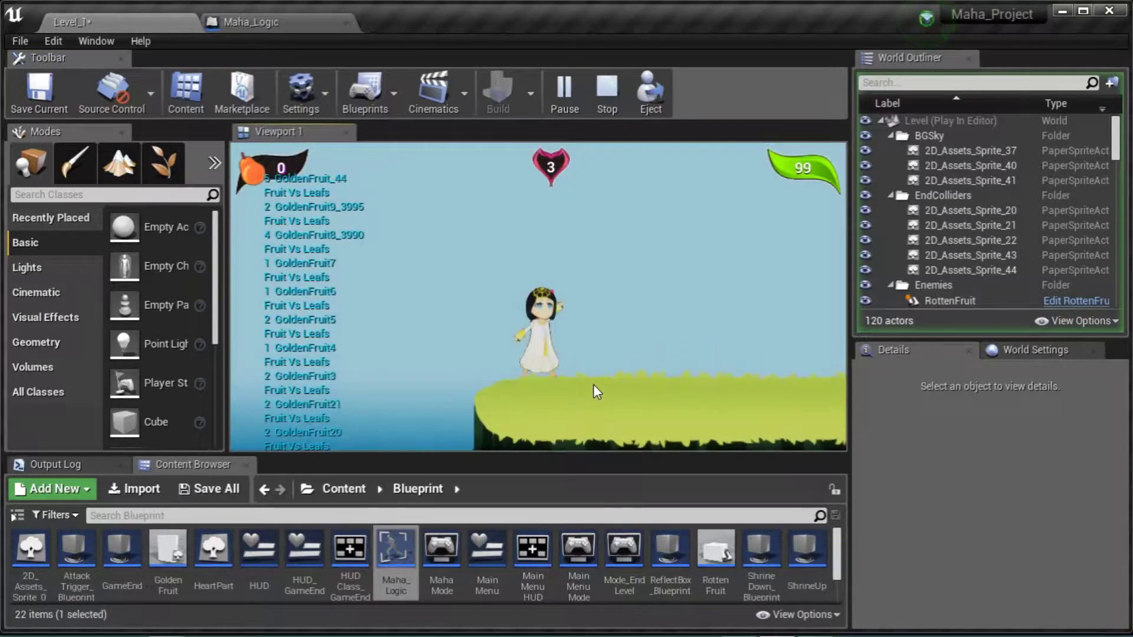
pyautogui.press('Up')
pyautogui.press('Right')
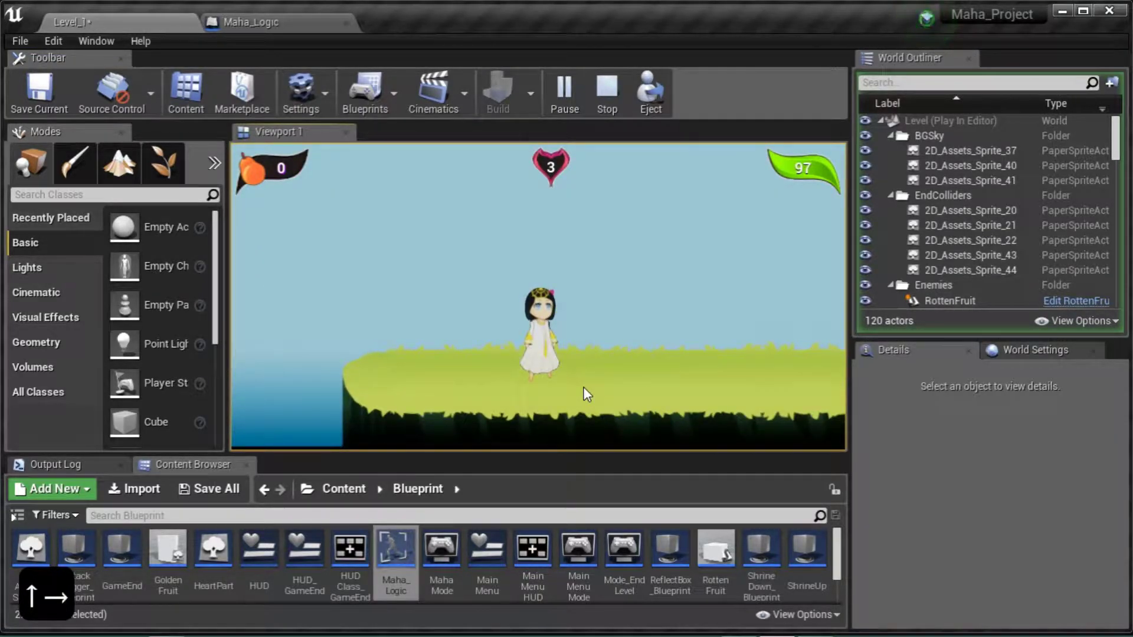
pyautogui.press('Up')
pyautogui.press('Right')
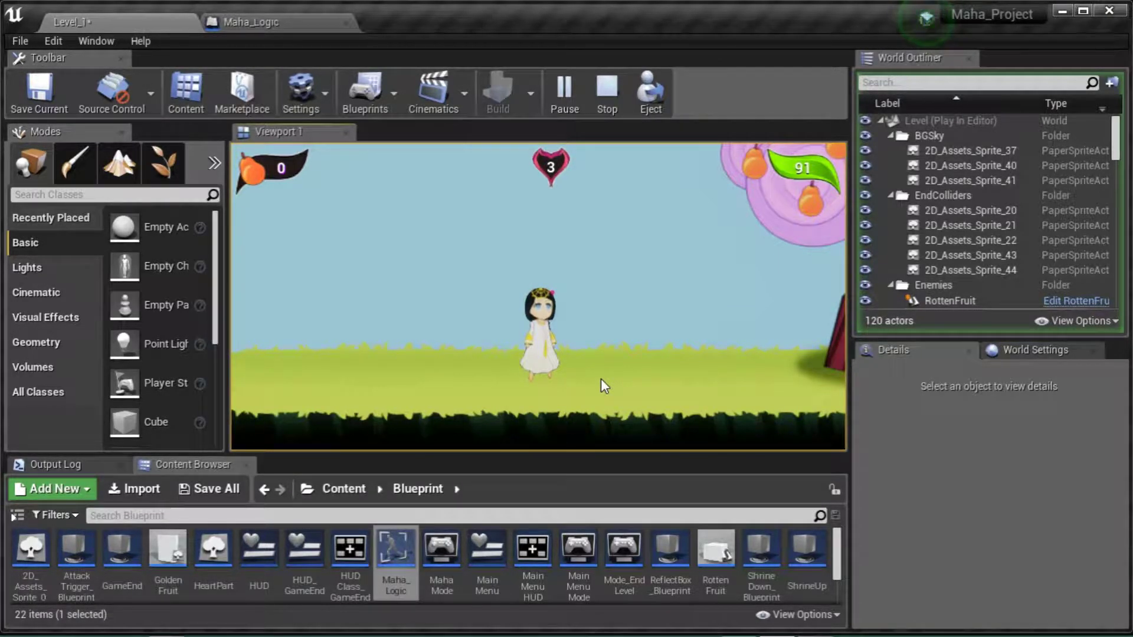
pyautogui.press('Up')
pyautogui.press('Up')
pyautogui.press('Up')
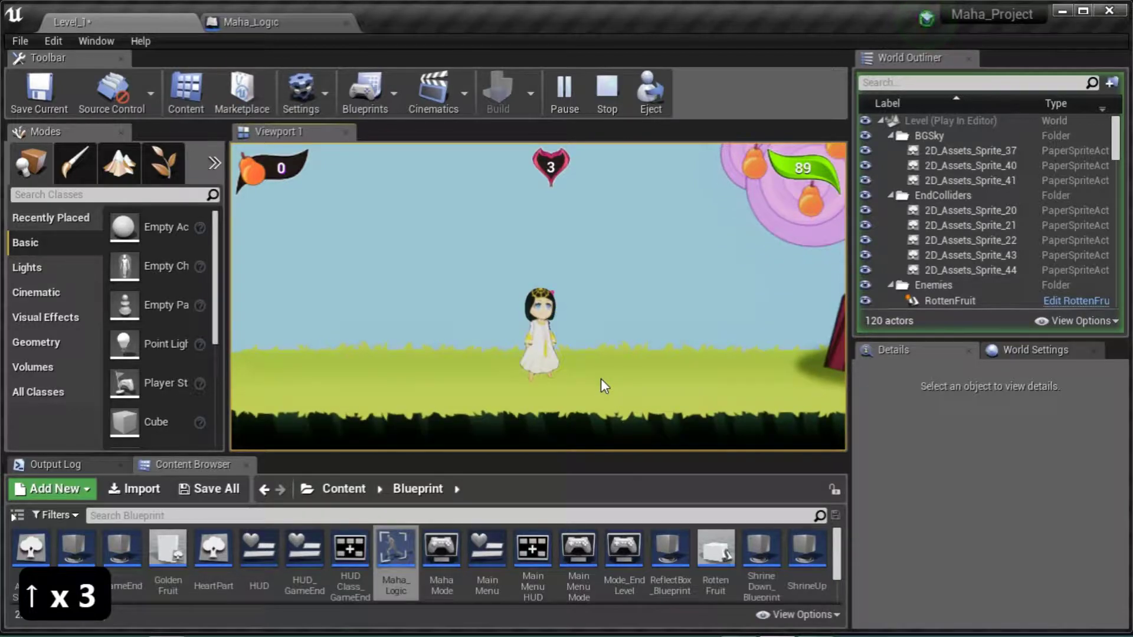
pyautogui.press('Up')
pyautogui.press('Up')
pyautogui.press('Right')
pyautogui.press('Right')
pyautogui.press('Right')
pyautogui.press('Right')
pyautogui.press('Right')
pyautogui.press('Right')
pyautogui.press('Right')
pyautogui.press('Right')
pyautogui.press('Right')
pyautogui.press('Right')
pyautogui.press('Right')
pyautogui.press('Right')
pyautogui.press('Right')
pyautogui.press('Right')
pyautogui.press('Right')
pyautogui.press('Right')
pyautogui.press('Right')
pyautogui.press('Right')
pyautogui.press('Right')
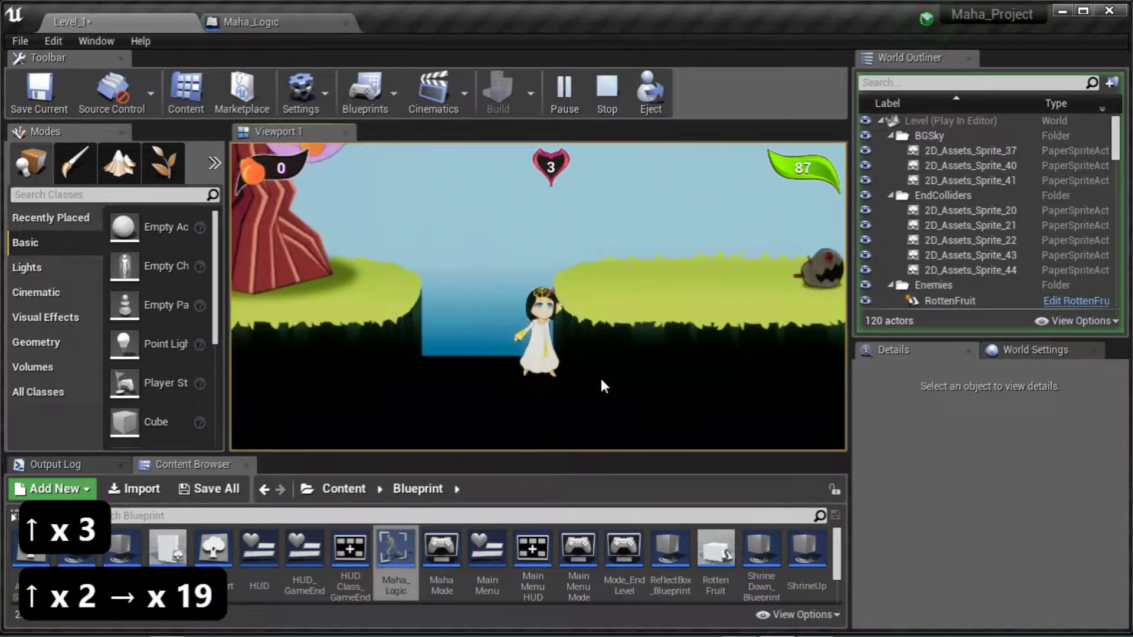
pyautogui.press('Escape')
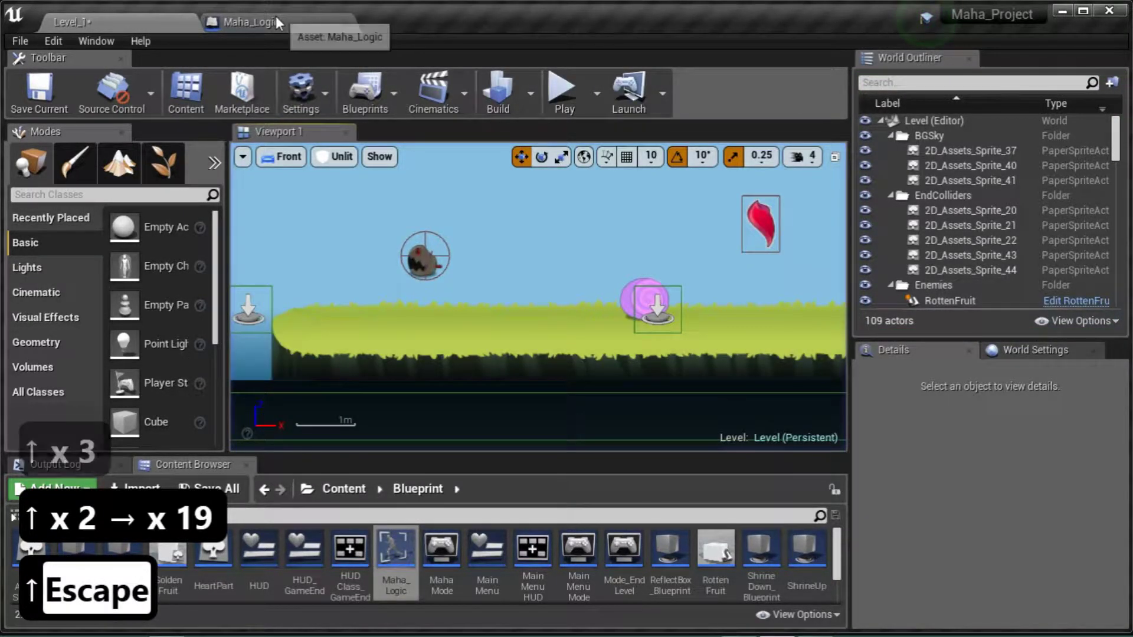
# Set the Gravity Scale of Maha_Logic's CharacterMovement component to 1
pyautogui.click(276, 21)
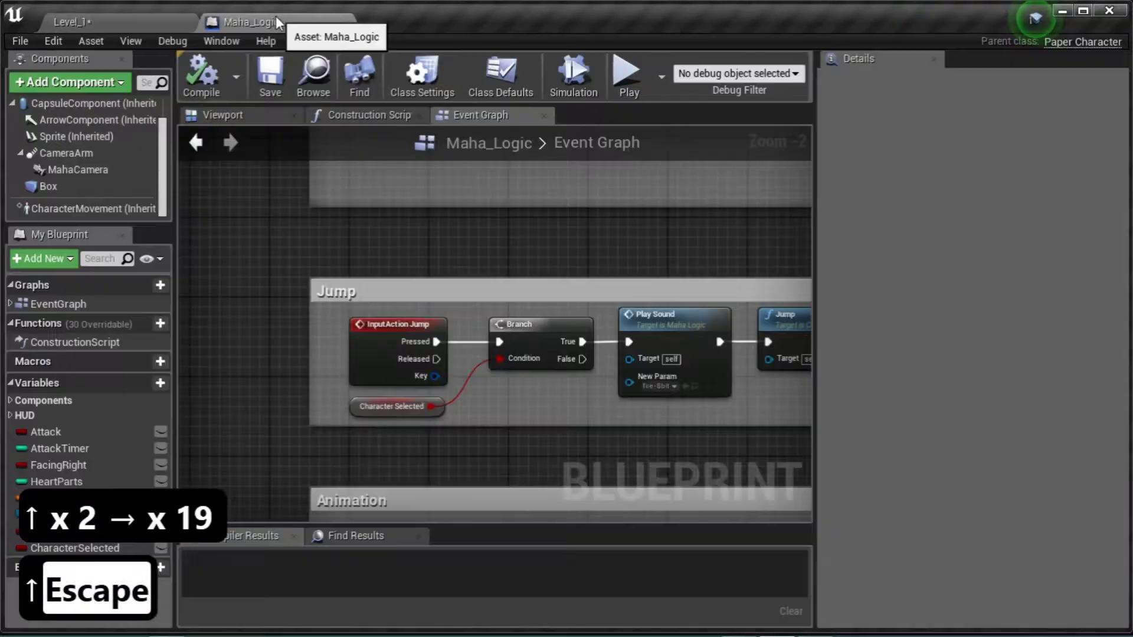
pyautogui.click(69, 207)
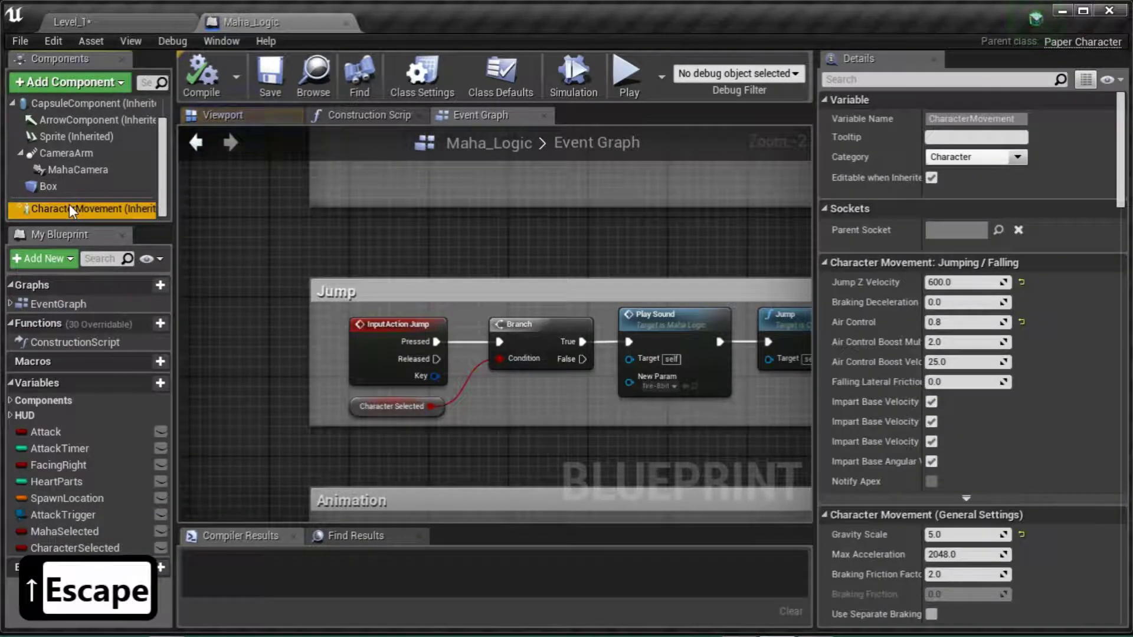
pyautogui.click(963, 535)
pyautogui.write('1')
pyautogui.press('Return')
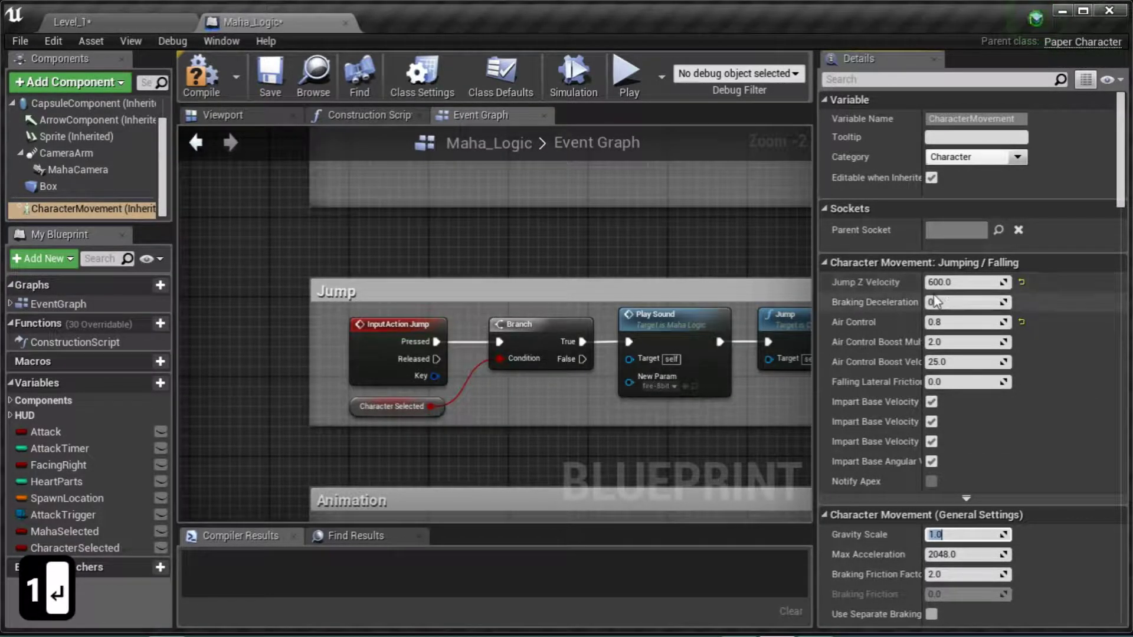
# Play-test Level_1 with Maha, jumping through the fruit tree to collect fruit, and stop the game
pyautogui.click(90, 25)
pyautogui.click(564, 96)
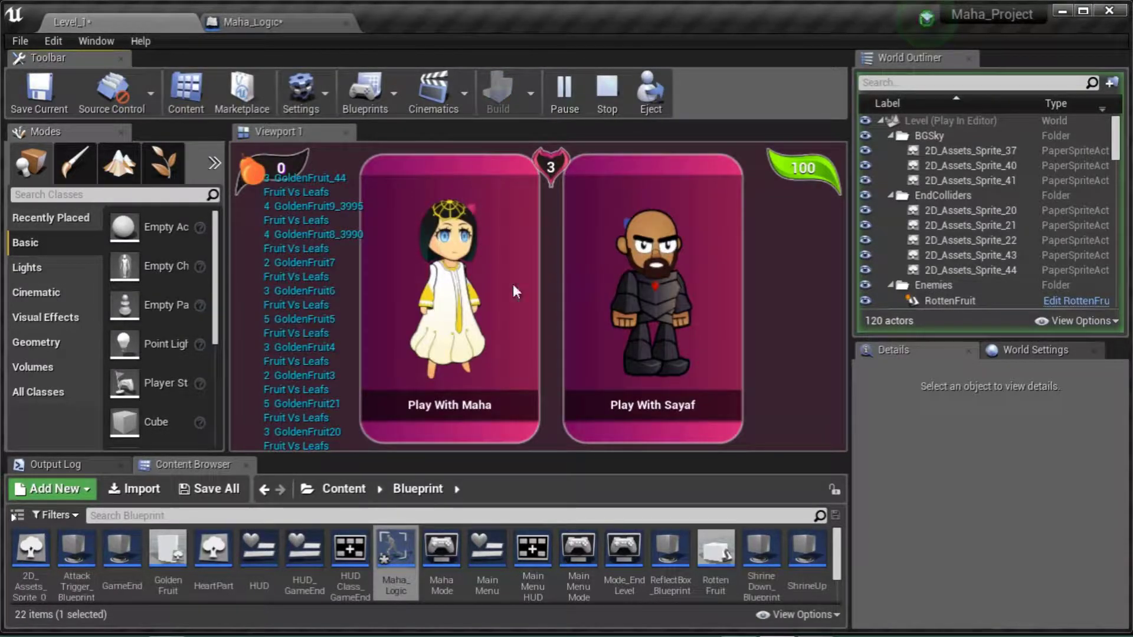
pyautogui.click(401, 391)
pyautogui.press('Up')
pyautogui.press('Up')
pyautogui.press('Right')
pyautogui.press('Right')
pyautogui.press('Right')
pyautogui.press('Right')
pyautogui.press('Right')
pyautogui.press('Right')
pyautogui.press('Right')
pyautogui.press('Right')
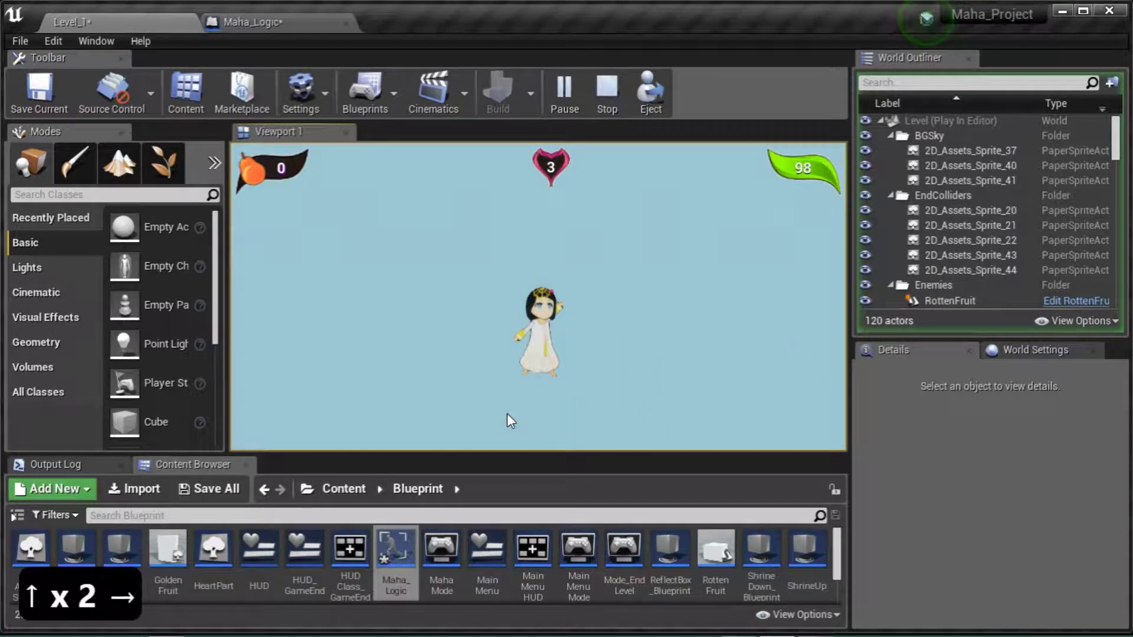
pyautogui.press('Right')
pyautogui.press('Right')
pyautogui.press('Right')
pyautogui.press('Right')
pyautogui.press('Right')
pyautogui.press('Right')
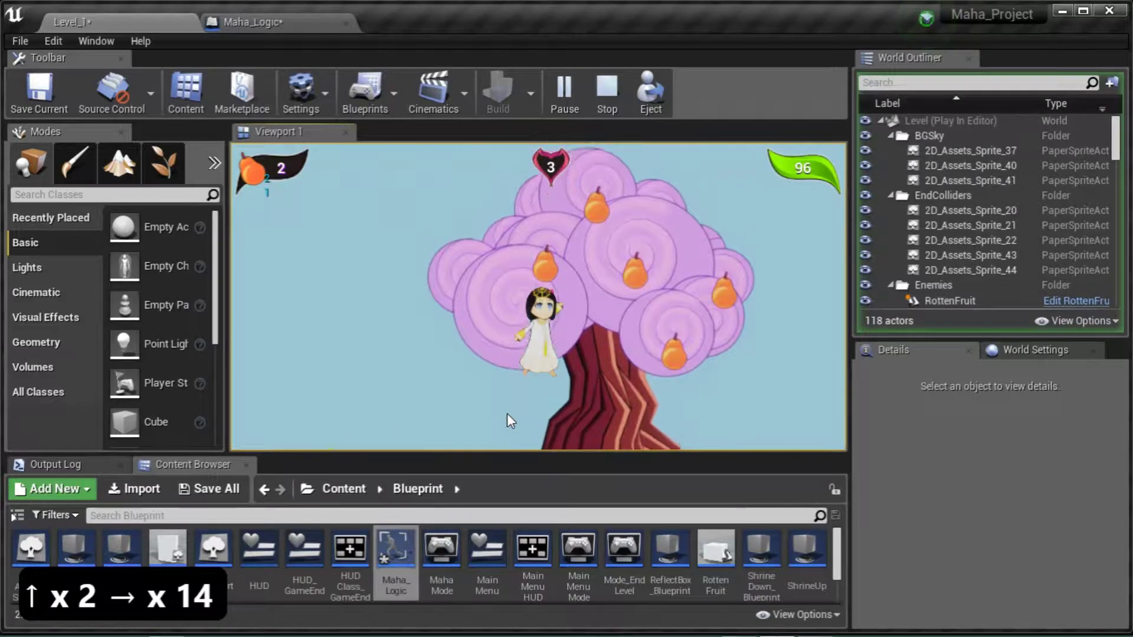
pyautogui.press('Up')
pyautogui.press('Up')
pyautogui.press('Up')
pyautogui.press('Up')
pyautogui.press('Up')
pyautogui.press('Up')
pyautogui.press('Right')
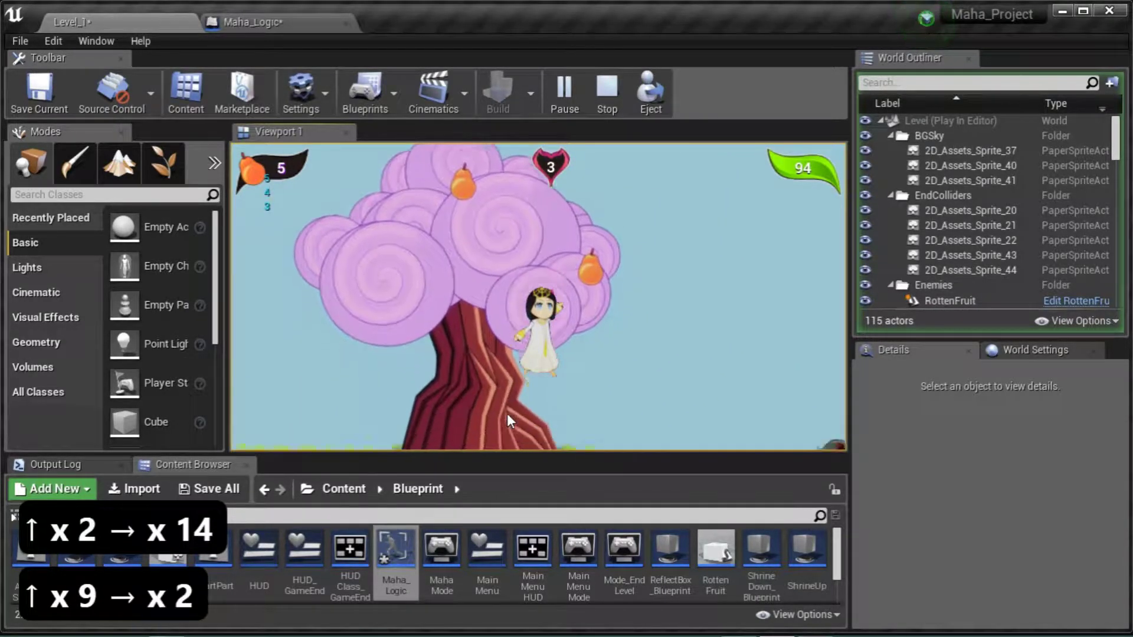
pyautogui.press('Up')
pyautogui.press('`')
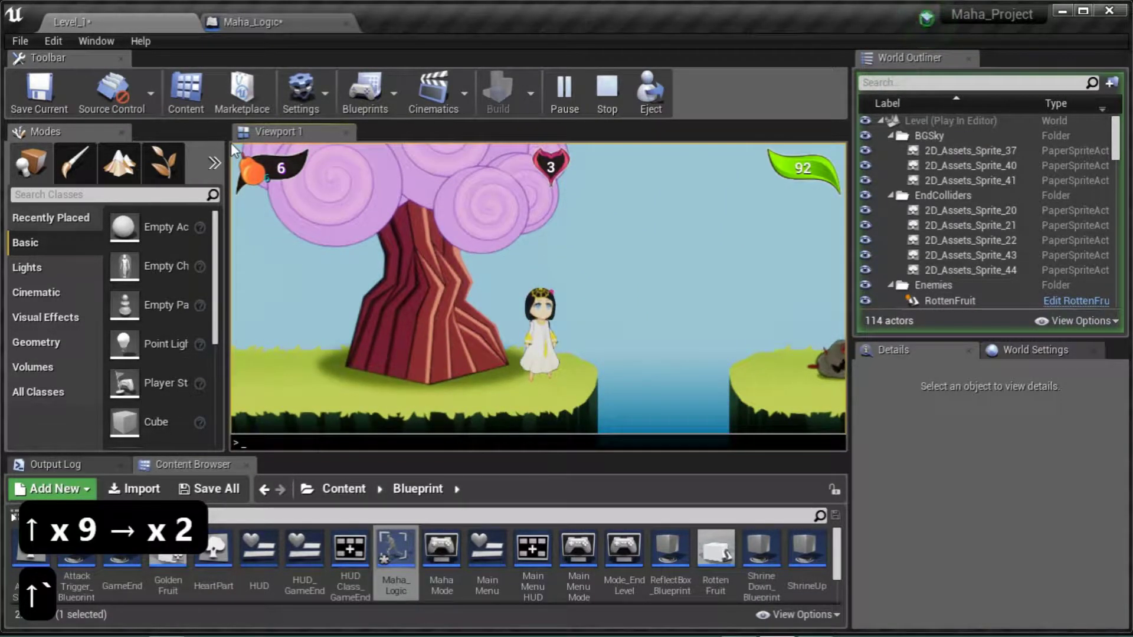
pyautogui.write('wwa')
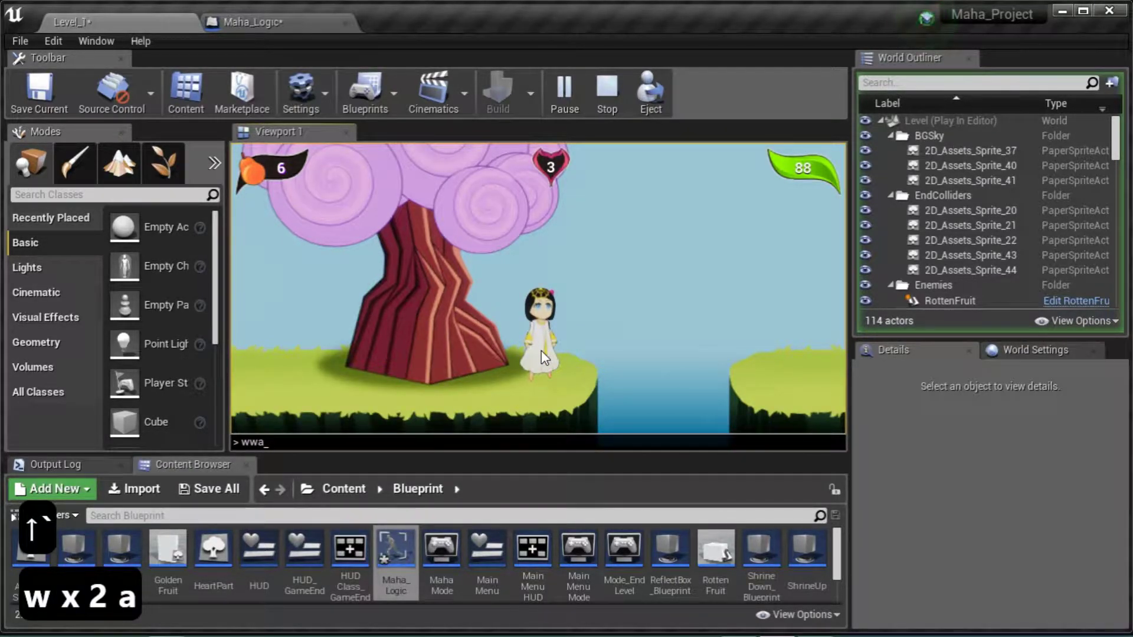
pyautogui.press('Escape')
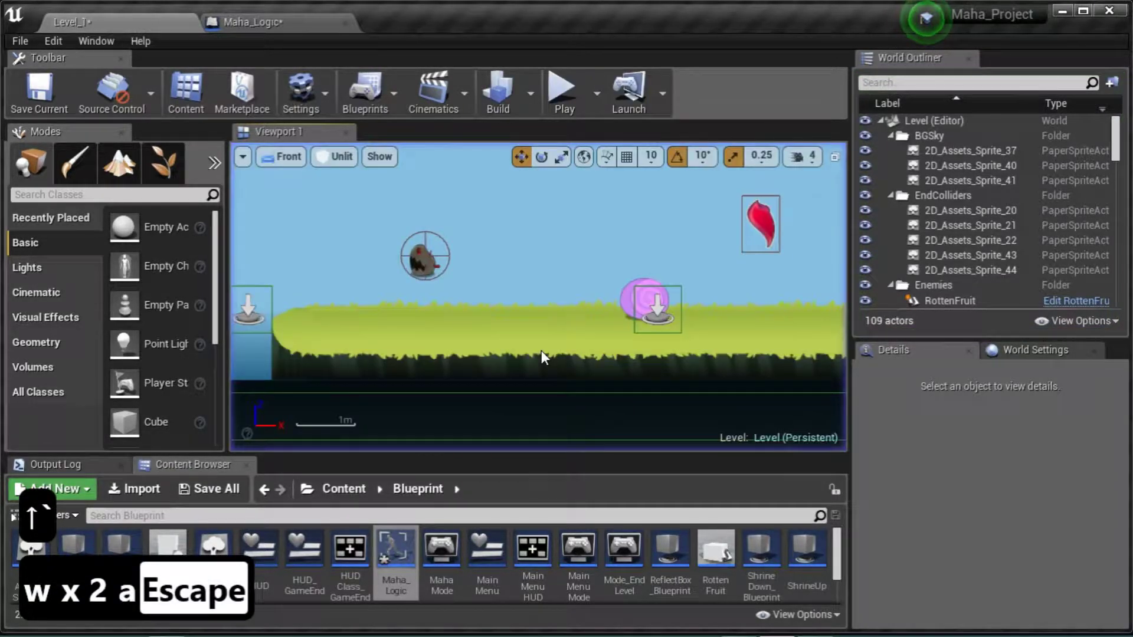
# Play-test Level_1 with Maha again, jumping in place and back and forth between the platform's edge and the fruit tree, and stop the game
pyautogui.click(560, 105)
pyautogui.click(470, 404)
pyautogui.press('w')
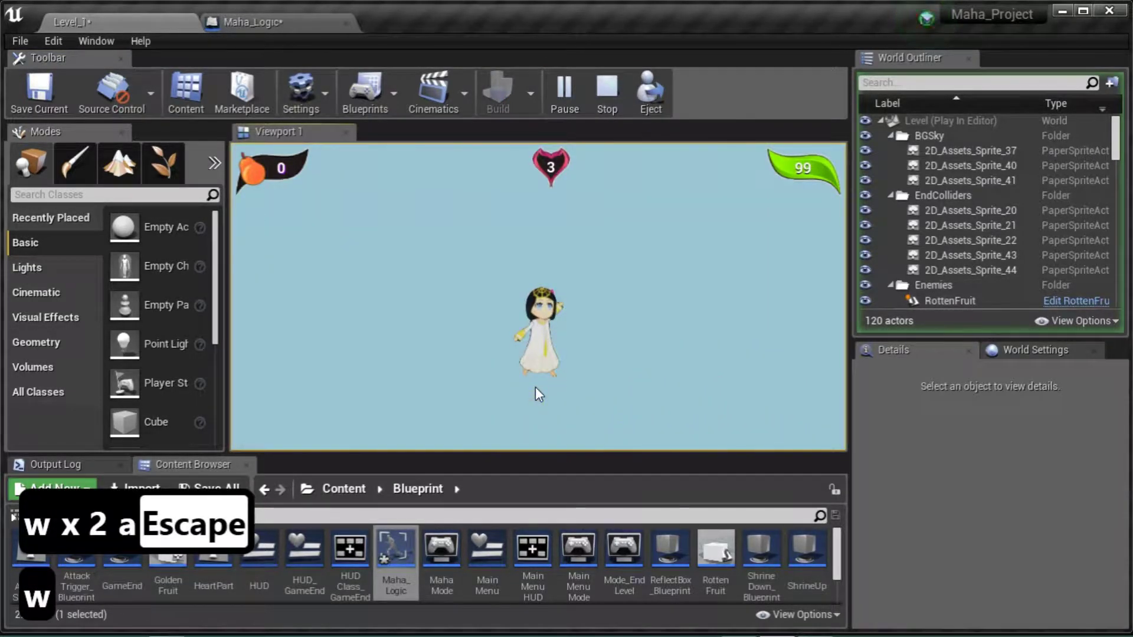
pyautogui.press('w')
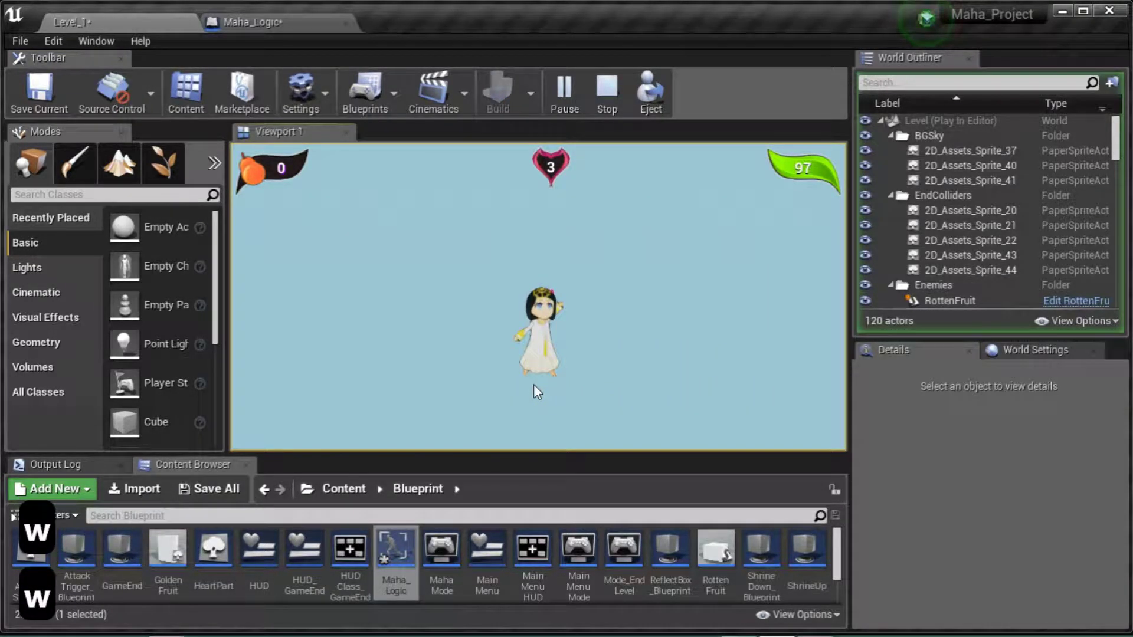
pyautogui.press('d')
pyautogui.press('w')
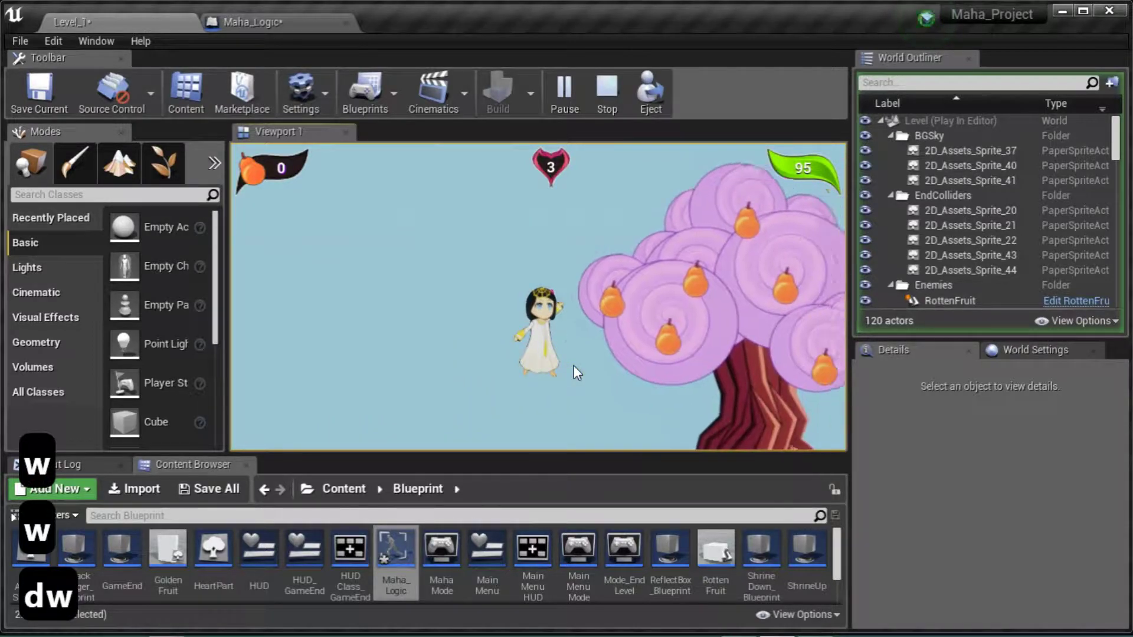
pyautogui.press('a')
pyautogui.press('w')
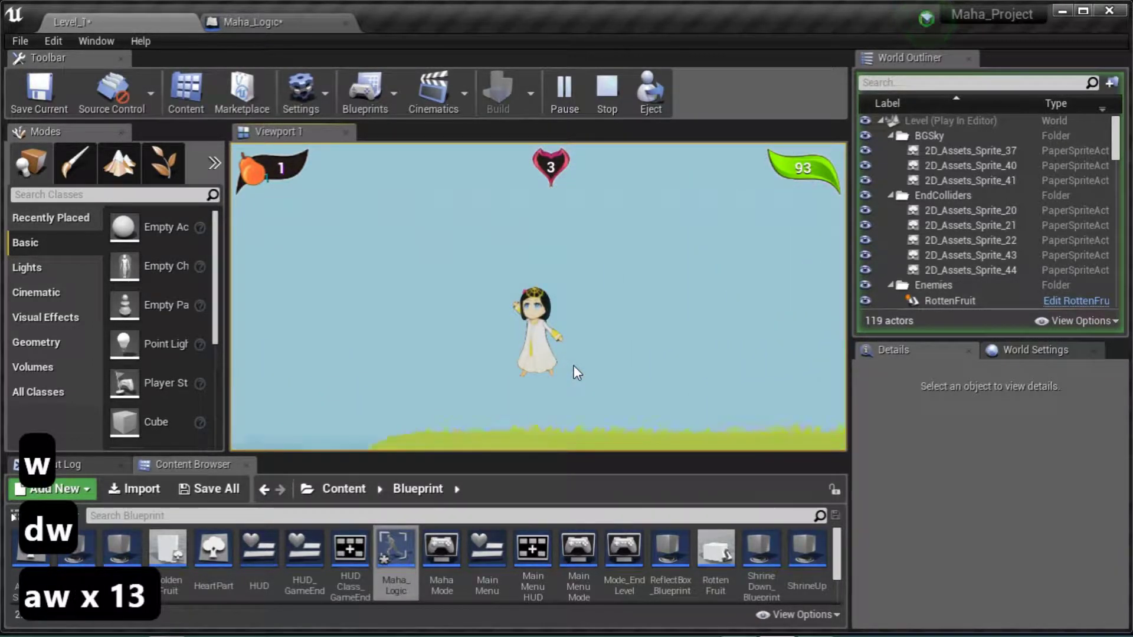
pyautogui.press('d')
pyautogui.press('w')
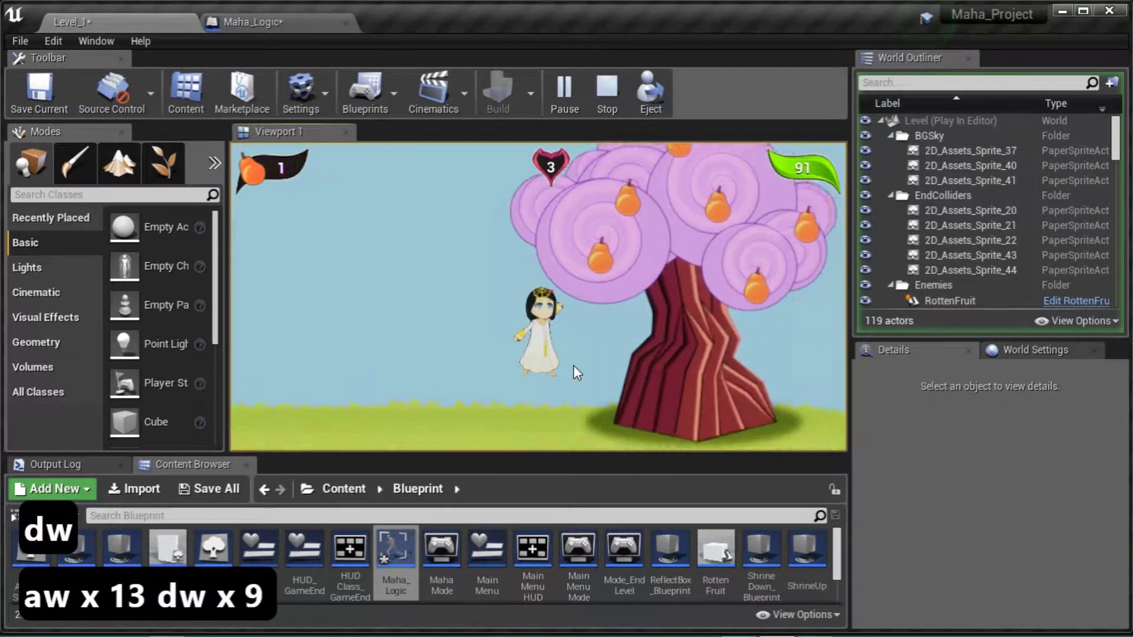
pyautogui.press('Escape')
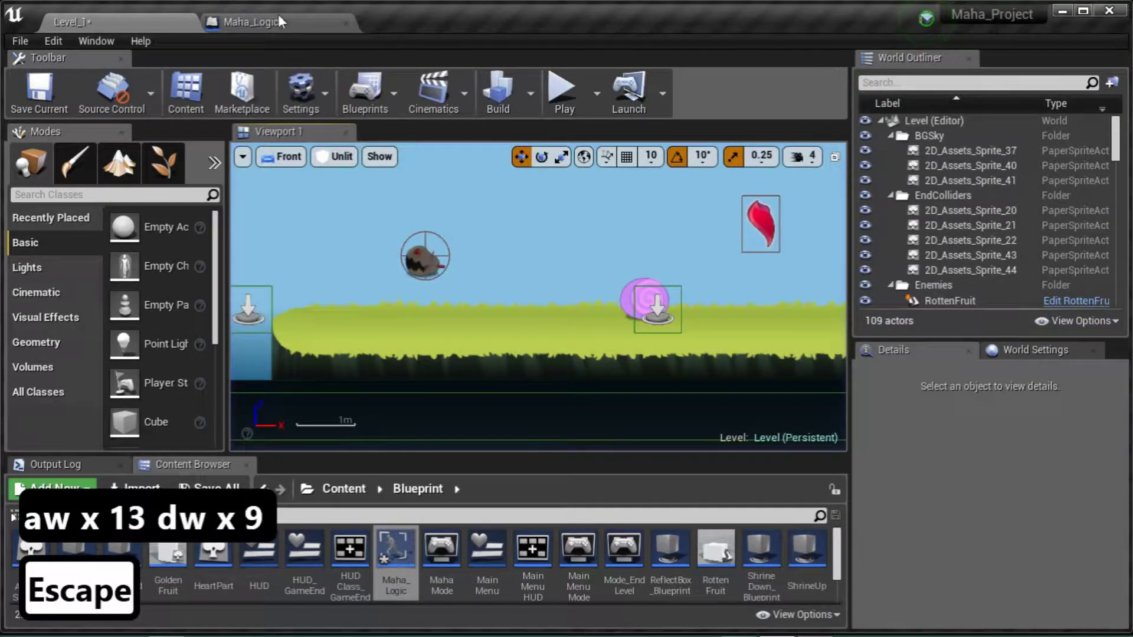
# Set the Gravity Scale of Maha_Logic's CharacterMovement component back to 5 and save the blueprint
pyautogui.click(282, 20)
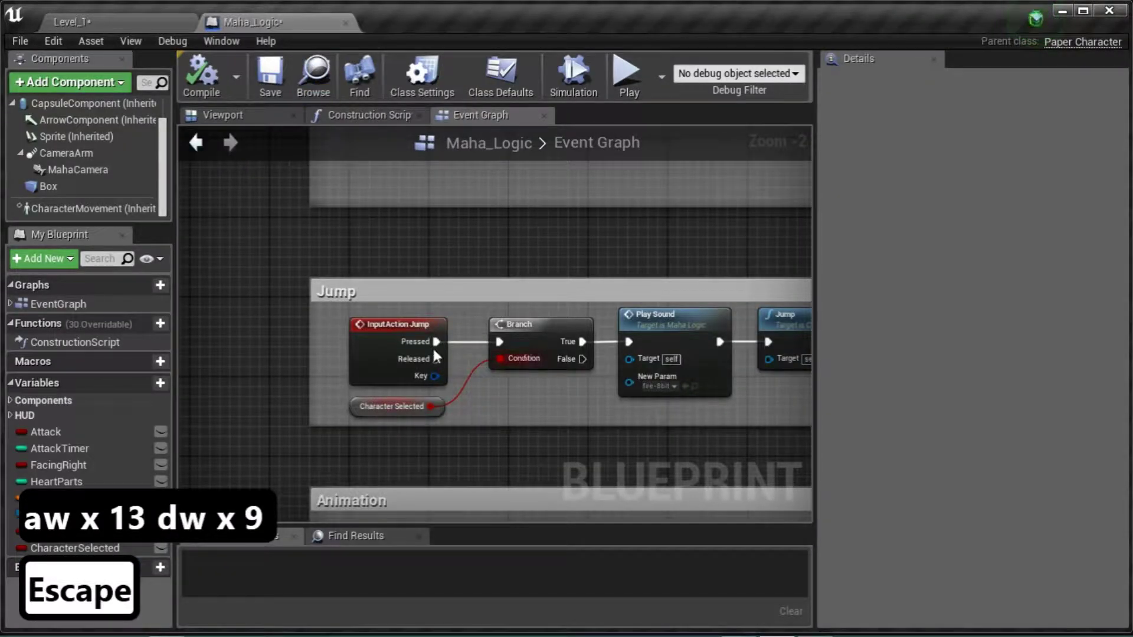
pyautogui.click(115, 210)
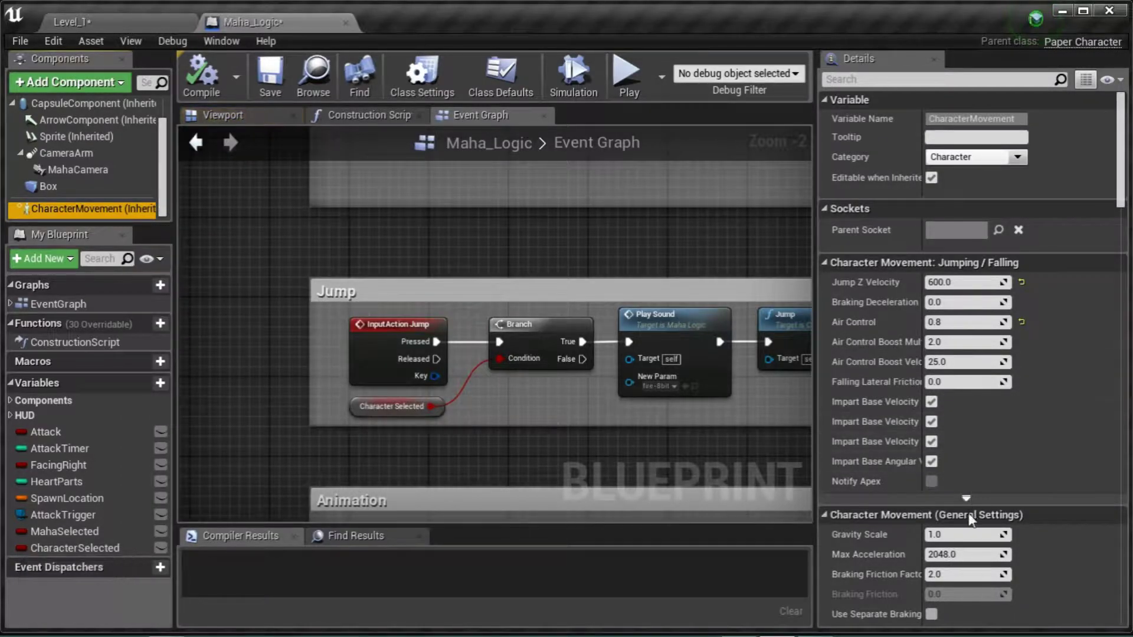
pyautogui.click(948, 535)
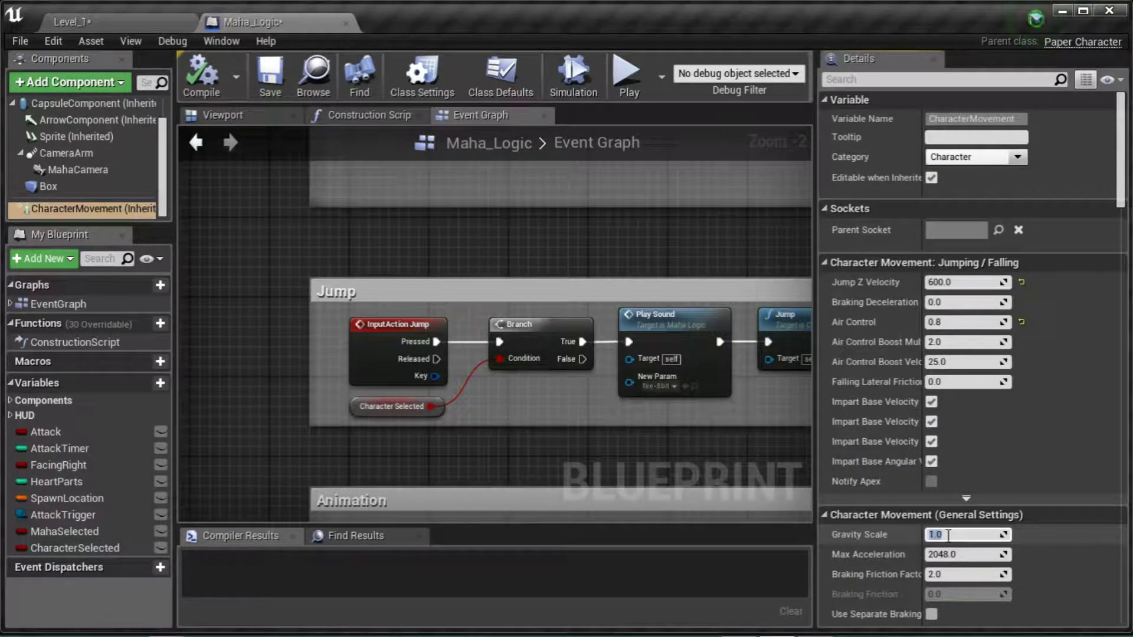
pyautogui.write('5')
pyautogui.press('Return')
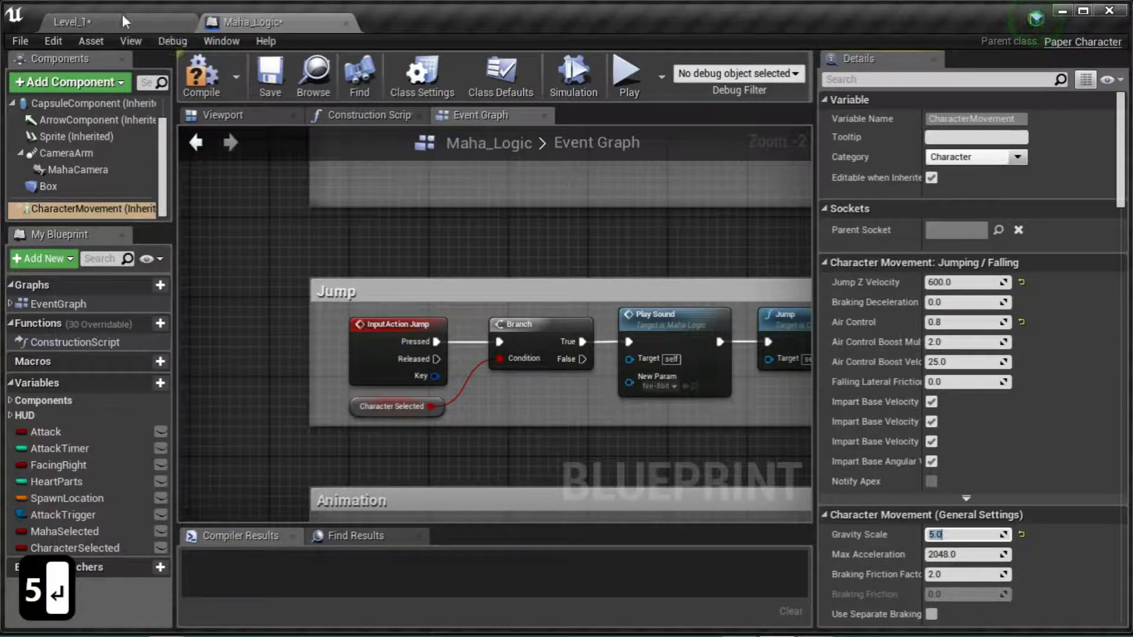
pyautogui.click(273, 79)
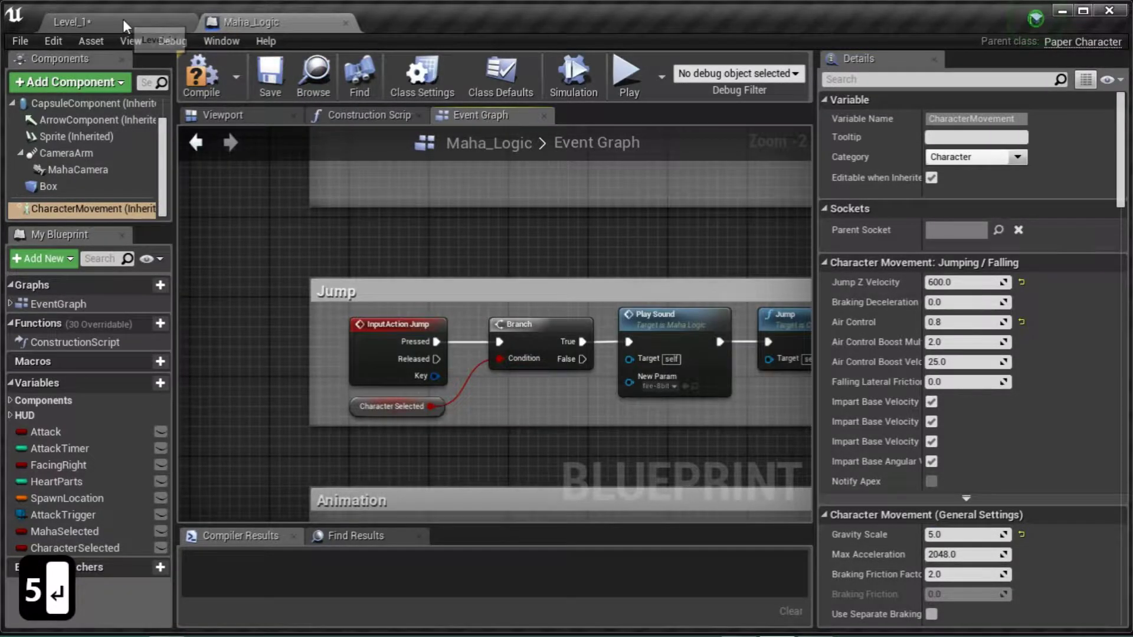
# Play-test Level_1 again, moving and jumping Maha forward from the platform's edge to the fruit tree, and stop the game
pyautogui.click(122, 20)
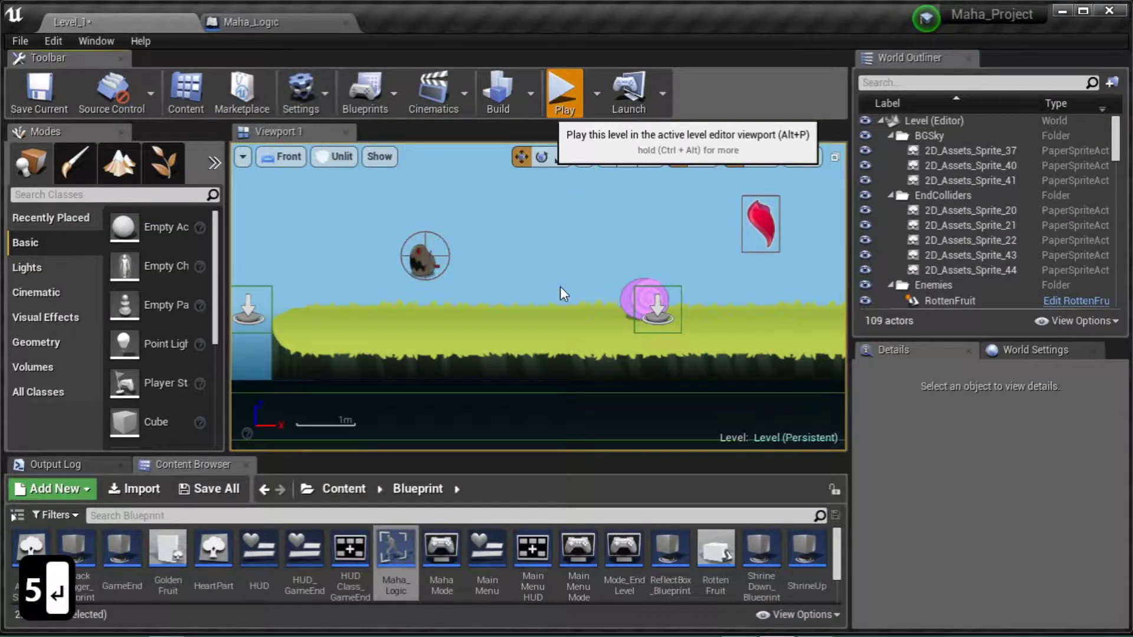
pyautogui.hotkey('alt', 'p')
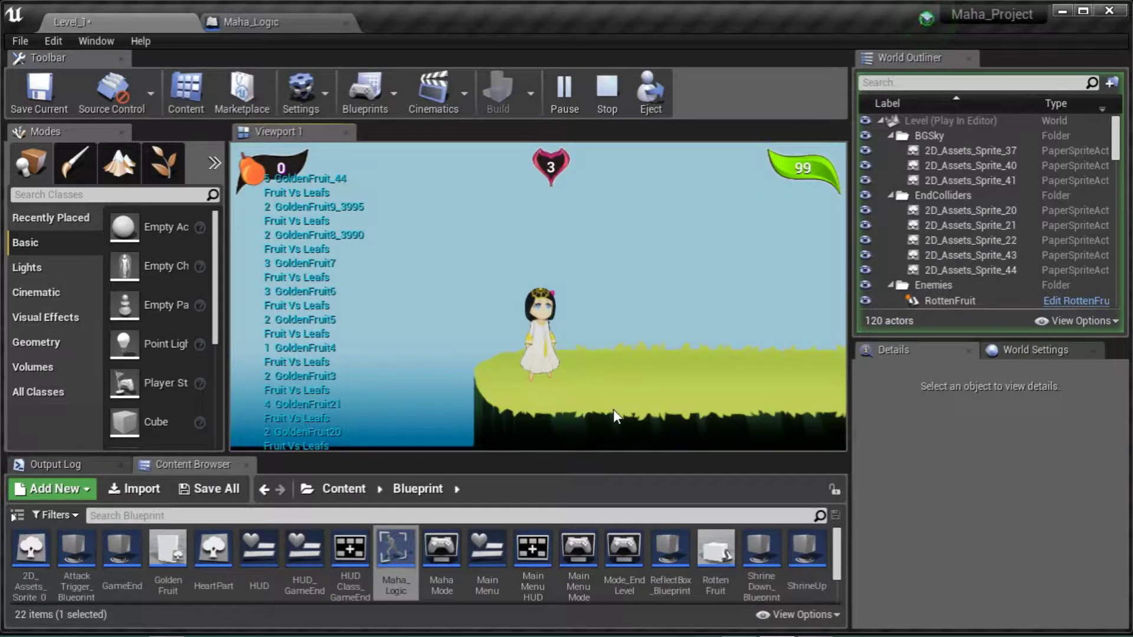
pyautogui.press('Right')
pyautogui.press('Up')
pyautogui.press('Right')
pyautogui.press('Up')
pyautogui.press('Right')
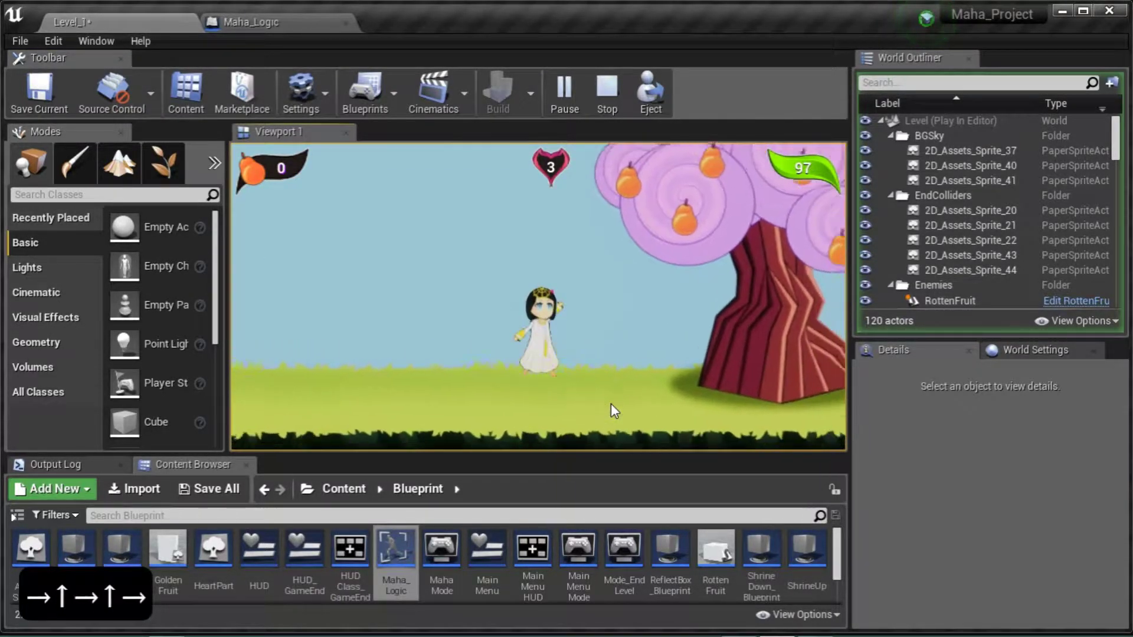
pyautogui.press('Escape')
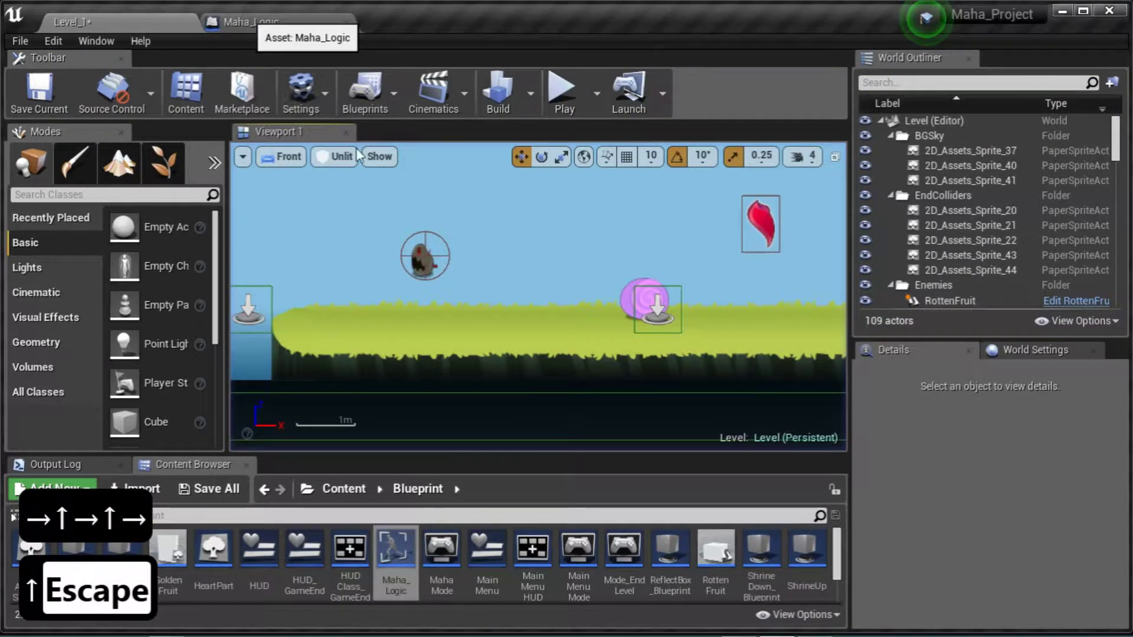
# Return to Maha_Logic and review the CharacterMovement component's Jumping / Falling and General Settings properties
pyautogui.click(251, 21)
pyautogui.click(108, 212)
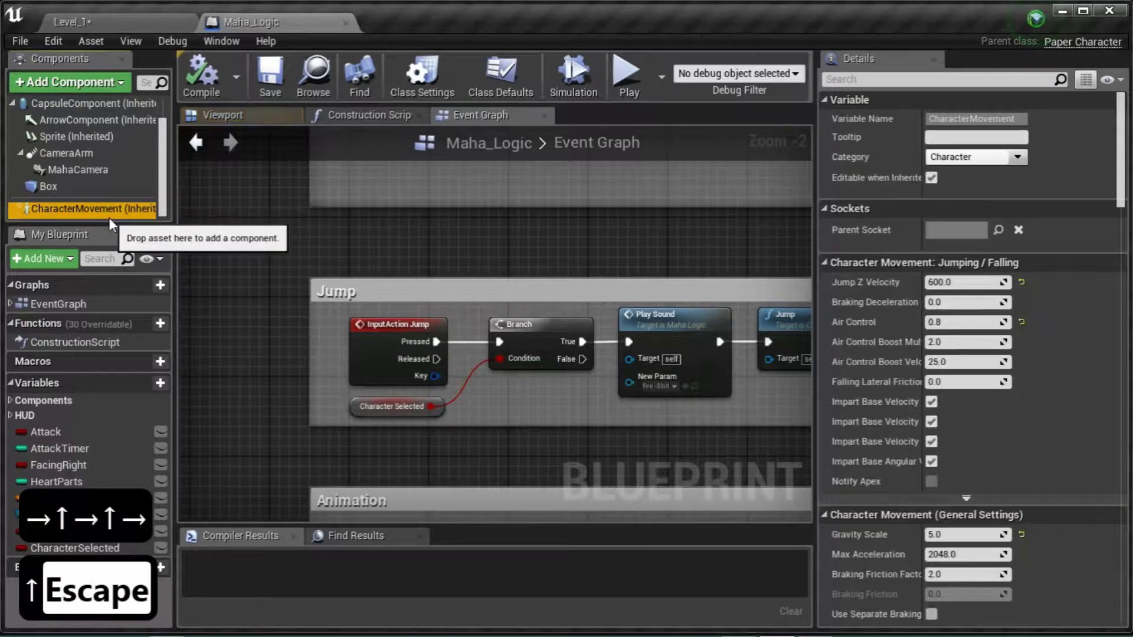
pyautogui.moveTo(1123, 166)
pyautogui.mouseDown()
pyautogui.moveTo(1123, 282)
pyautogui.moveTo(1124, 165)
pyautogui.mouseUp()
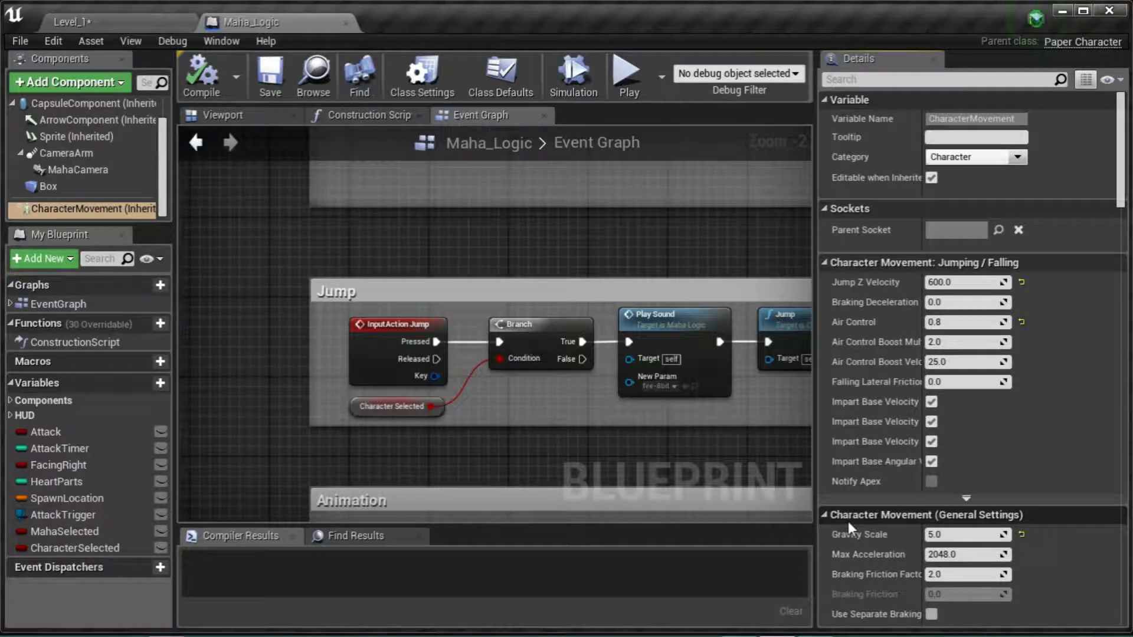
pyautogui.scroll(-2, 957, 526)
pyautogui.scroll(2, 956, 526)
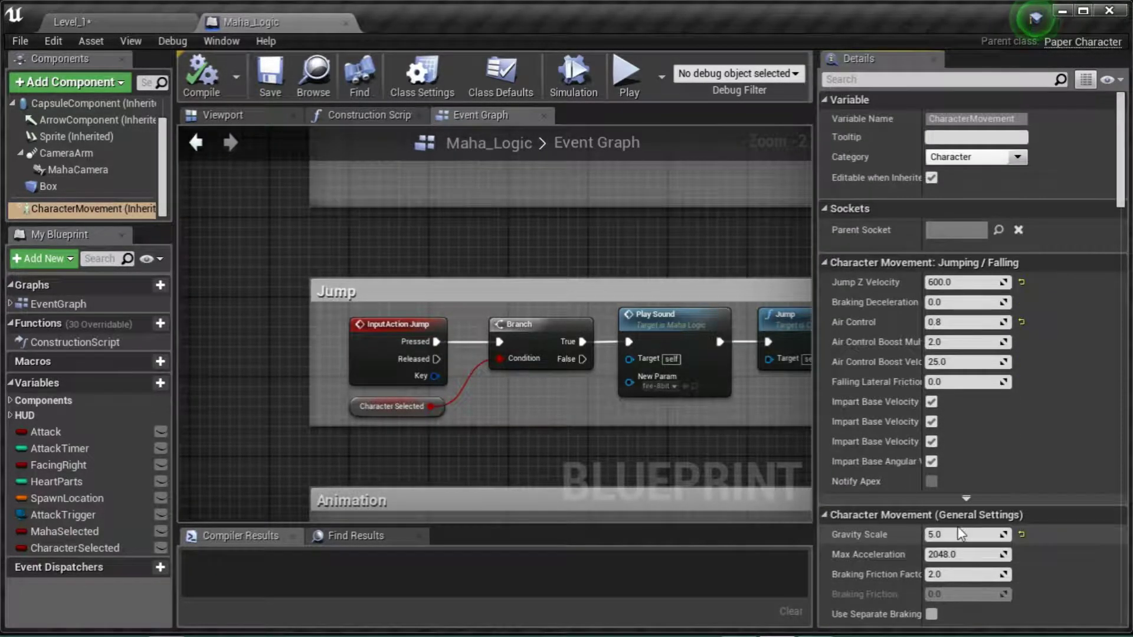
pyautogui.click(1120, 84)
pyautogui.click(1117, 83)
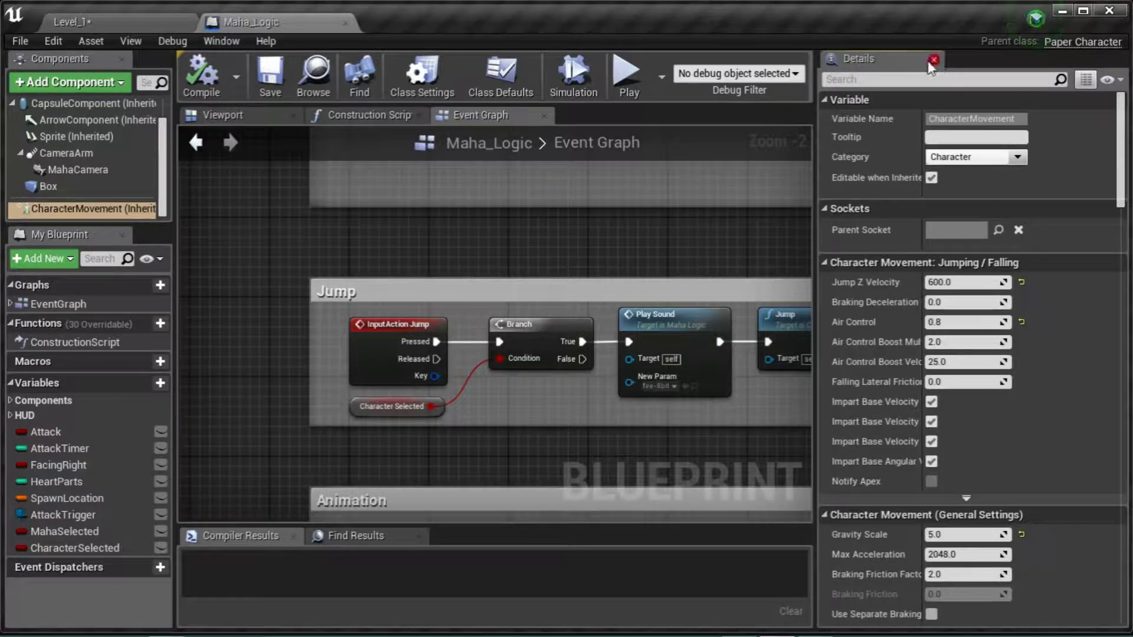
pyautogui.scroll(-10, 964, 366)
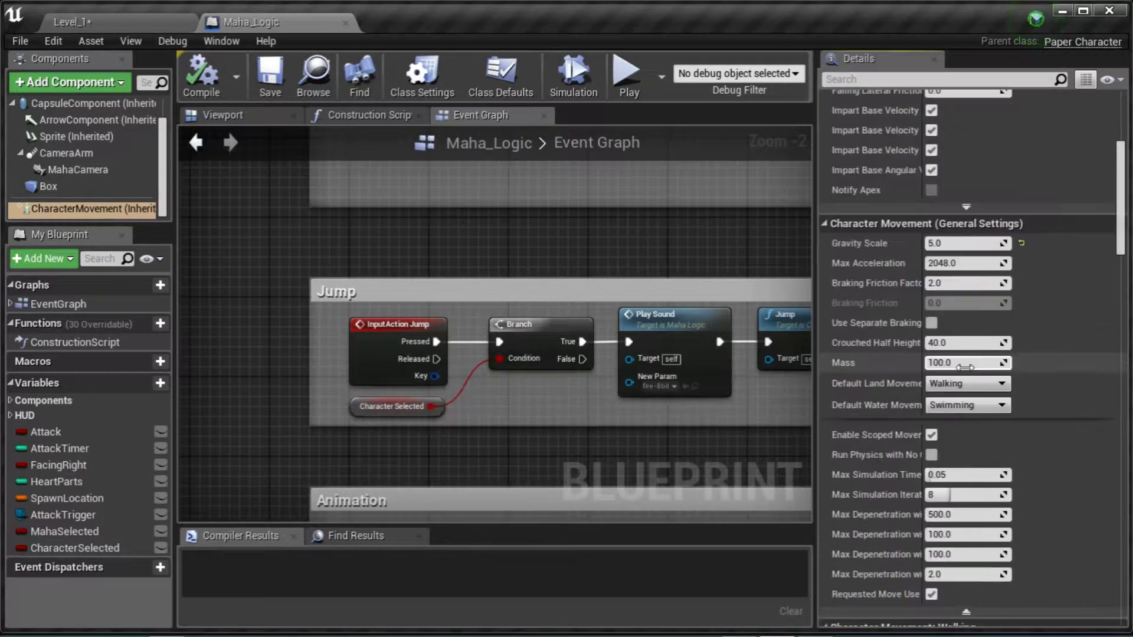
pyautogui.scroll(10, 964, 367)
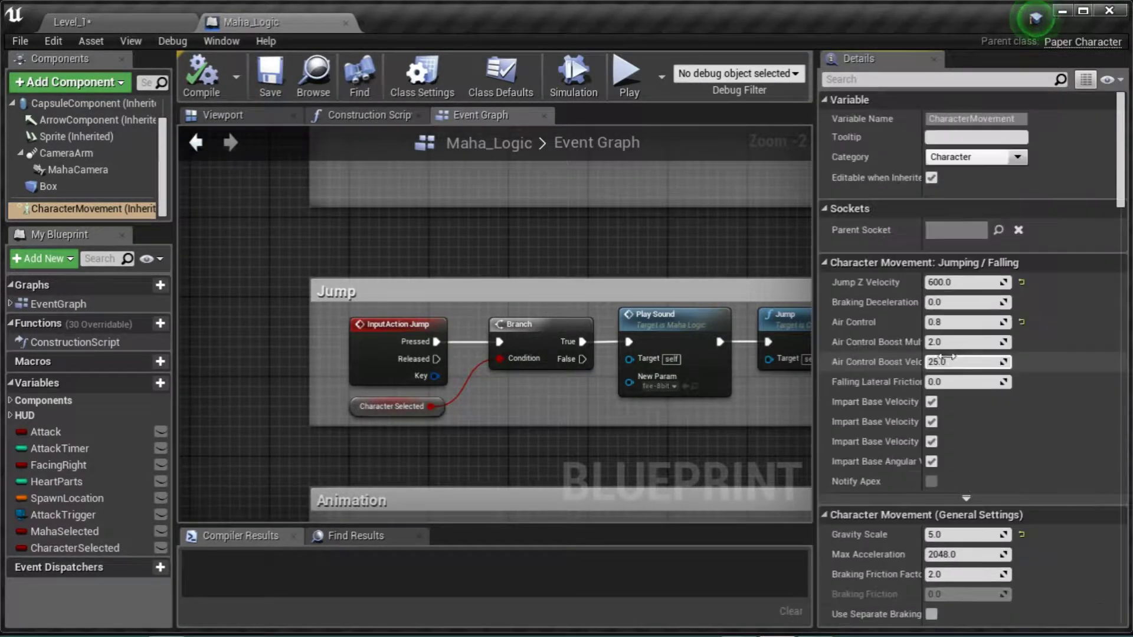
# Open the Blueprint Editor documentation in the web browser, skim the Blueprints Visual Scripting page, and return to the Unreal Editor
pyautogui.click(263, 42)
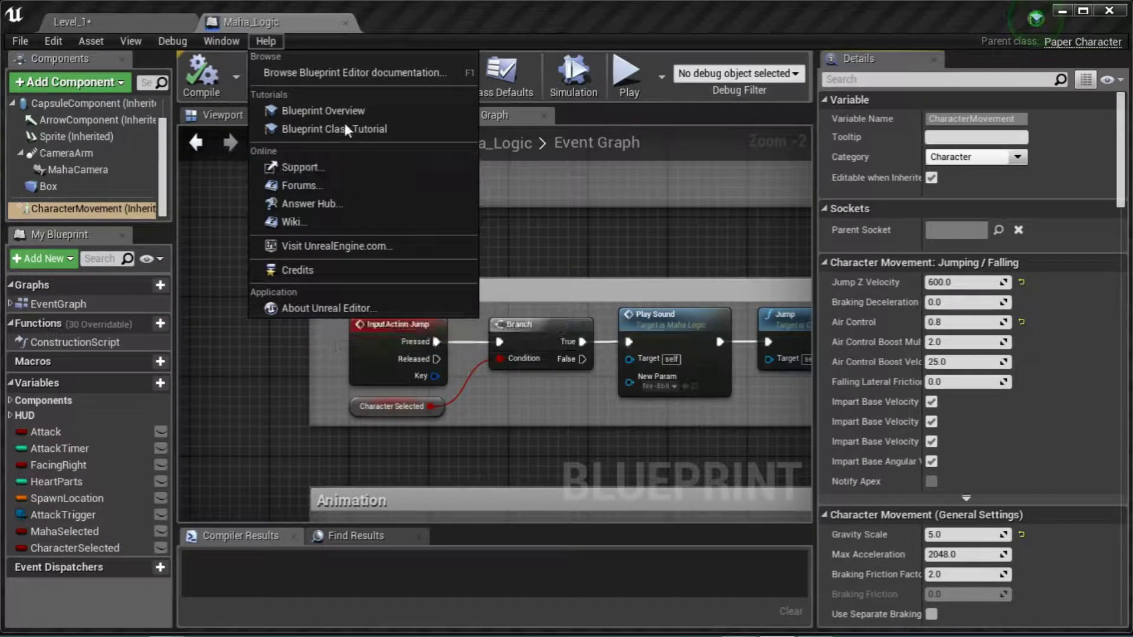
pyautogui.click(345, 69)
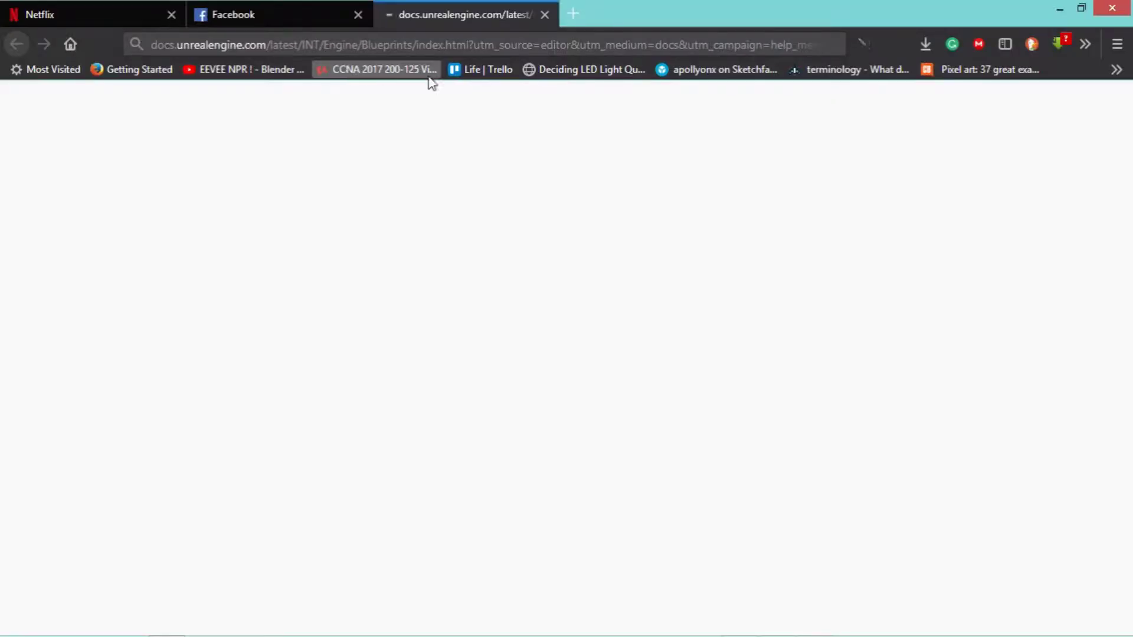
pyautogui.moveTo(765, 635)
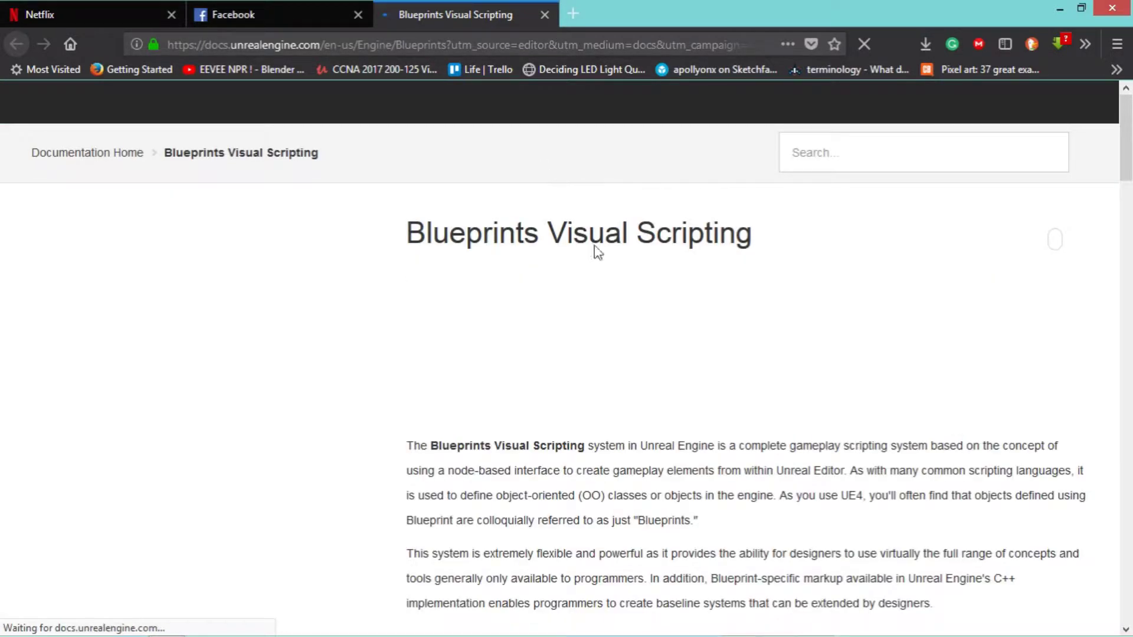
pyautogui.scroll(-6, 685, 342)
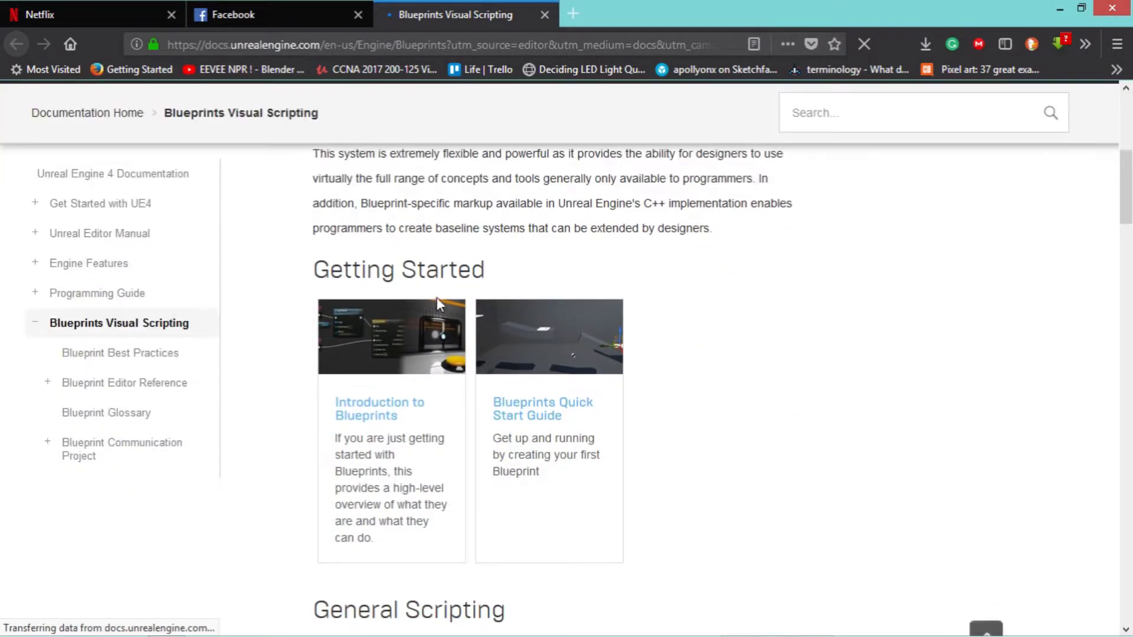
pyautogui.scroll(-15, 438, 296)
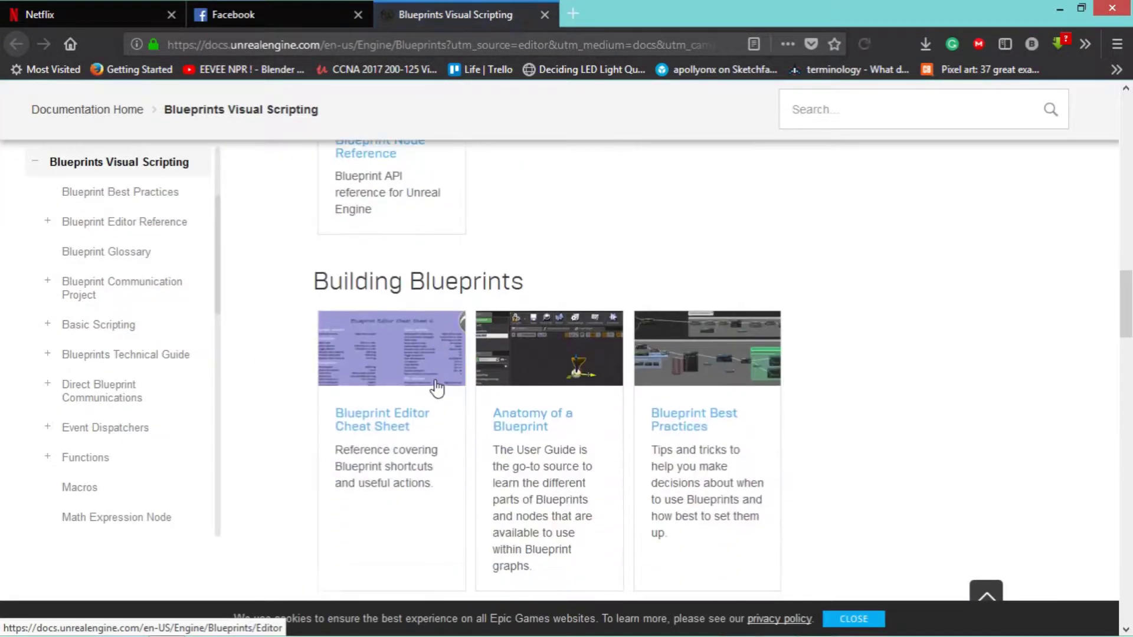
pyautogui.scroll(-12, 437, 389)
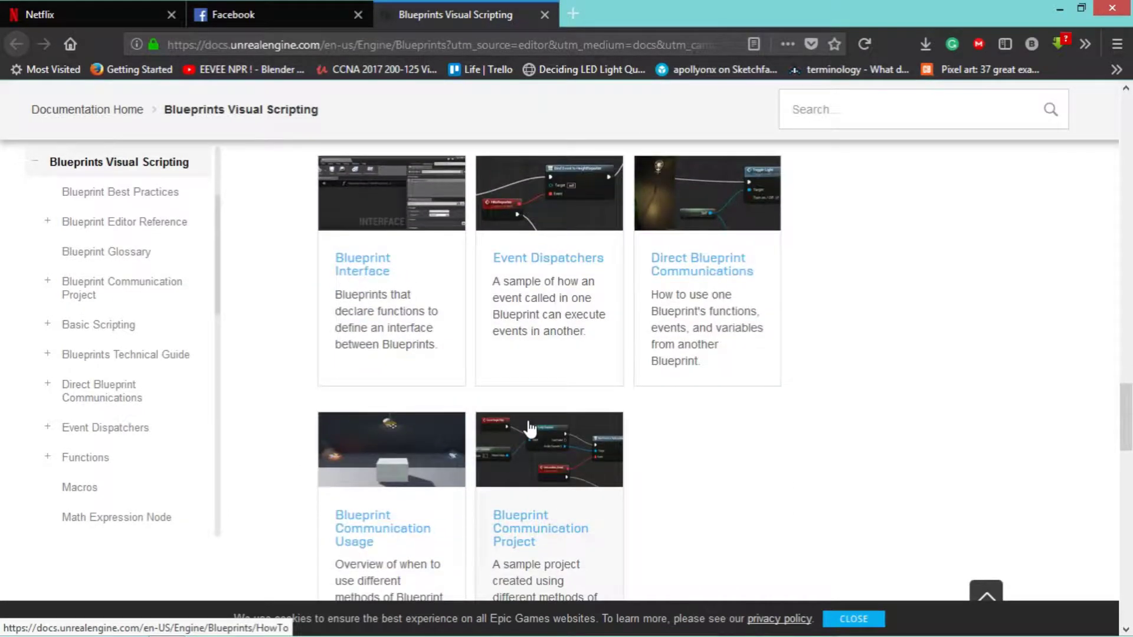
pyautogui.scroll(-15, 529, 429)
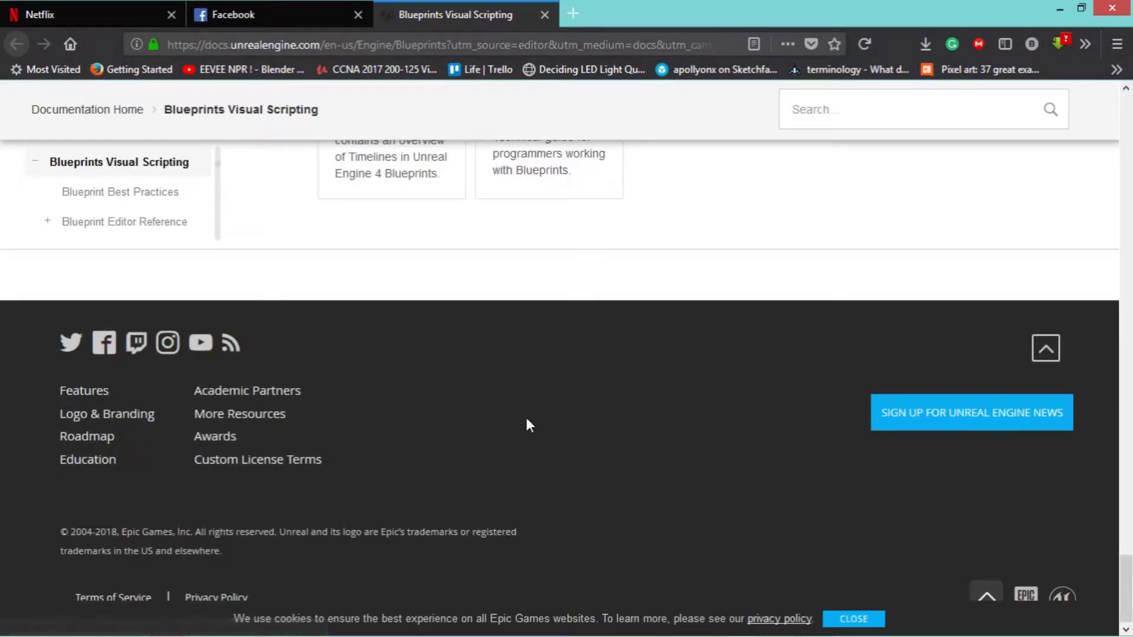
pyautogui.scroll(20, 526, 426)
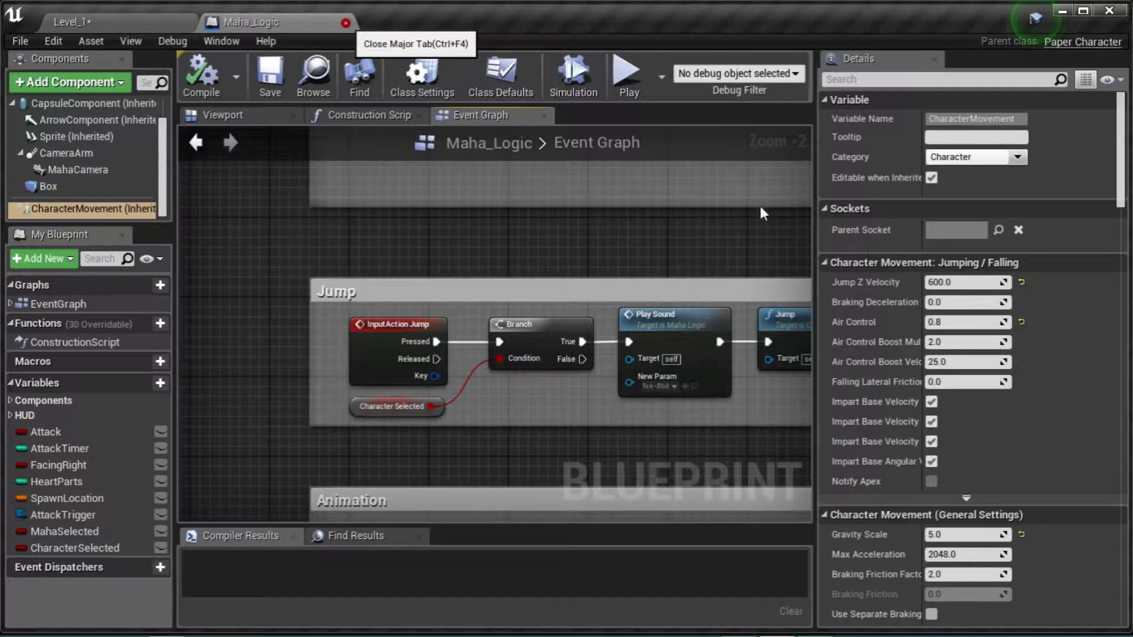
# Close the Maha_Logic blueprint and start packaging the project for Windows (64-bit)
pyautogui.click(345, 22)
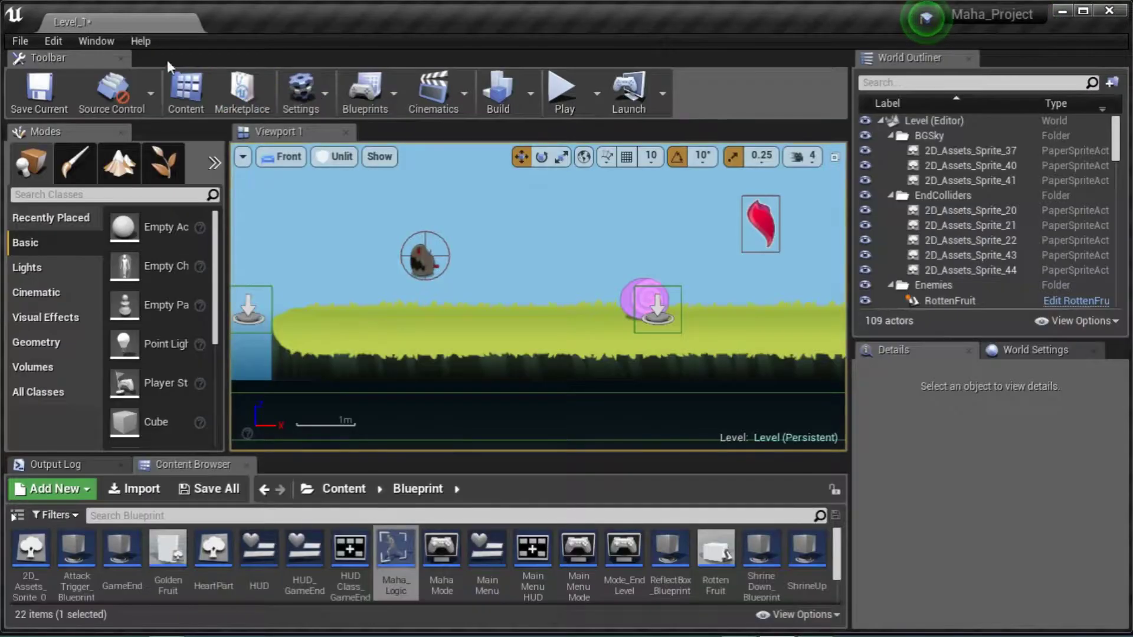
pyautogui.click(21, 41)
pyautogui.moveTo(97, 352)
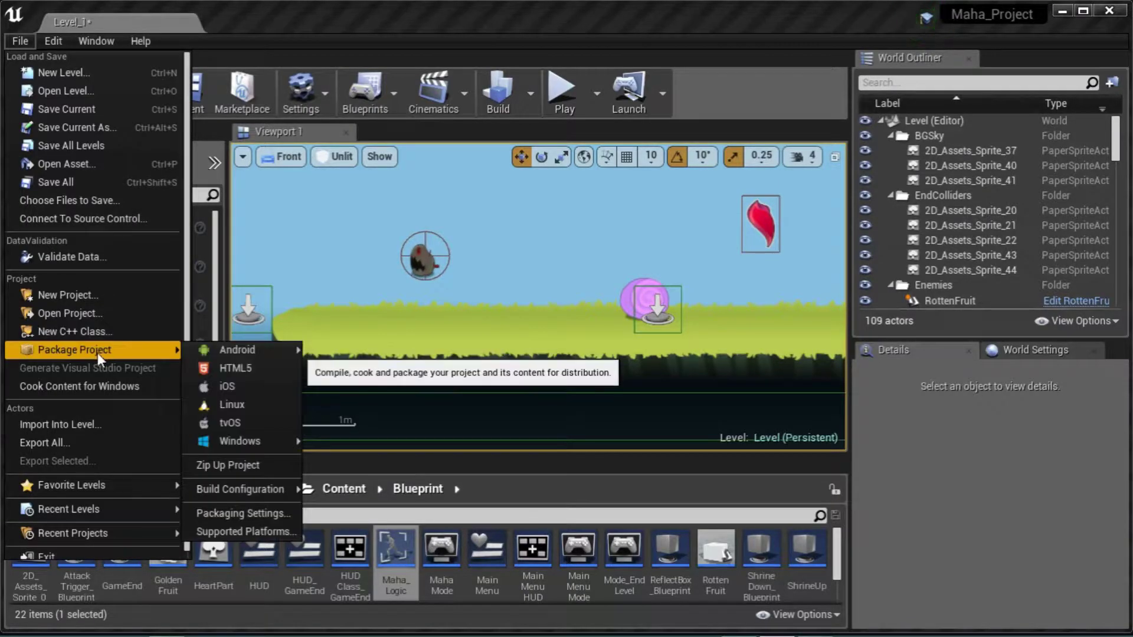
pyautogui.click(17, 42)
pyautogui.click(16, 42)
pyautogui.moveTo(132, 352)
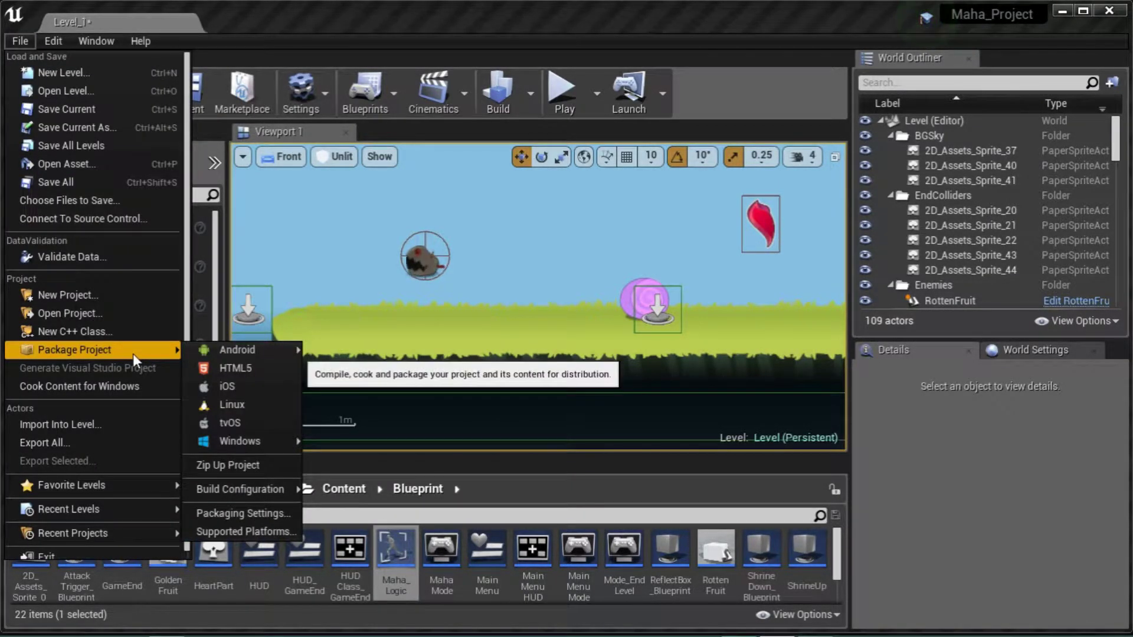
pyautogui.moveTo(260, 348)
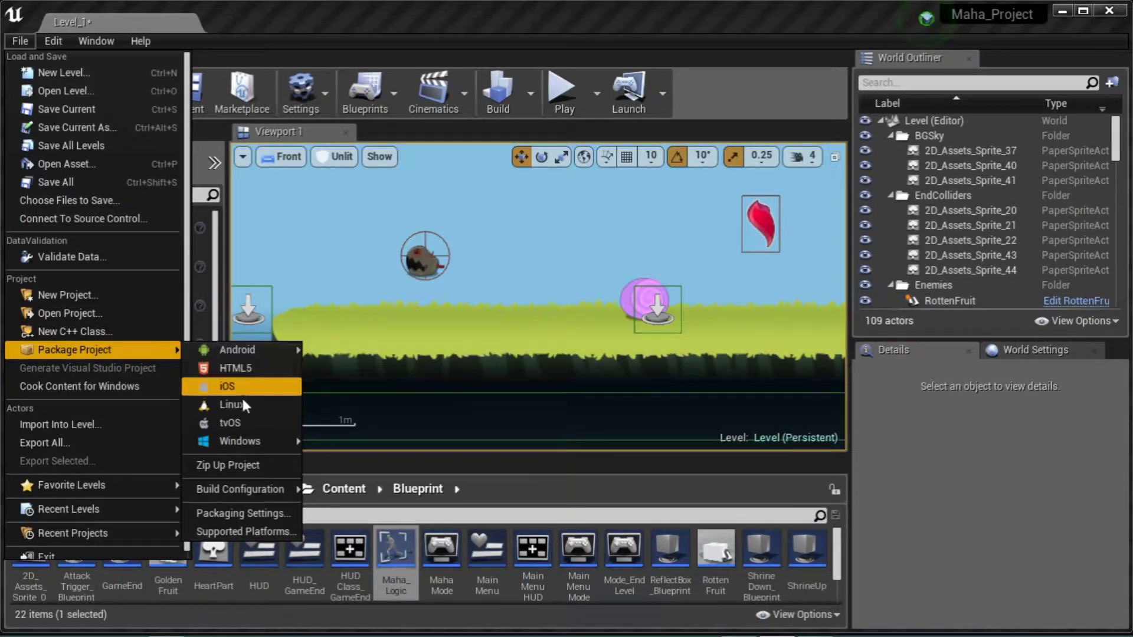
pyautogui.moveTo(236, 445)
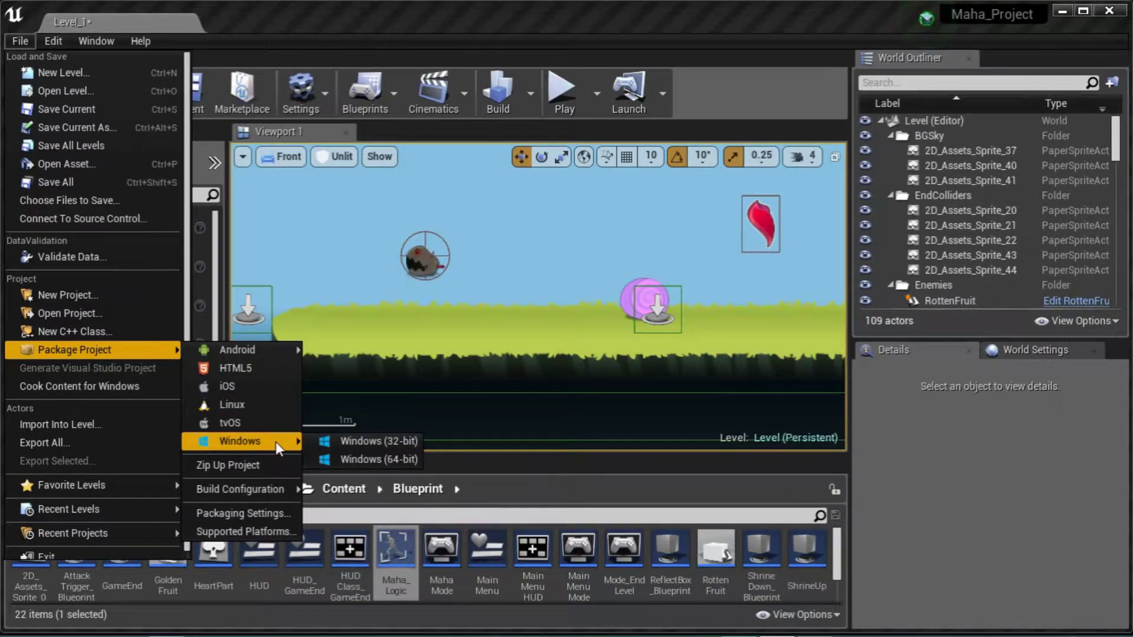
pyautogui.click(390, 462)
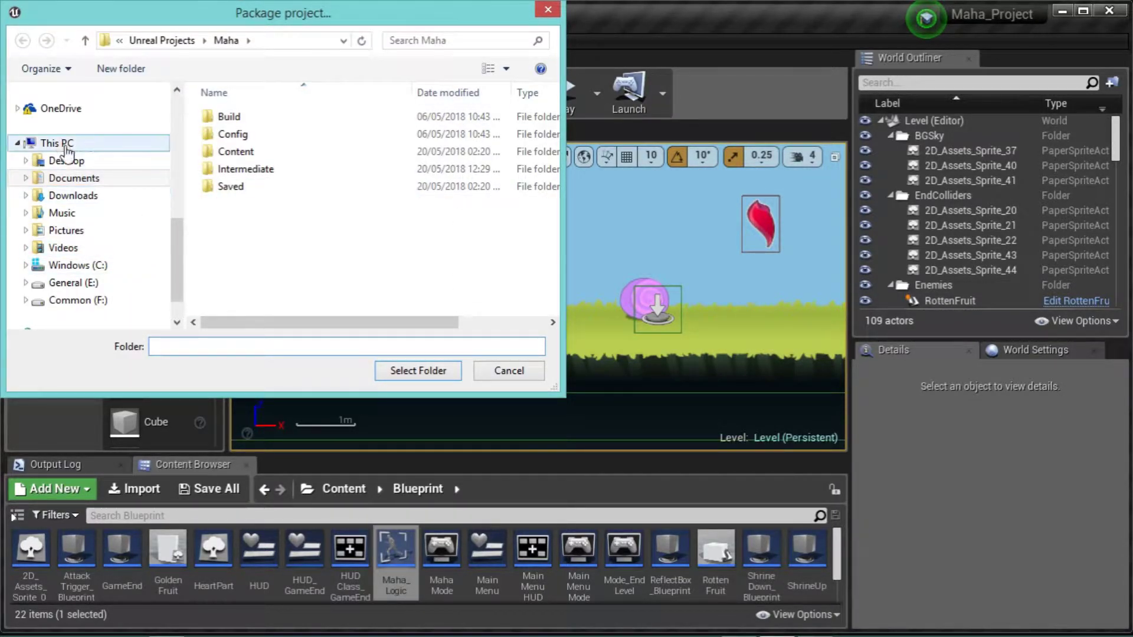
# Create a new folder named A in Documents and choose it as the destination for the packaged project
pyautogui.moveTo(180, 250); pyautogui.dragTo(106, 123)
pyautogui.click(103, 120)
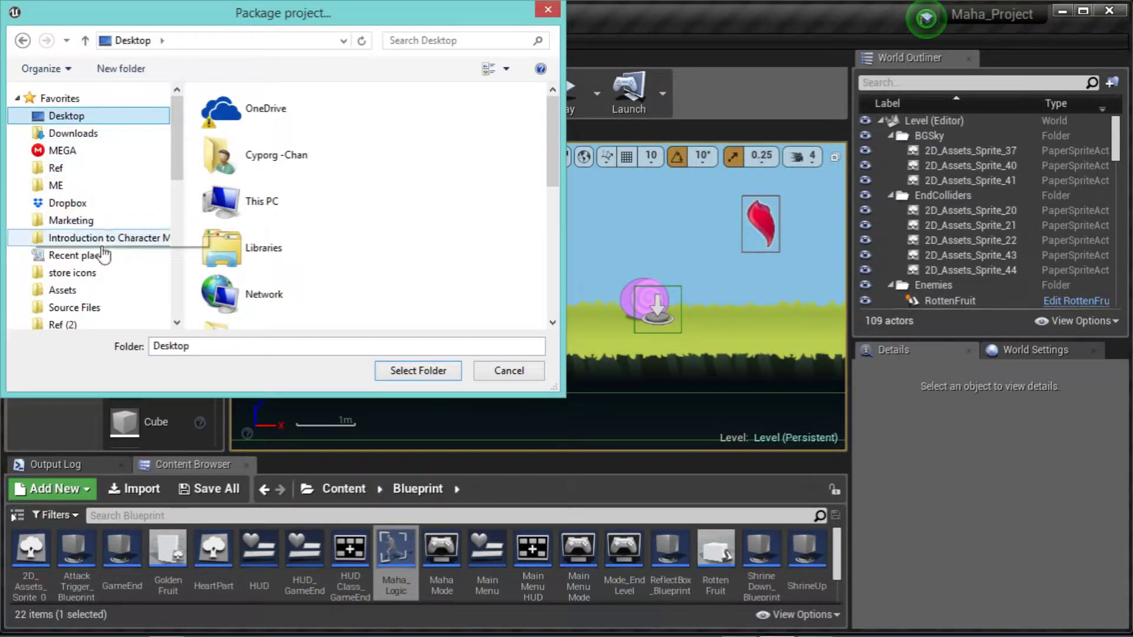
pyautogui.moveTo(174, 171); pyautogui.dragTo(171, 262)
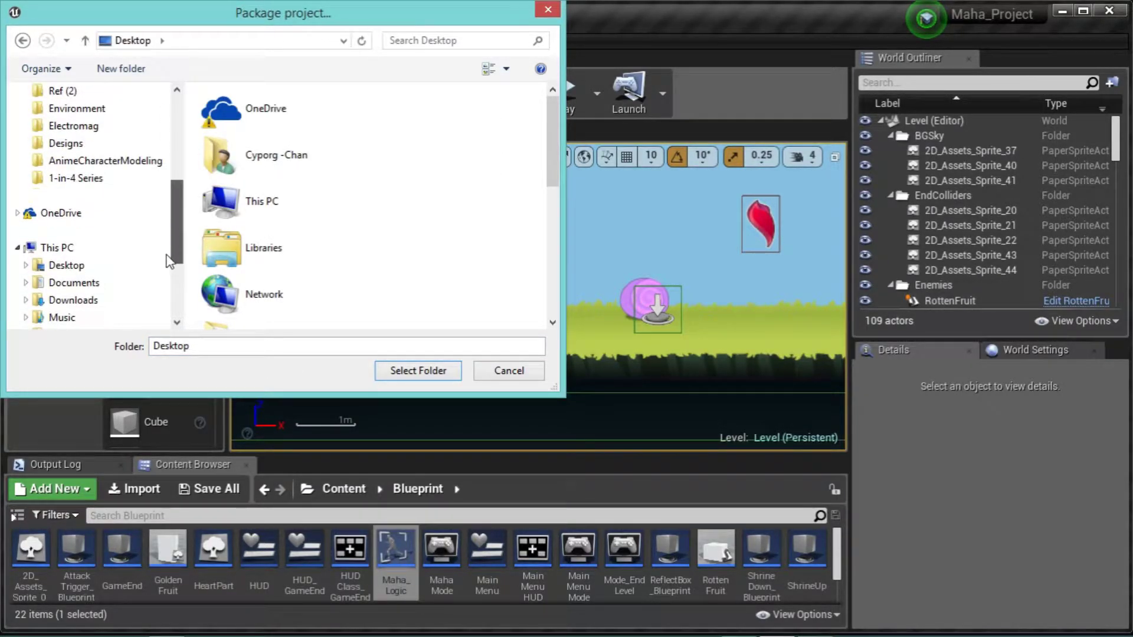
pyautogui.click(124, 282)
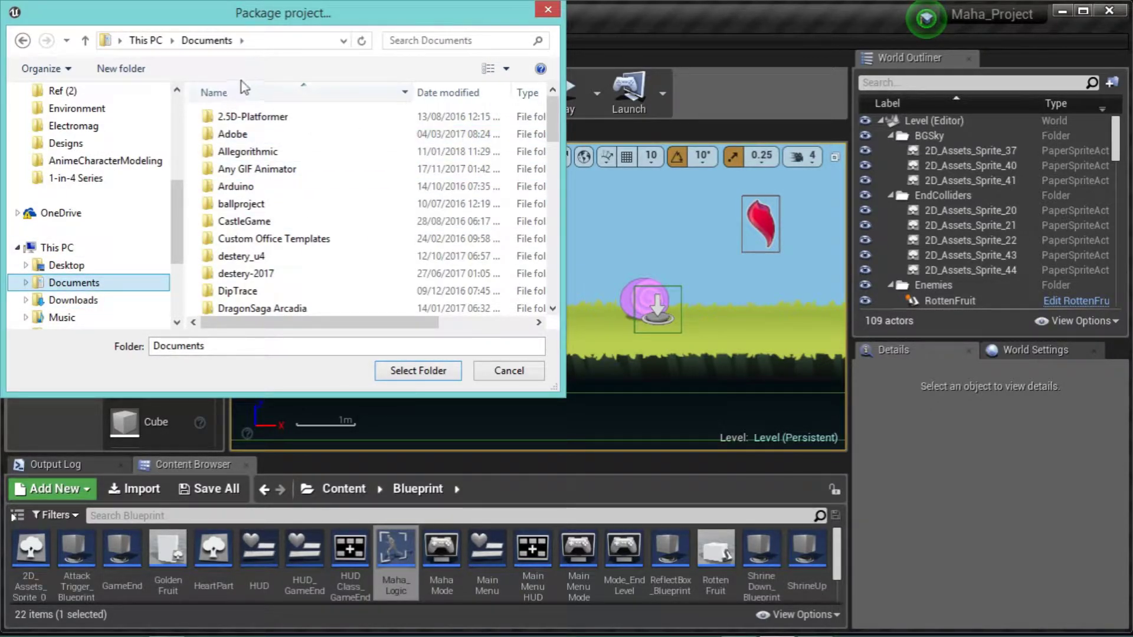
pyautogui.click(133, 69)
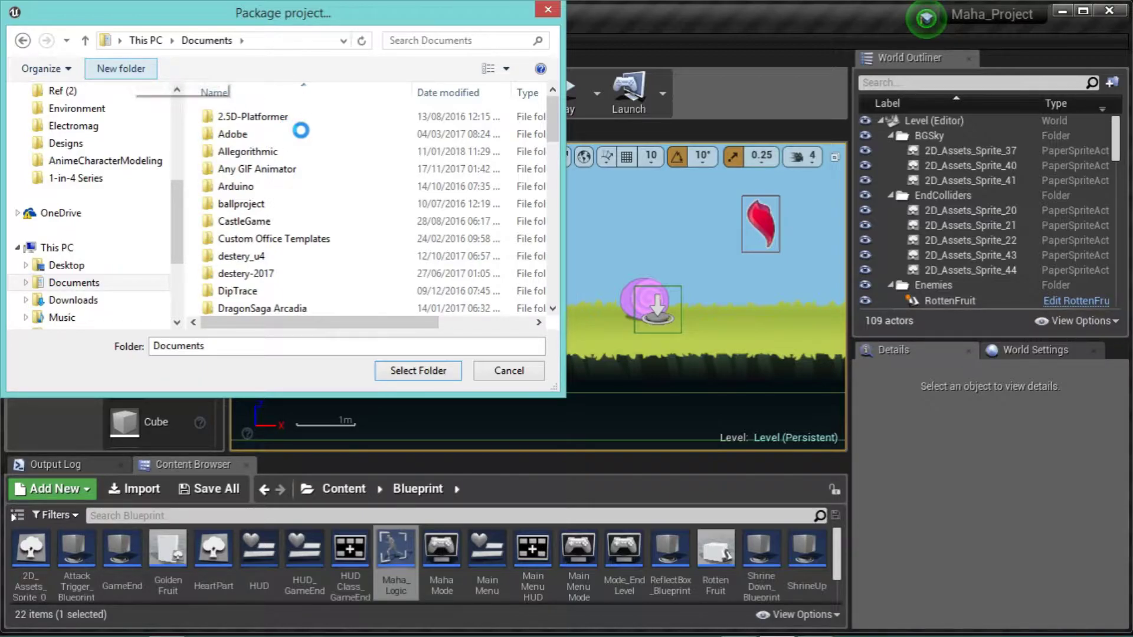
pyautogui.write('A')
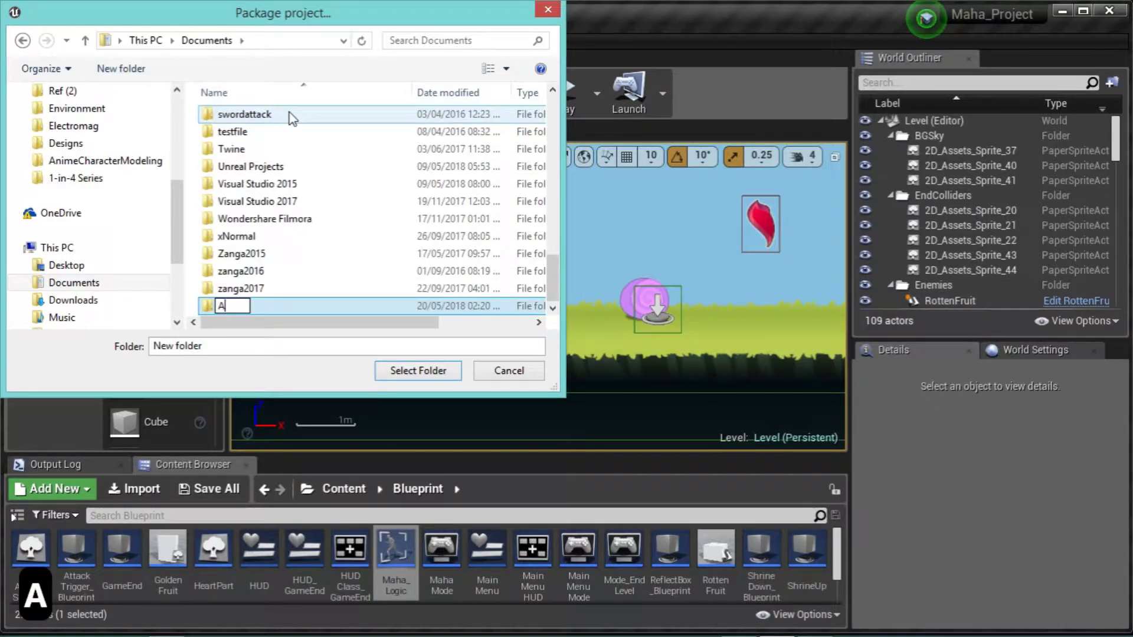
pyautogui.press('Return')
pyautogui.doubleClick(238, 305)
pyautogui.click(405, 369)
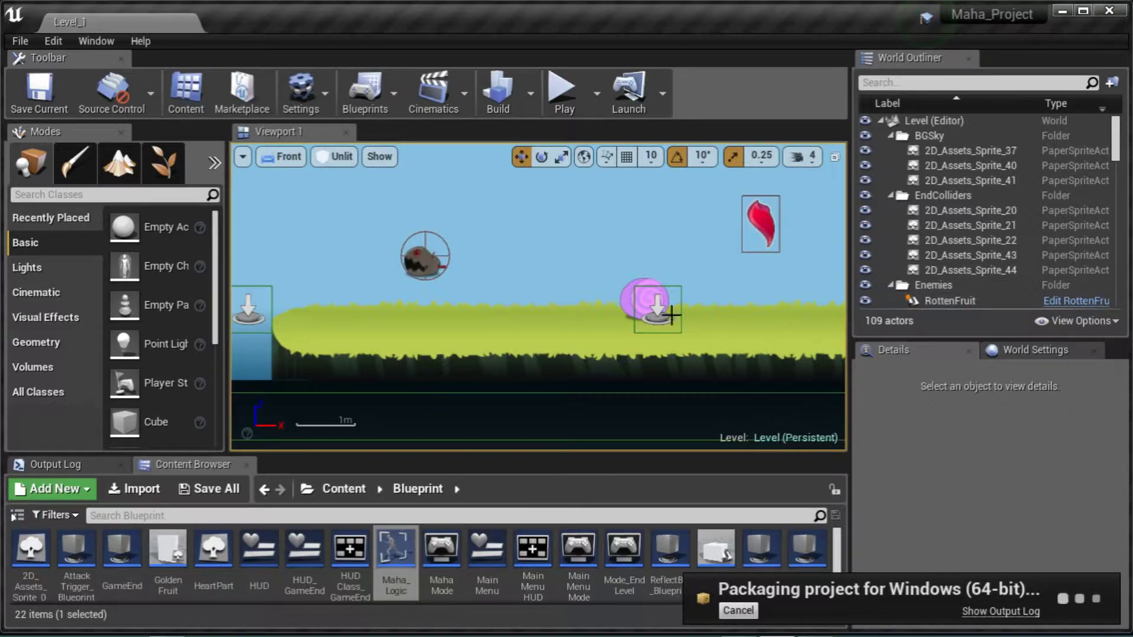
# Look over the packaging build configurations, Development and Shipping, and open the project's Packaging settings
pyautogui.click(22, 40)
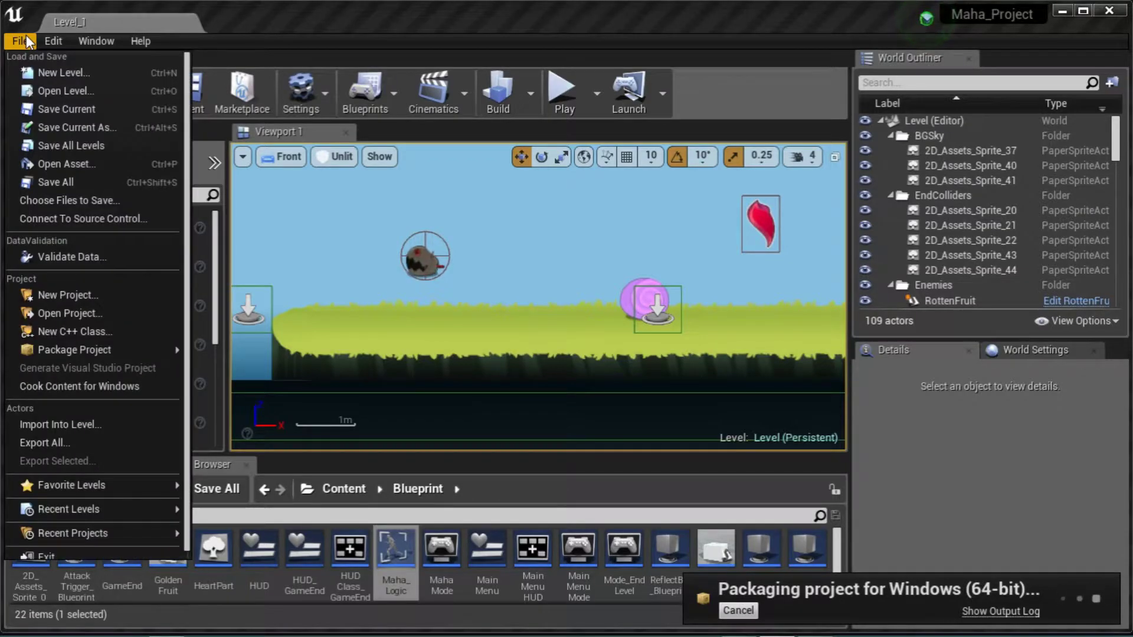
pyautogui.moveTo(118, 347)
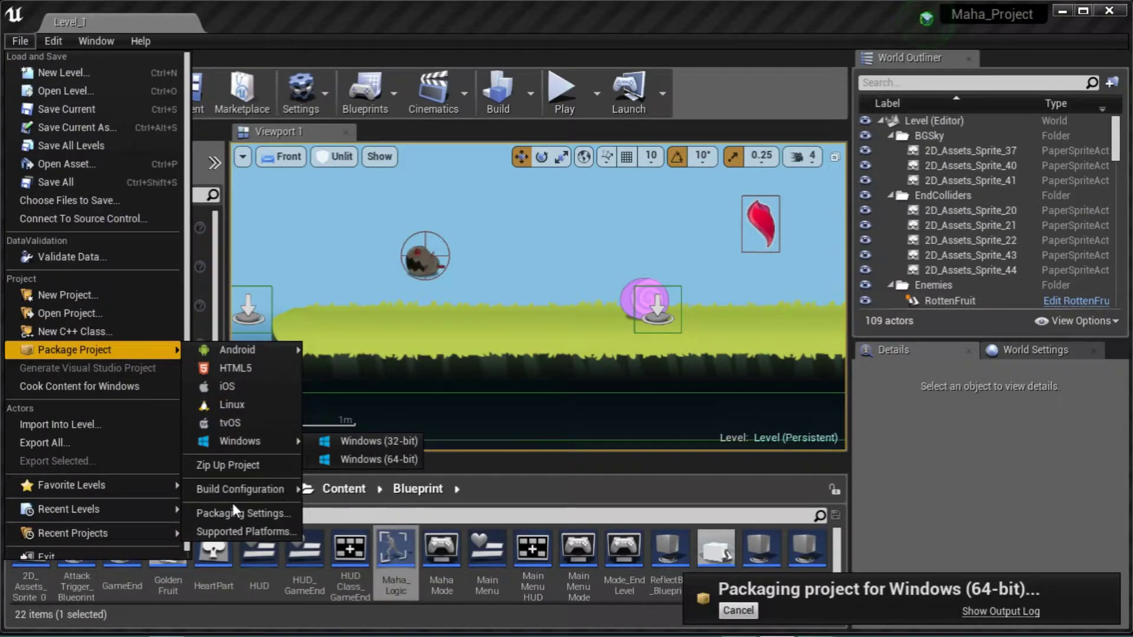
pyautogui.moveTo(239, 491)
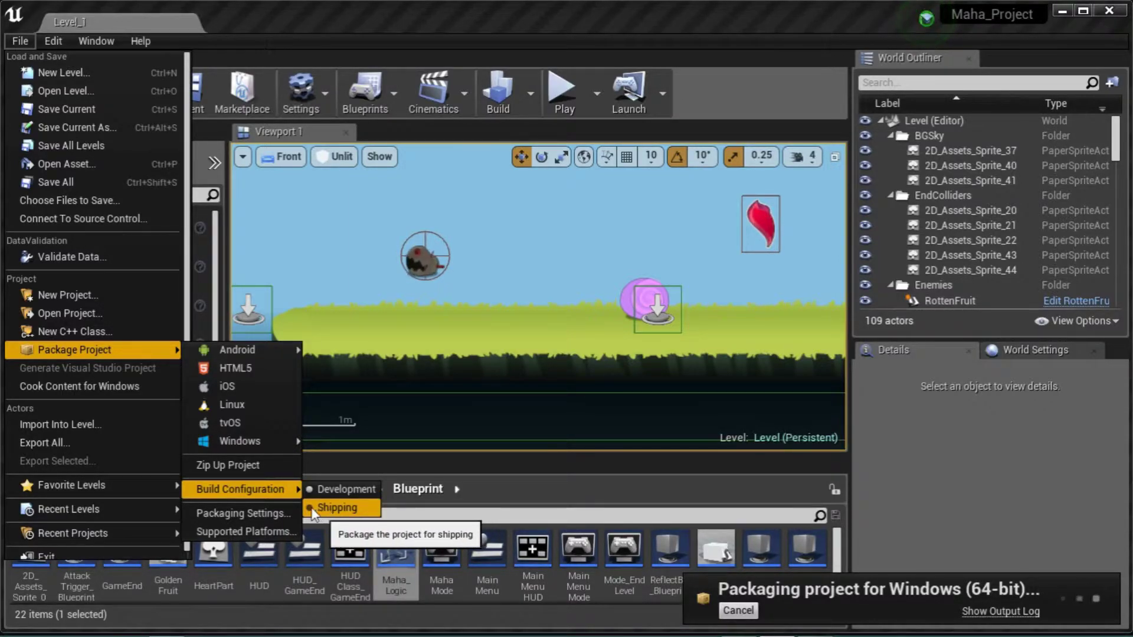
pyautogui.click(234, 514)
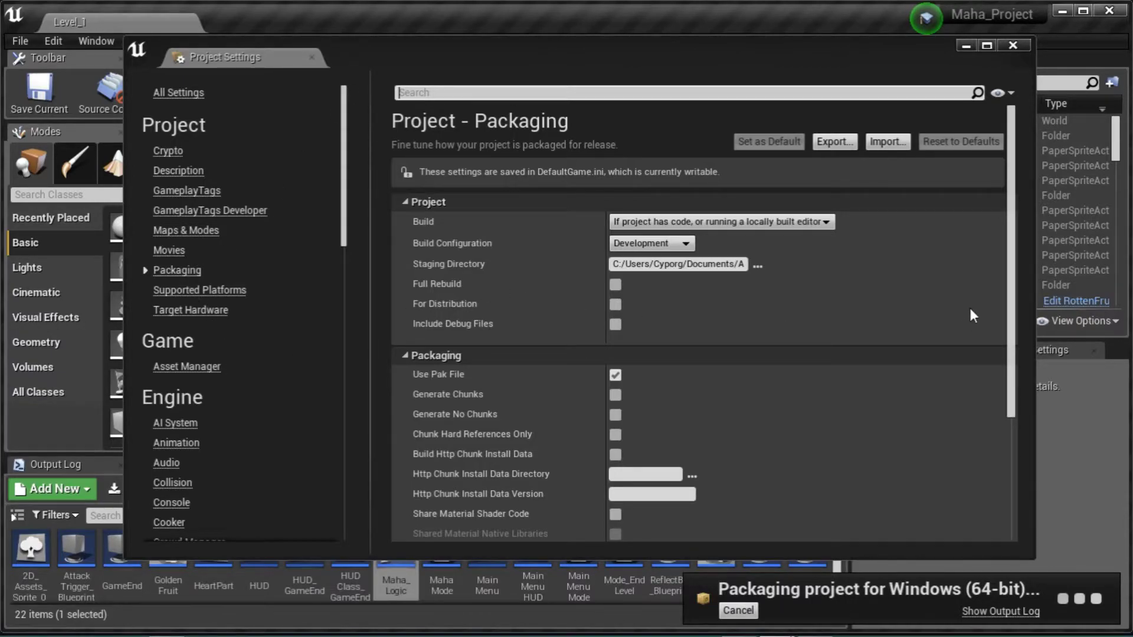
# Review the Project, Packaging, Blueprints and Prerequisites sections of the Packaging settings, and close the Project Settings window
pyautogui.scroll(-3, 1016, 248)
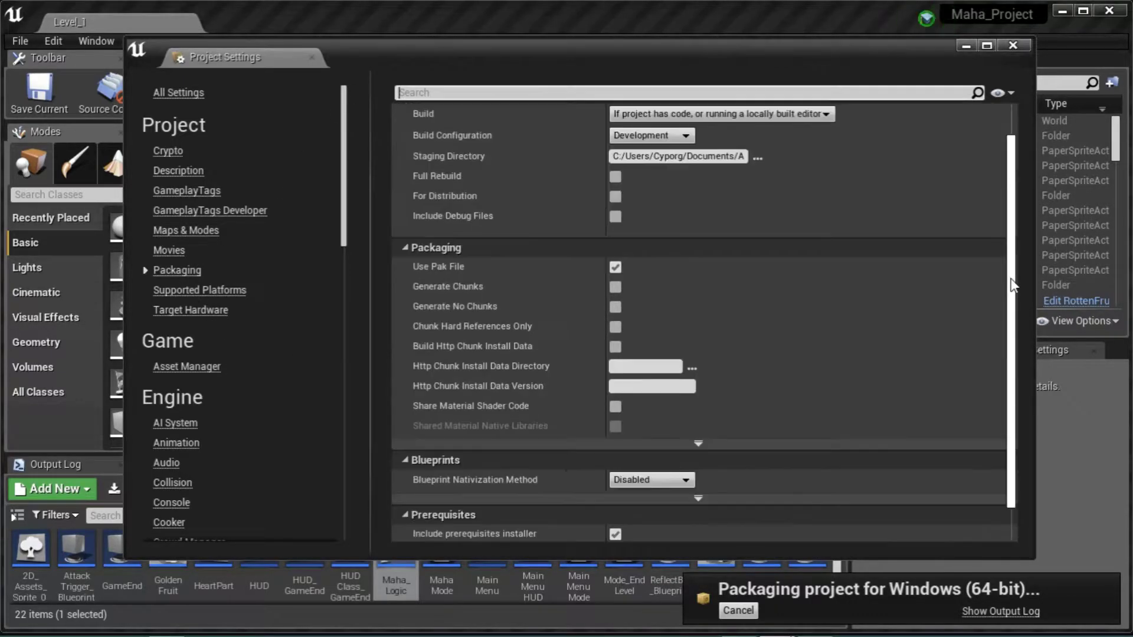
pyautogui.scroll(-1, 988, 355)
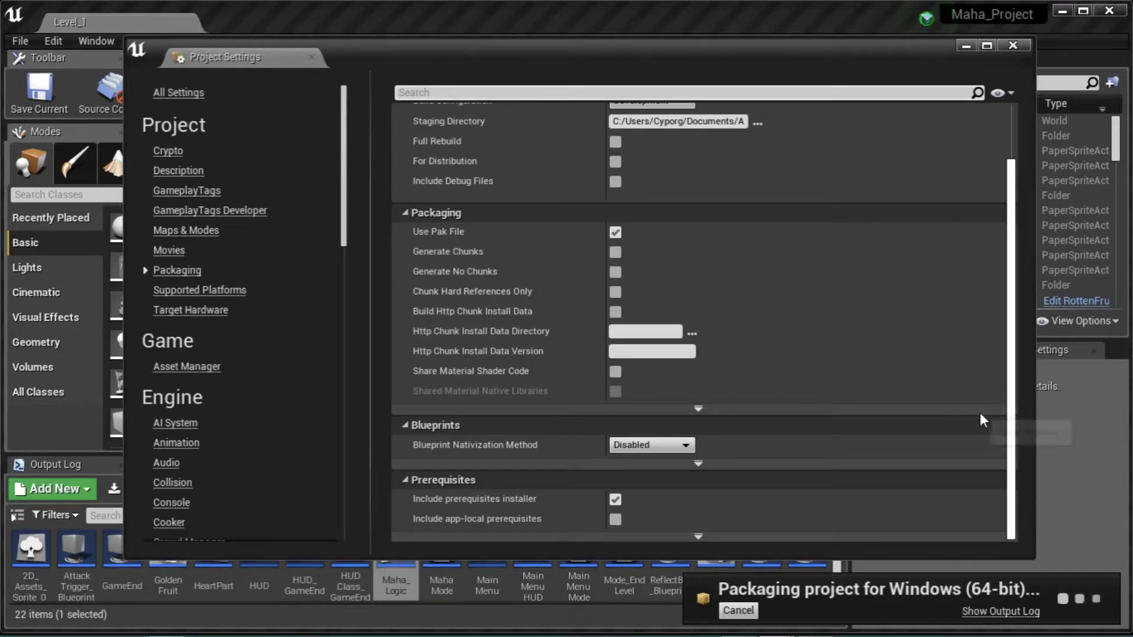
pyautogui.scroll(4, 990, 338)
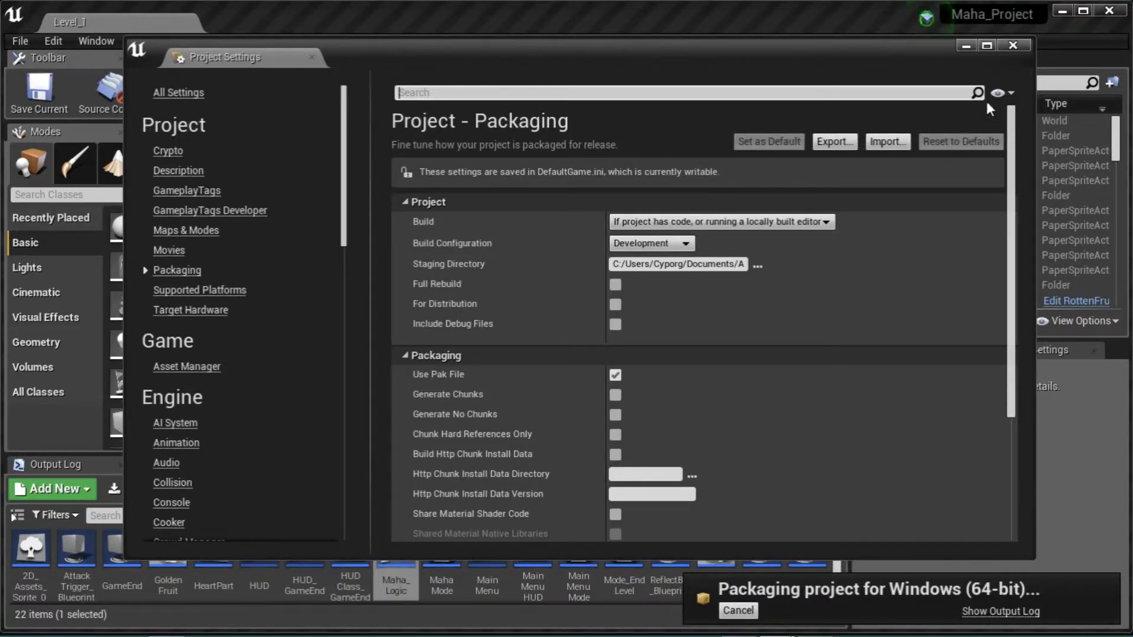
pyautogui.scroll(-1, 796, 400)
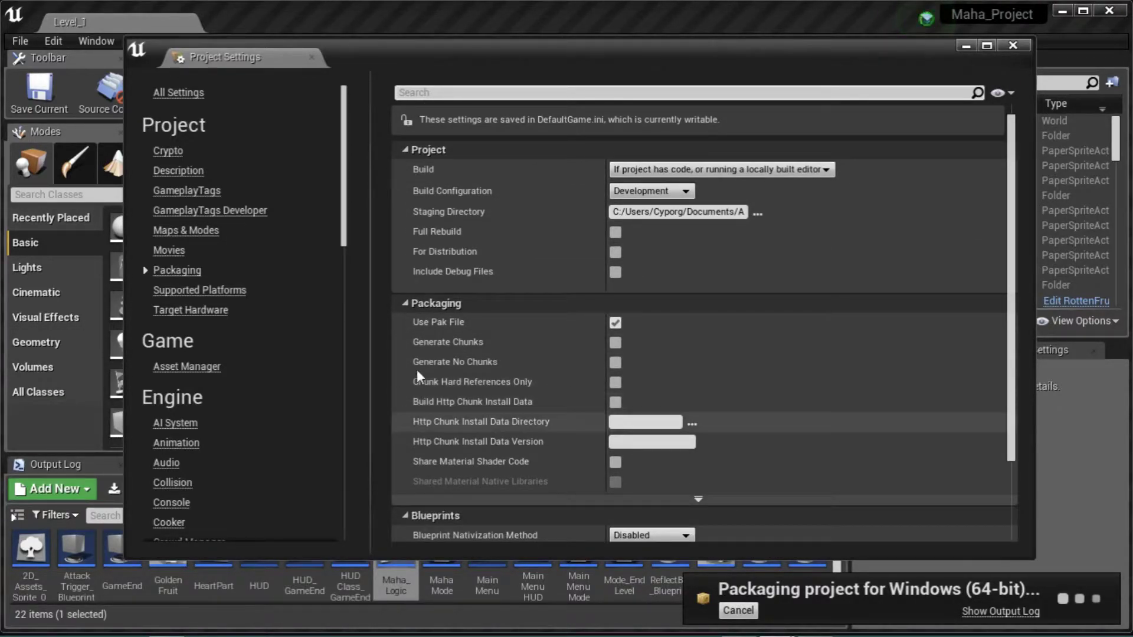
pyautogui.scroll(-2, 533, 498)
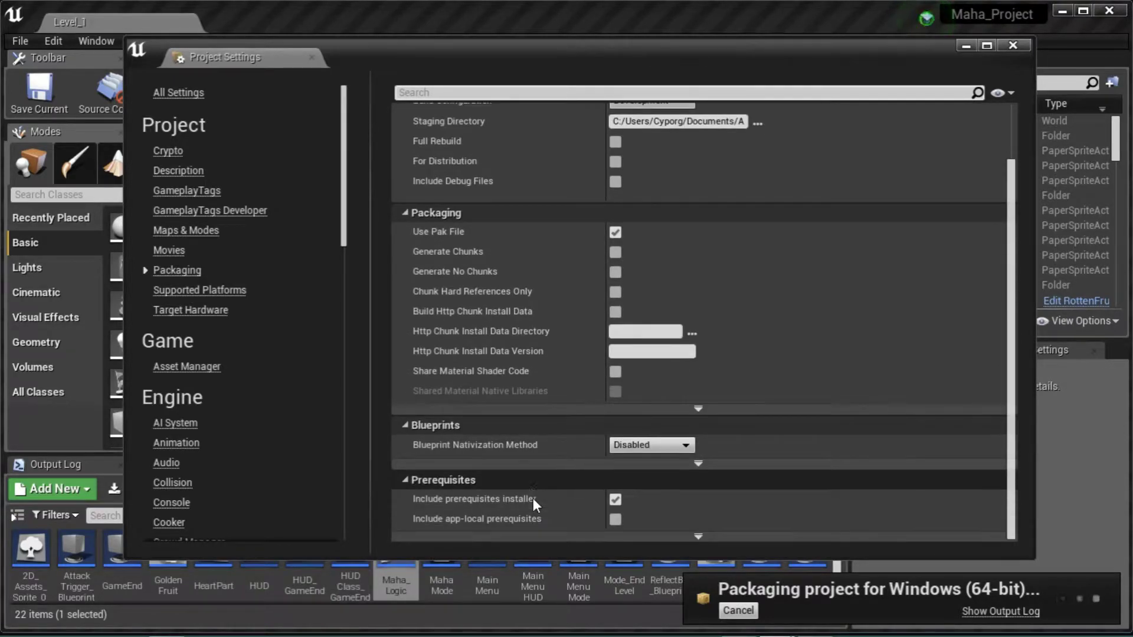
pyautogui.scroll(3, 533, 498)
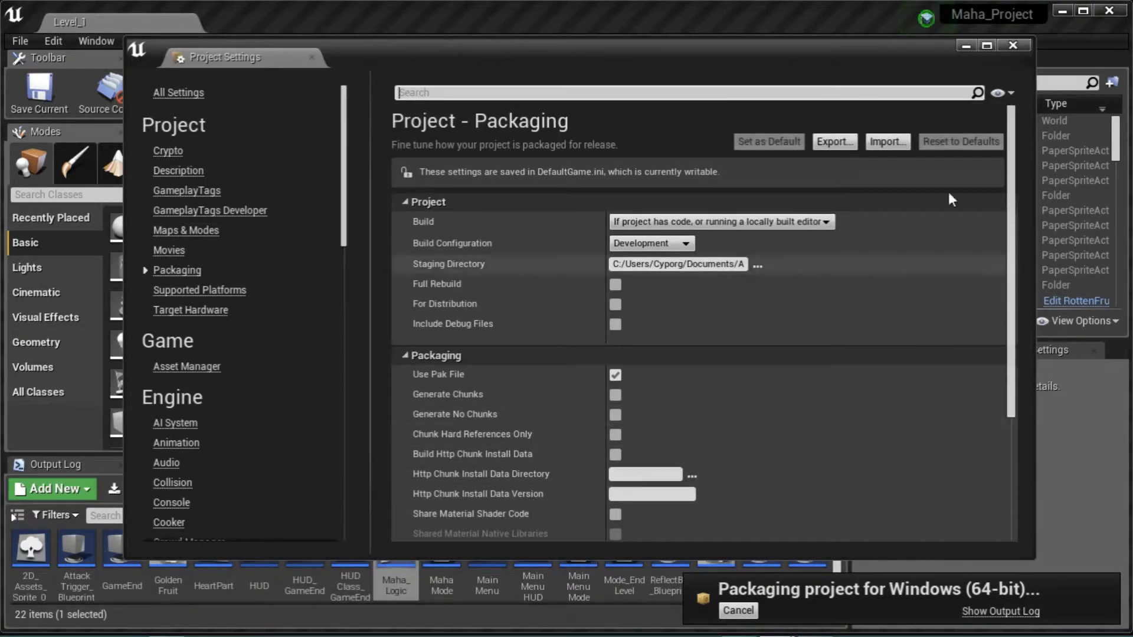
pyautogui.click(1012, 45)
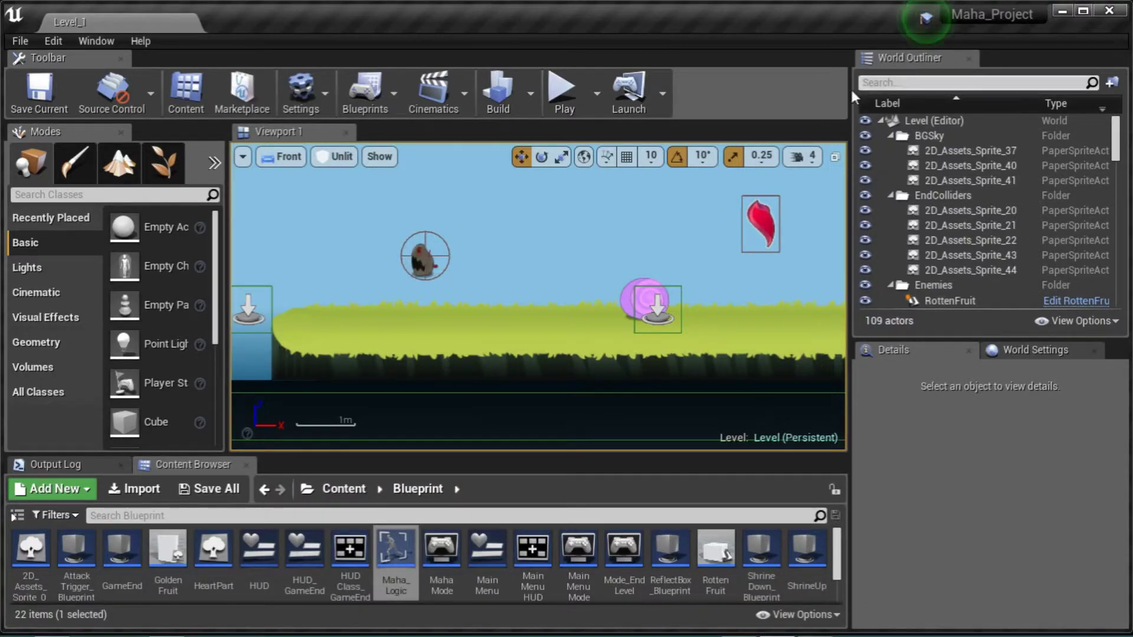
# Switch to File Explorer and open the packaging output folder A in Documents
pyautogui.moveTo(295, 623)
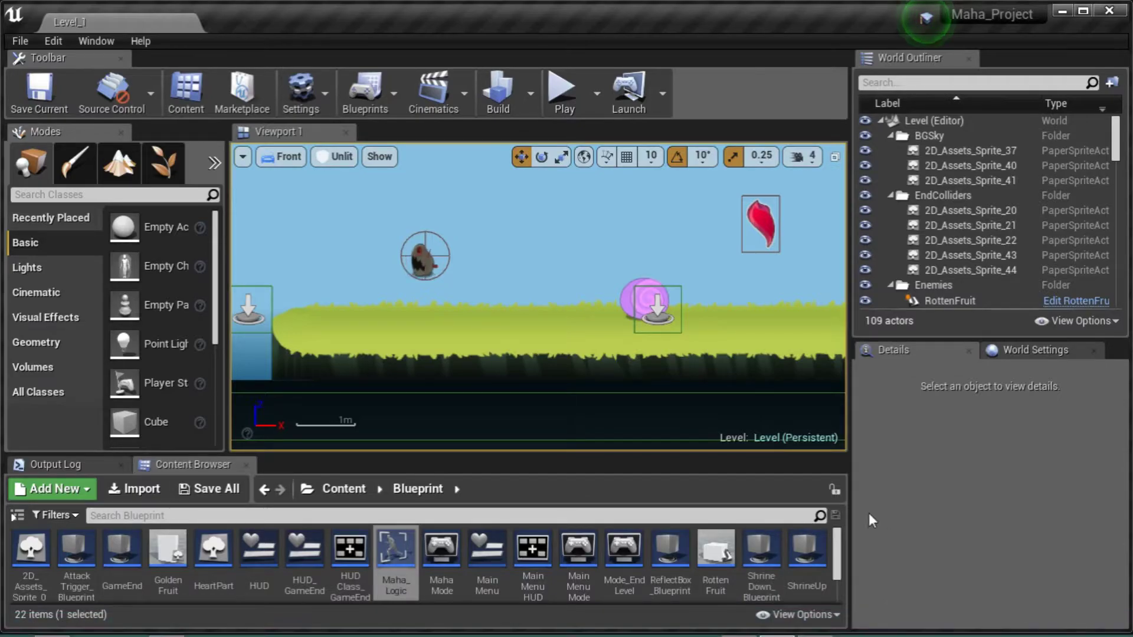
pyautogui.click(52, 631)
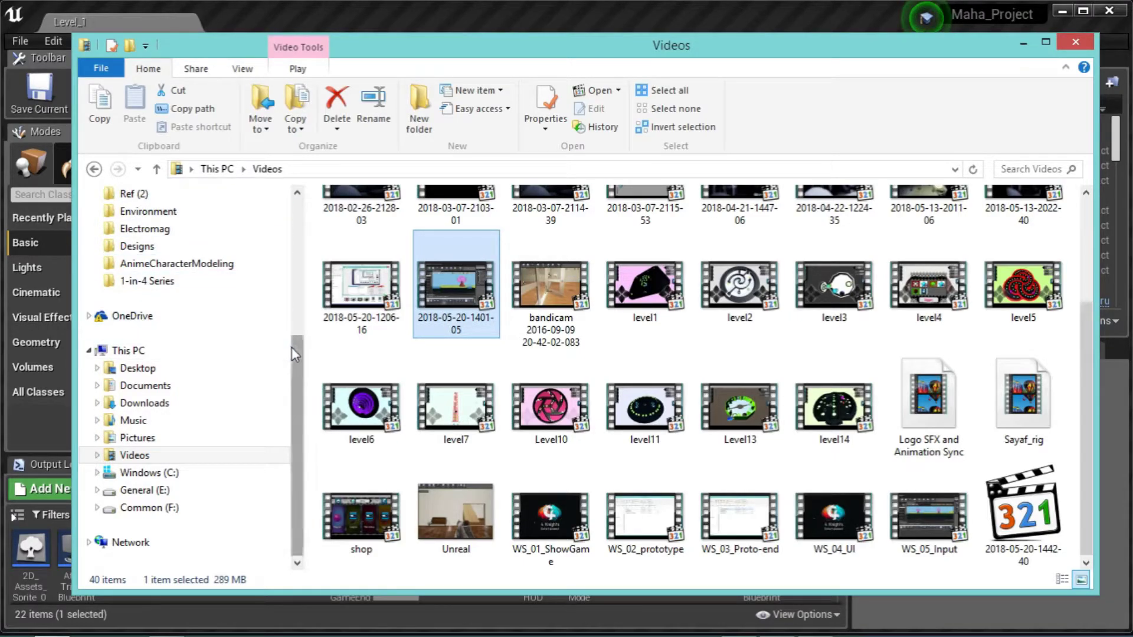
pyautogui.click(132, 389)
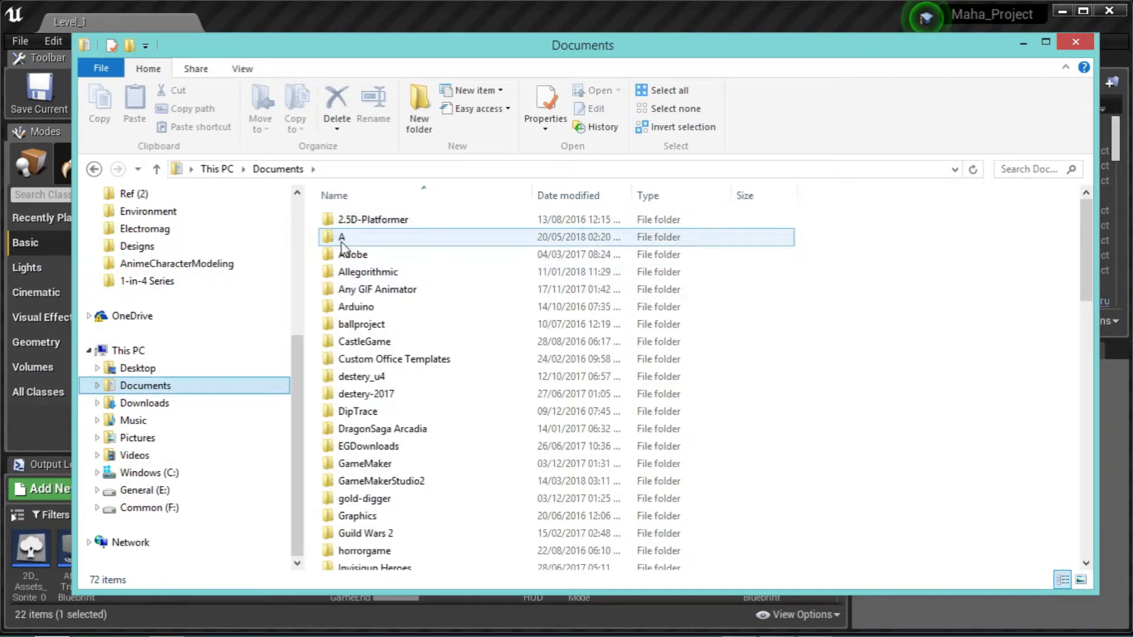
pyautogui.doubleClick(341, 237)
pyautogui.click(378, 227)
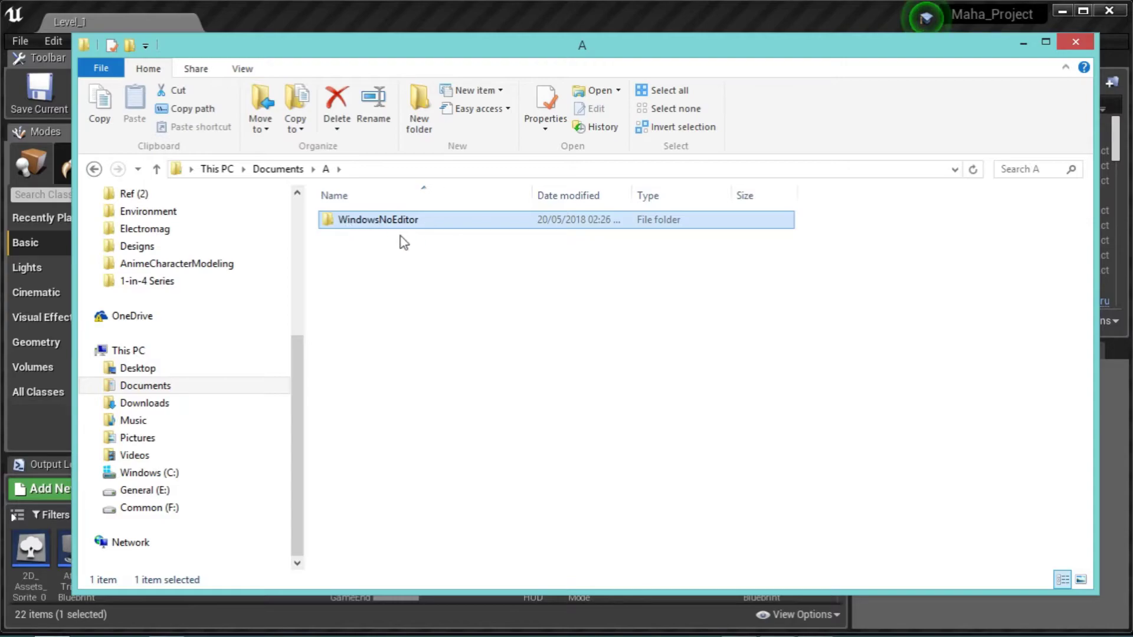
pyautogui.press('F2')
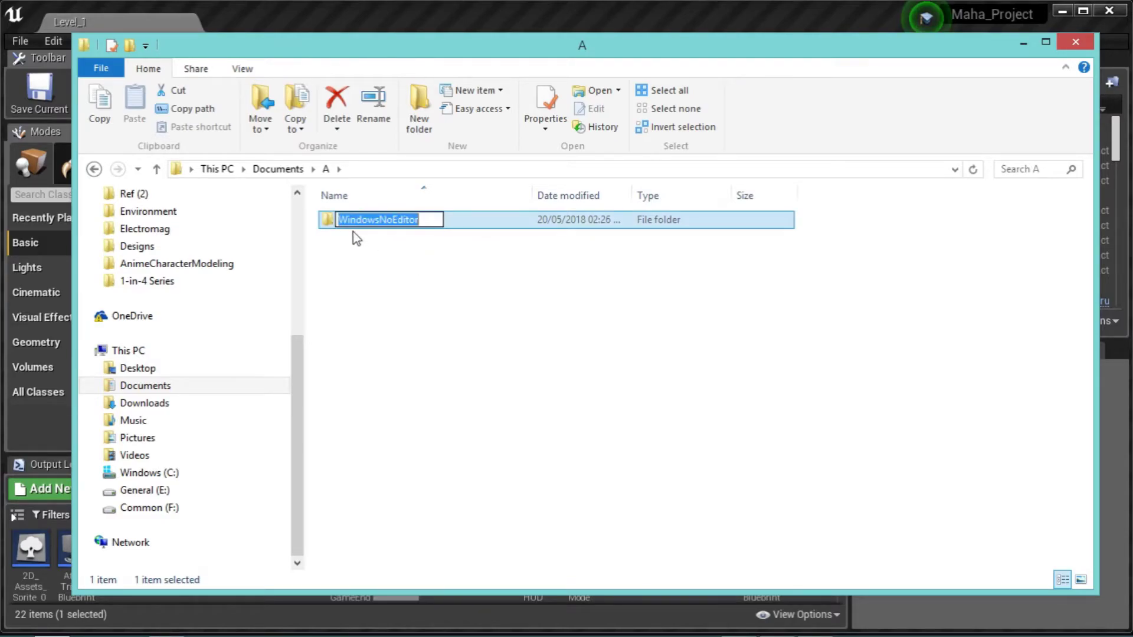
pyautogui.click(387, 263)
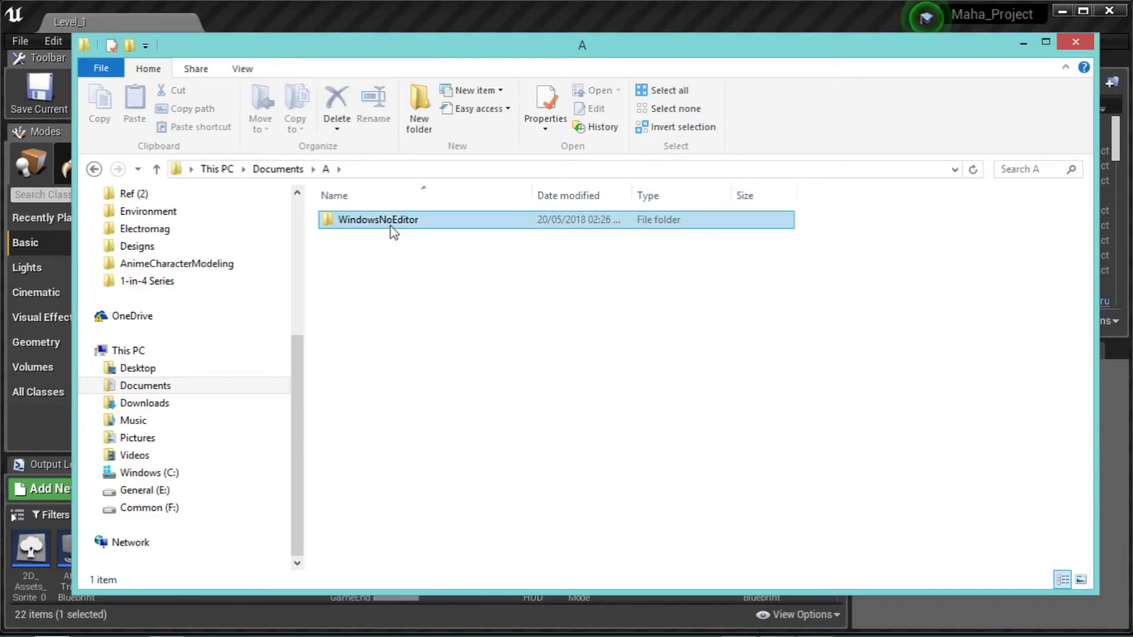
# Launch the packaged Maha_Project application from the WindowsNoEditor folder, allowing it access through Windows Firewall
pyautogui.doubleClick(390, 224)
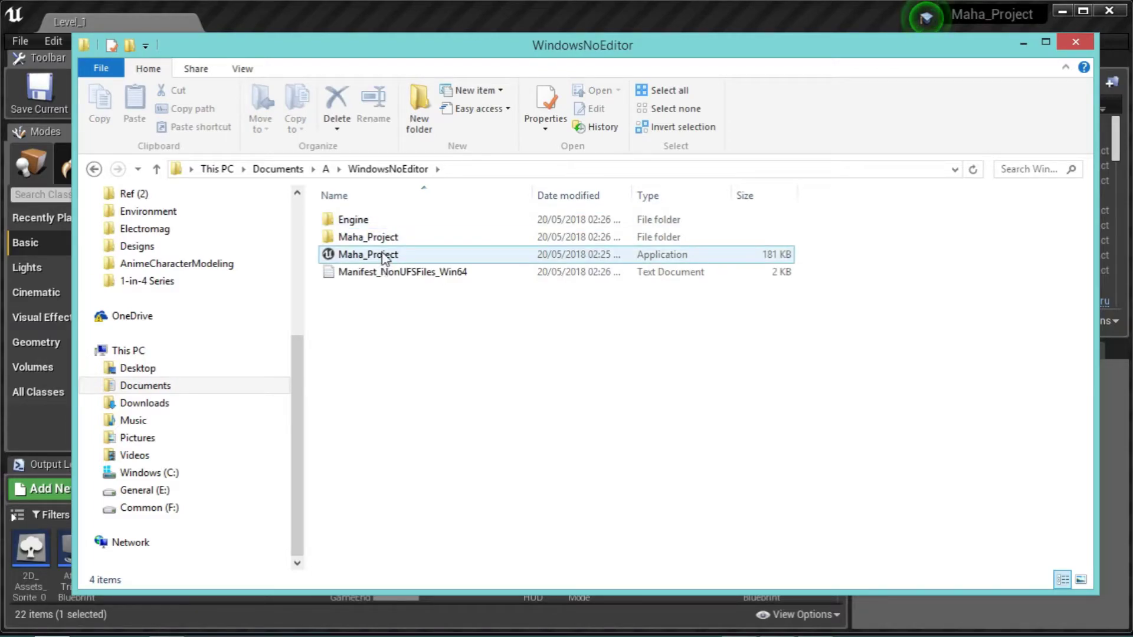
pyautogui.click(384, 258)
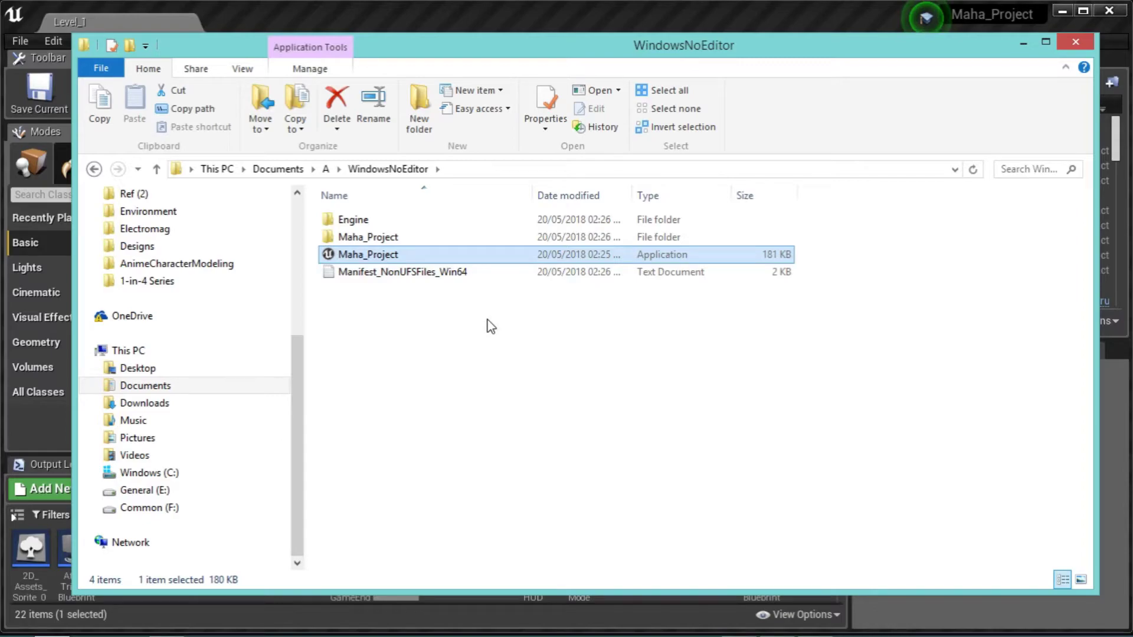
pyautogui.moveTo(384, 258)
pyautogui.doubleClick(381, 256)
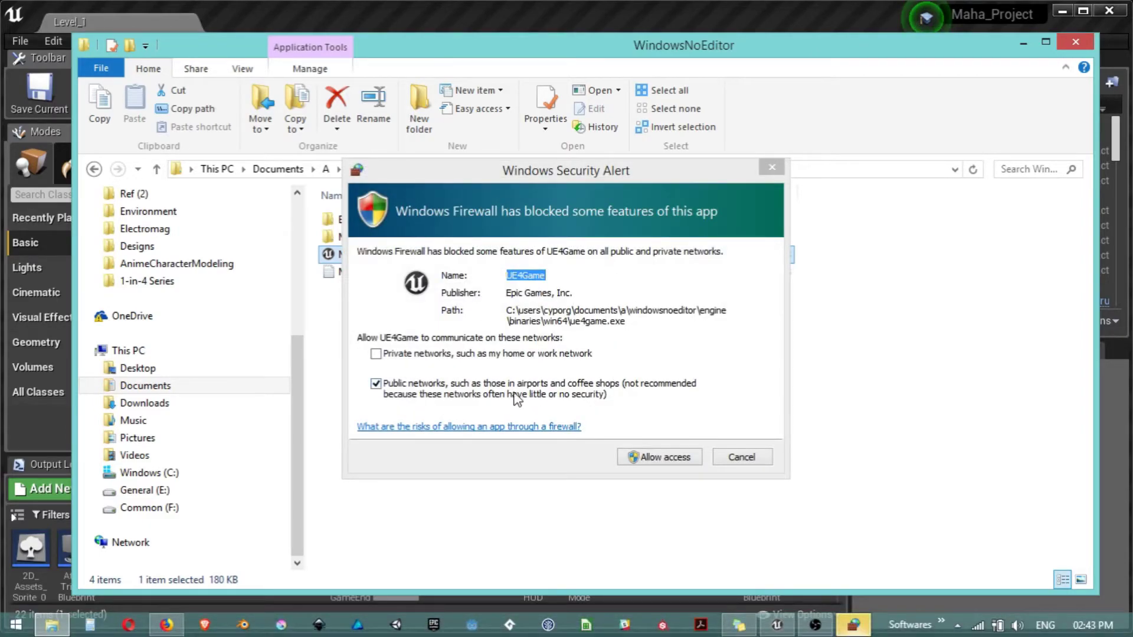
pyautogui.click(649, 452)
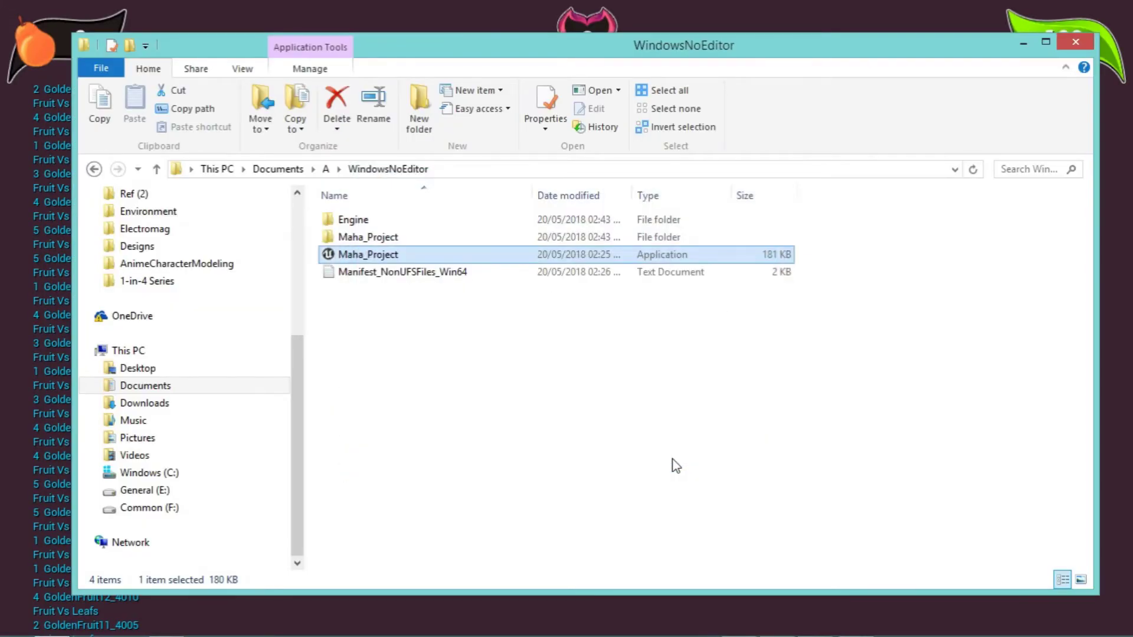
pyautogui.click(1022, 43)
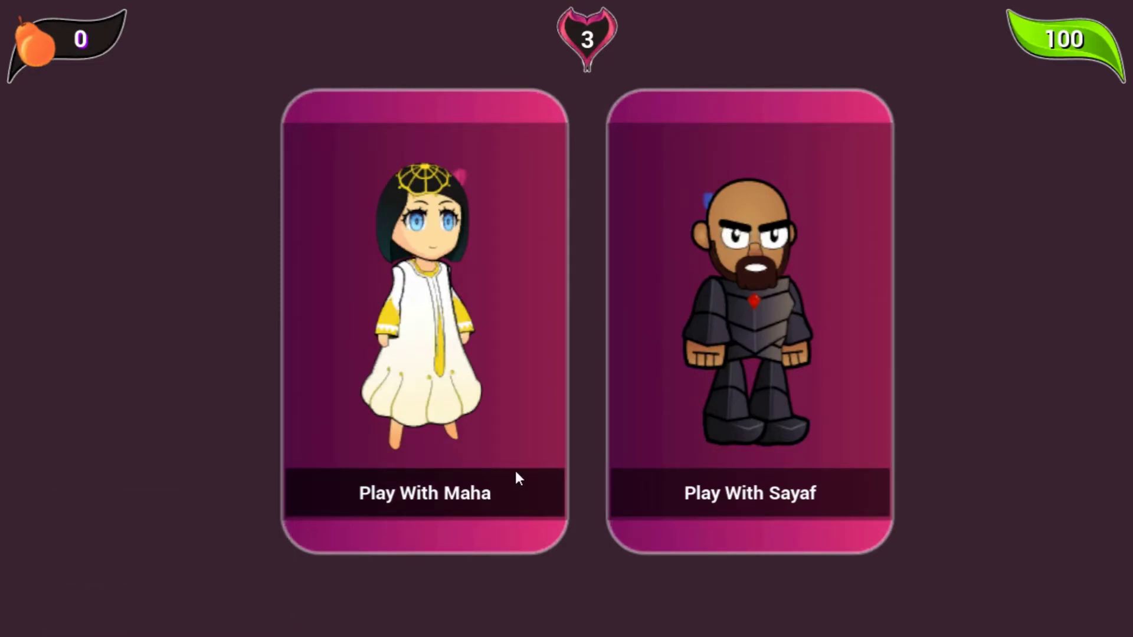
# Start playing the packaged game with Maha, running and jumping toward the fruit tree
pyautogui.click(450, 503)
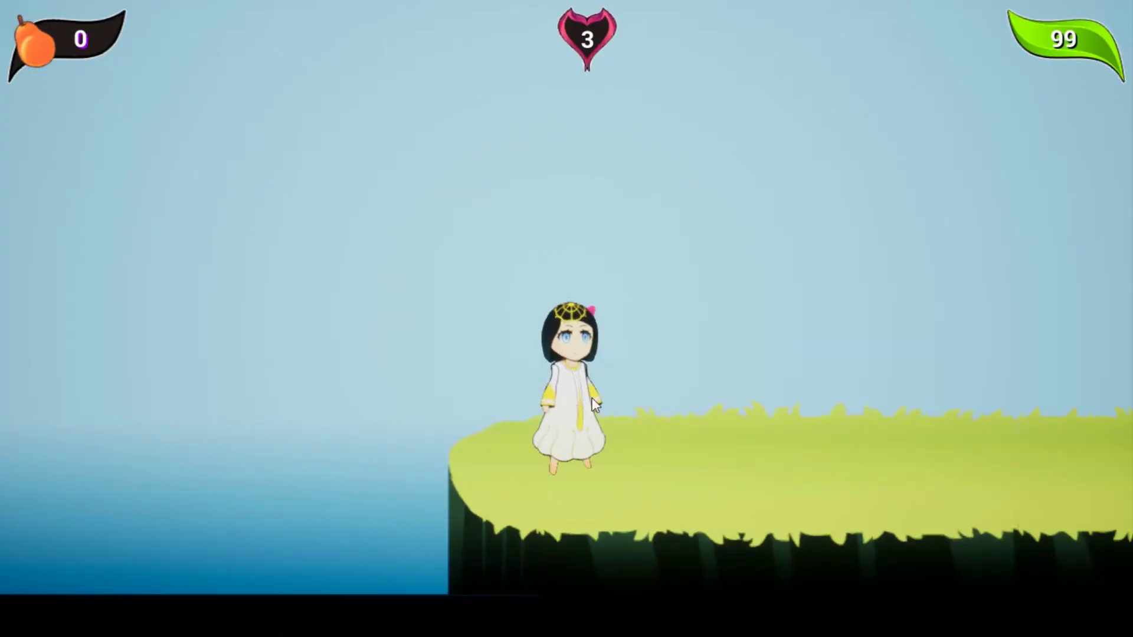
pyautogui.press('d')
pyautogui.press('w')
pyautogui.press('w')
pyautogui.press('w')
pyautogui.press('d')
pyautogui.press('w')
pyautogui.press('a')
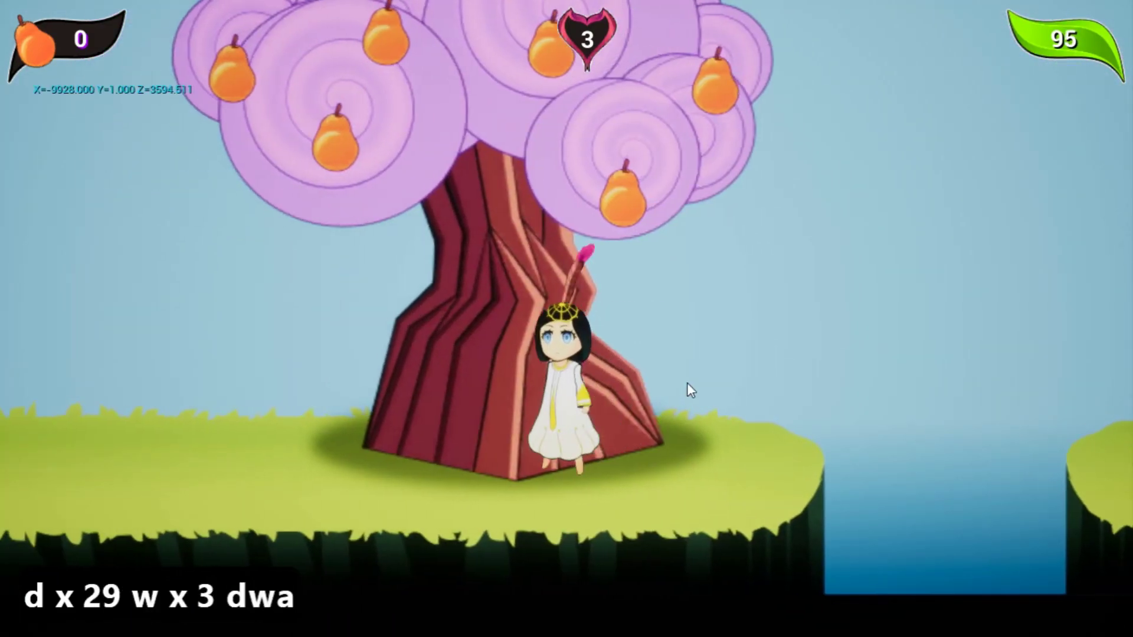
# Test Maha's movement back and forth around the tree while gathering the fallen fruit
pyautogui.press('a')
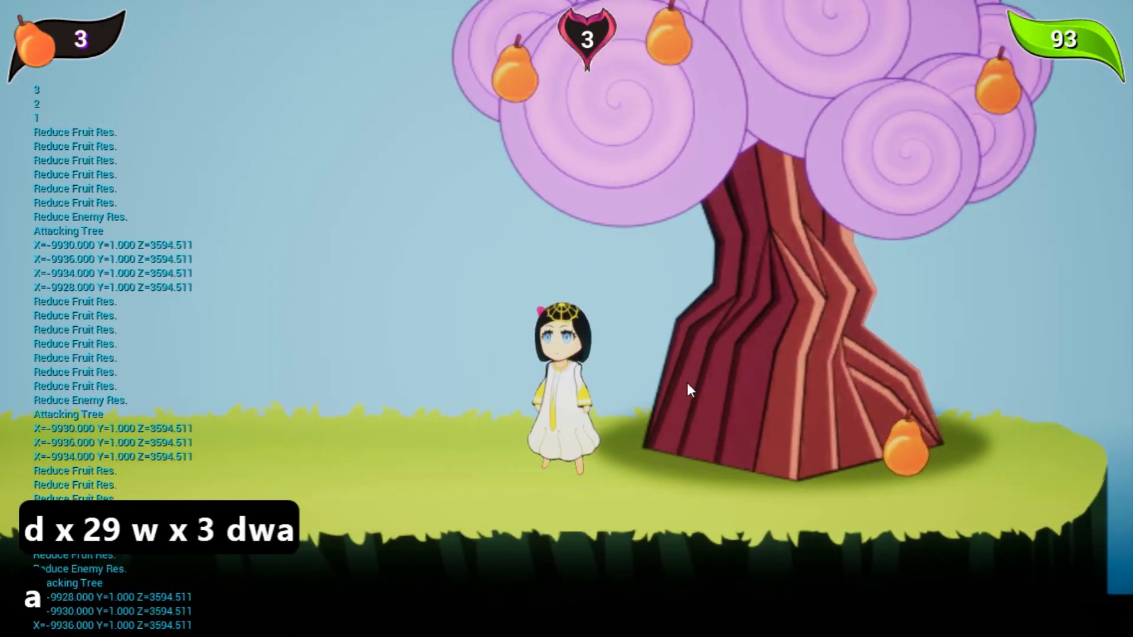
pyautogui.press('a')
pyautogui.press('a')
pyautogui.press('a')
pyautogui.press('a')
pyautogui.press('a')
pyautogui.press('d')
pyautogui.press('d')
pyautogui.press('d')
pyautogui.press('d')
pyautogui.press('d')
pyautogui.press('d')
pyautogui.press('d')
pyautogui.press('d')
pyautogui.press('d')
pyautogui.press('d')
pyautogui.press('d')
pyautogui.press('d')
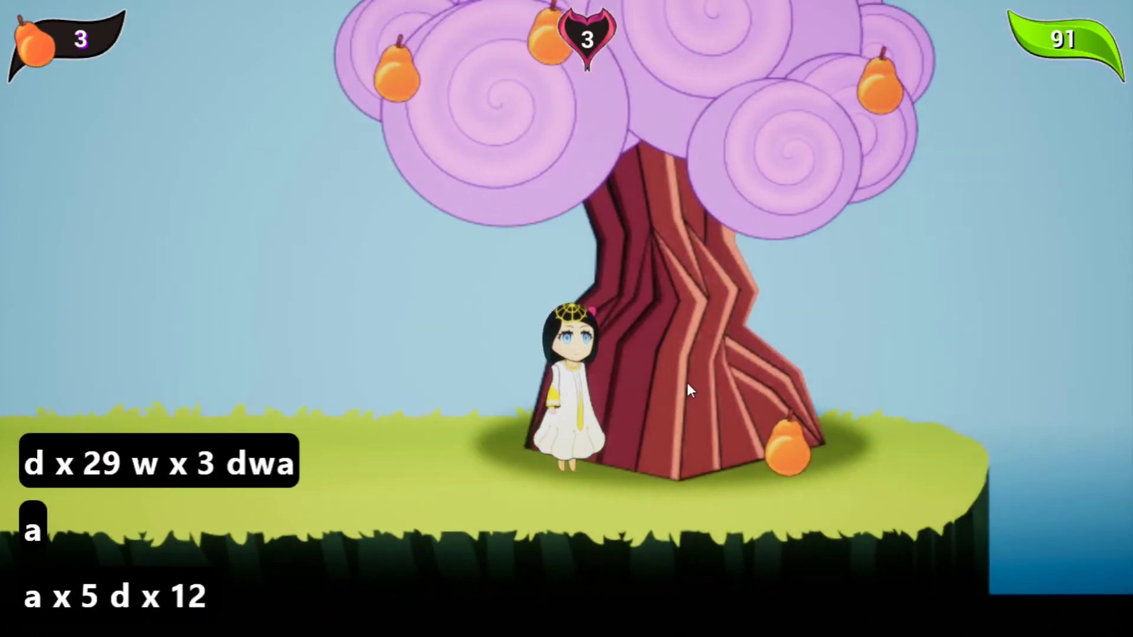
pyautogui.press('d')
pyautogui.press('d')
pyautogui.press('a')
pyautogui.press('d')
pyautogui.press('d')
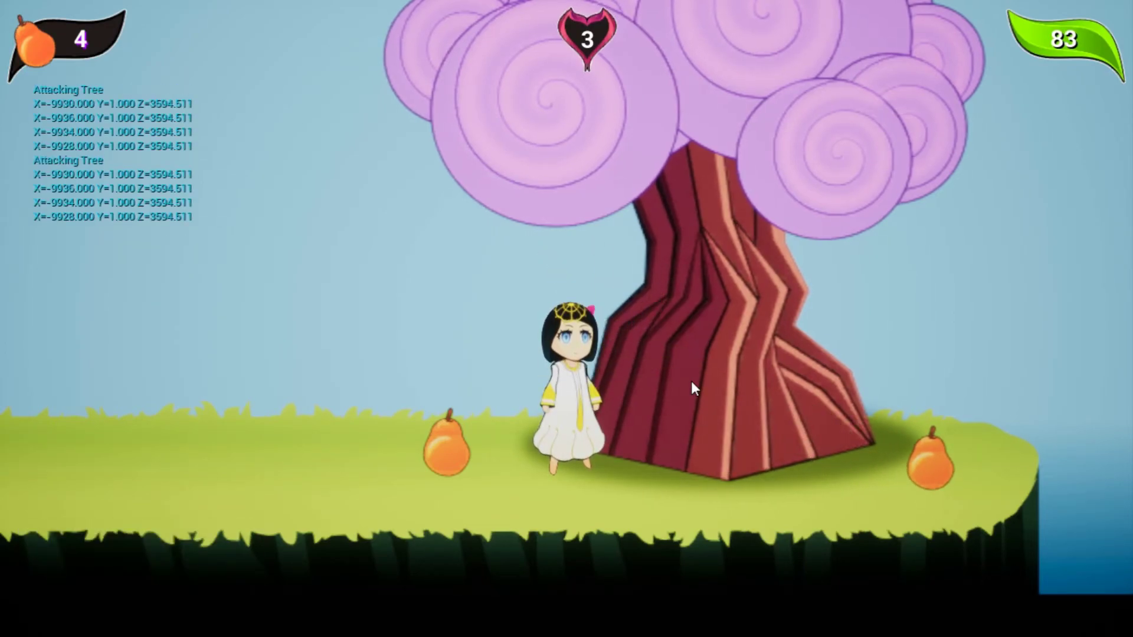
# Collect the remaining fallen fruit with Maha, run past the tree and try jumping the water gap
pyautogui.press('a')
pyautogui.press('d')
pyautogui.press('d')
pyautogui.press('d')
pyautogui.press('d')
pyautogui.press('d')
pyautogui.press('d')
pyautogui.press('d')
pyautogui.press('d')
pyautogui.press('d')
pyautogui.press('d')
pyautogui.press('d')
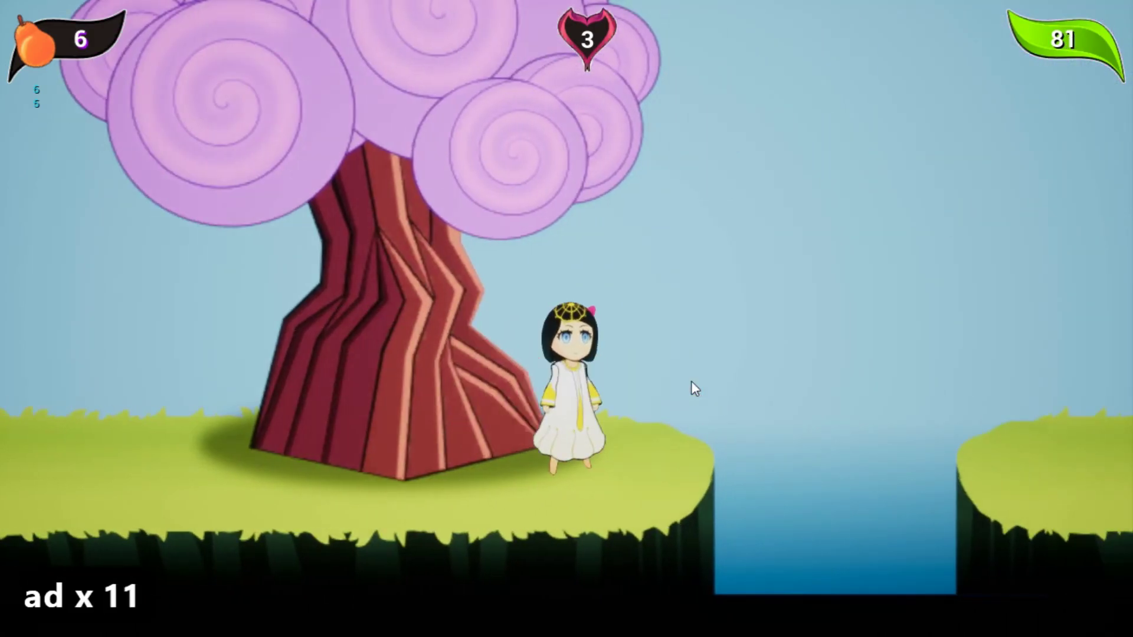
pyautogui.press('d')
pyautogui.press('d')
pyautogui.press('w')
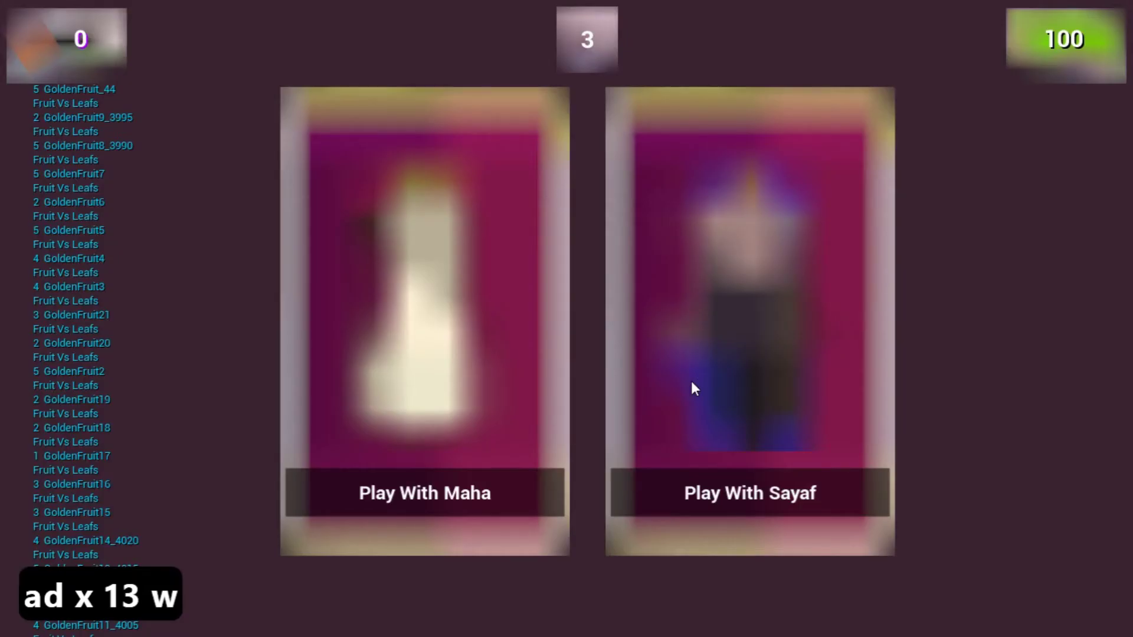
# Return to the game's main menu and start a new game with Sayaf, running toward the fruit tree
pyautogui.press('Escape')
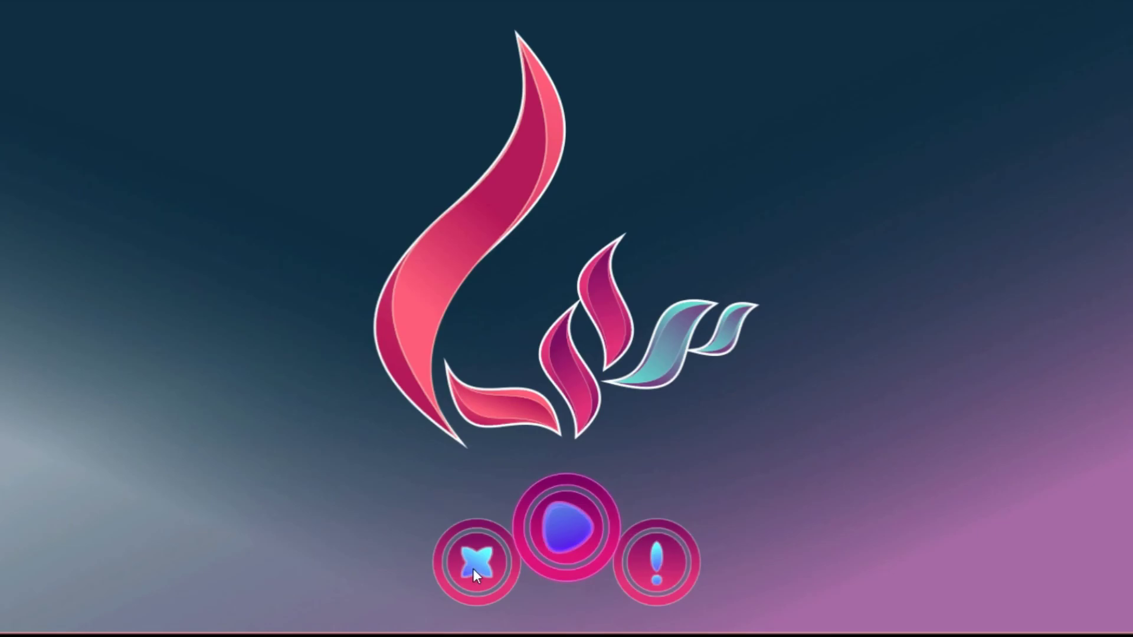
pyautogui.click(560, 531)
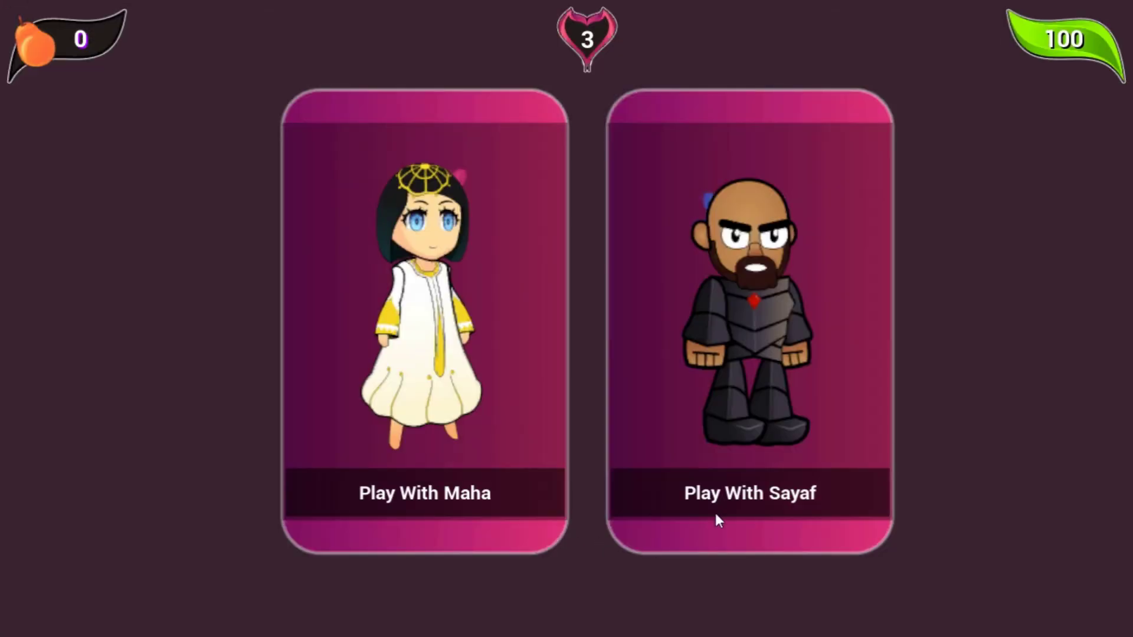
pyautogui.click(714, 496)
pyautogui.press('d')
pyautogui.press('d')
pyautogui.press('d')
pyautogui.press('d')
pyautogui.press('d')
pyautogui.press('d')
pyautogui.press('d')
pyautogui.press('d')
pyautogui.press('d')
pyautogui.press('d')
pyautogui.press('d')
pyautogui.press('d')
pyautogui.press('d')
pyautogui.press('d')
pyautogui.press('d')
pyautogui.press('d')
pyautogui.press('d')
pyautogui.press('d')
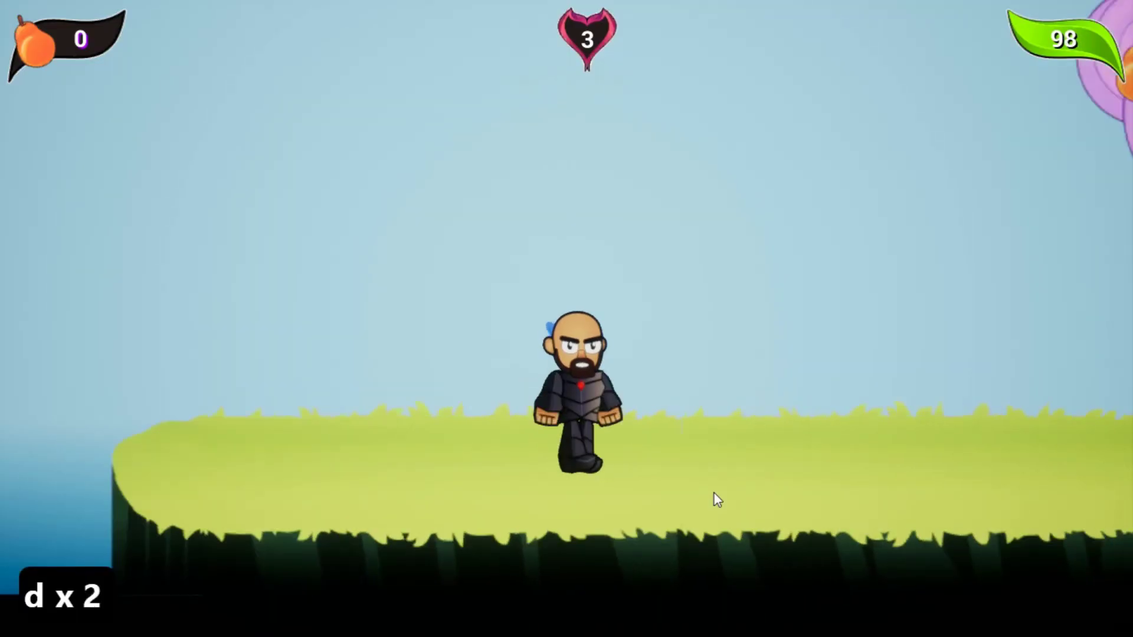
# Test Sayaf's jump at the tree and move him back past it to gather the fallen fruit
pyautogui.press('w')
pyautogui.press('a')
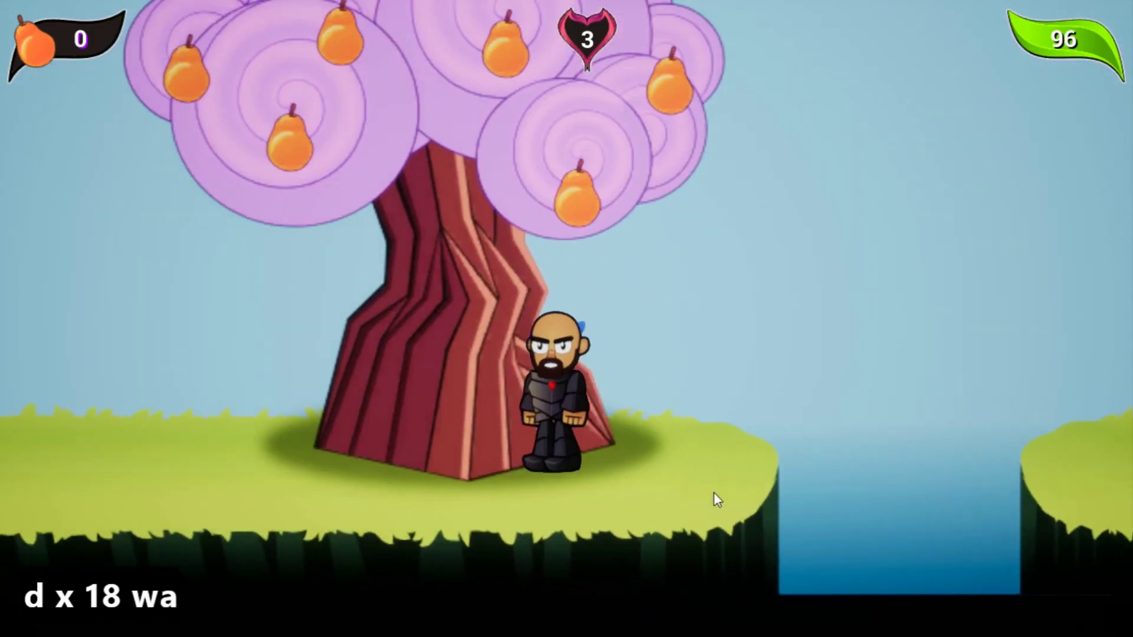
pyautogui.press('w')
pyautogui.press('a')
pyautogui.press('a')
pyautogui.press('a')
pyautogui.press('a')
pyautogui.press('a')
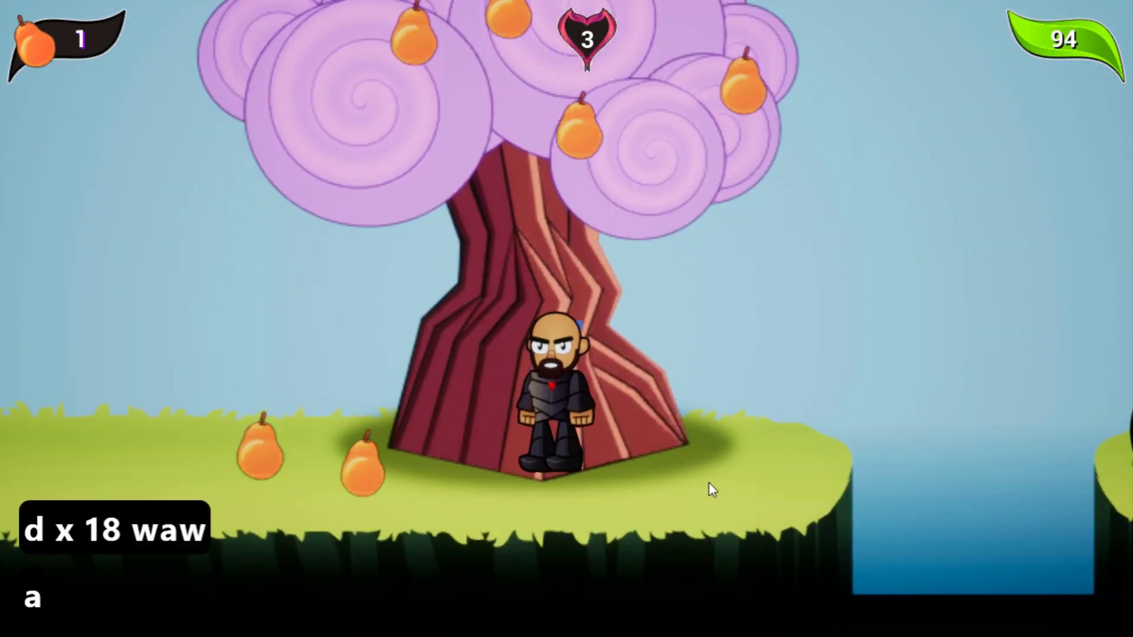